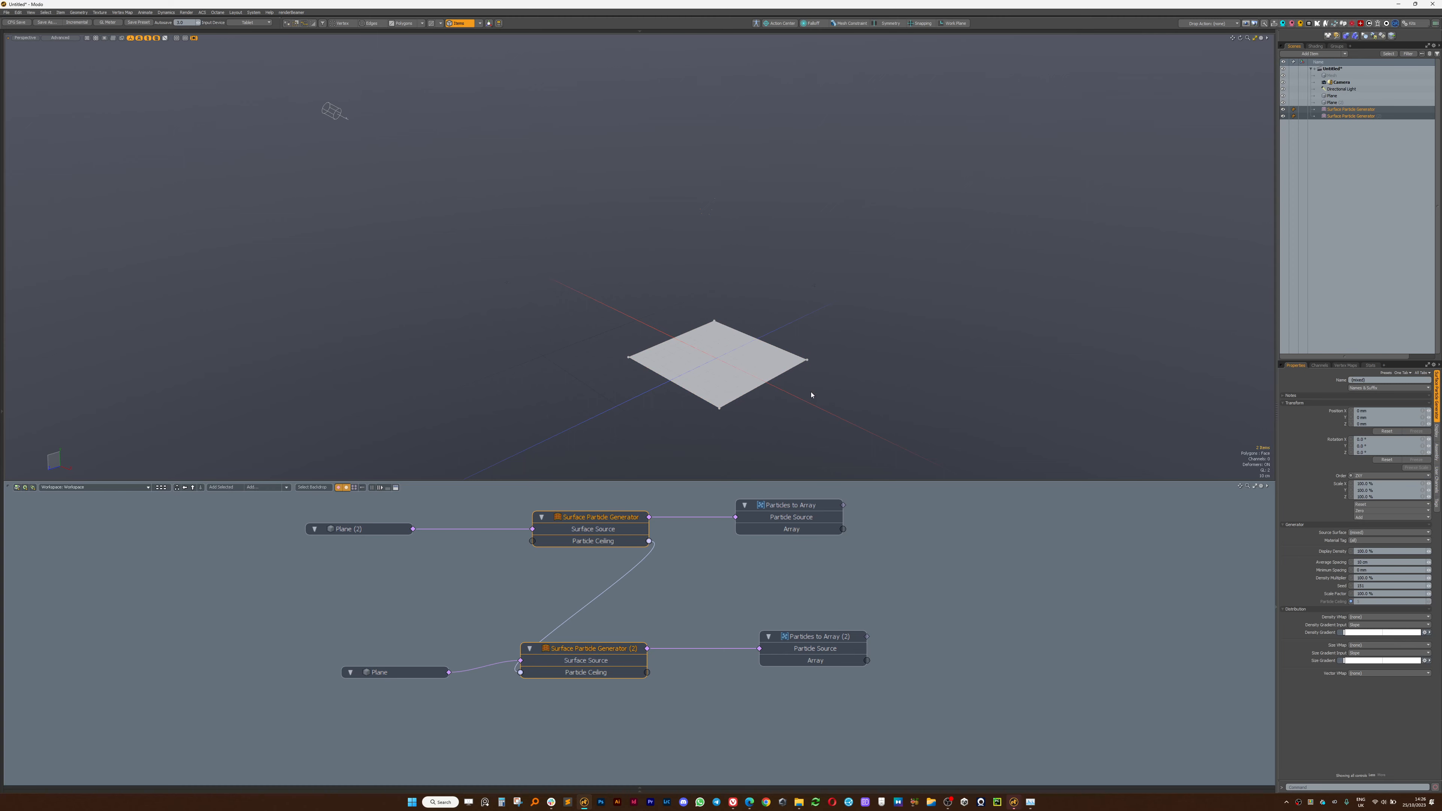
Examine the two planes and the particle positions output by both Particles to Array nodes.
left_click(811, 395)
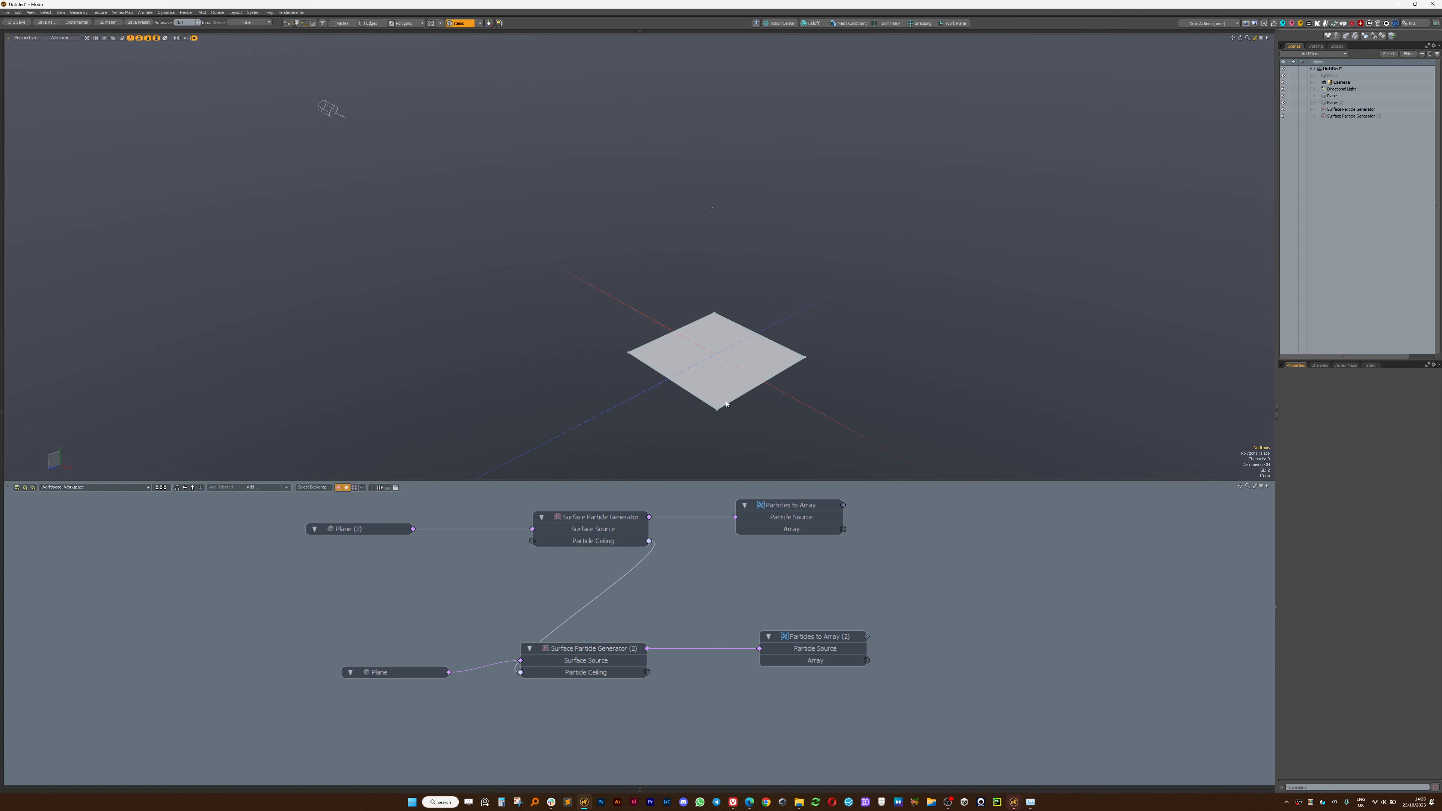
left_click(725, 403)
left_click(839, 418)
scroll(704, 401, "up", 4)
left_click_drag(704, 402, 625, 387, "alt+shift")
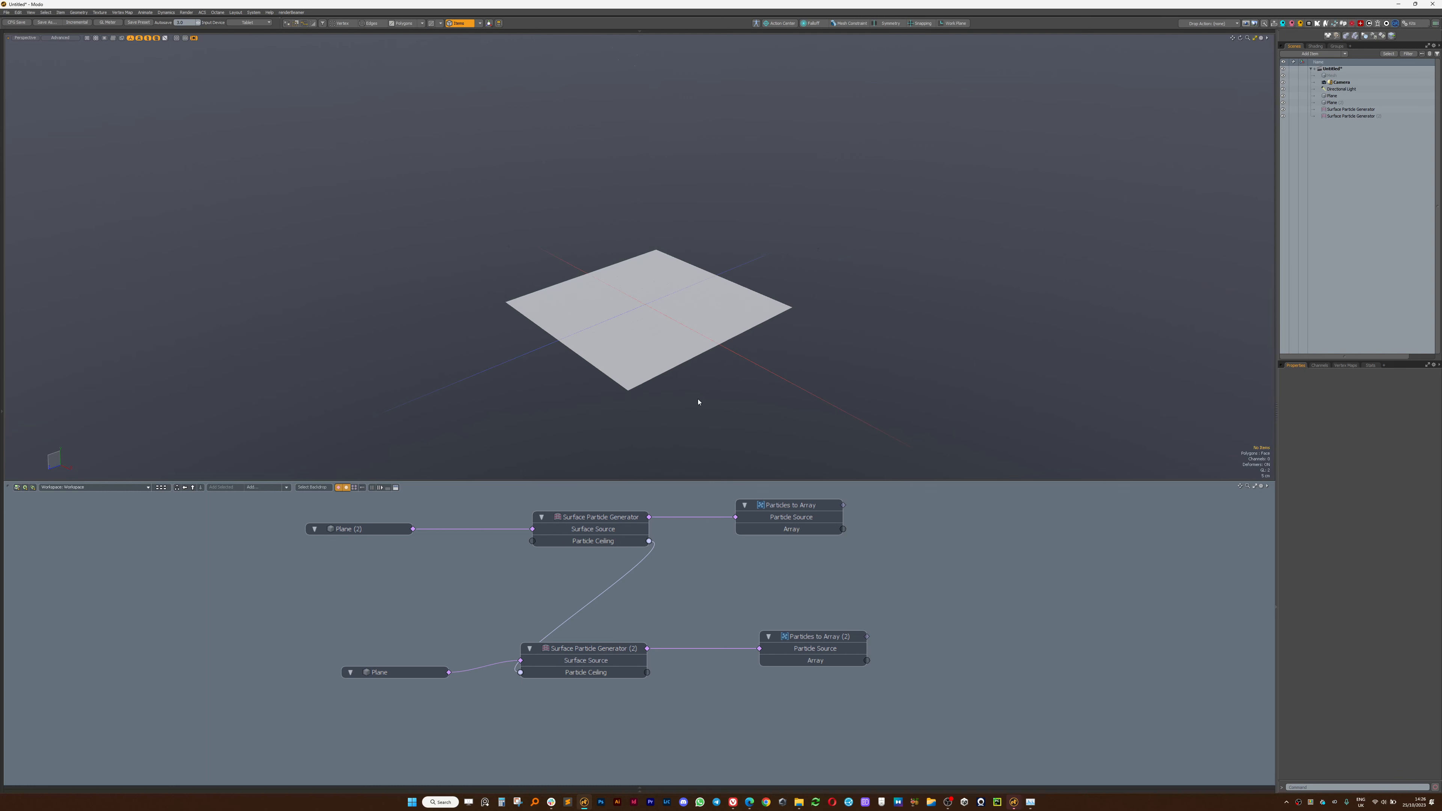
left_click(380, 671)
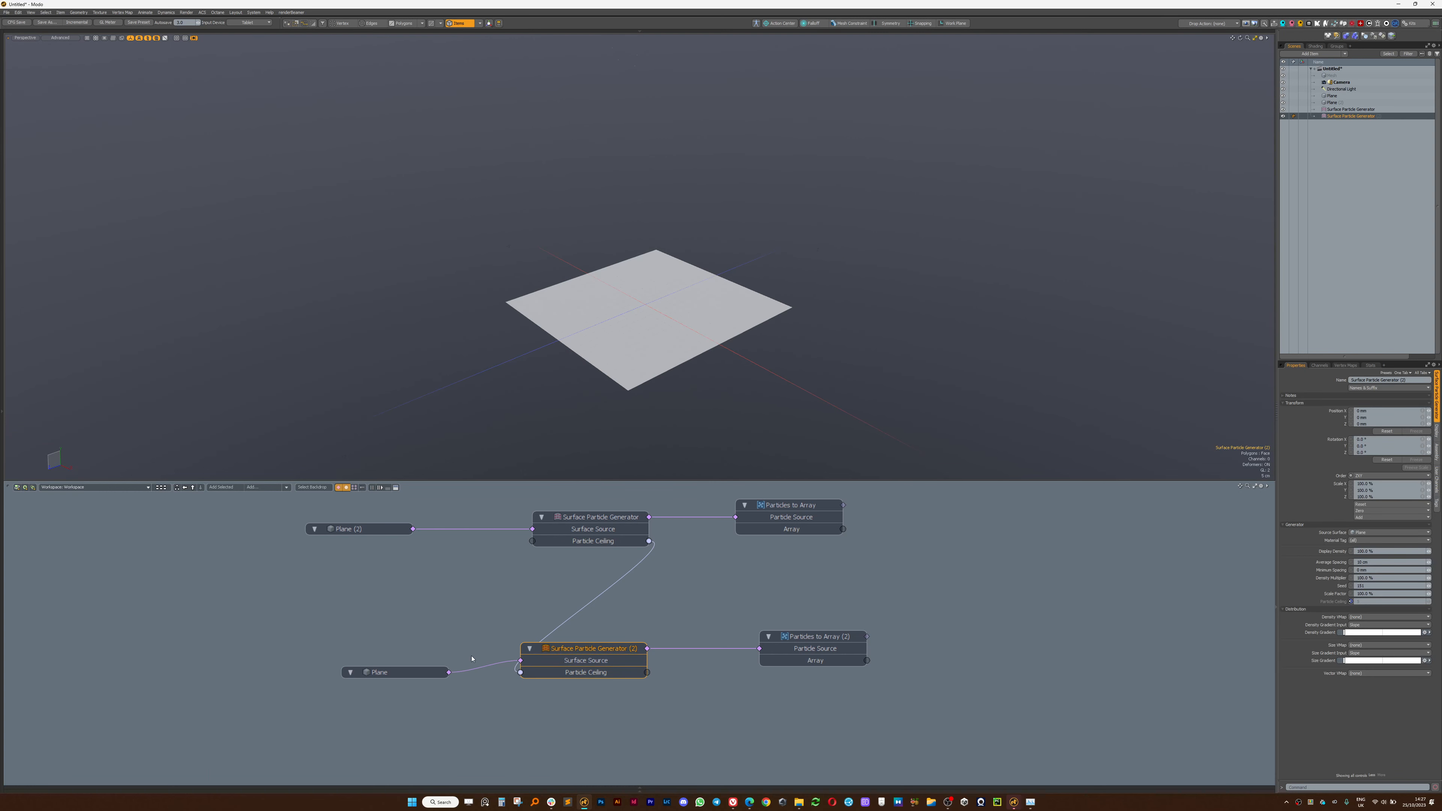
scroll(491, 665, "down", 2)
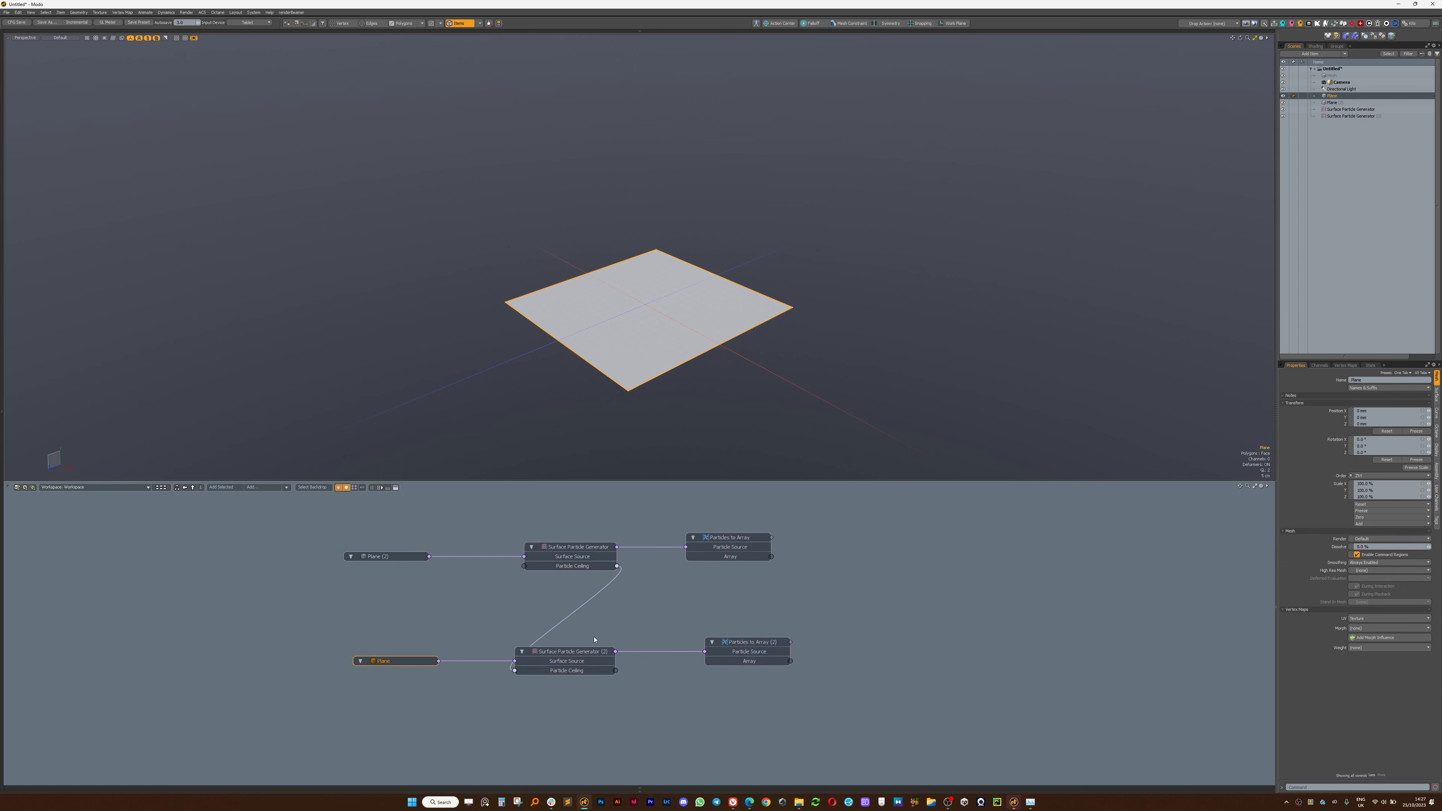
left_click(559, 656)
left_click_drag(641, 636, 560, 641, "alt")
left_click(668, 651)
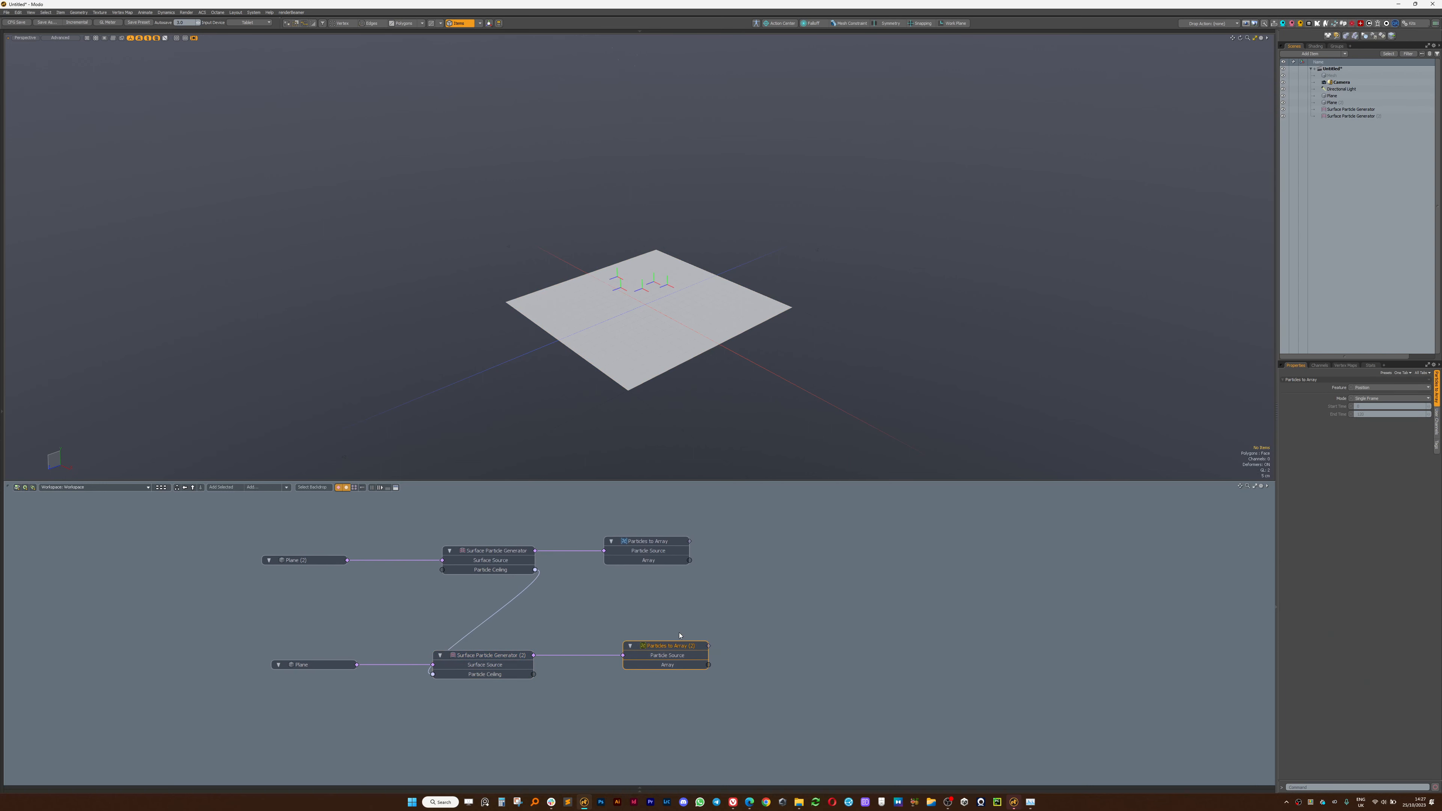
left_click(651, 546, "shift")
mouse_move(727, 318)
left_mouse_down("alt+shift")
mouse_move(718, 359)
mouse_move(795, 250)
mouse_move(777, 303)
left_mouse_up("alt+shift")
key("ctrl+2")
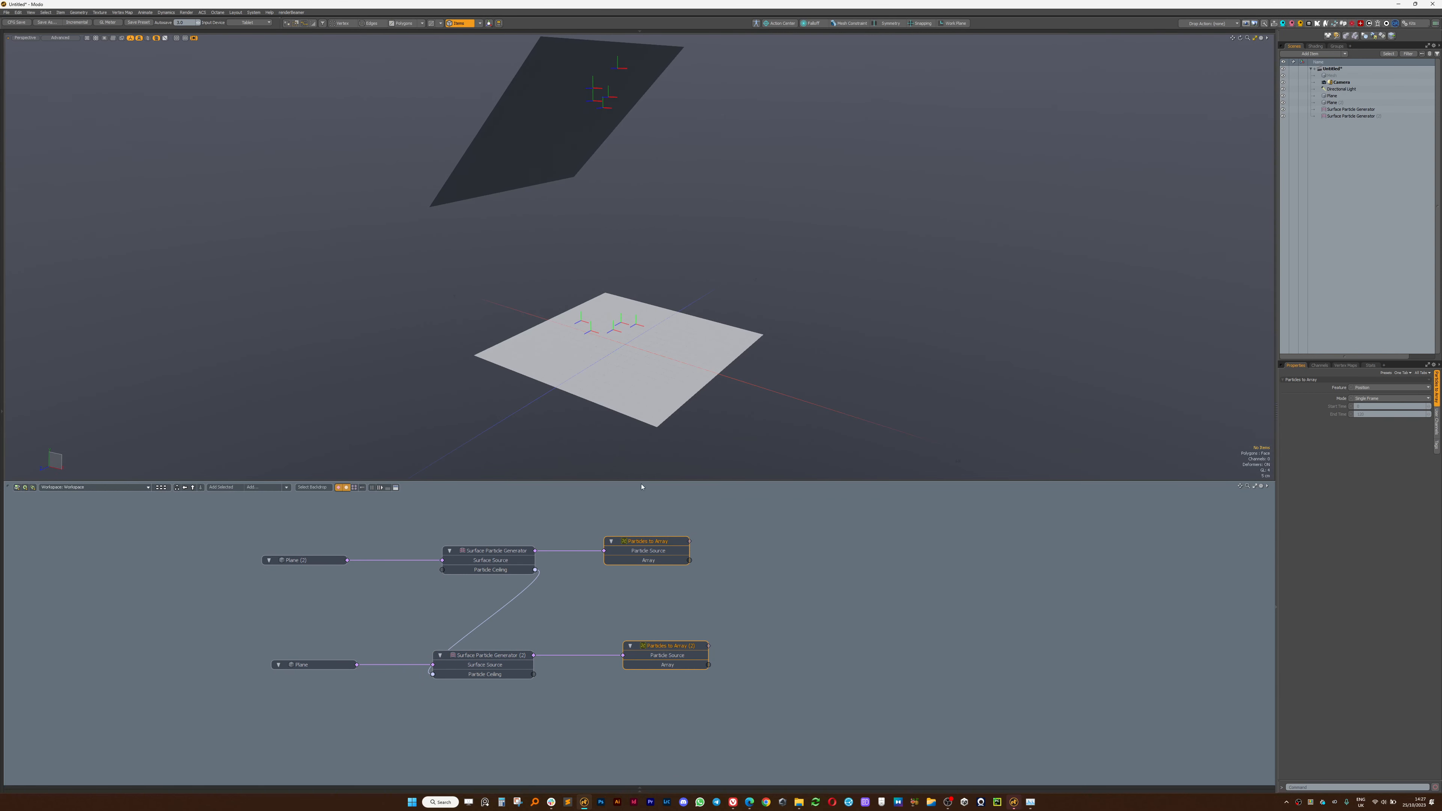
Expose Average Spacing and Minimum Spacing on both Surface Particle Generators and link the first generator's channels to the second's.
left_click_drag(502, 529, 465, 636)
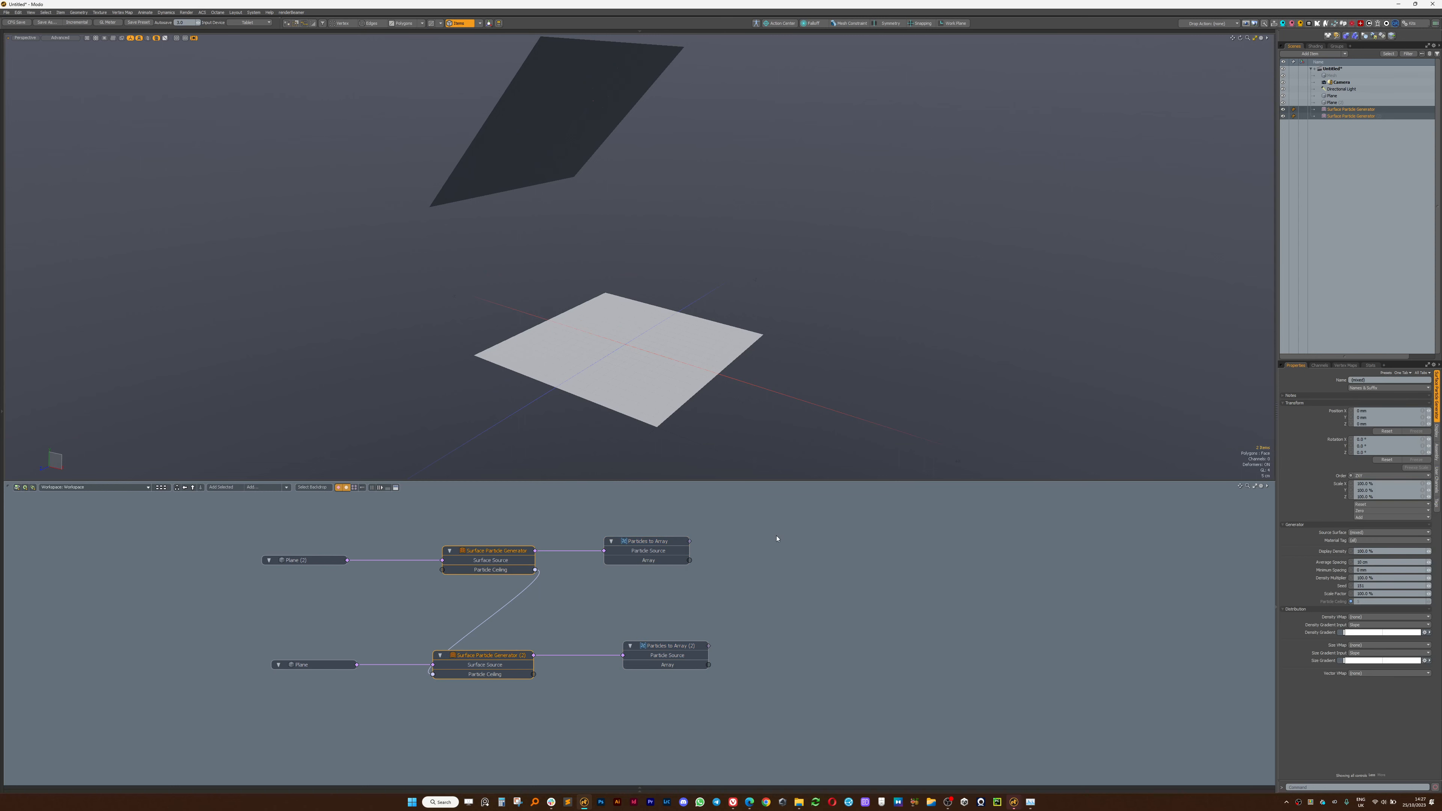
left_click(1318, 562)
left_click(1315, 571, "ctrl")
left_click_drag(1309, 578, 433, 674)
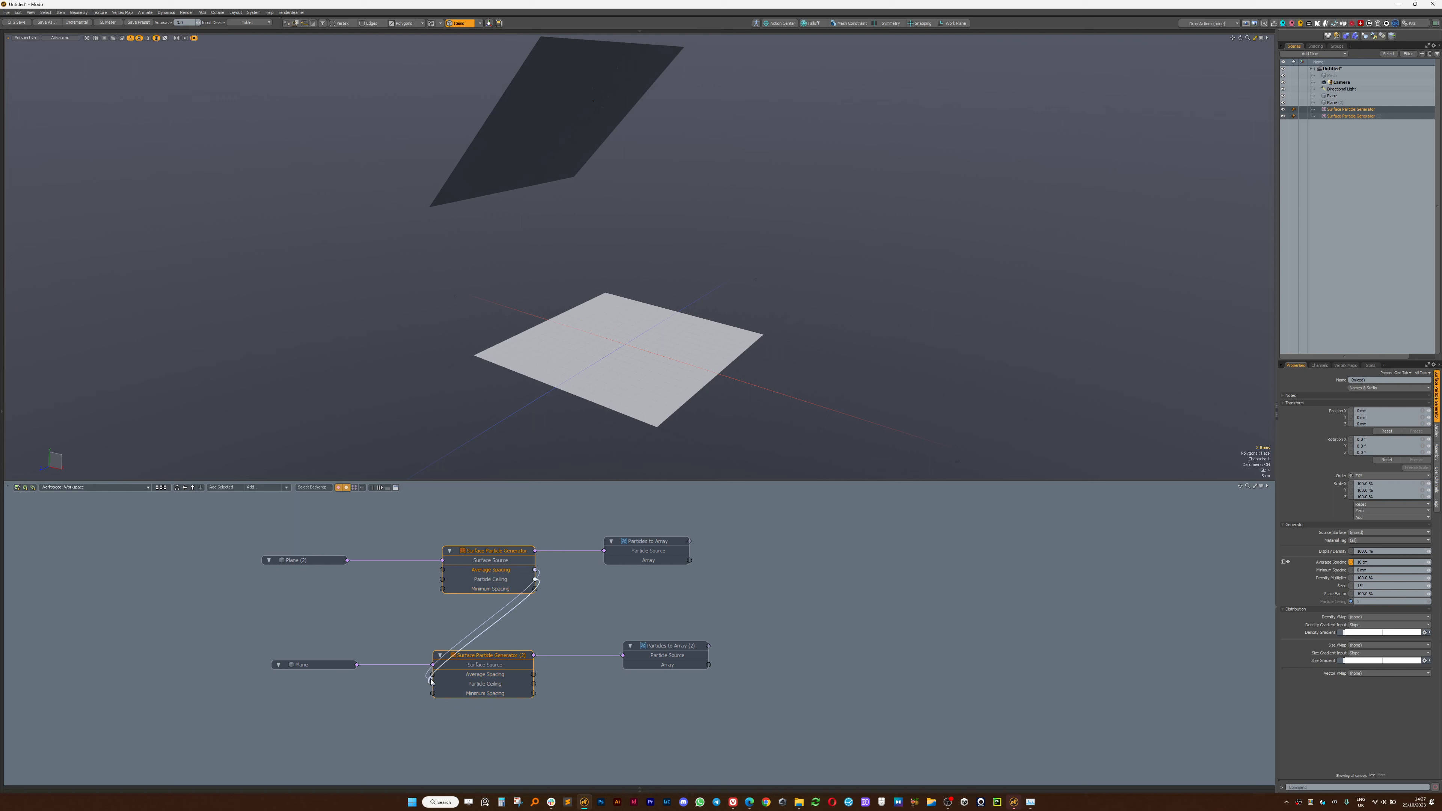
left_click_drag(535, 589, 433, 693)
left_click(487, 558)
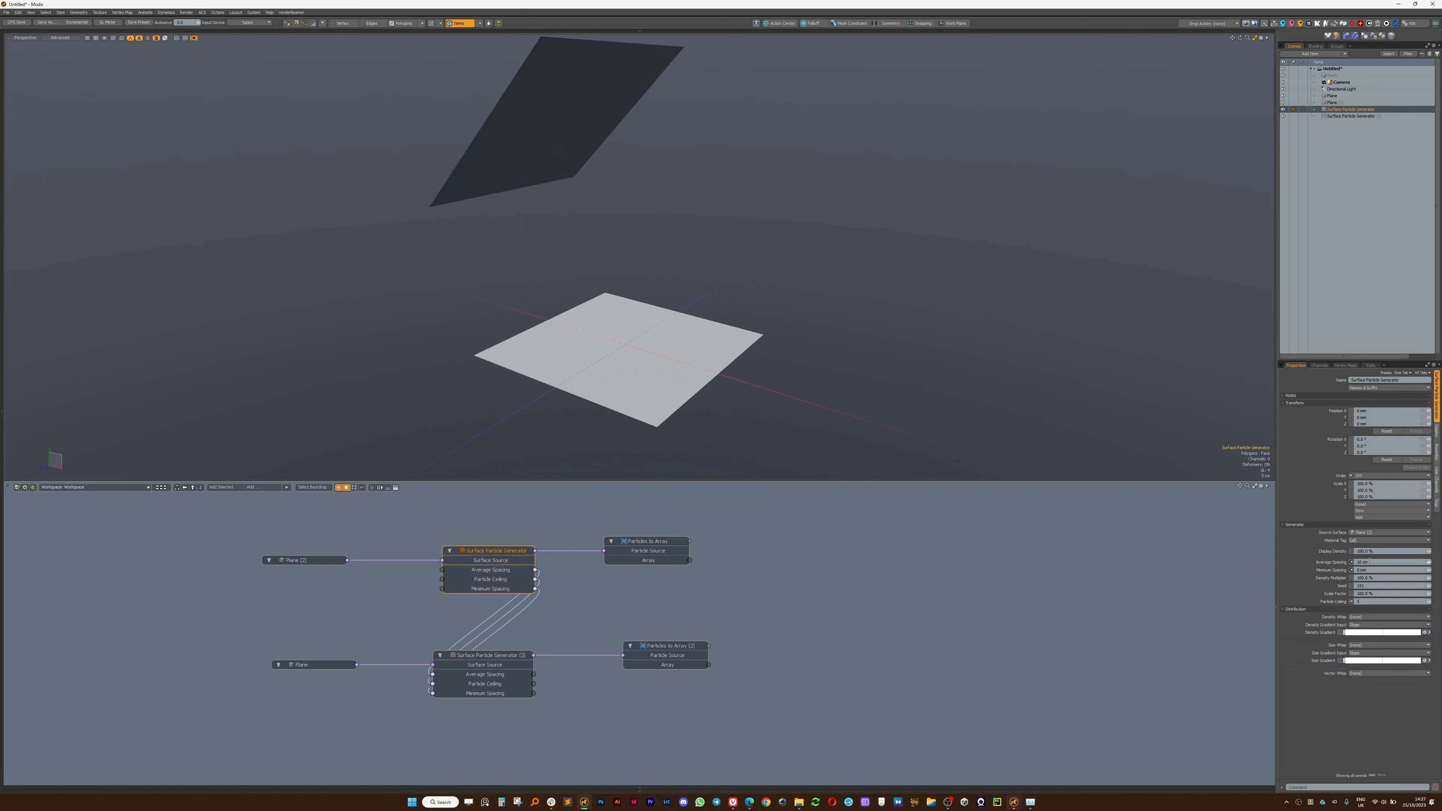
left_click(1369, 561)
left_click_drag(600, 514, 663, 647)
left_click(749, 586)
Add a Merge Arrays node to the schematic beside the two Particles to Array nodes.
left_click_drag(745, 614, 713, 619, "alt")
scroll(713, 619, "down", 1)
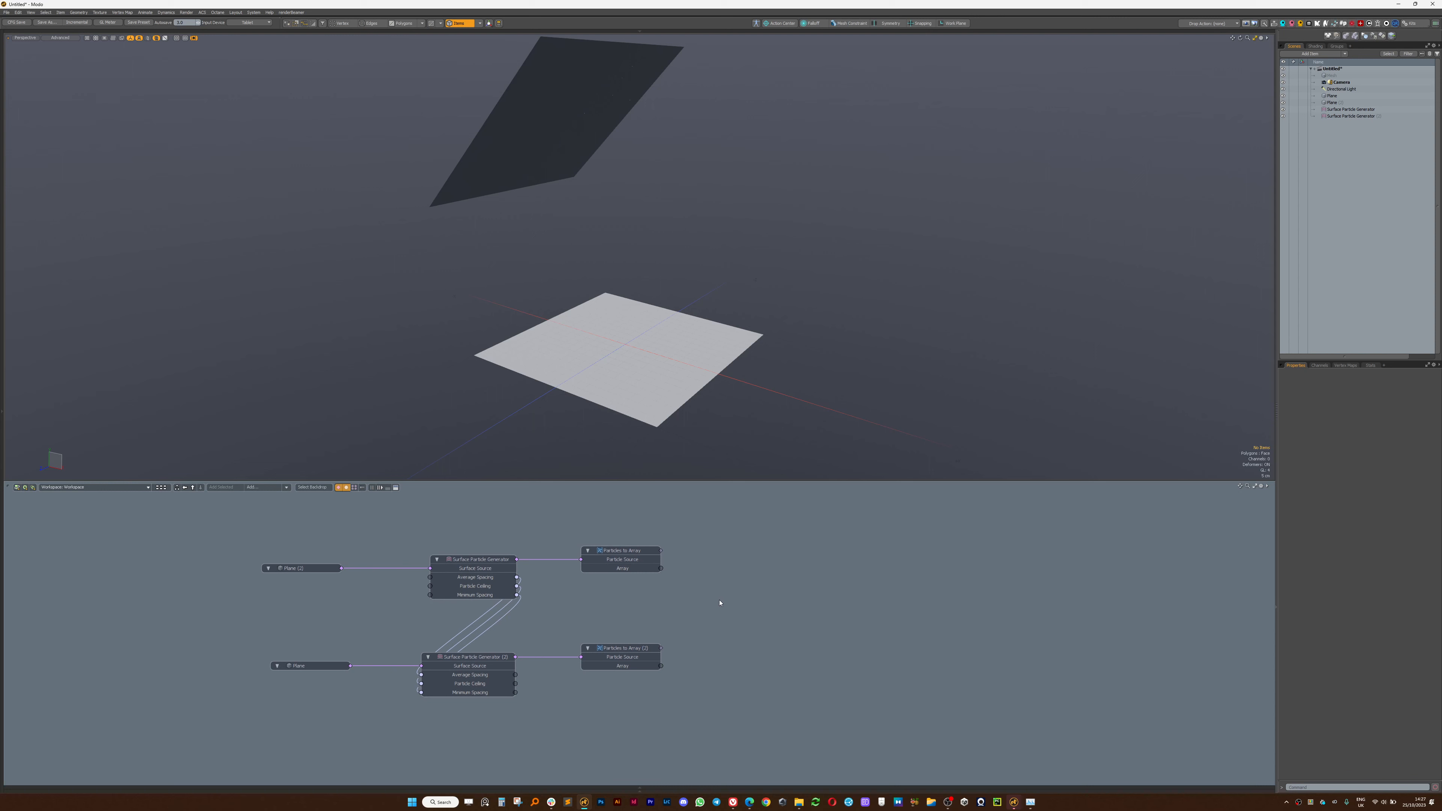
key("Tab")
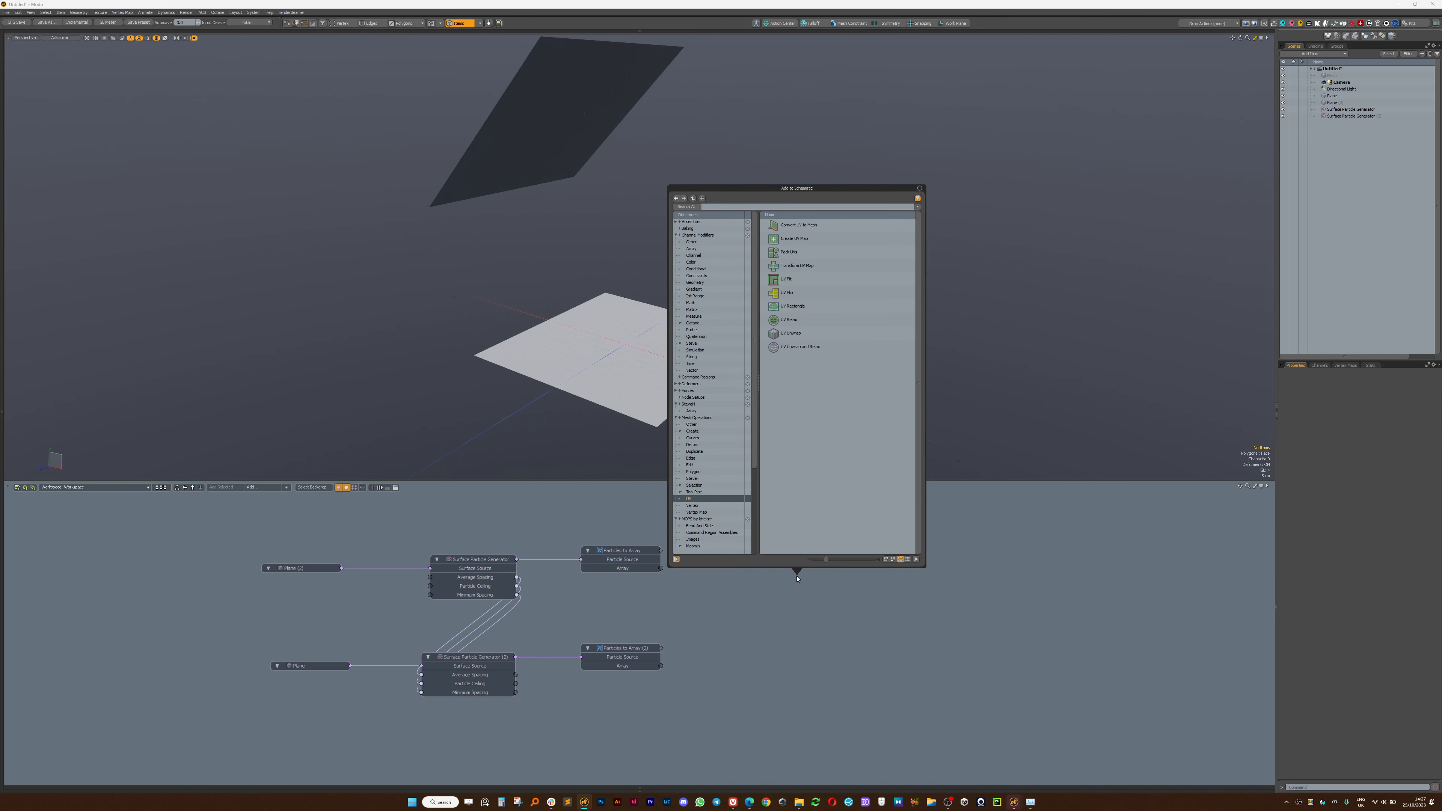
type("merge")
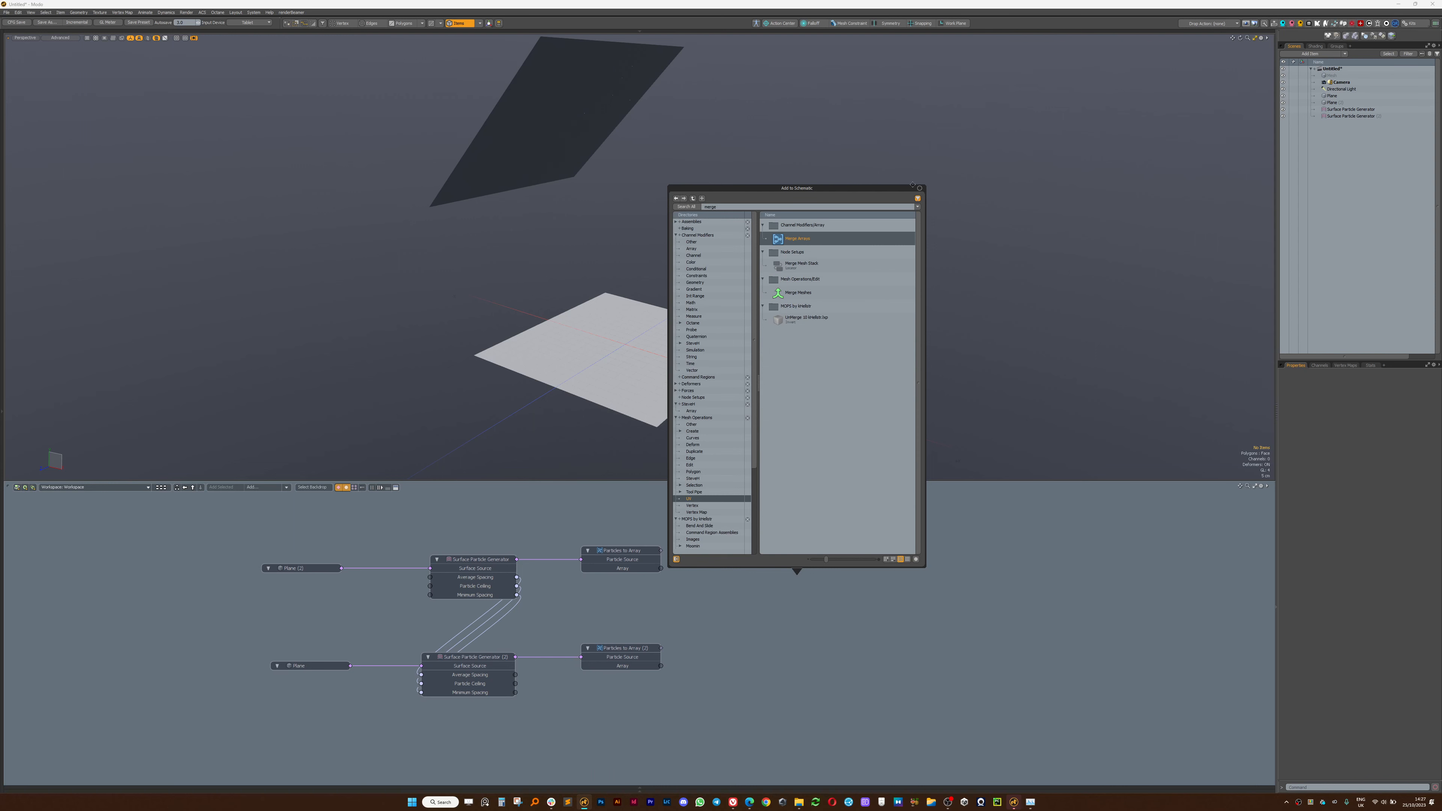
left_click_drag(919, 189, 433, 144)
left_click_drag(314, 194, 789, 567)
left_click_drag(714, 649, 783, 570)
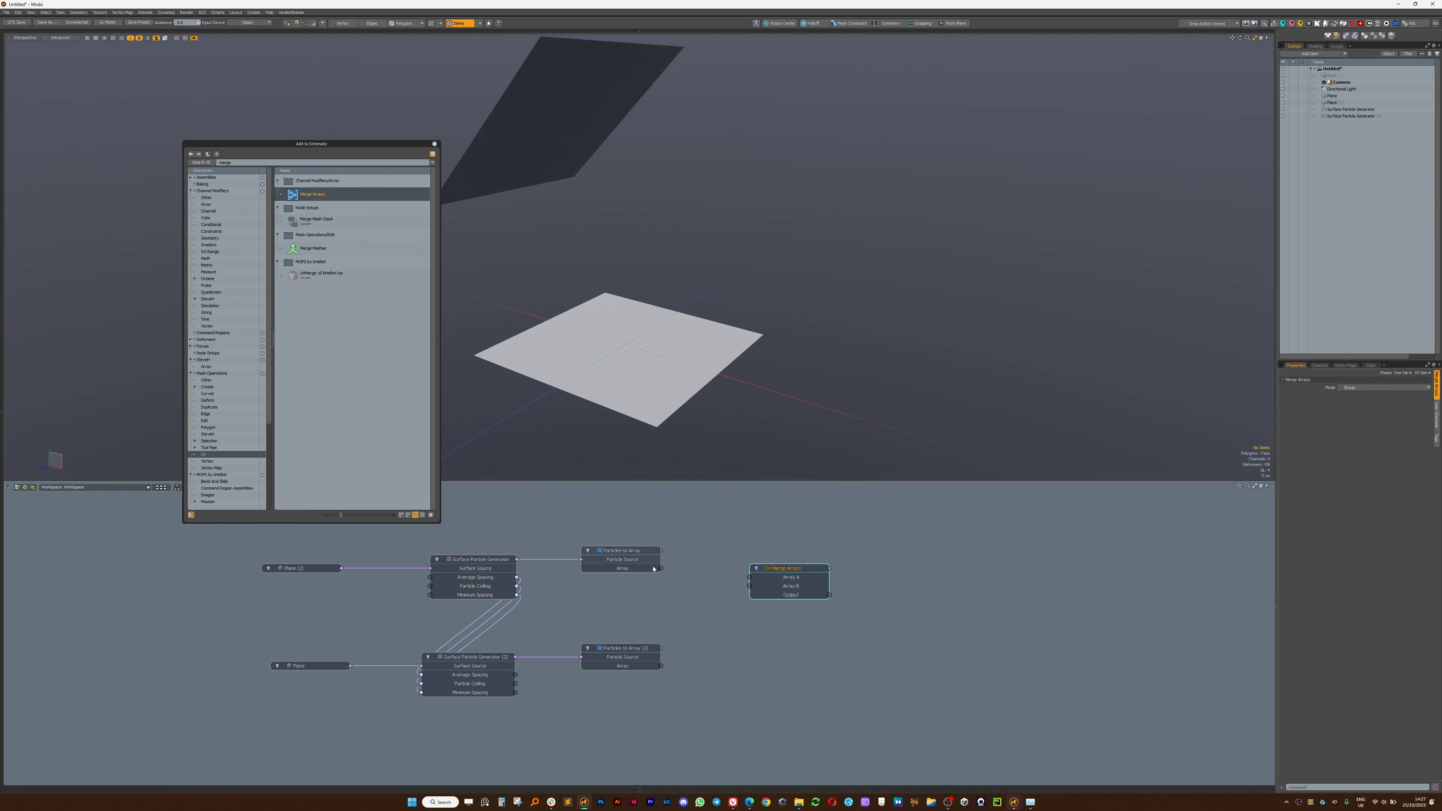
Connect the two Particles to Array outputs to Array A and Array B of the Merge Arrays node.
left_click_drag(656, 568, 749, 577)
left_click_drag(661, 666, 750, 585)
left_click_drag(918, 598, 847, 610, "alt")
Create a new empty mesh and place its node above and beyond the Merge Arrays node in the schematic.
key("n")
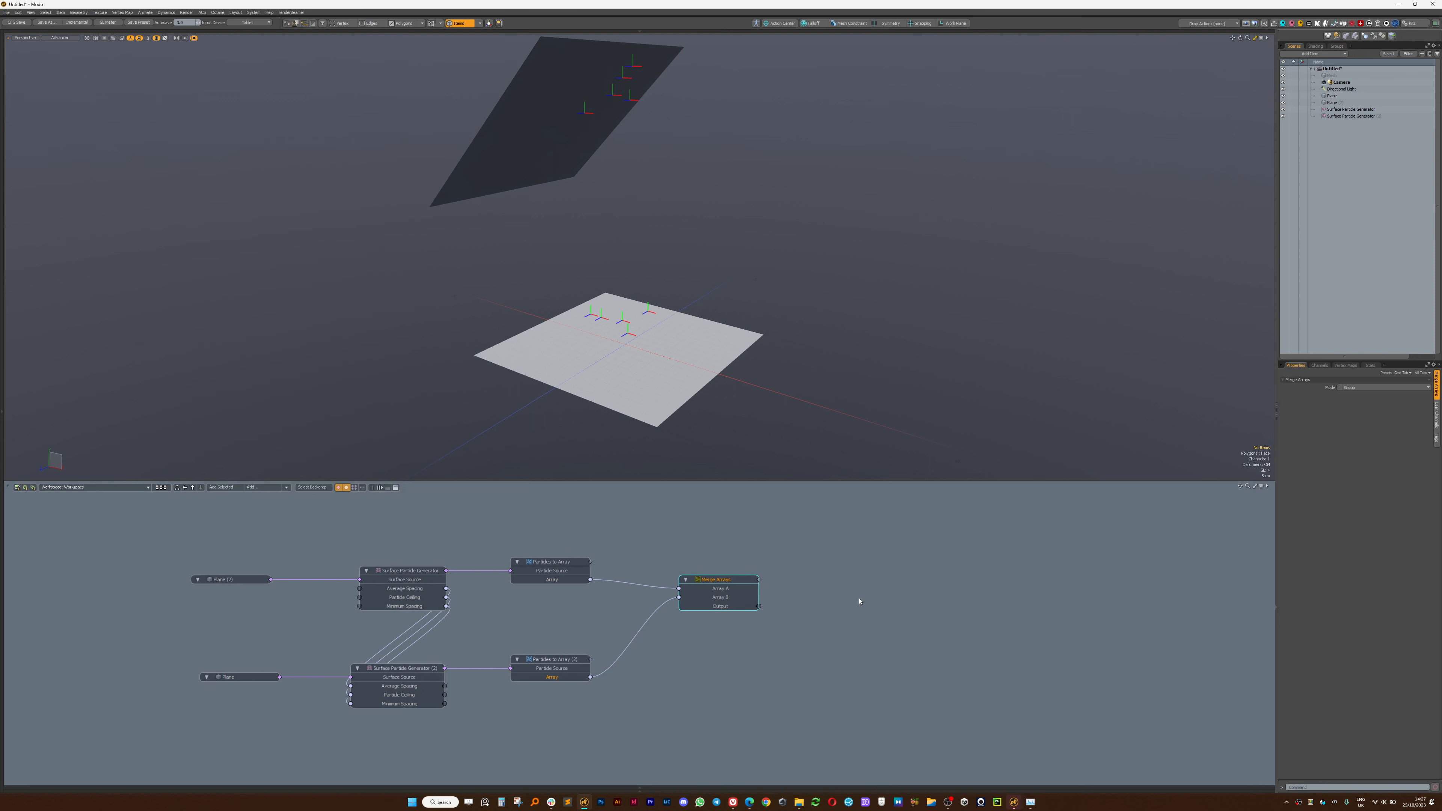
key("n")
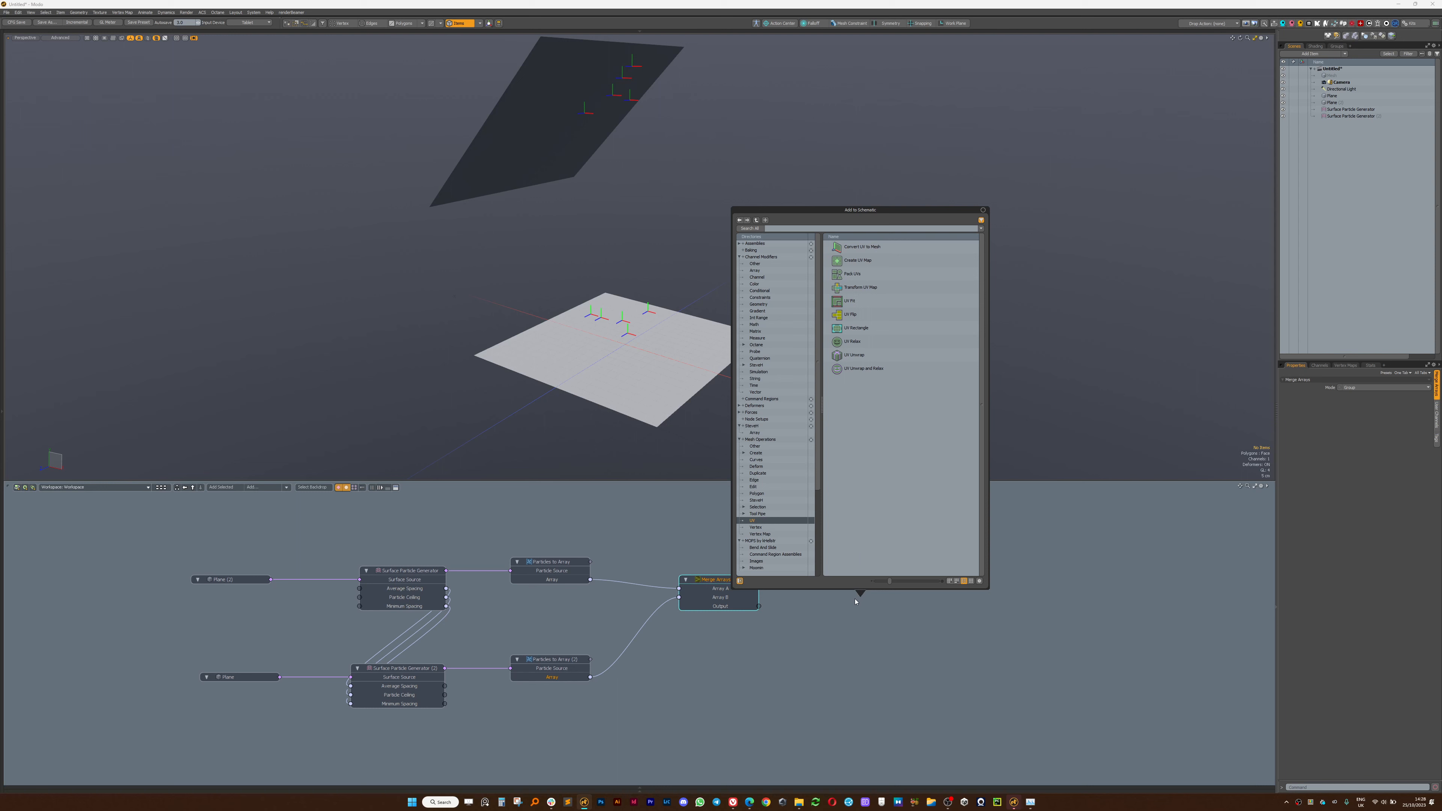
key("n")
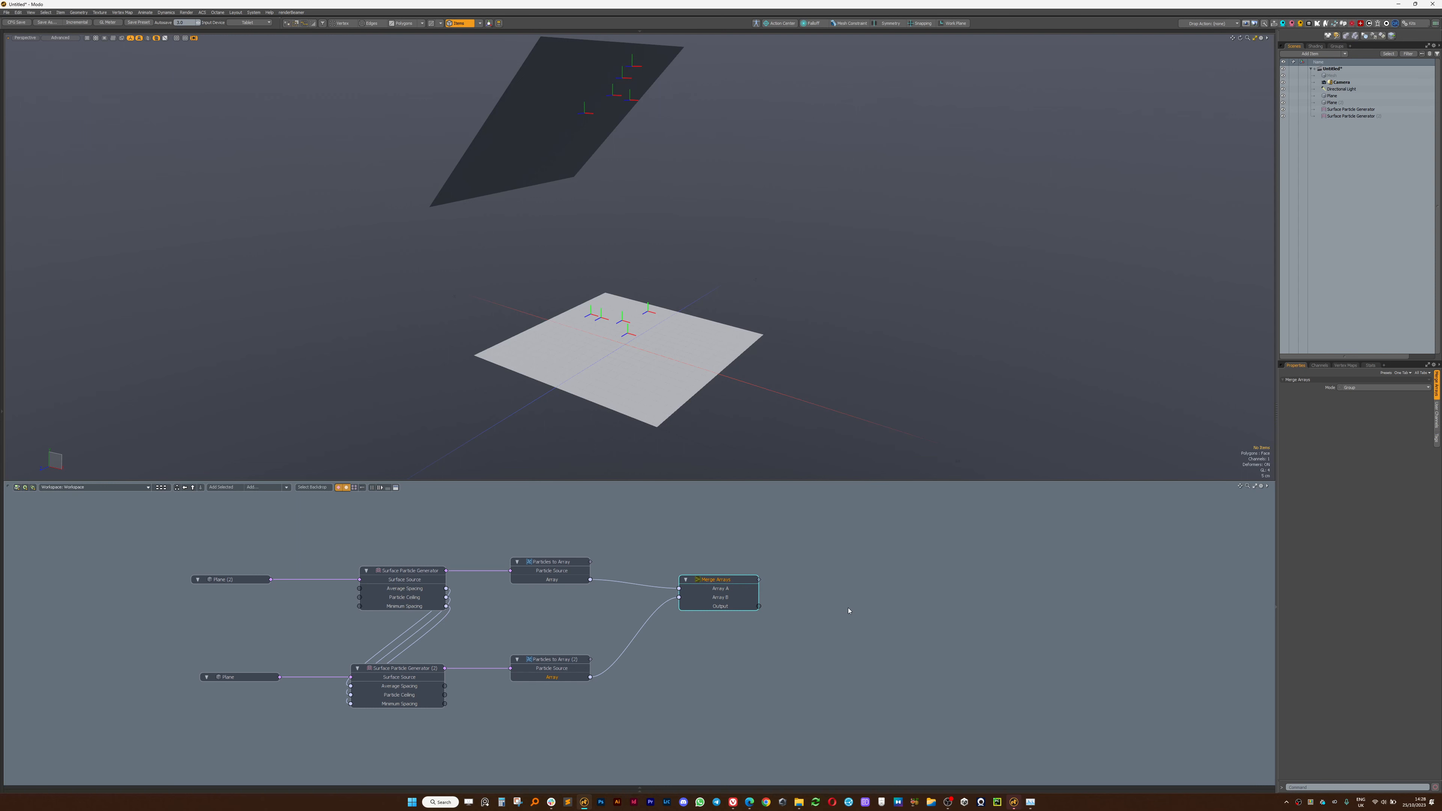
left_click(871, 579)
key("n")
left_click_drag(717, 659, 849, 552)
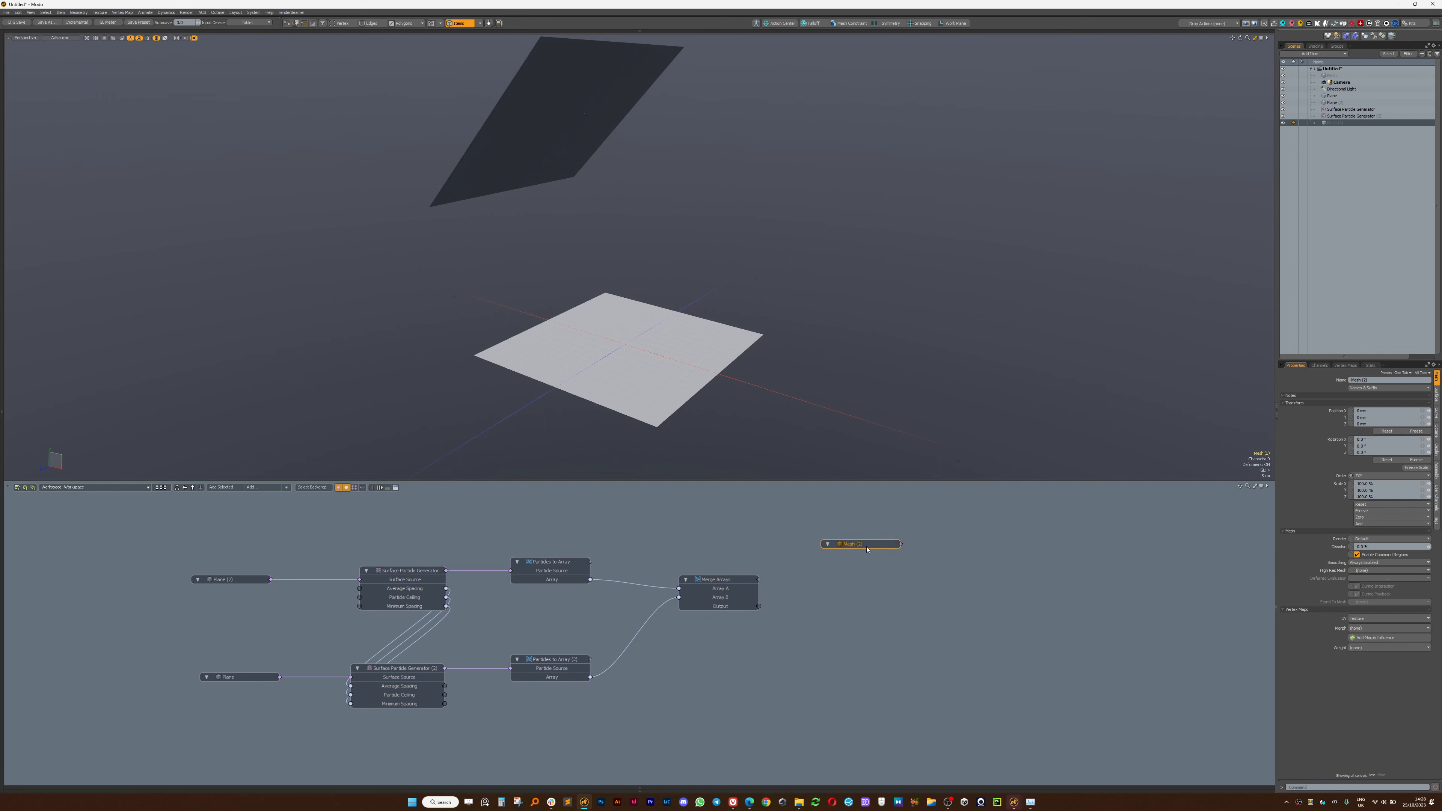
Place the new mesh's MeshOp Stack in the schematic and add a Create Polygons operator to it.
key("n")
left_click(889, 602)
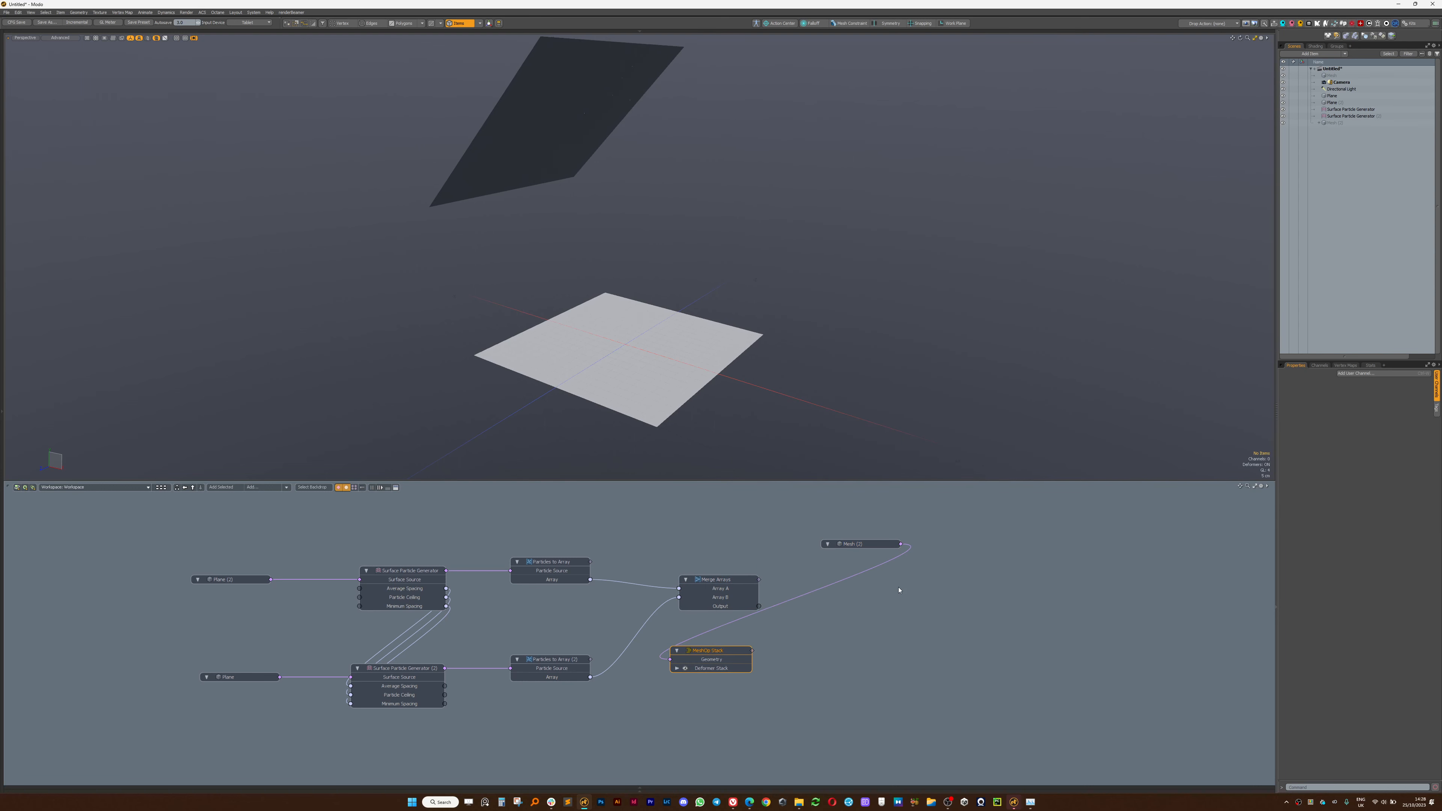
left_click_drag(704, 658, 866, 629)
left_click(987, 588)
type("create")
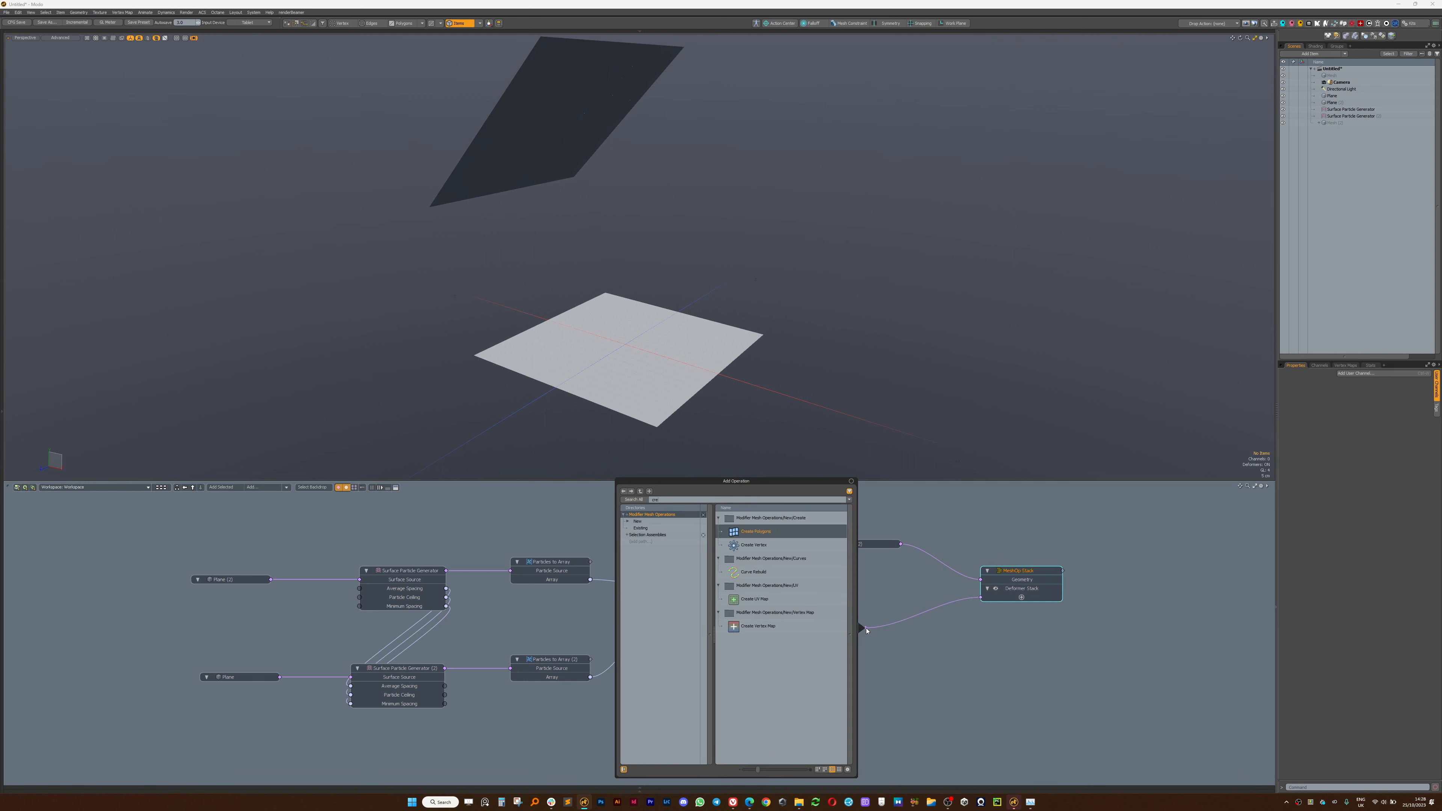
key("Return")
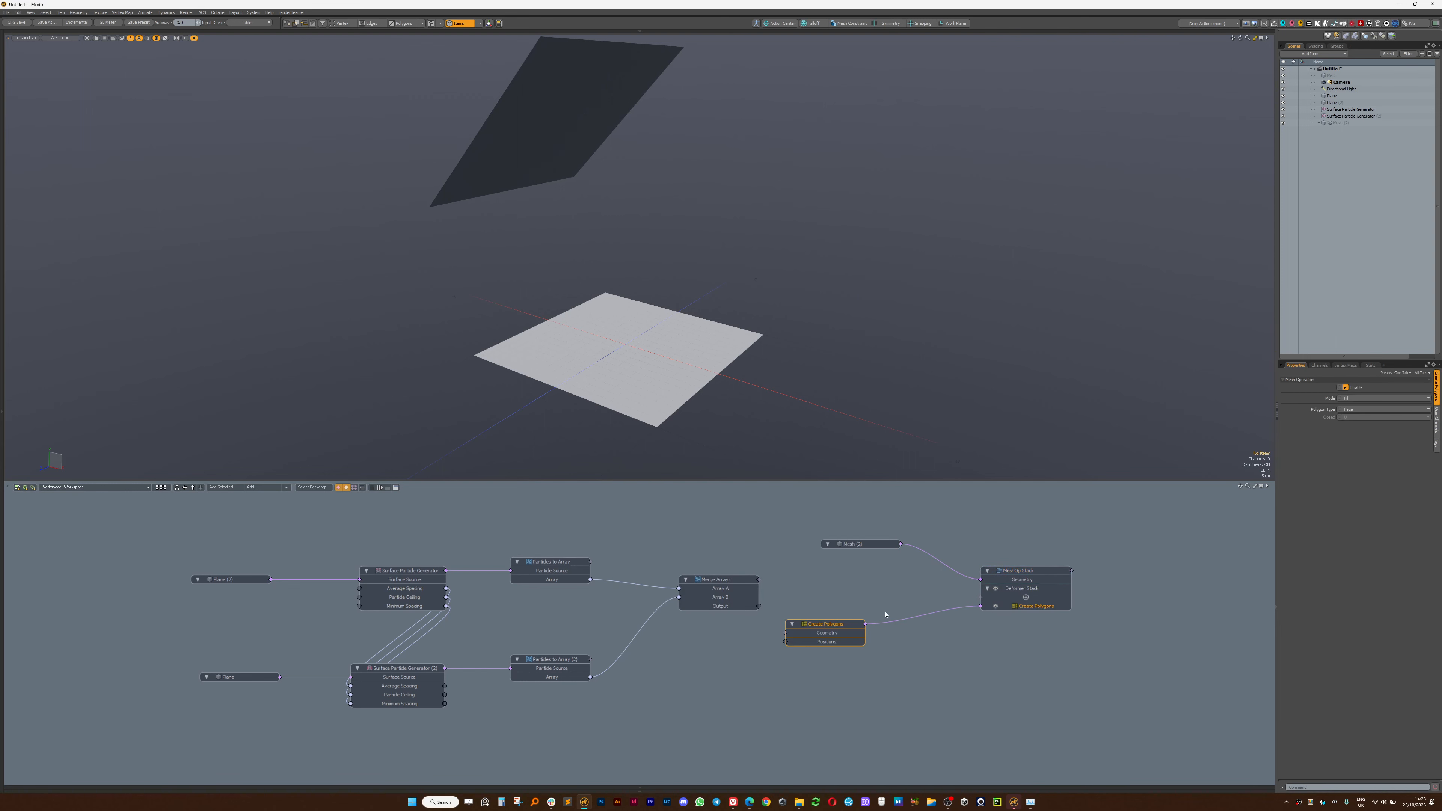
Reposition the Create Polygons node and connect the Merge Arrays output to its Positions input.
left_click_drag(838, 626, 858, 609)
left_click_drag(759, 606, 848, 624)
left_click(709, 580)
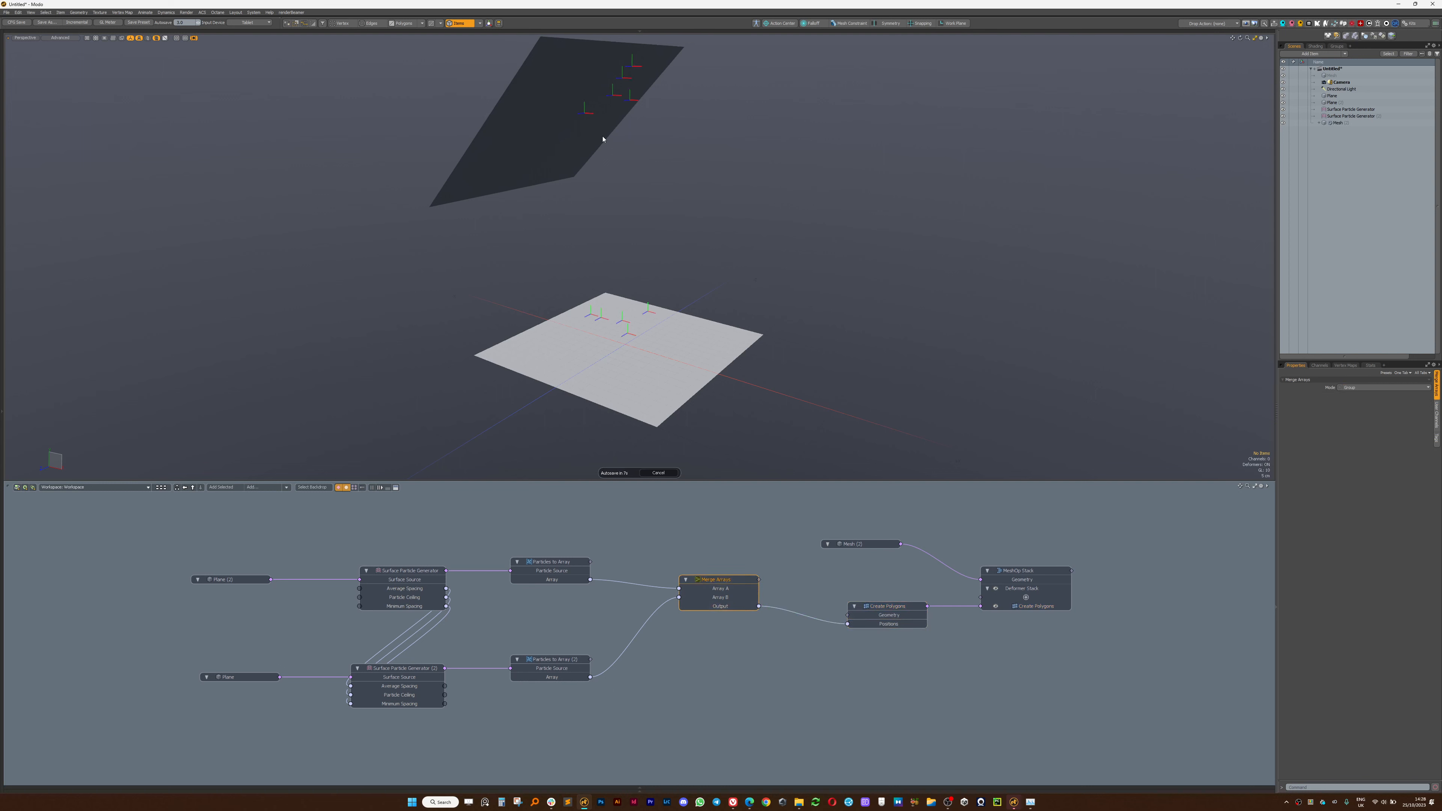
Set the Create Polygons operator to polygon type Curve, Closed to None, and Mode to Bridge.
left_click(894, 622)
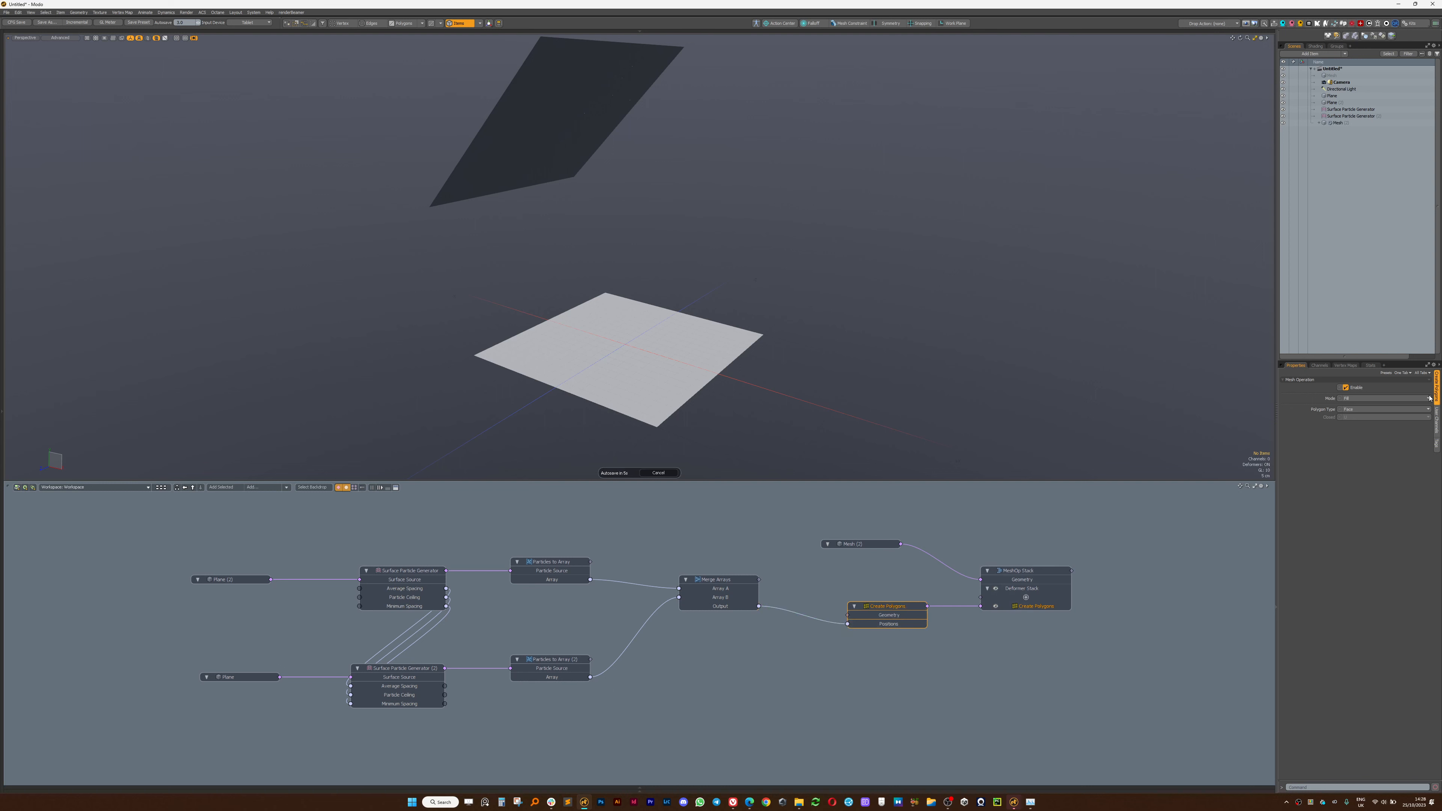
left_click(1388, 409)
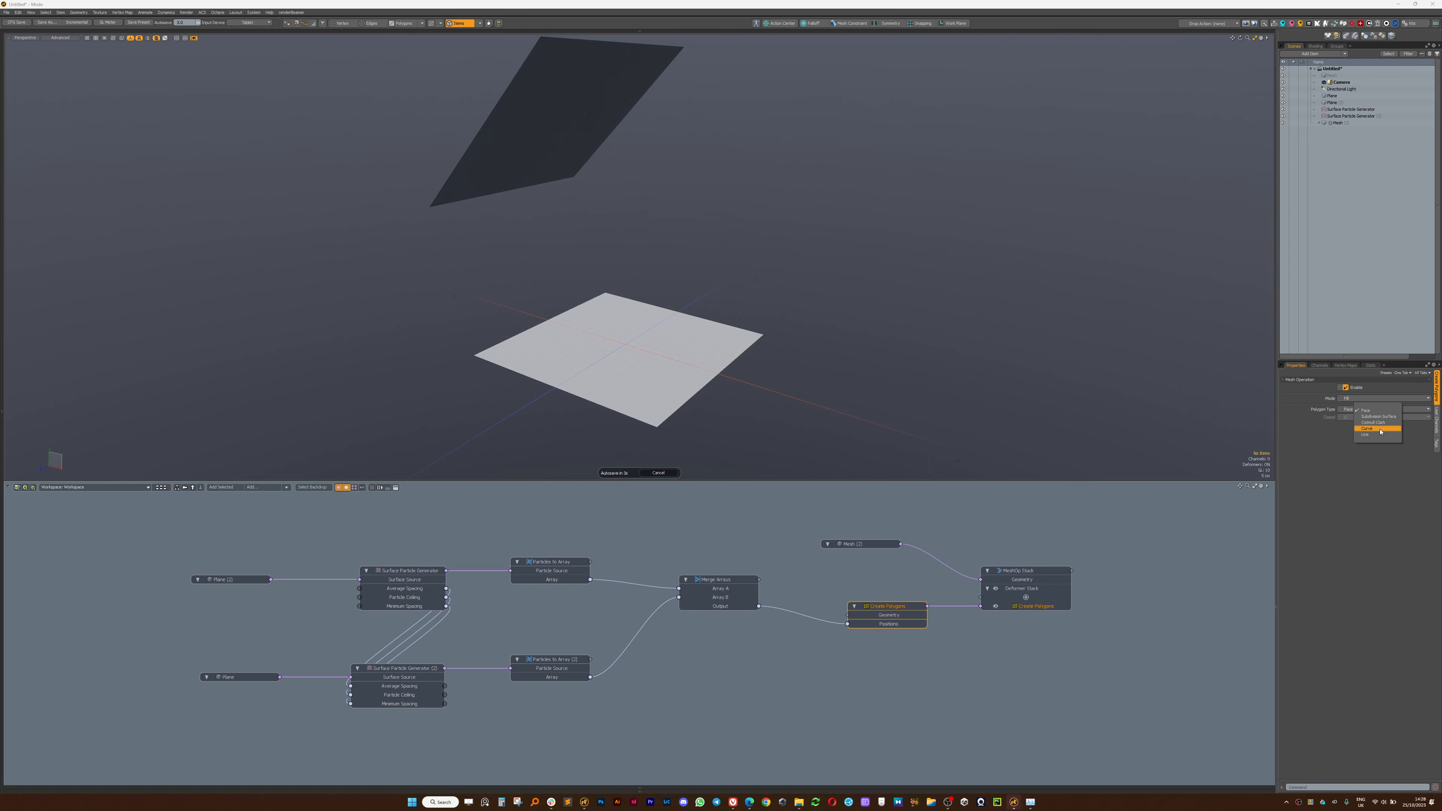
left_click(1379, 429)
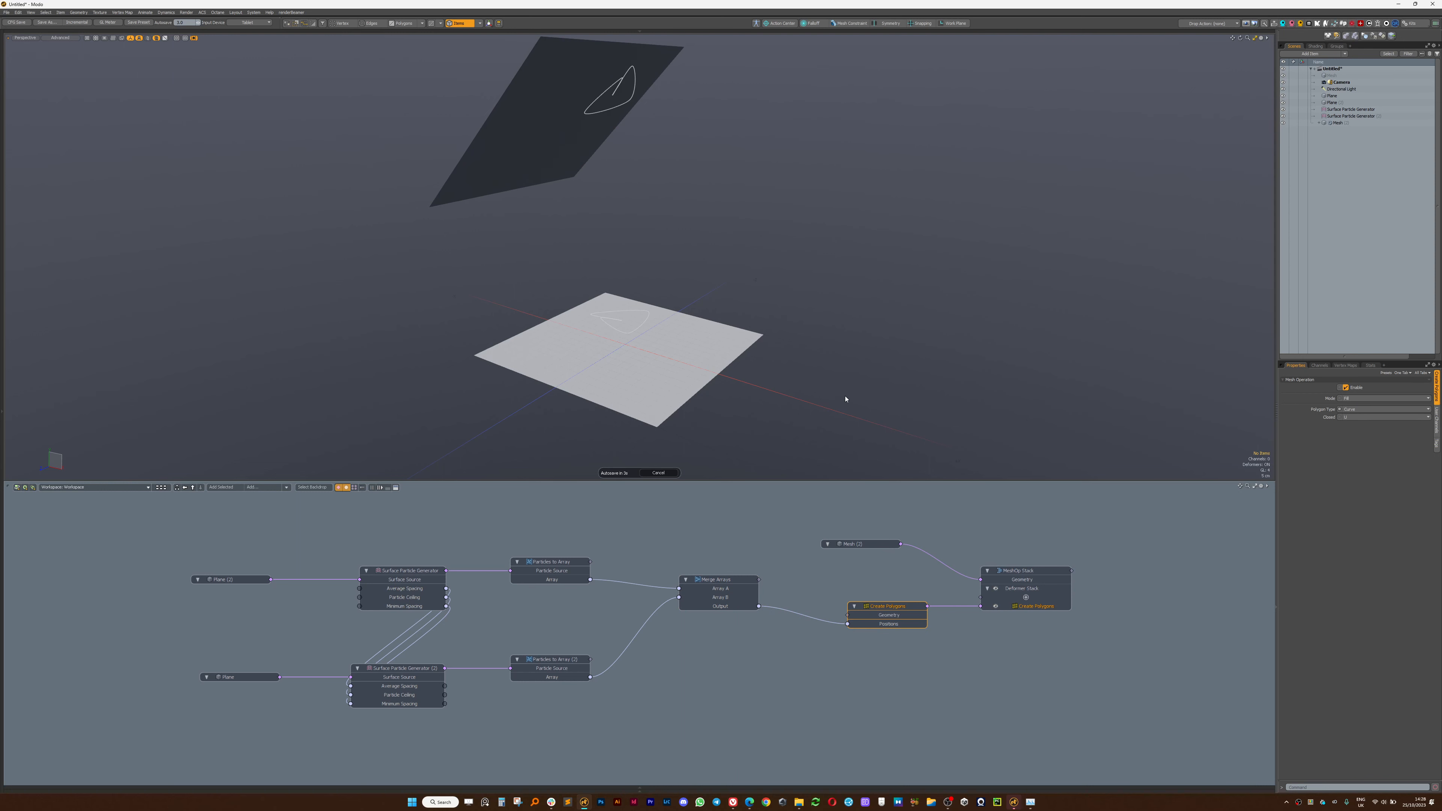
left_click(1390, 419)
left_click(1391, 414)
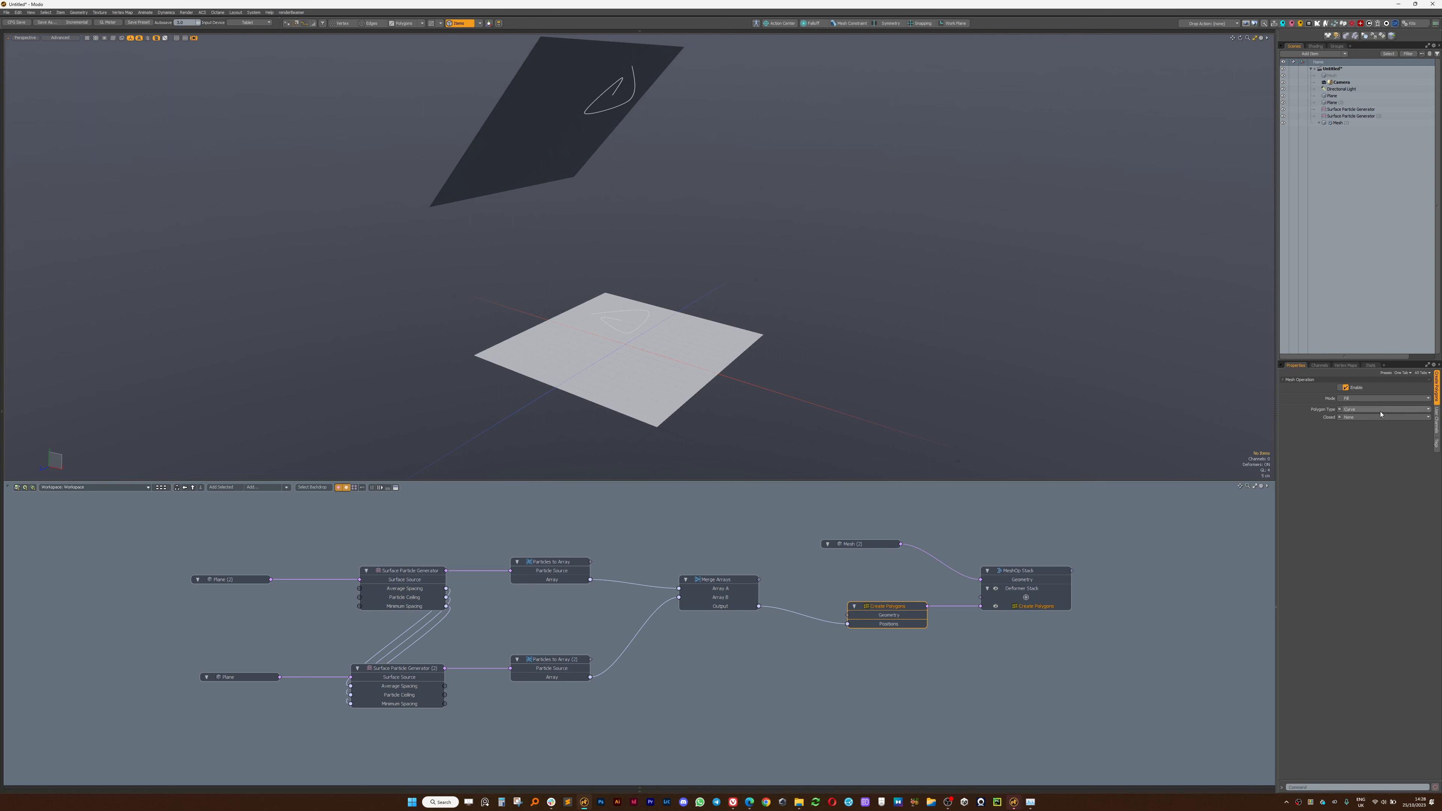
left_click(1368, 398)
left_click(1368, 405)
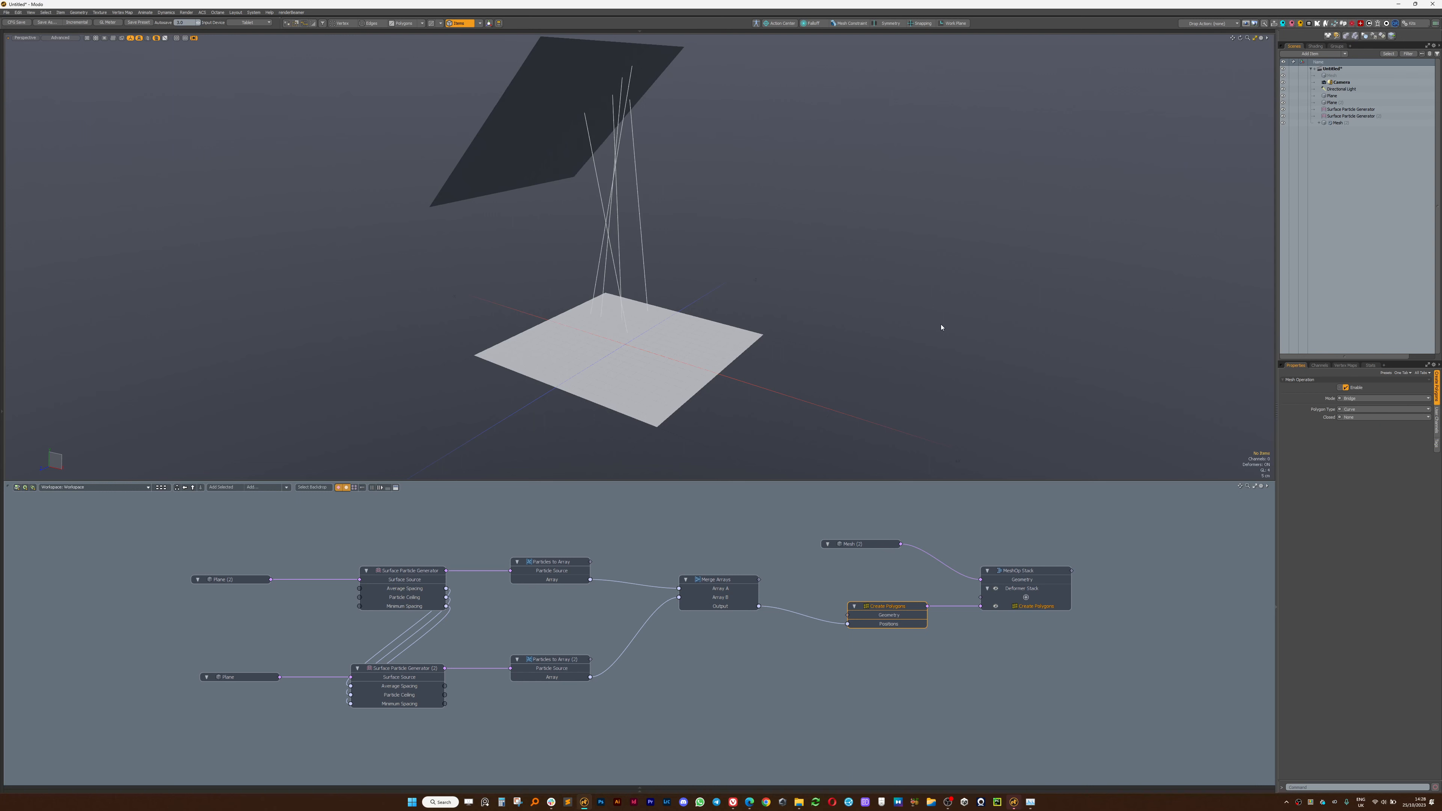
left_click_drag(940, 323, 735, 324, "alt")
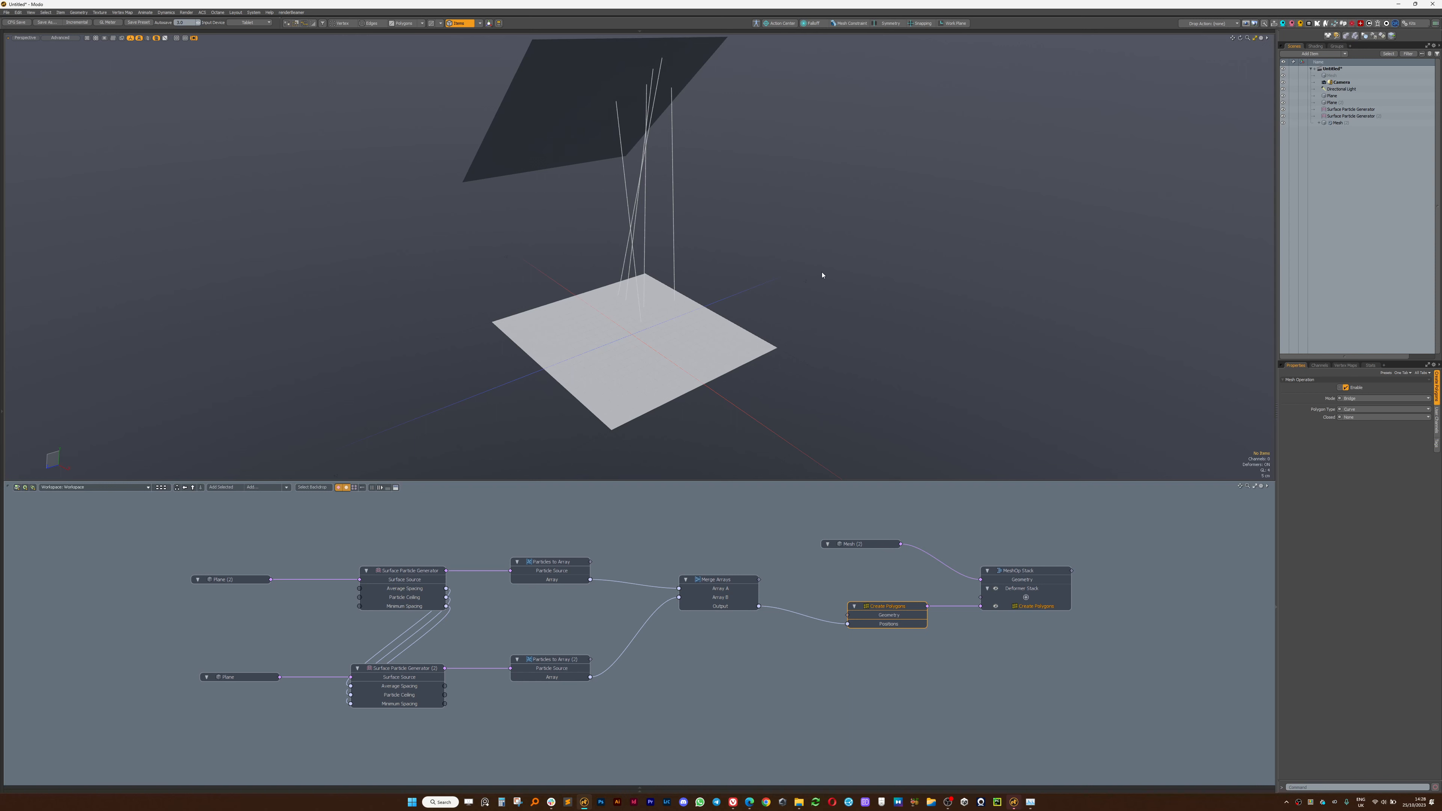
left_click_drag(738, 265, 792, 335, "alt")
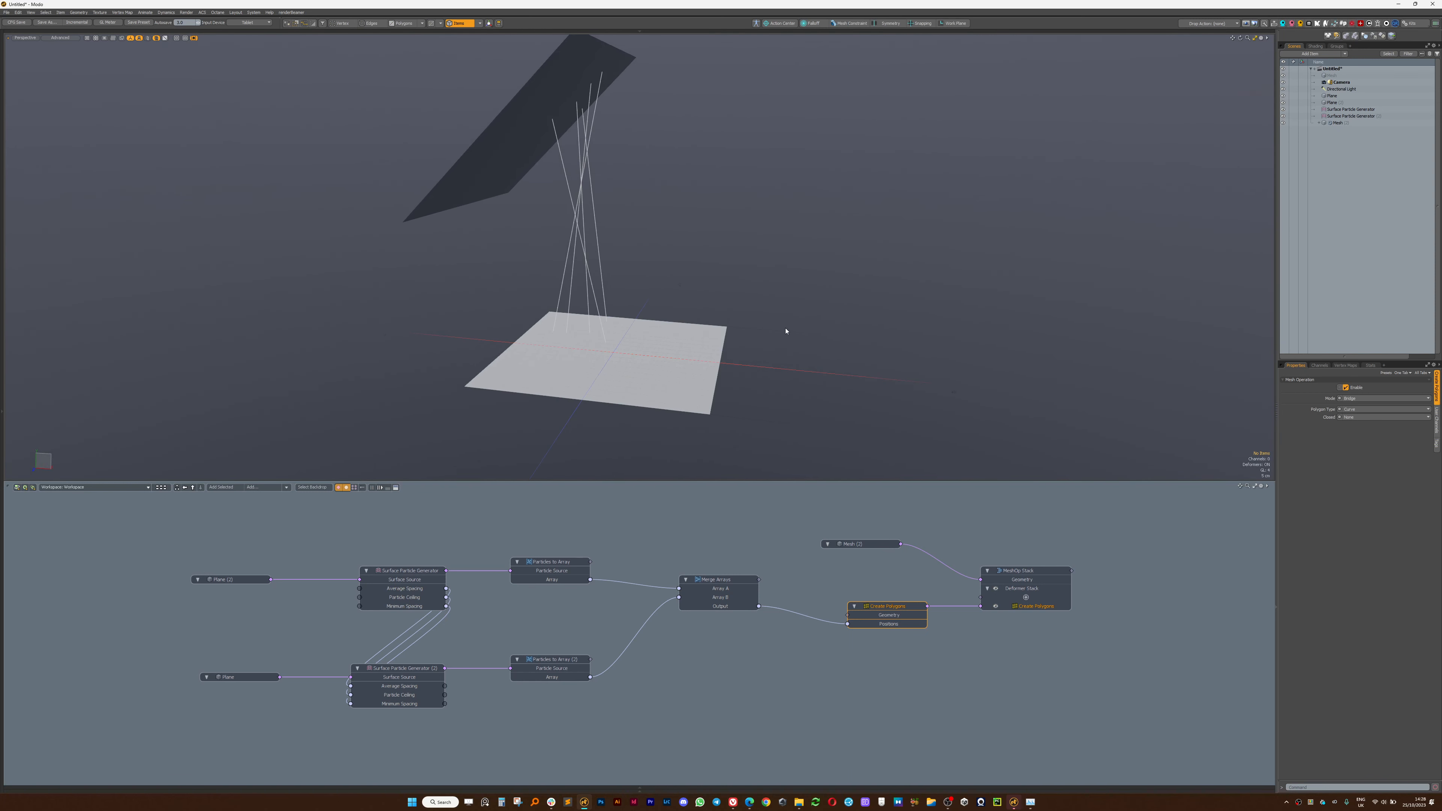
Tidy the schematic by spacing out the Merge Arrays, plane and Surface Particle Generator nodes.
left_click_drag(695, 587, 662, 624)
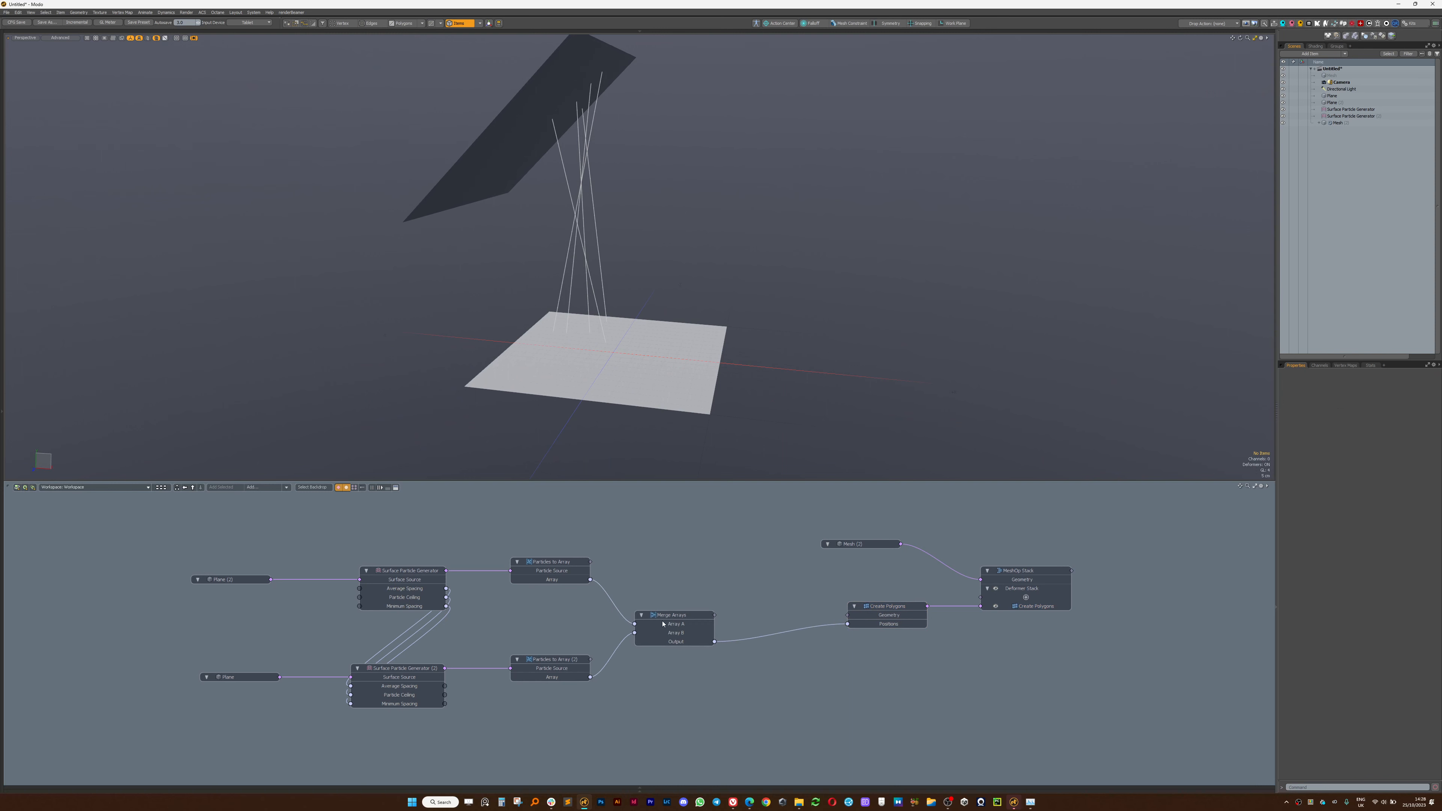
left_click_drag(223, 570, 189, 674)
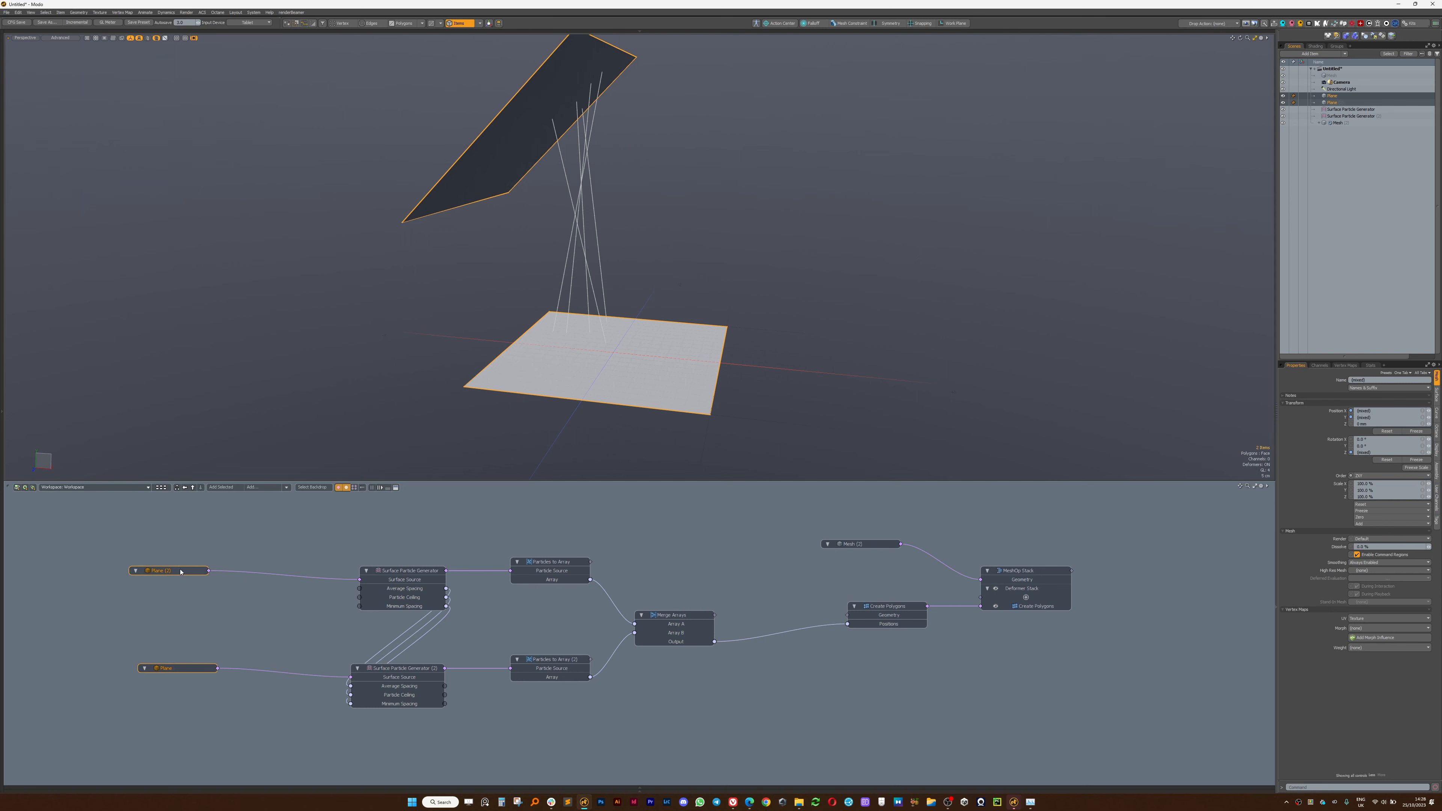
left_click_drag(181, 572, 189, 590)
left_click(258, 613)
left_click_drag(423, 571, 334, 581)
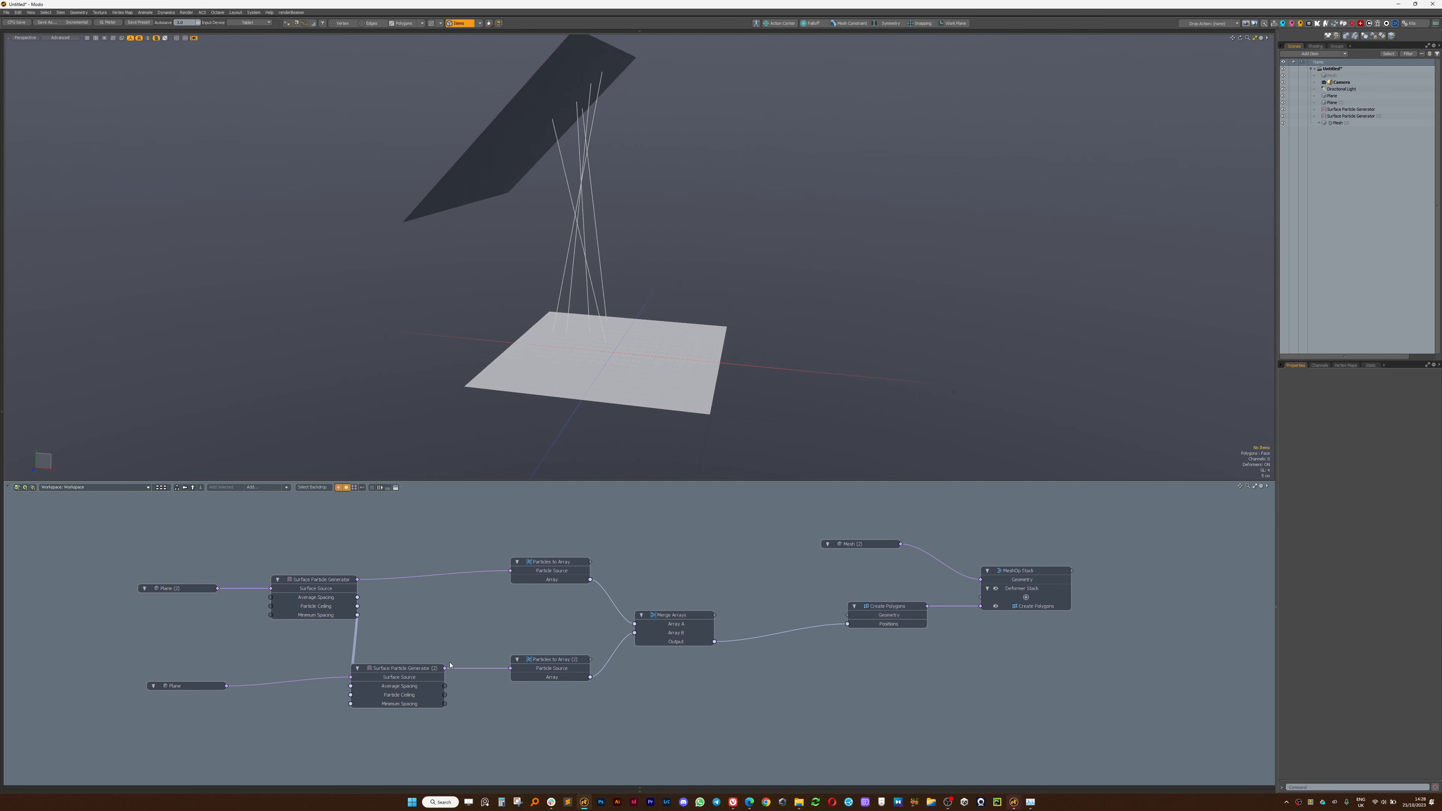
left_click_drag(400, 668, 436, 659)
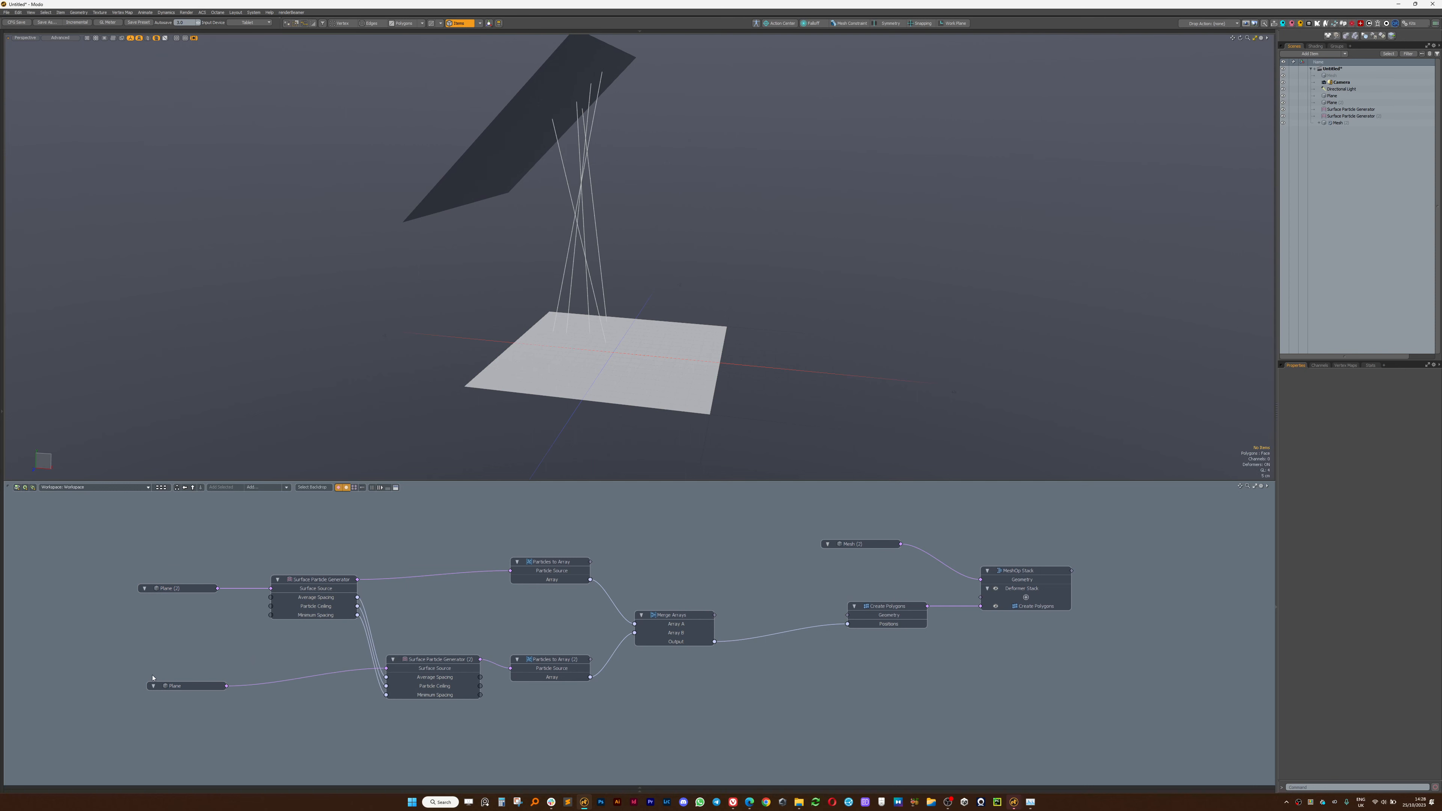
left_click_drag(179, 687, 233, 674)
left_click_drag(656, 337, 448, 369, "alt")
left_click_drag(673, 283, 525, 341, "alt")
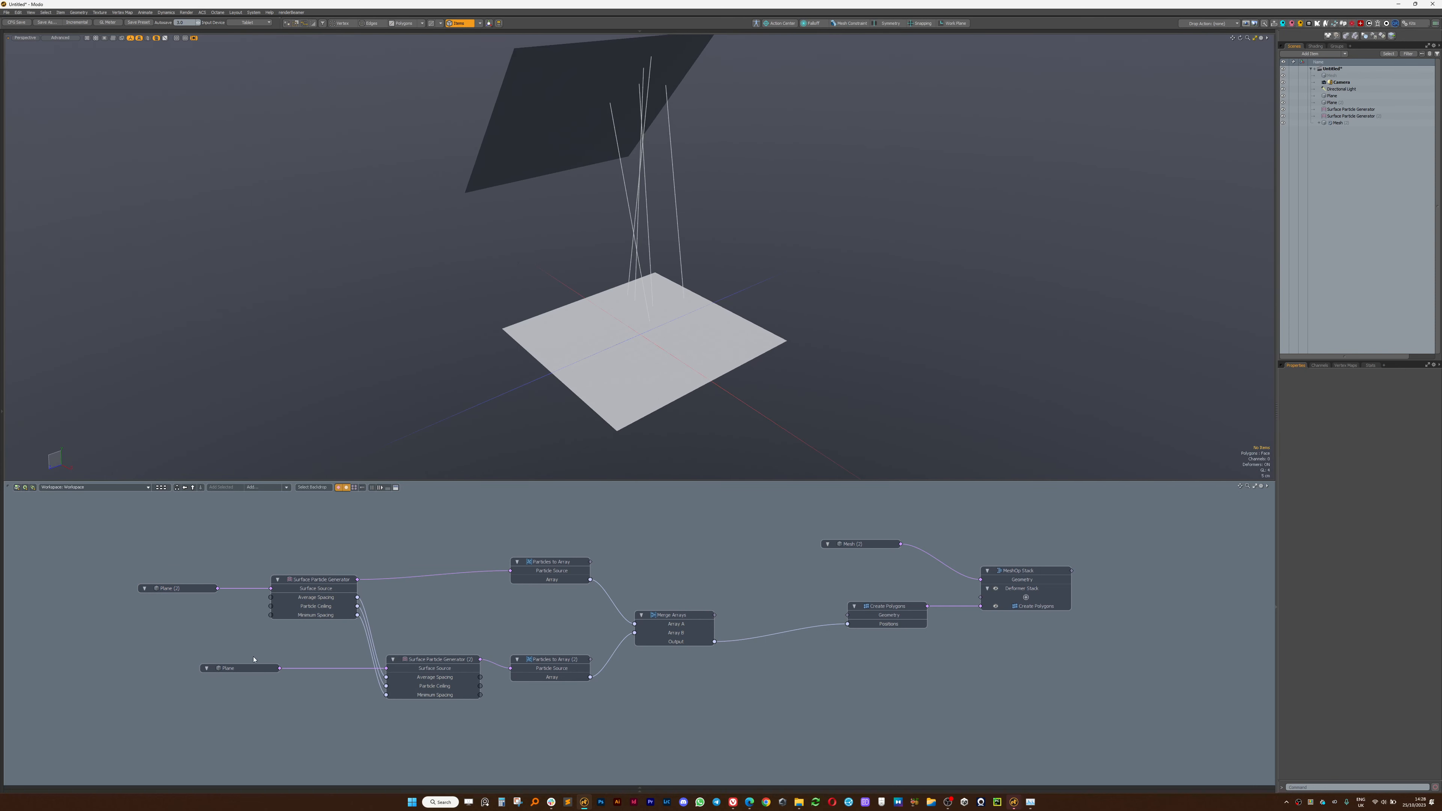
left_click_drag(254, 666, 174, 666)
left_click_drag(665, 222, 724, 355, "alt")
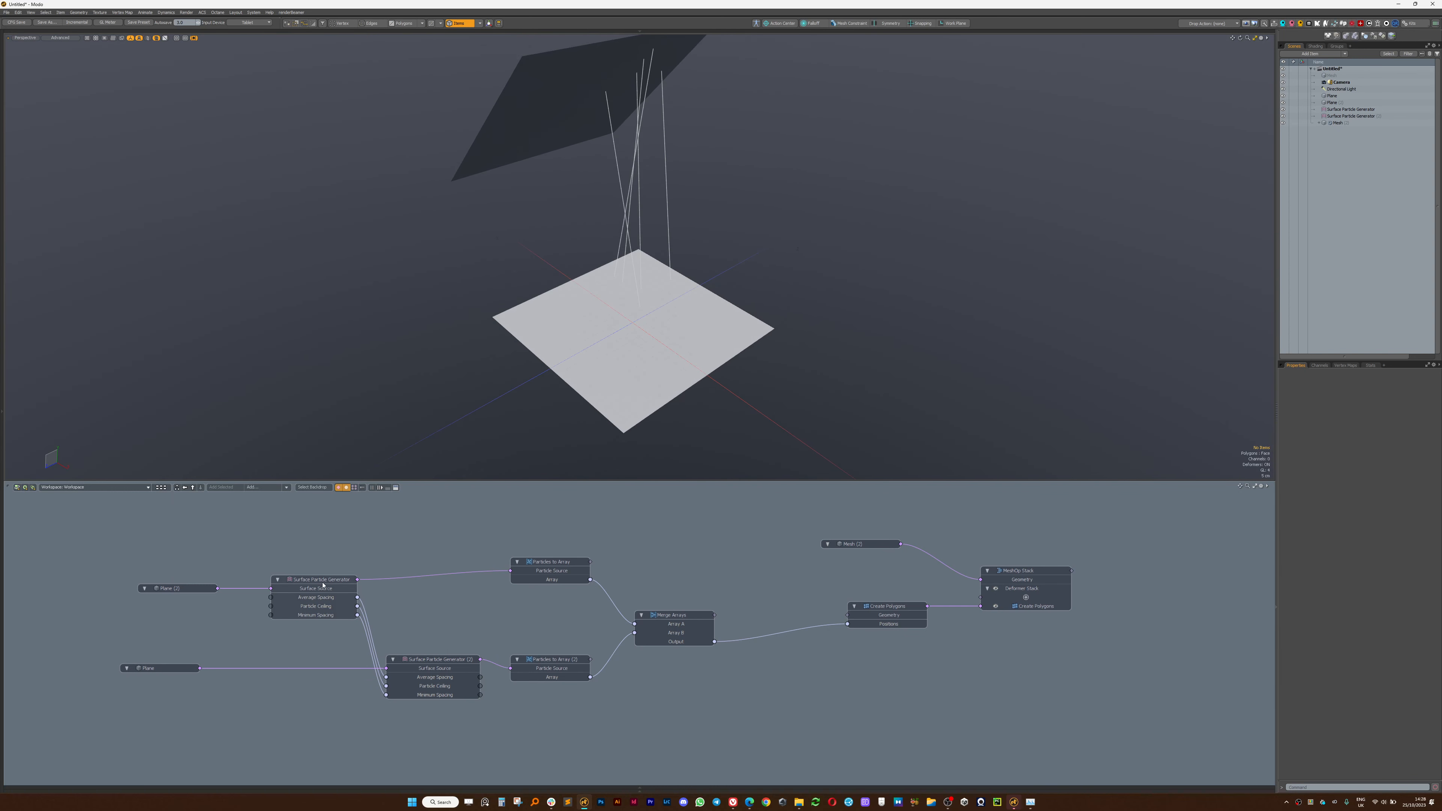
Add the first Surface Particle Generator's Seed channel to its schematic node and reposition the node.
left_click(323, 585)
left_click_drag(653, 207, 541, 203, "alt")
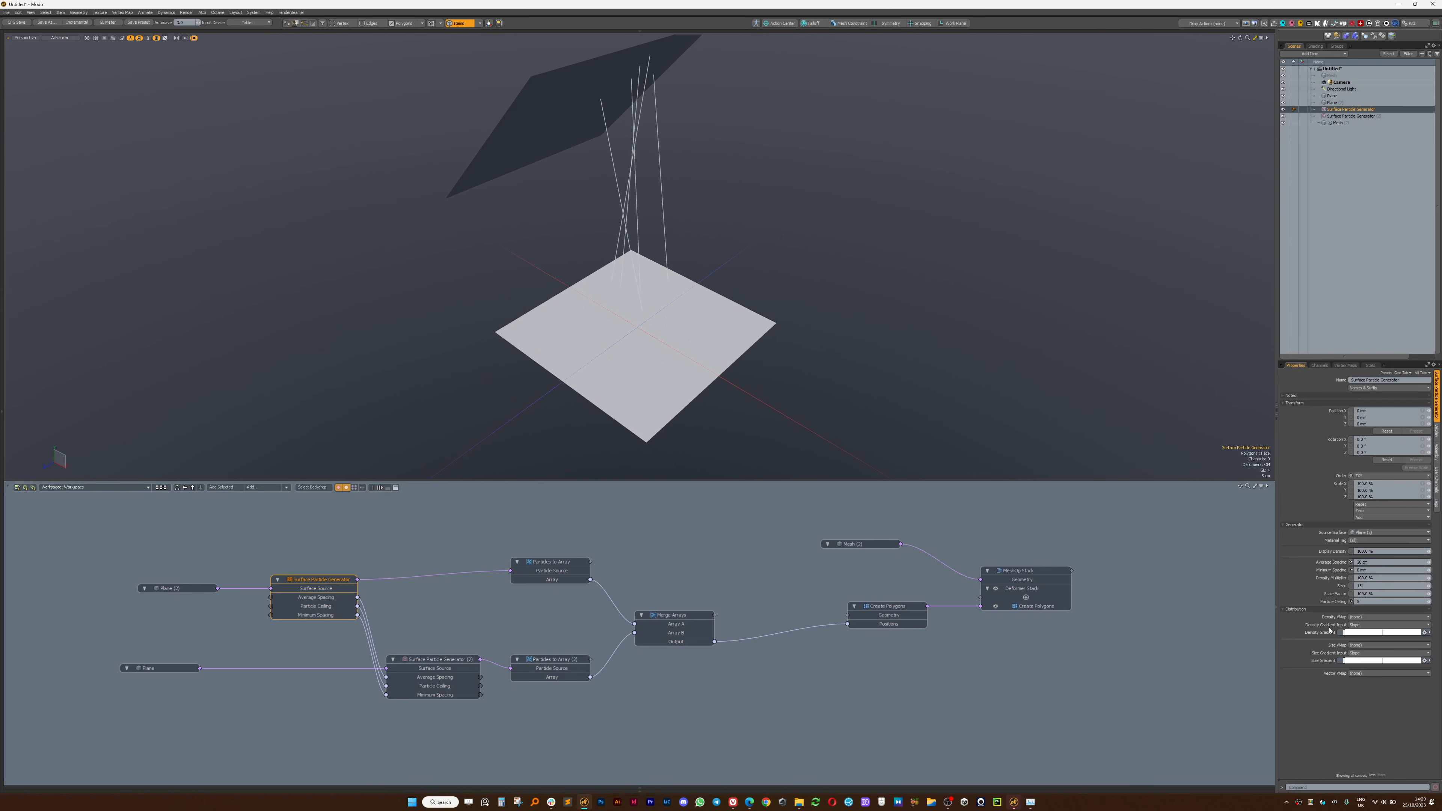
left_click_drag(1339, 587, 486, 595)
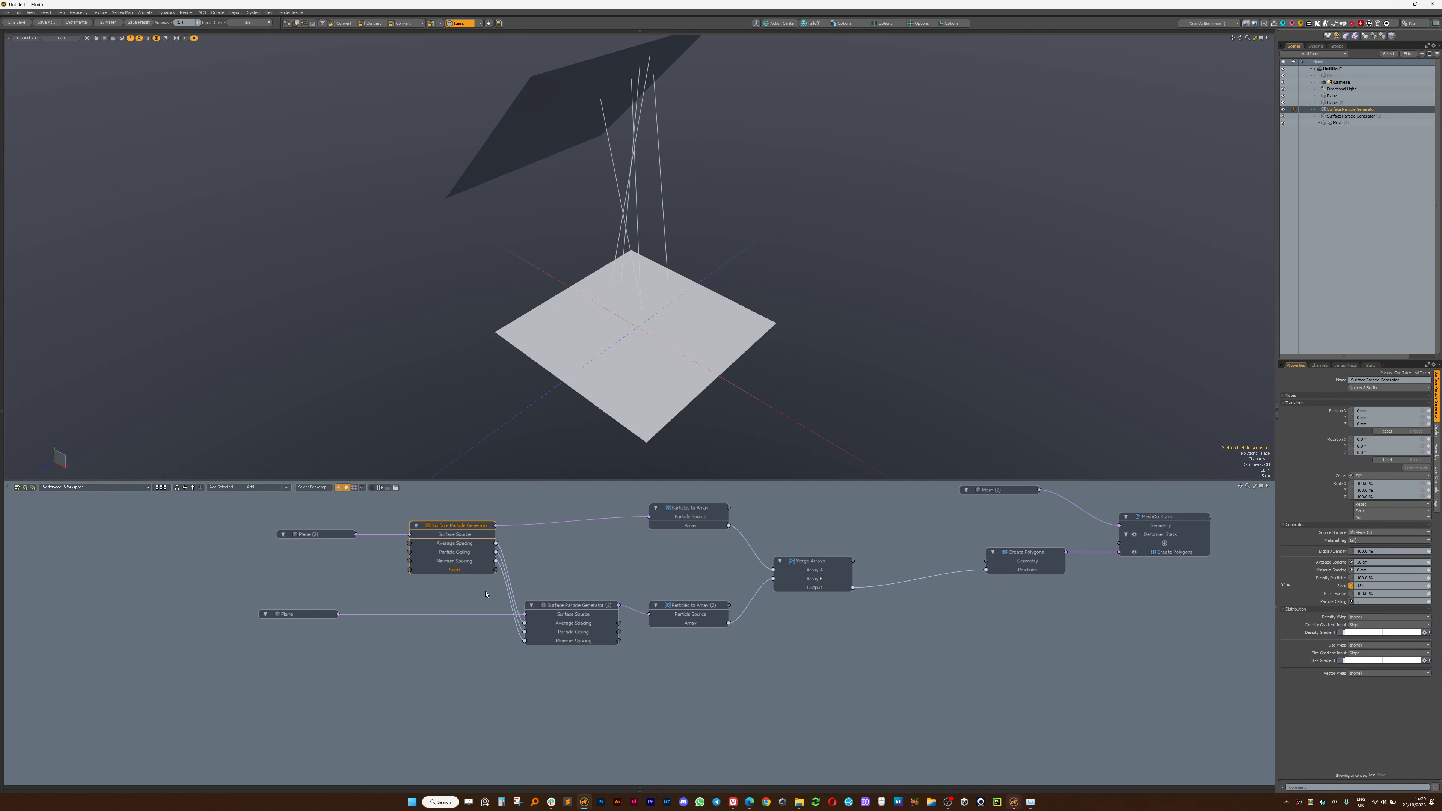
left_click_drag(633, 436, 682, 315, "alt")
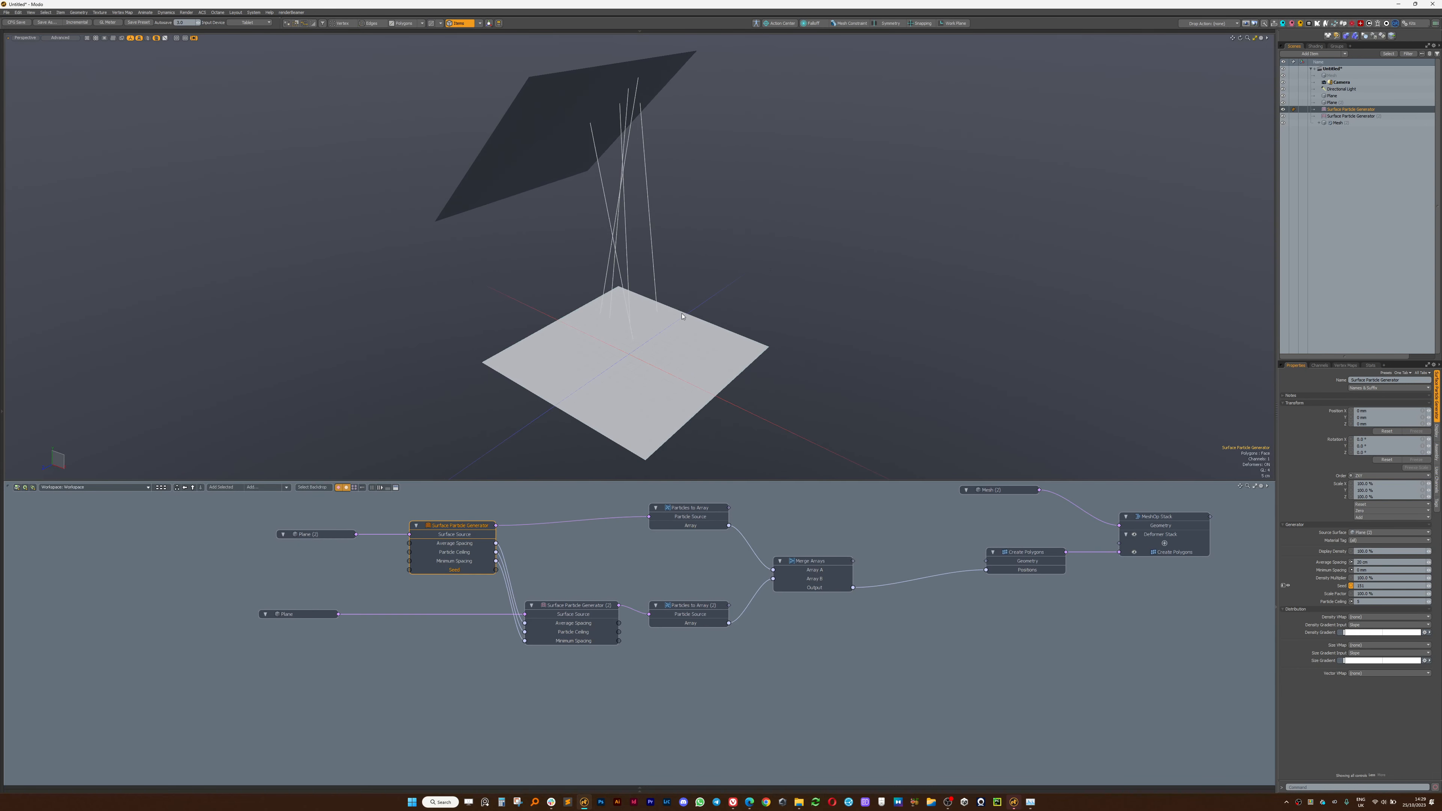
left_click_drag(417, 521, 400, 520)
Add the Seed channel to the Surface Particle Generator (2) node and link the first generator's Seed output to it.
left_click(579, 606)
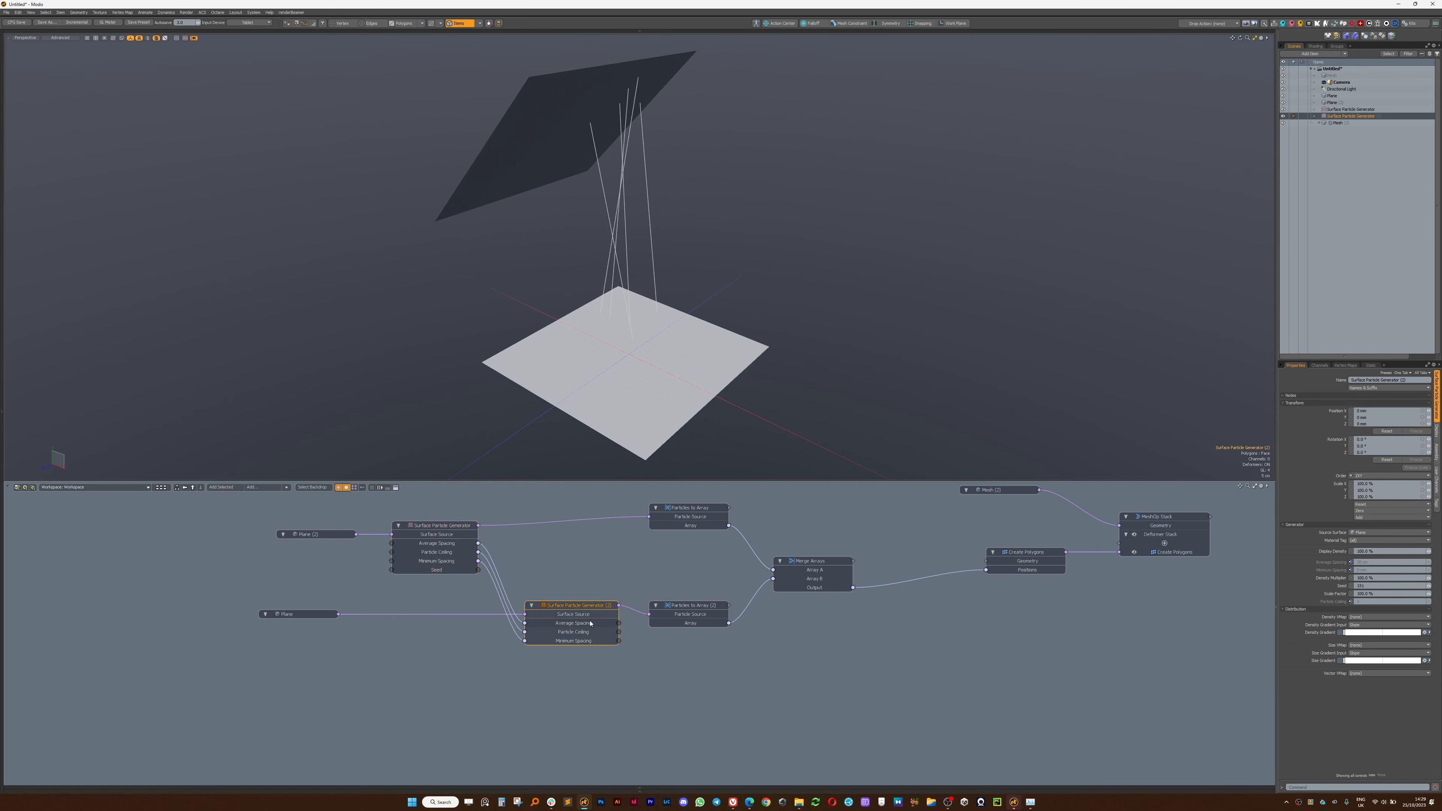
middle_click(580, 605)
type("seed")
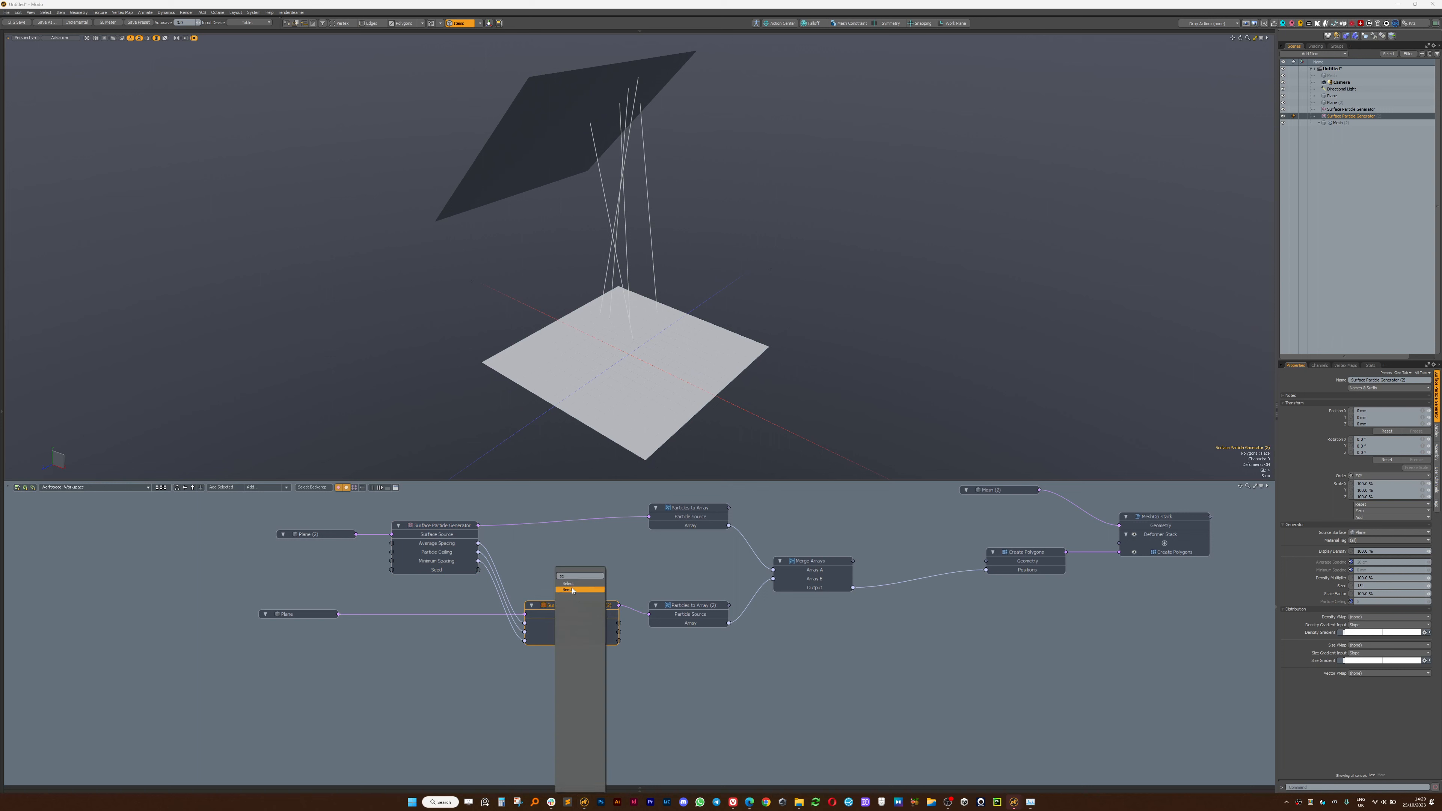
left_click(575, 590)
left_click_drag(478, 570, 524, 649)
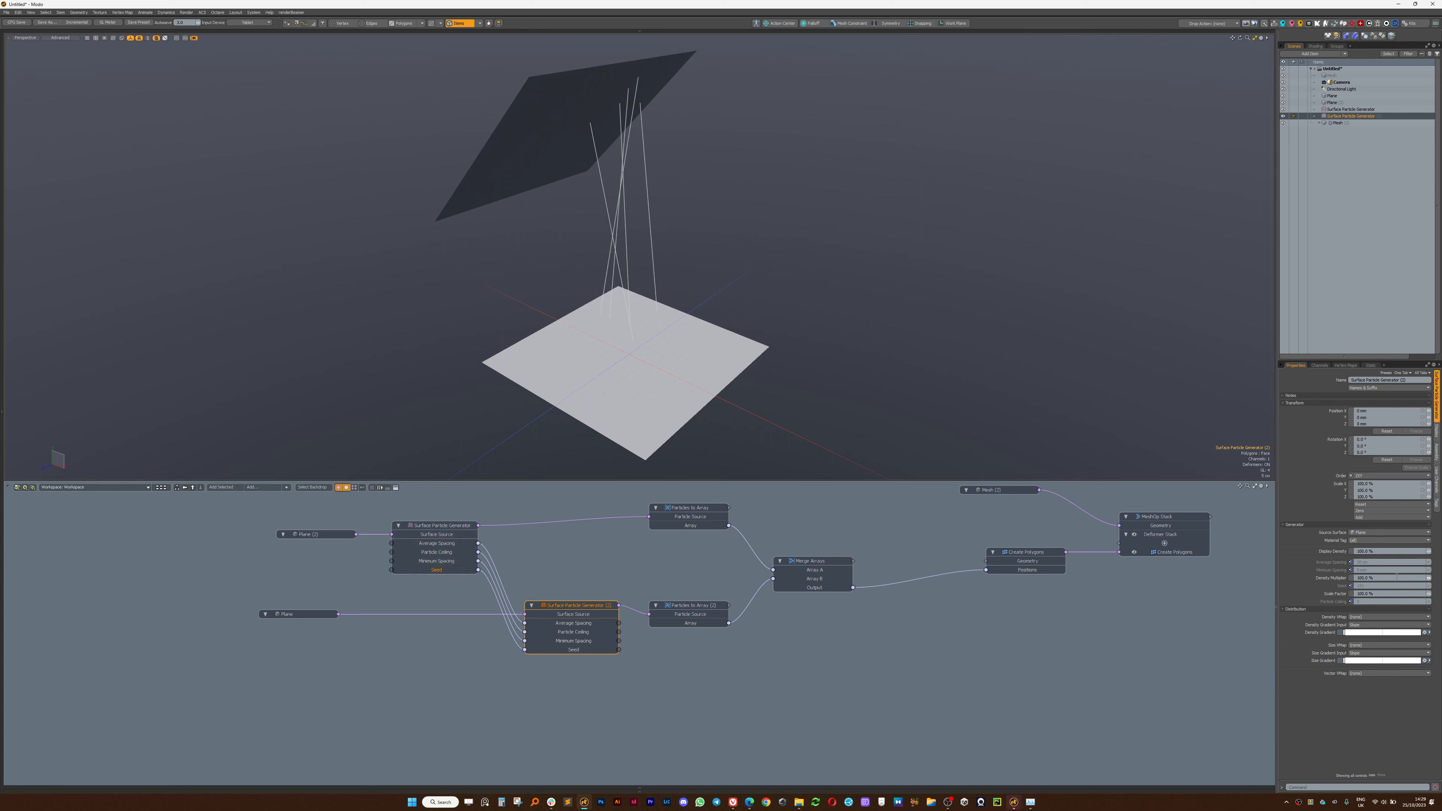
Vary the first Surface Particle Generator's Seed with Channel Haul to change the curve distribution between the planes.
double_click(455, 530)
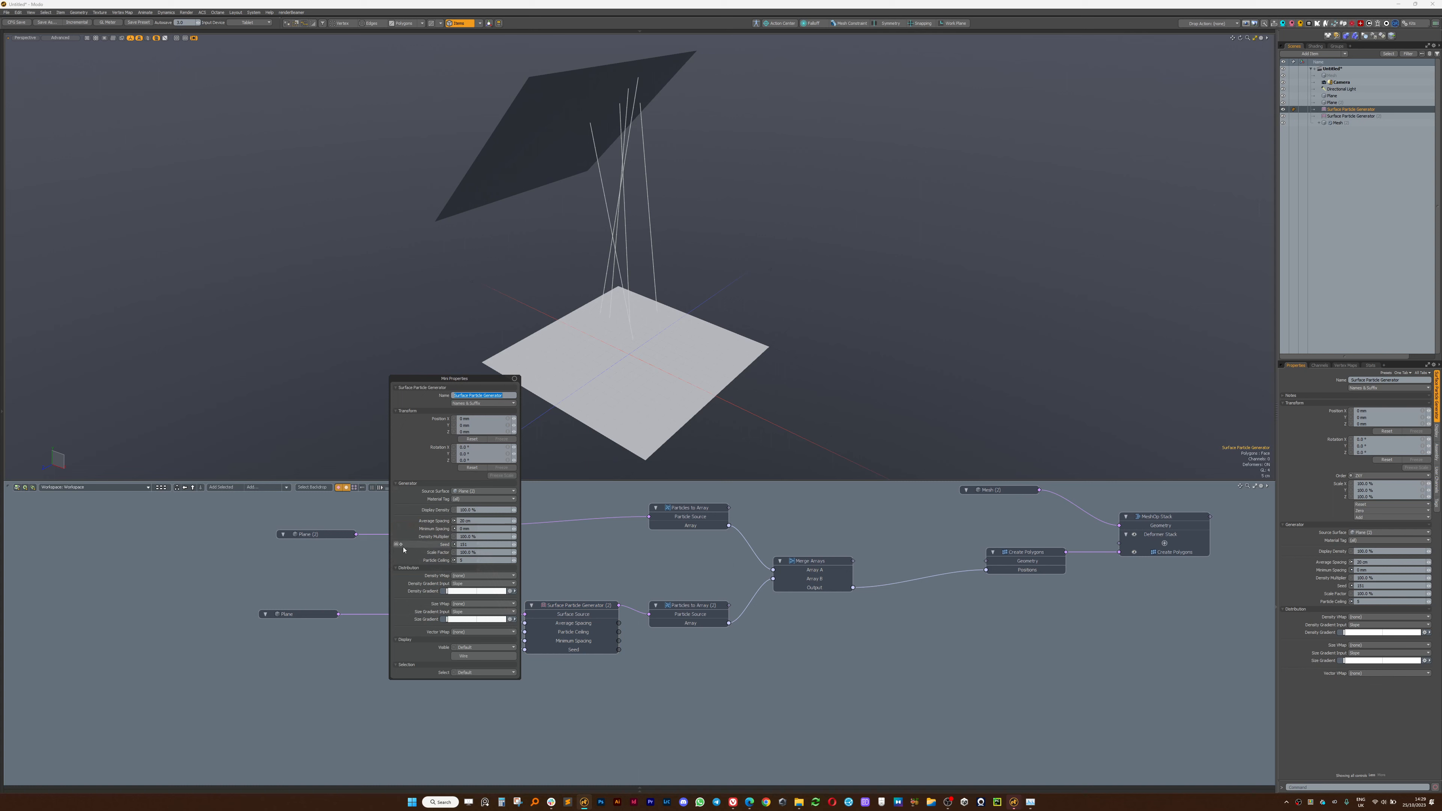
left_click(397, 544)
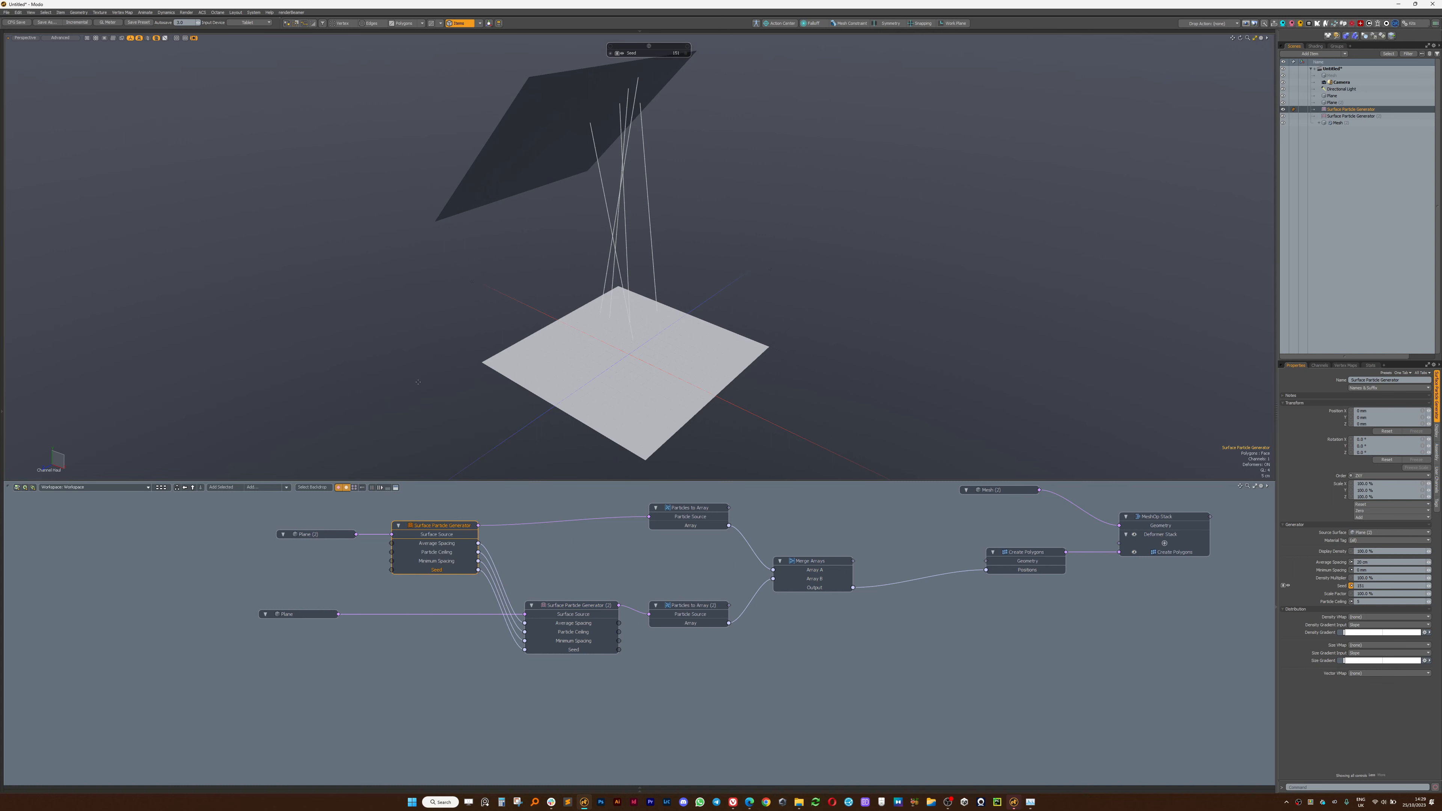
mouse_move(418, 381)
left_mouse_down()
mouse_move(666, 340)
mouse_move(441, 295)
mouse_move(434, 242)
mouse_move(397, 255)
mouse_move(481, 358)
left_mouse_up()
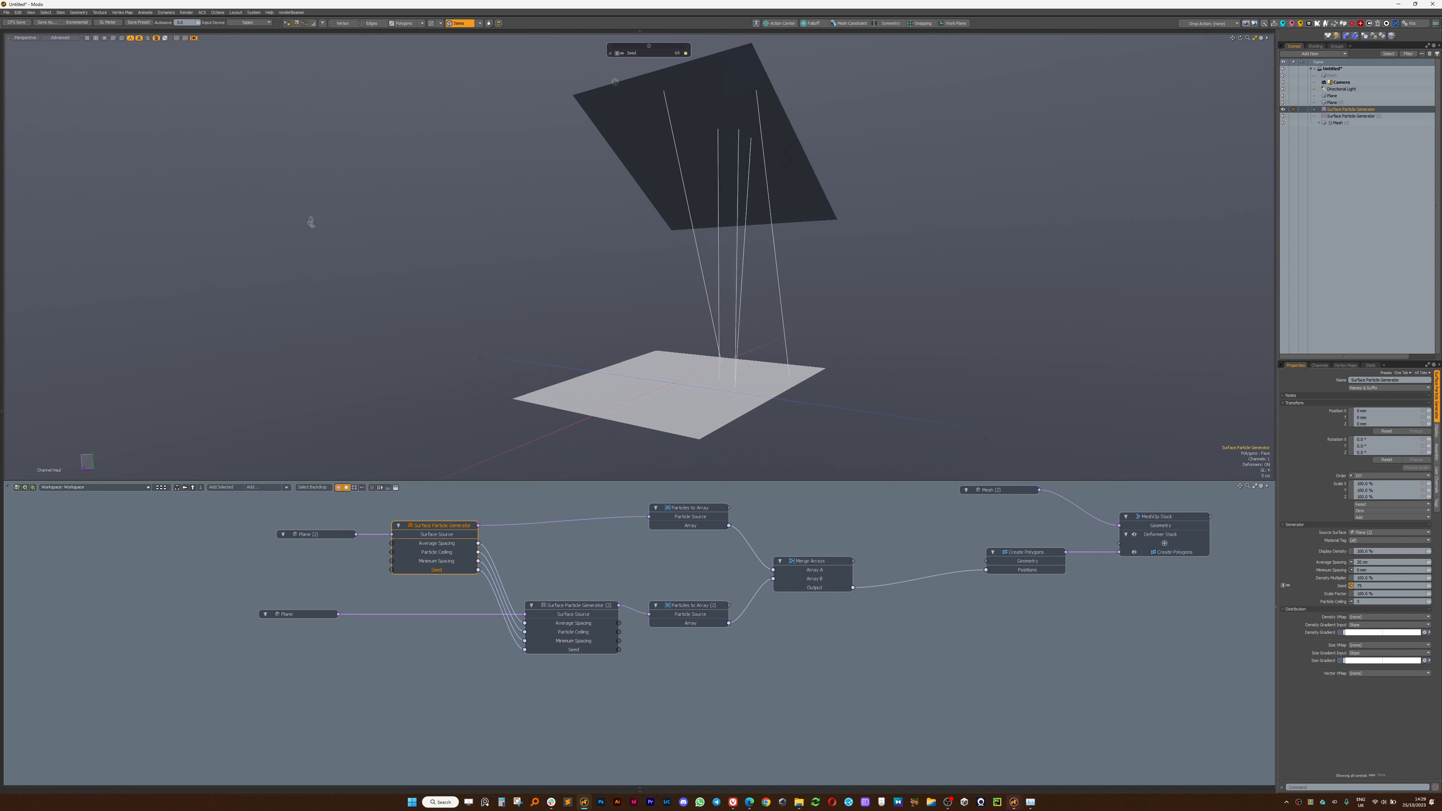
left_click_drag(310, 222, 655, 367)
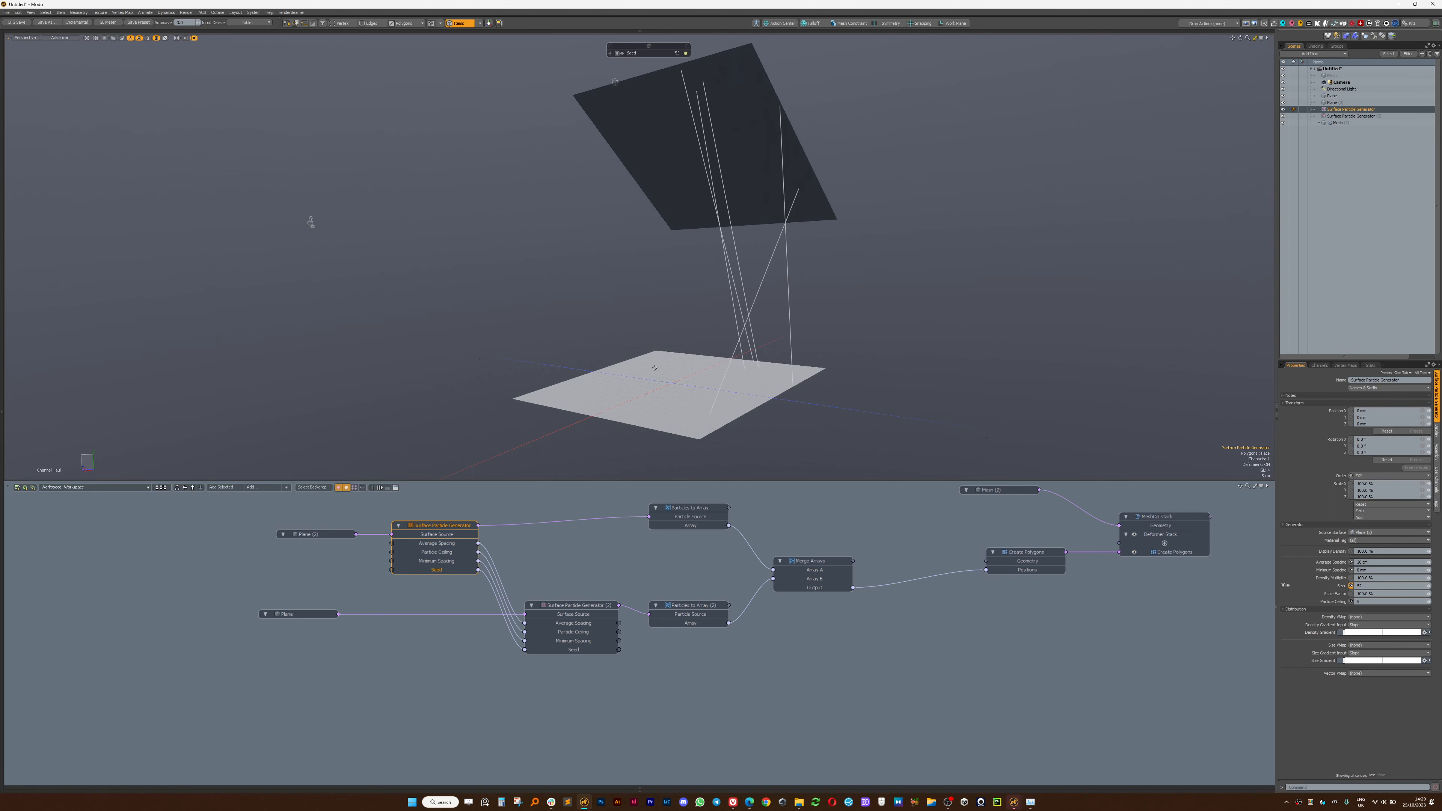
left_click_drag(762, 353, 883, 397, "alt")
Align the upper Particles to Array node horizontally with the first Surface Particle Generator node.
scroll(520, 607, "down", 4)
scroll(613, 545, "up", 5)
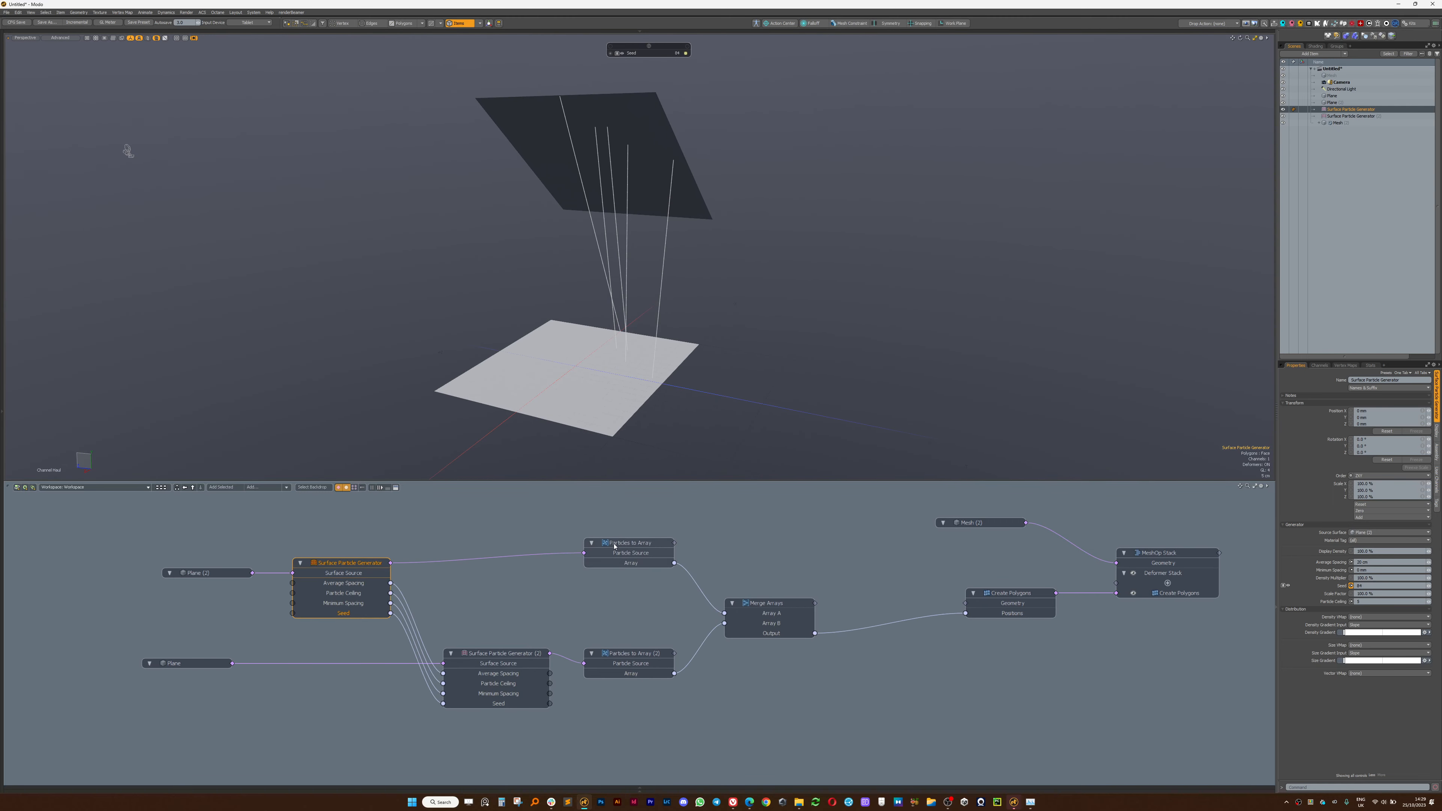
left_click_drag(615, 546, 615, 556)
left_click(437, 562)
Raise the first Surface Particle Generator's Particle Ceiling with Channel Haul to generate many more bridging curves.
left_click(330, 562)
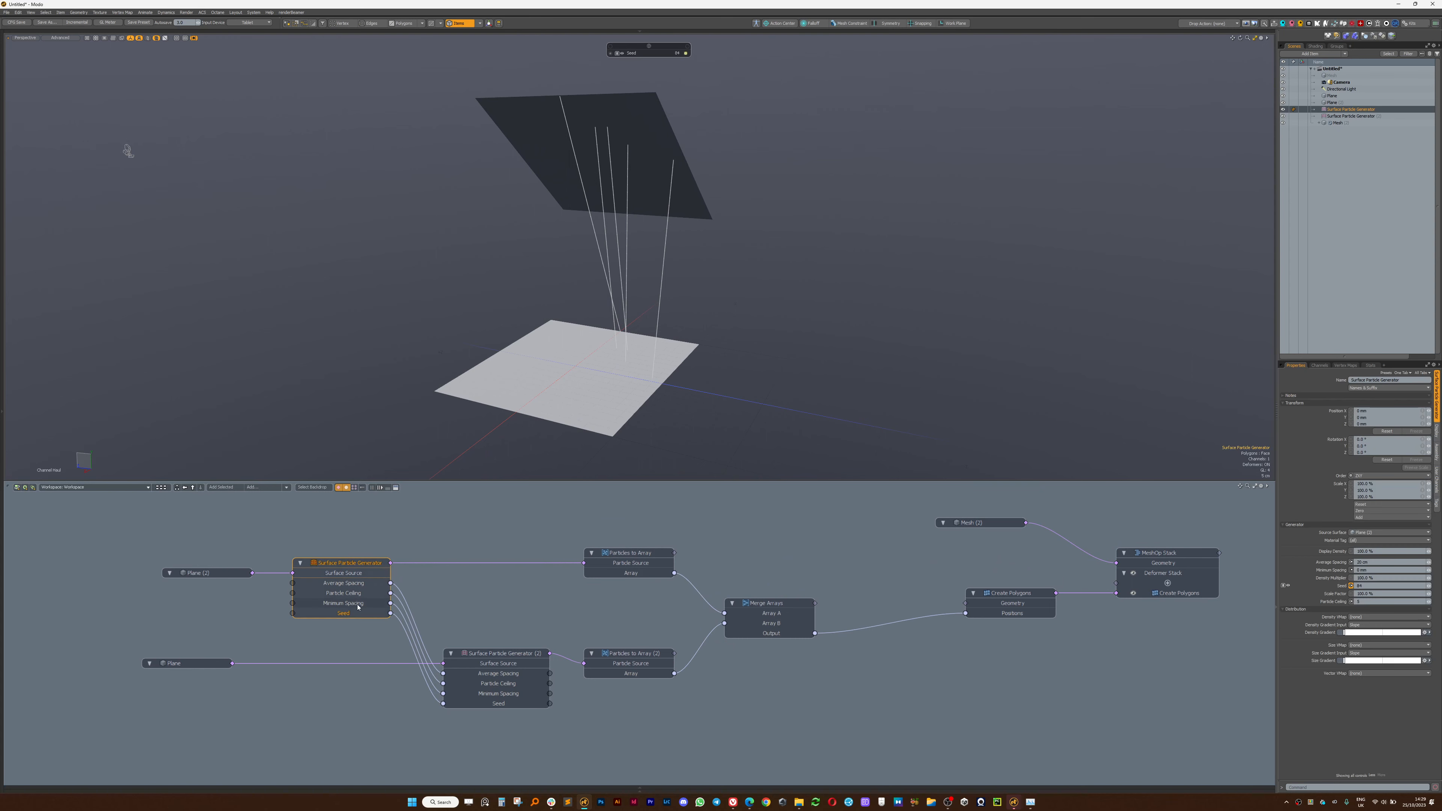
left_click(353, 603)
left_click(365, 595)
double_click(358, 593)
left_click(549, 574)
left_click_drag(719, 304, 763, 293)
left_click_drag(763, 292, 732, 293)
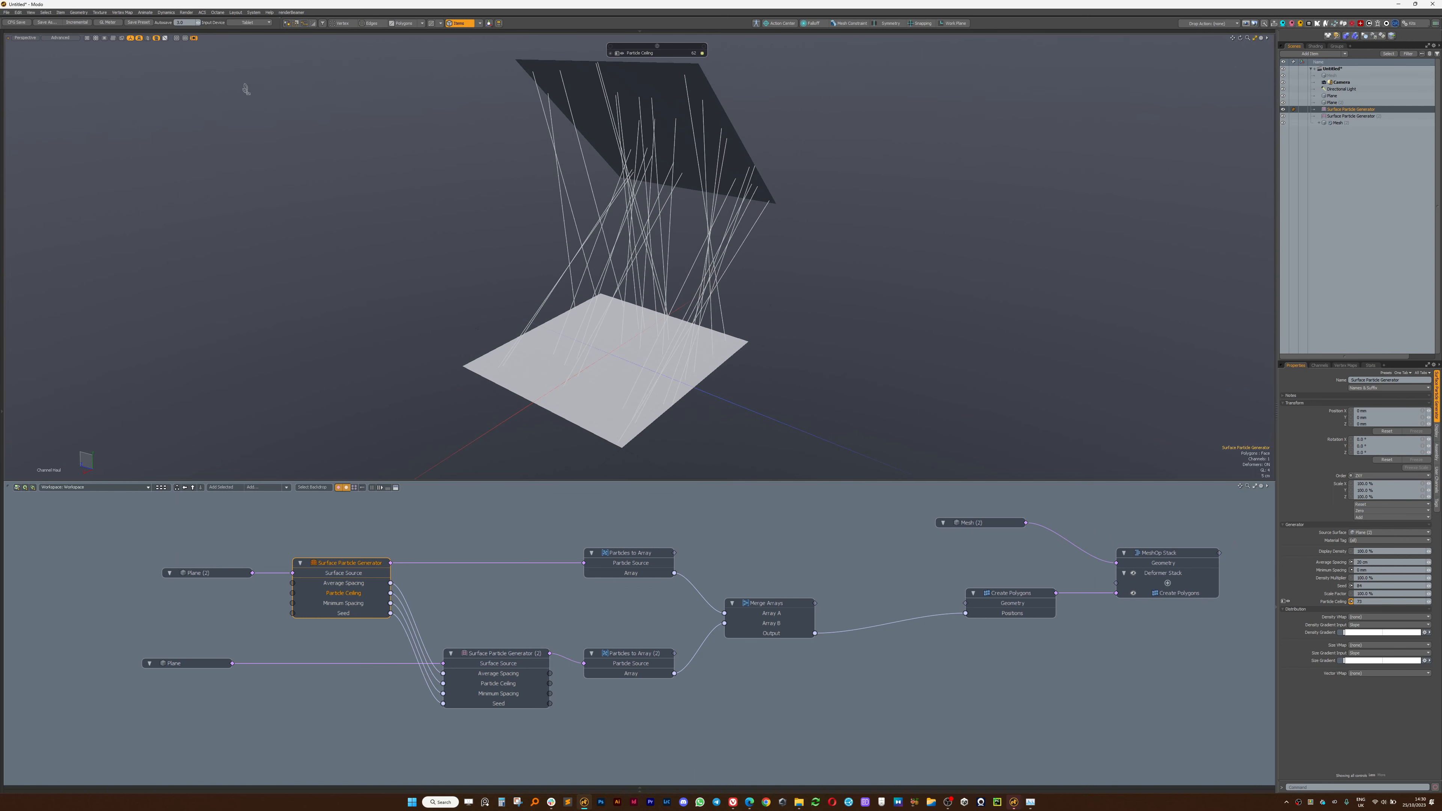
key("space")
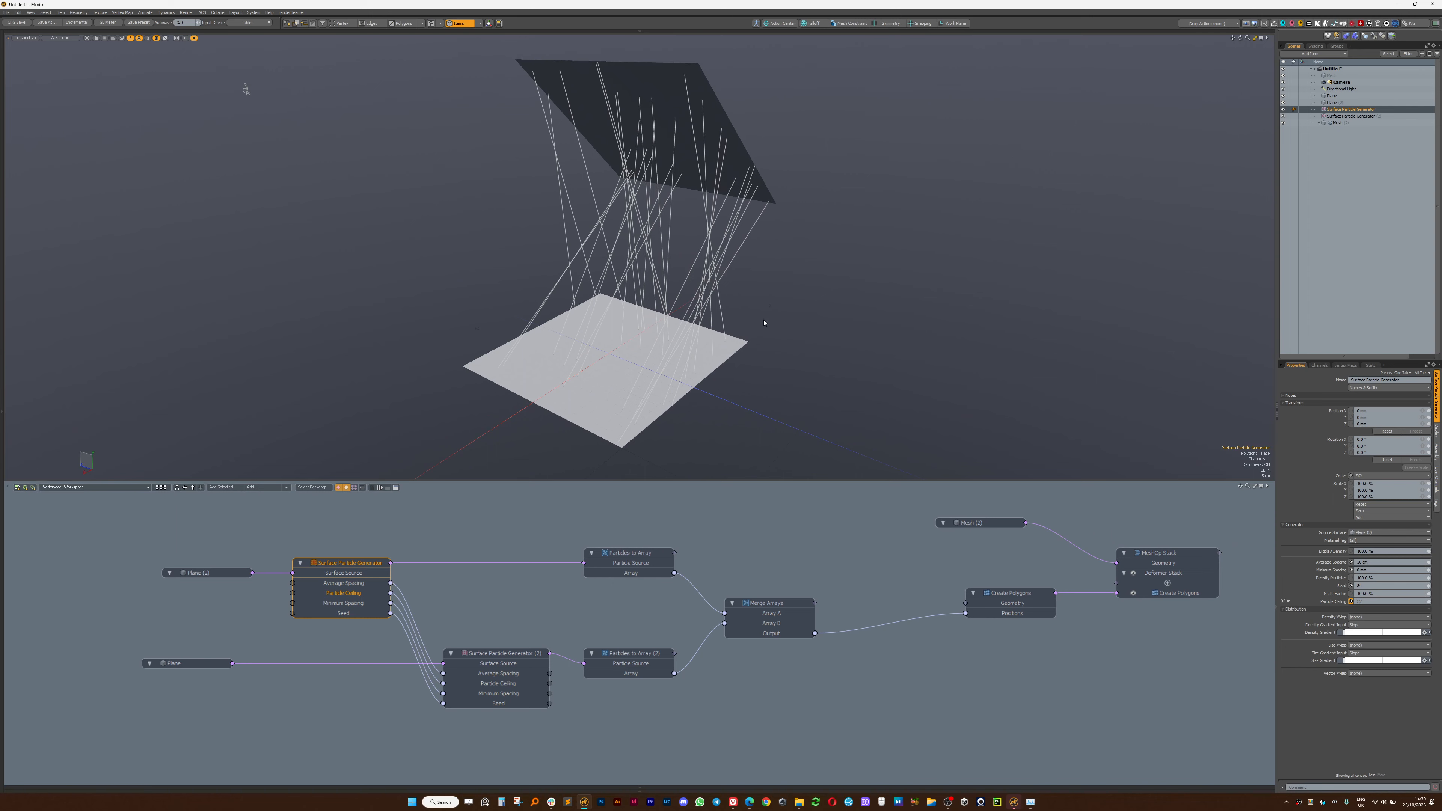
left_click(763, 322)
left_click_drag(763, 322, 565, 344, "alt")
Reactivate Channel Haul on the first generator's Particle Ceiling and check the bridging curves from other angles.
left_click(339, 561)
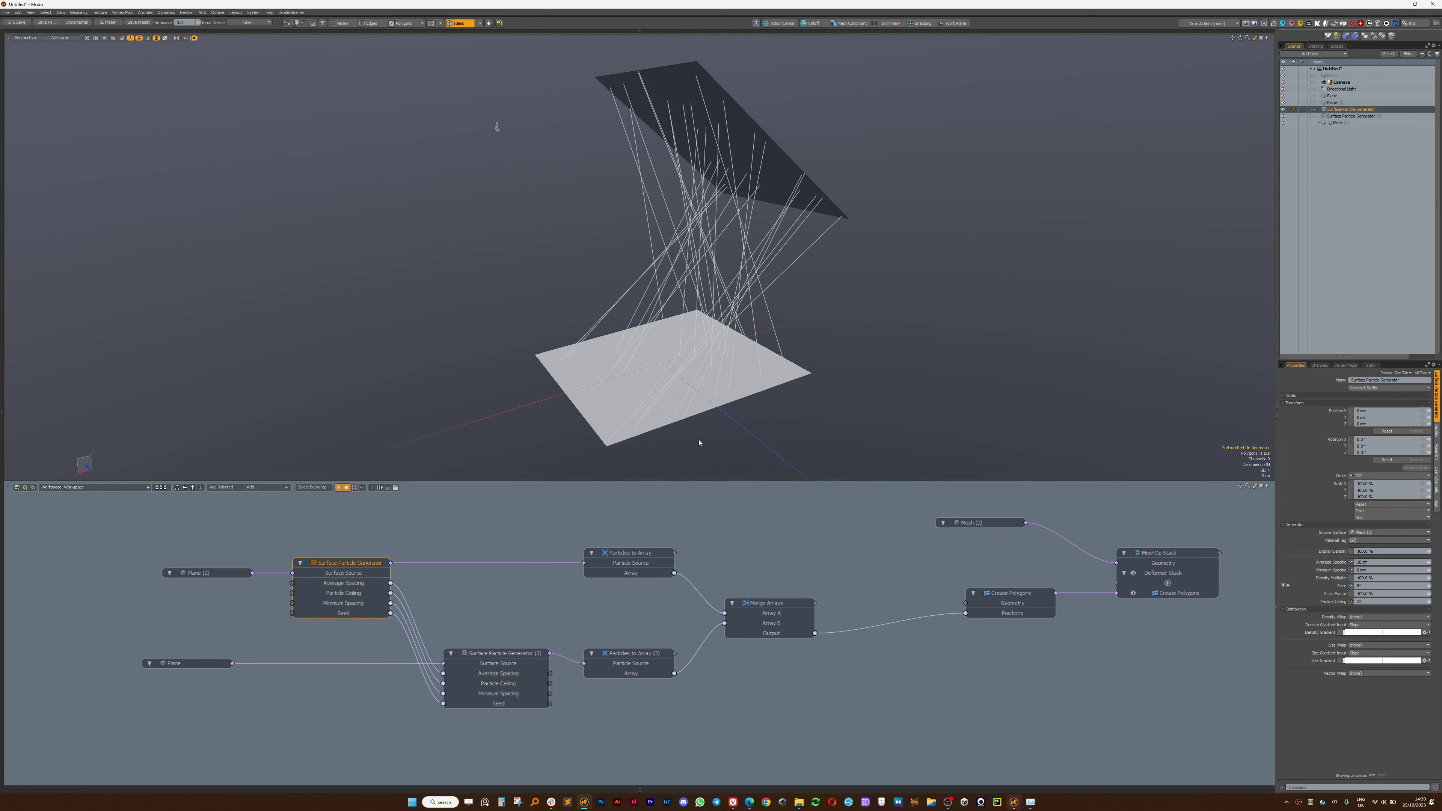
left_click_drag(887, 350, 704, 372)
left_click(281, 590)
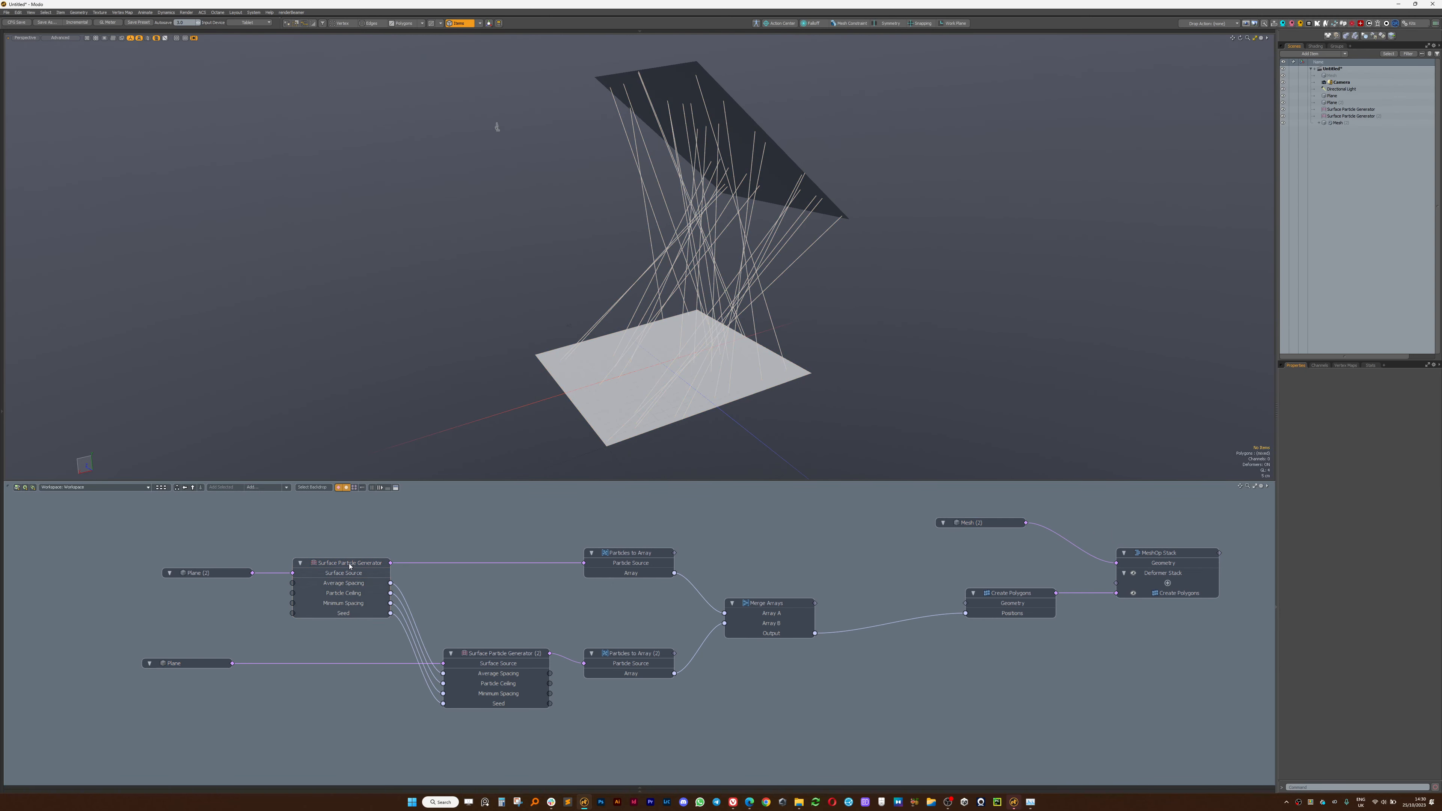
left_click(346, 564)
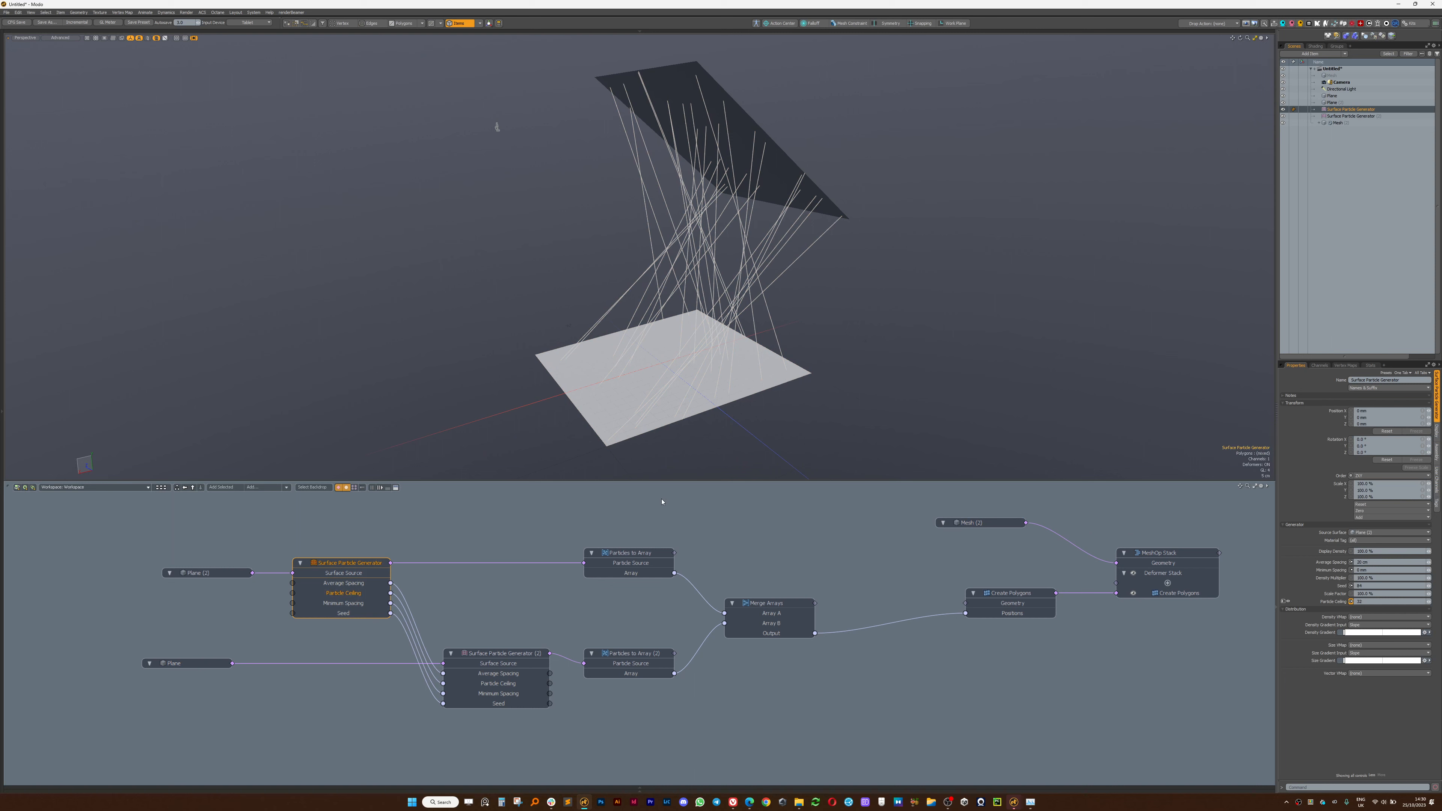
key("c")
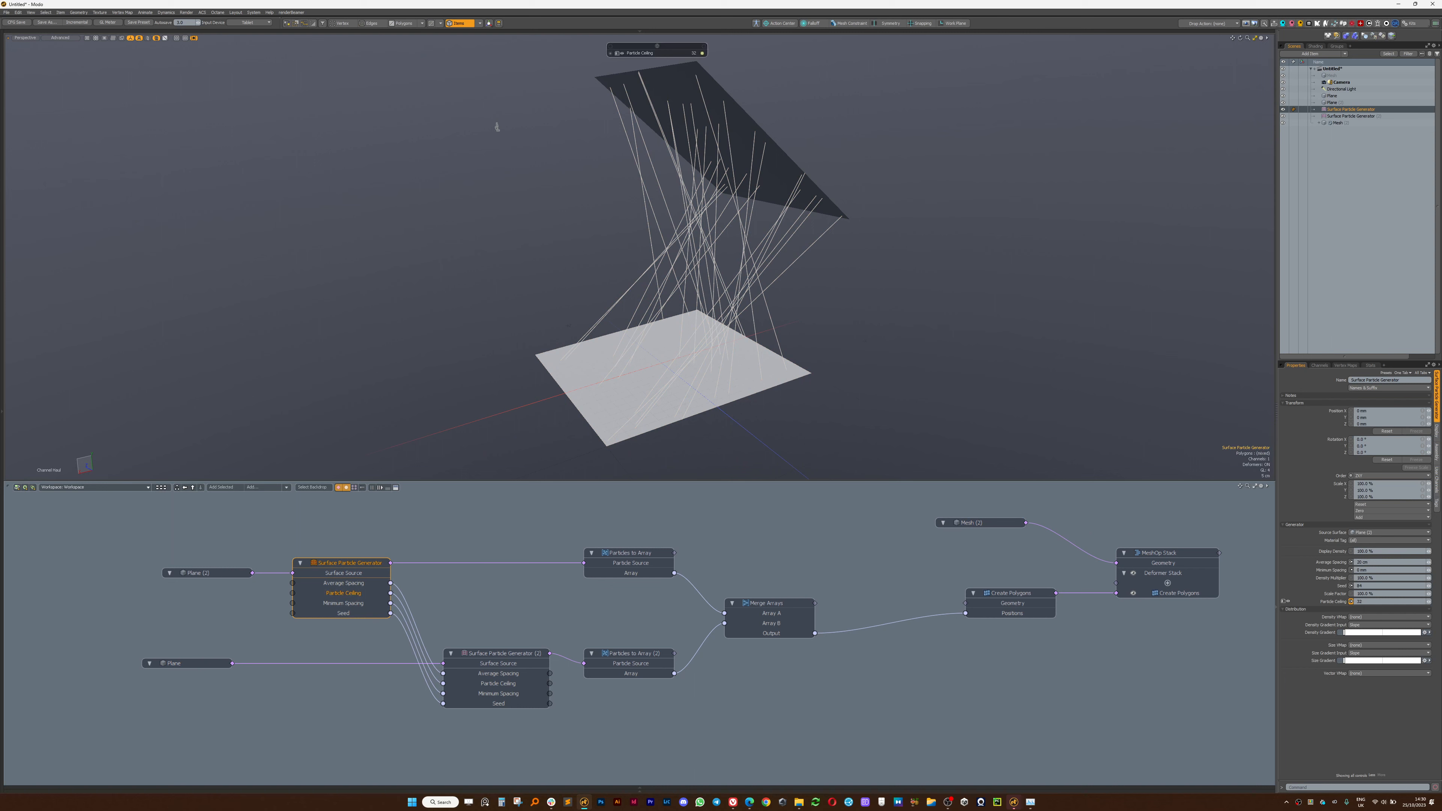
left_click_drag(873, 319, 799, 319)
left_click_drag(496, 126, 497, 127)
left_click_drag(875, 309, 754, 359)
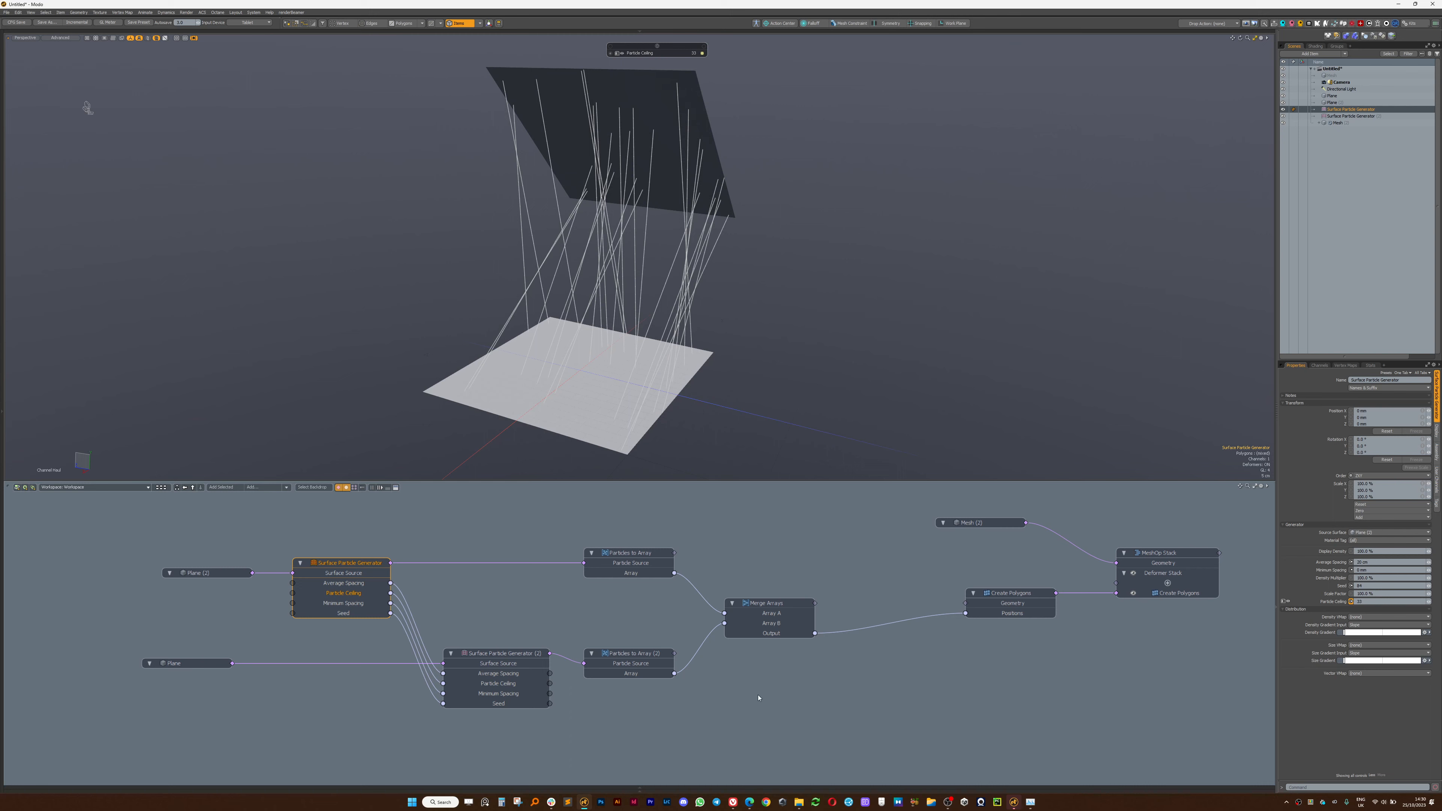
Space out the Mesh (2) and Create Polygons nodes near the MeshOp Stack in the schematic.
left_click_drag(758, 698, 612, 676, "alt")
scroll(454, 718, "down", 8)
scroll(596, 687, "up", 7)
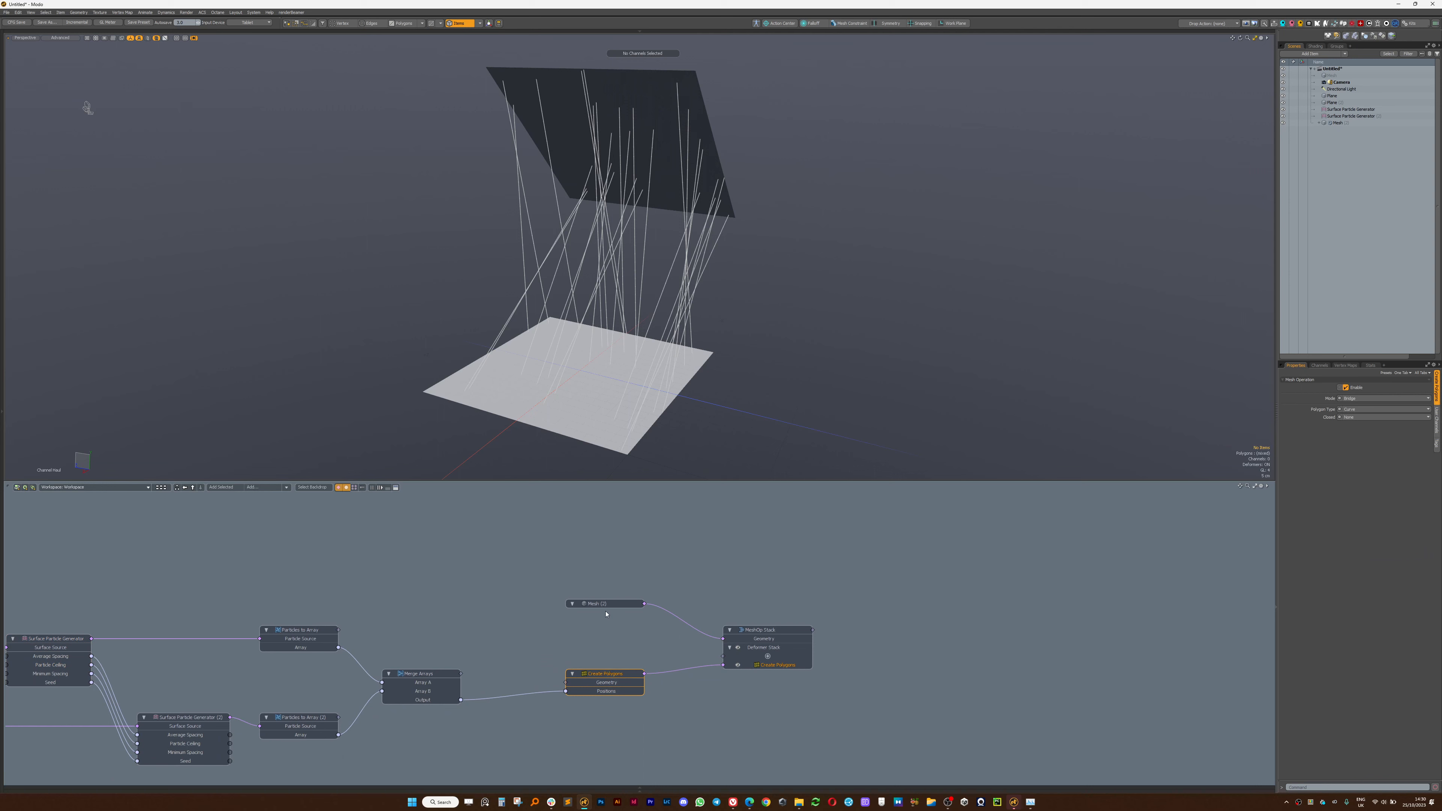
left_click_drag(606, 608, 584, 580)
left_click_drag(587, 582, 451, 599, "alt")
Duplicate the MeshOp Stack node, remove the copy's stray incoming link and place it apart from the existing nodes.
left_click(646, 646)
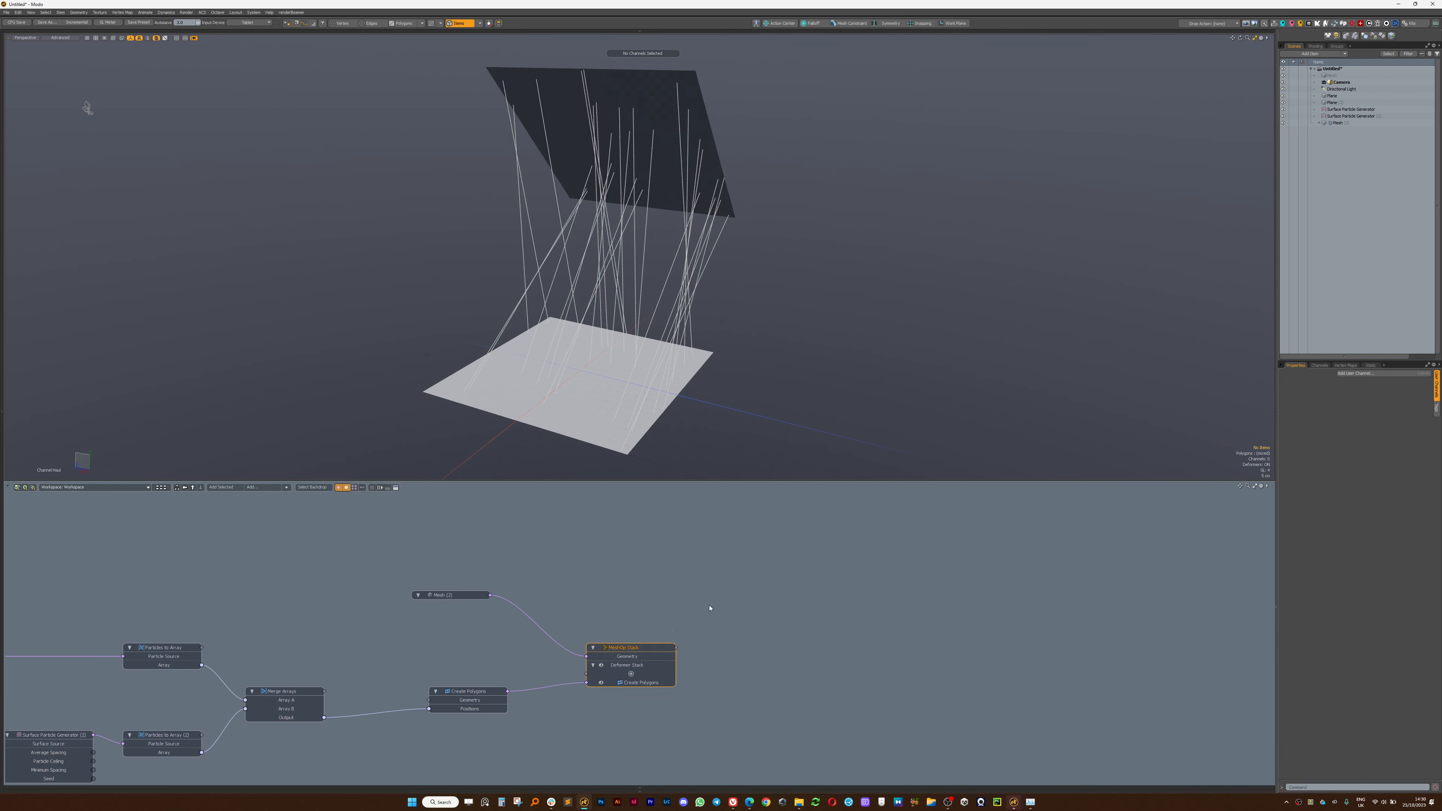
left_click(739, 583)
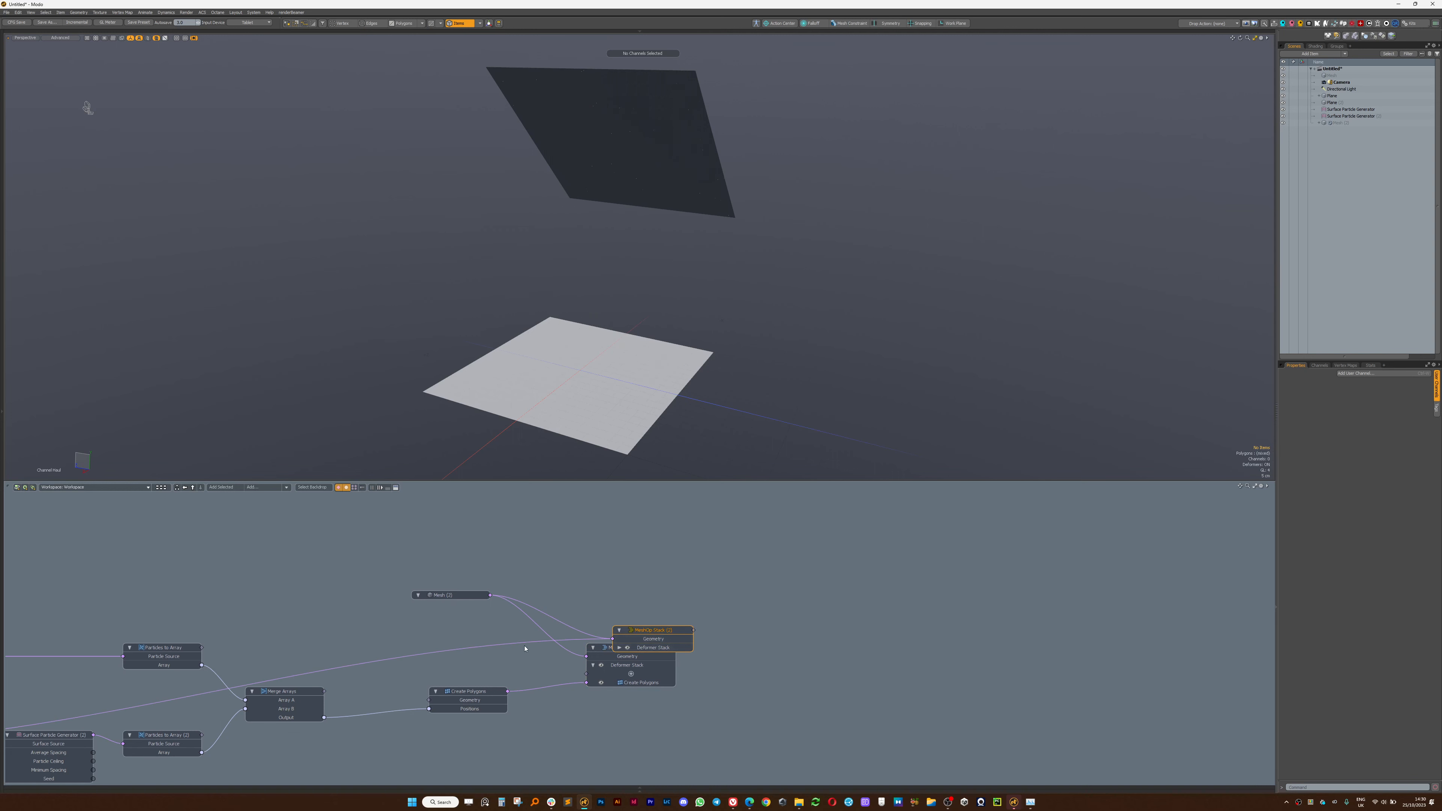
left_click(526, 644)
left_click_drag(581, 640, 578, 665)
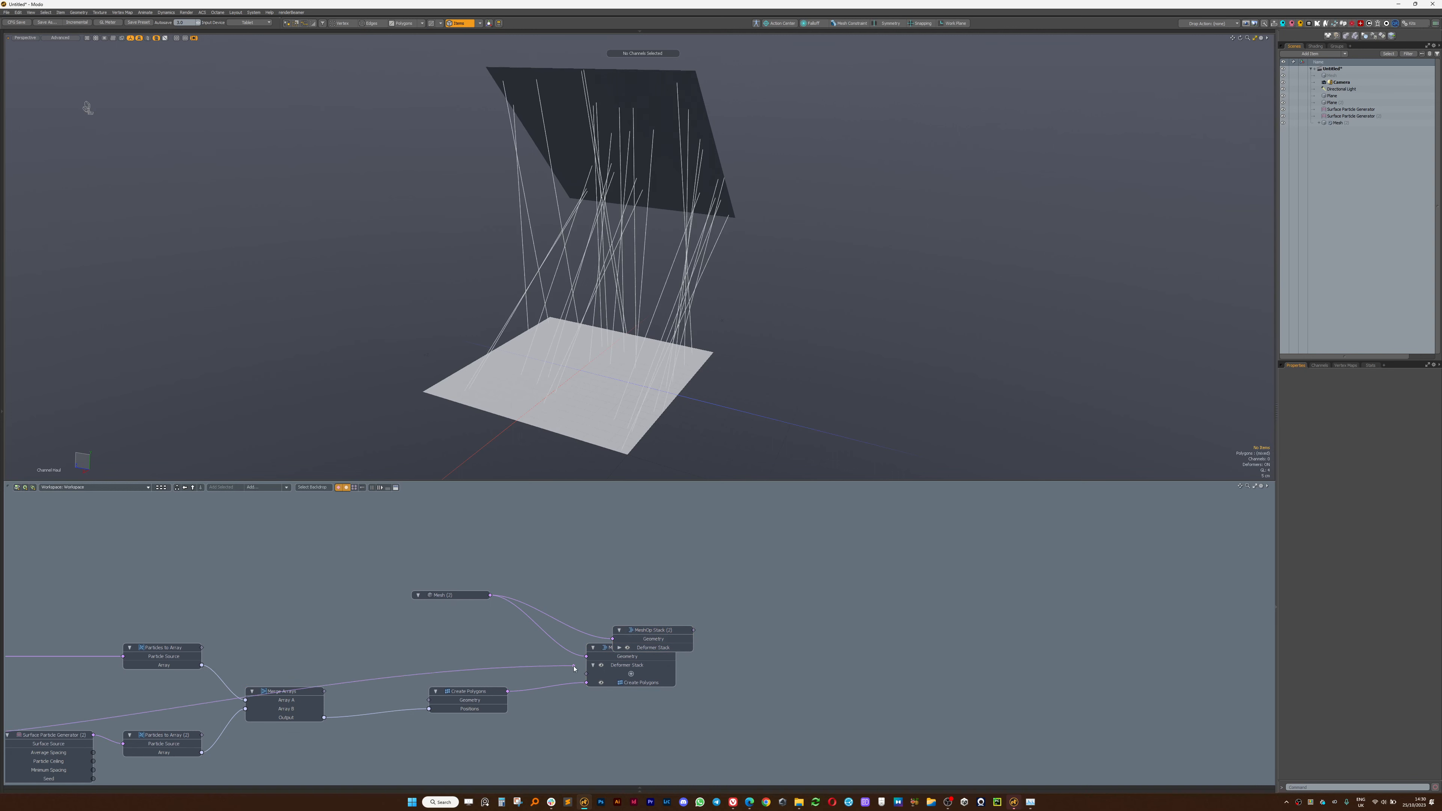
left_click_drag(653, 631, 932, 535)
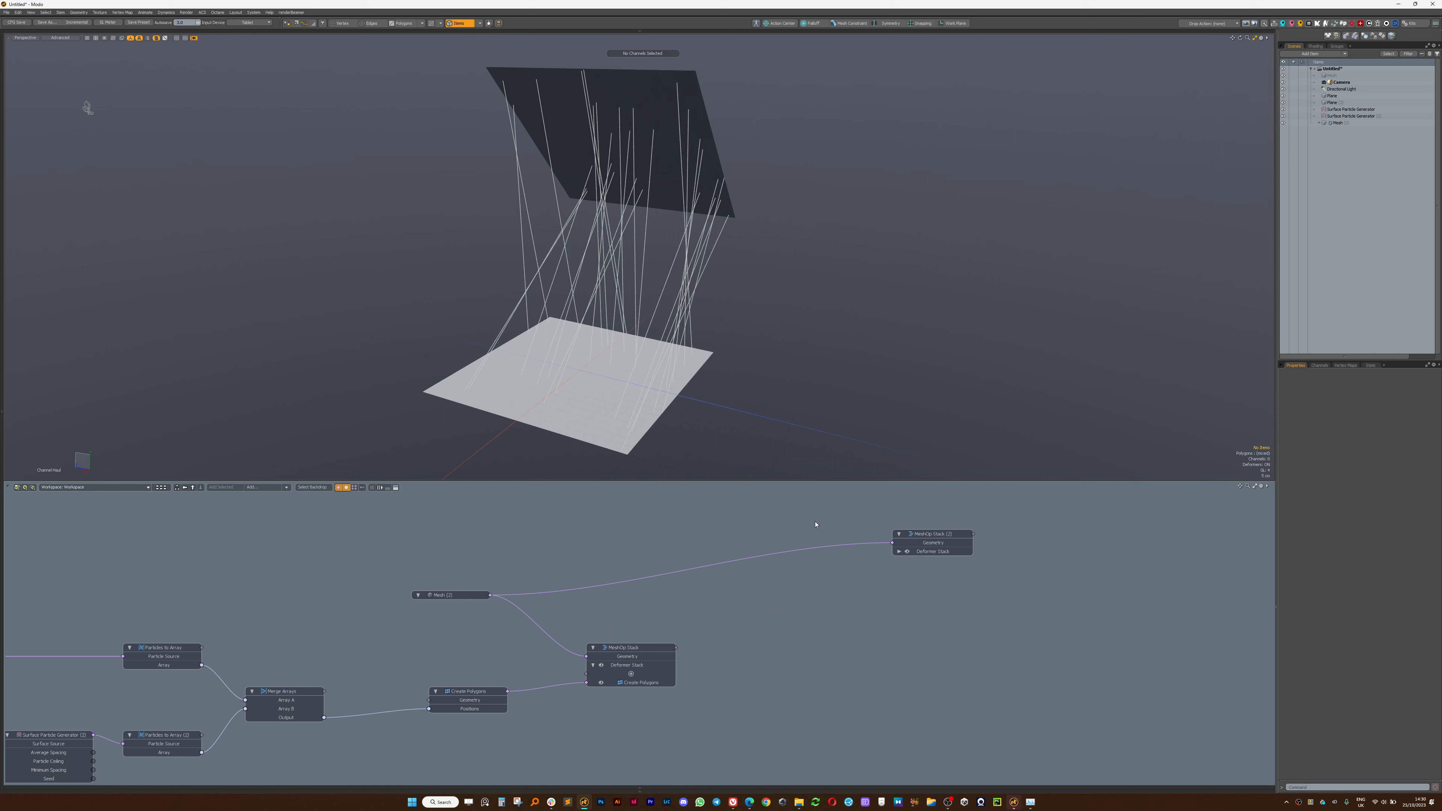
Create a new mesh and connect it to the Geometry input of MeshOp Stack (2), replacing the link from Mesh (2).
key("n")
left_click_drag(669, 606, 893, 543)
scroll(682, 576, "down", 1)
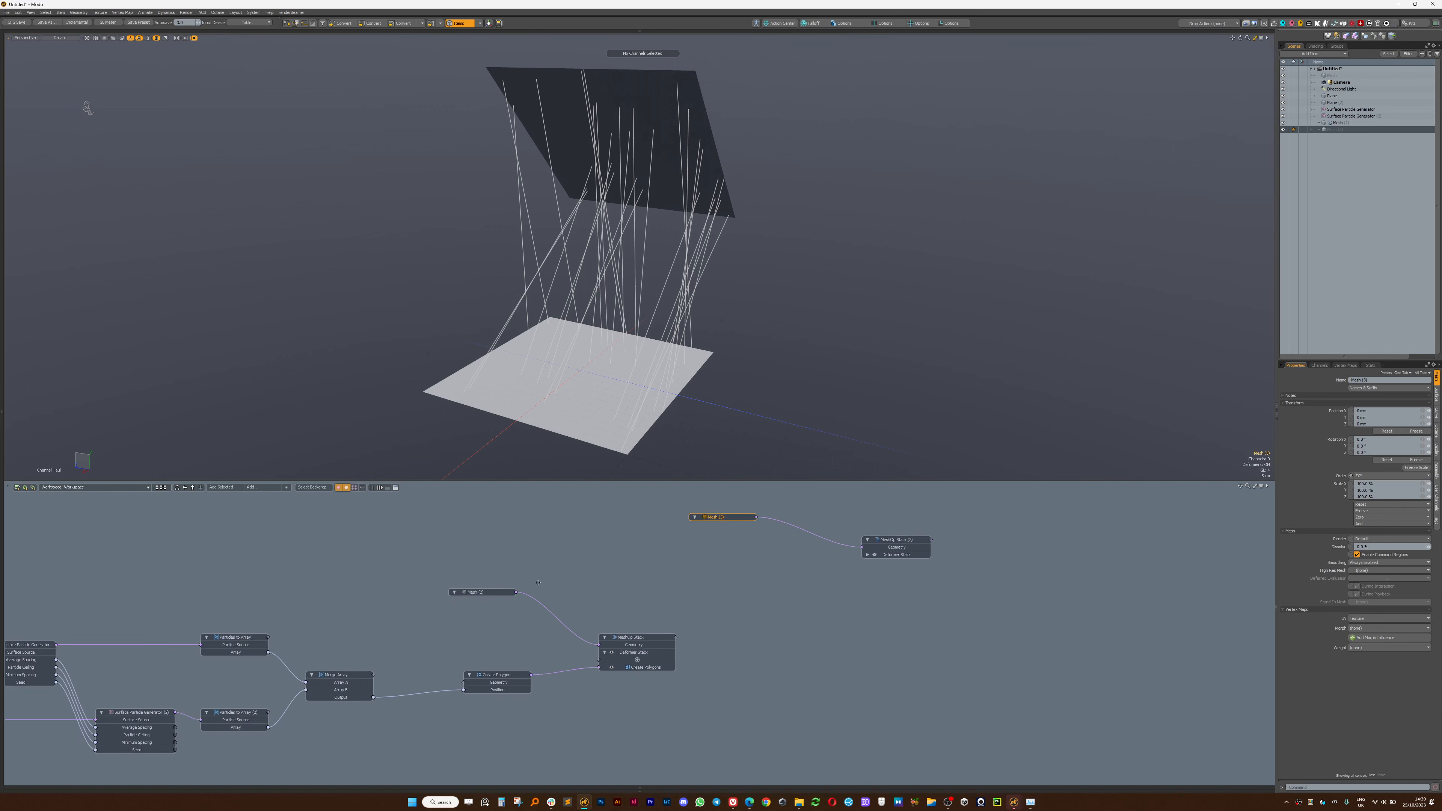
Rename the mesh that feeds the original MeshOp Stack to Curves Connect.
left_click_drag(682, 576, 1084, 543, "alt")
left_click_drag(877, 552, 691, 550, "alt")
left_click(698, 557)
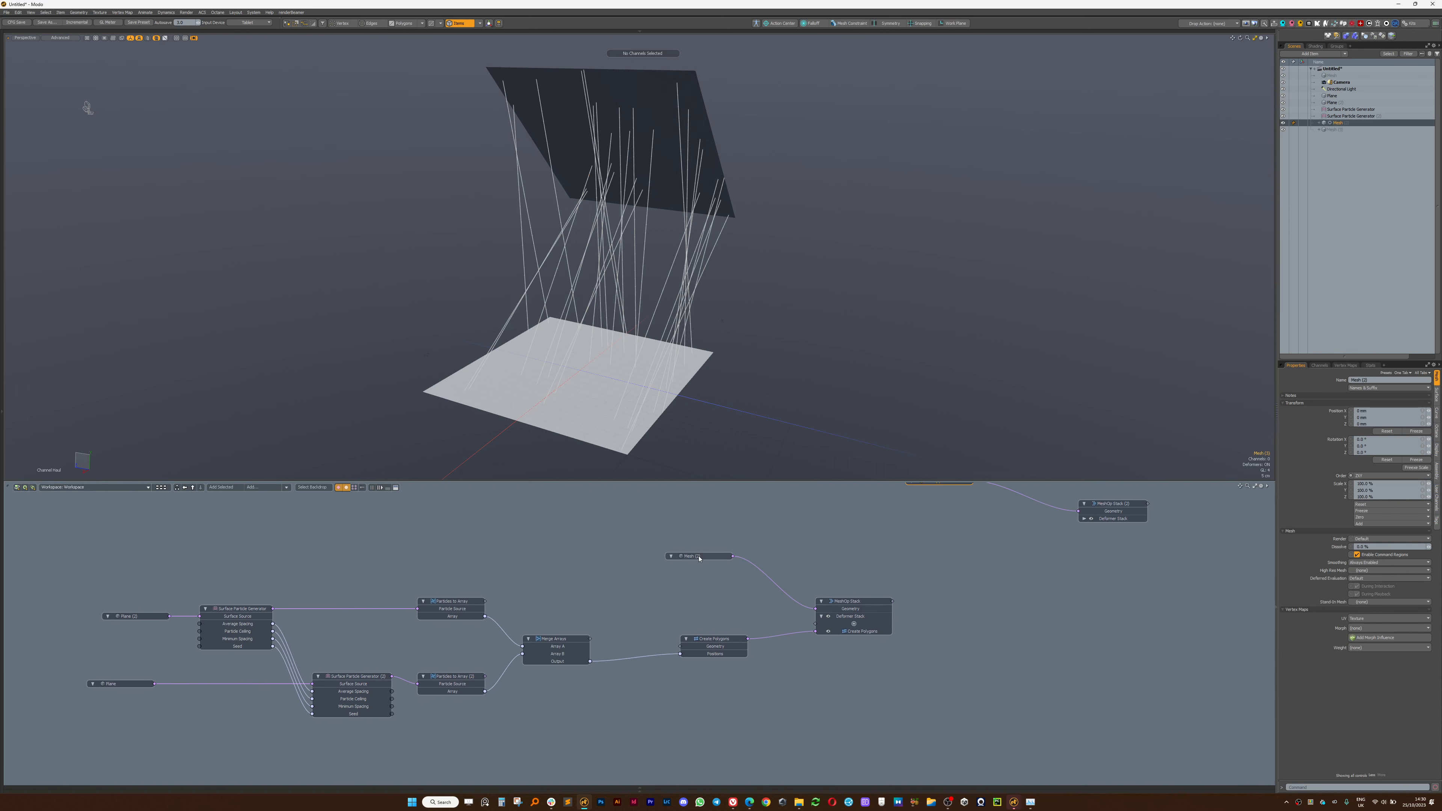
double_click(701, 558)
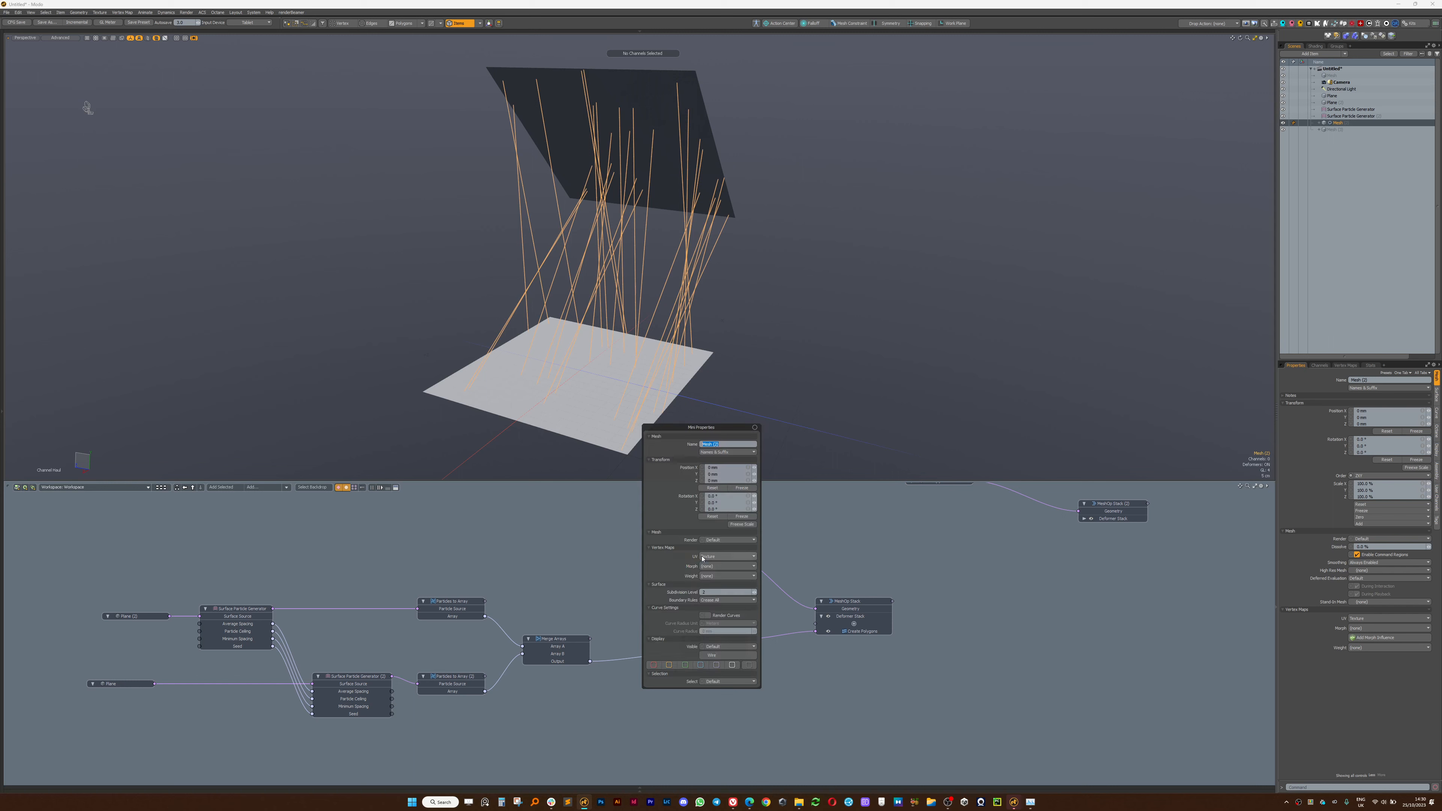
left_click(734, 453)
left_click(732, 460)
type("ct")
key("Return")
Rename the new mesh that feeds MeshOp Stack (2) to Curves Jitter.
left_click_drag(881, 508, 728, 570, "alt")
double_click(780, 546)
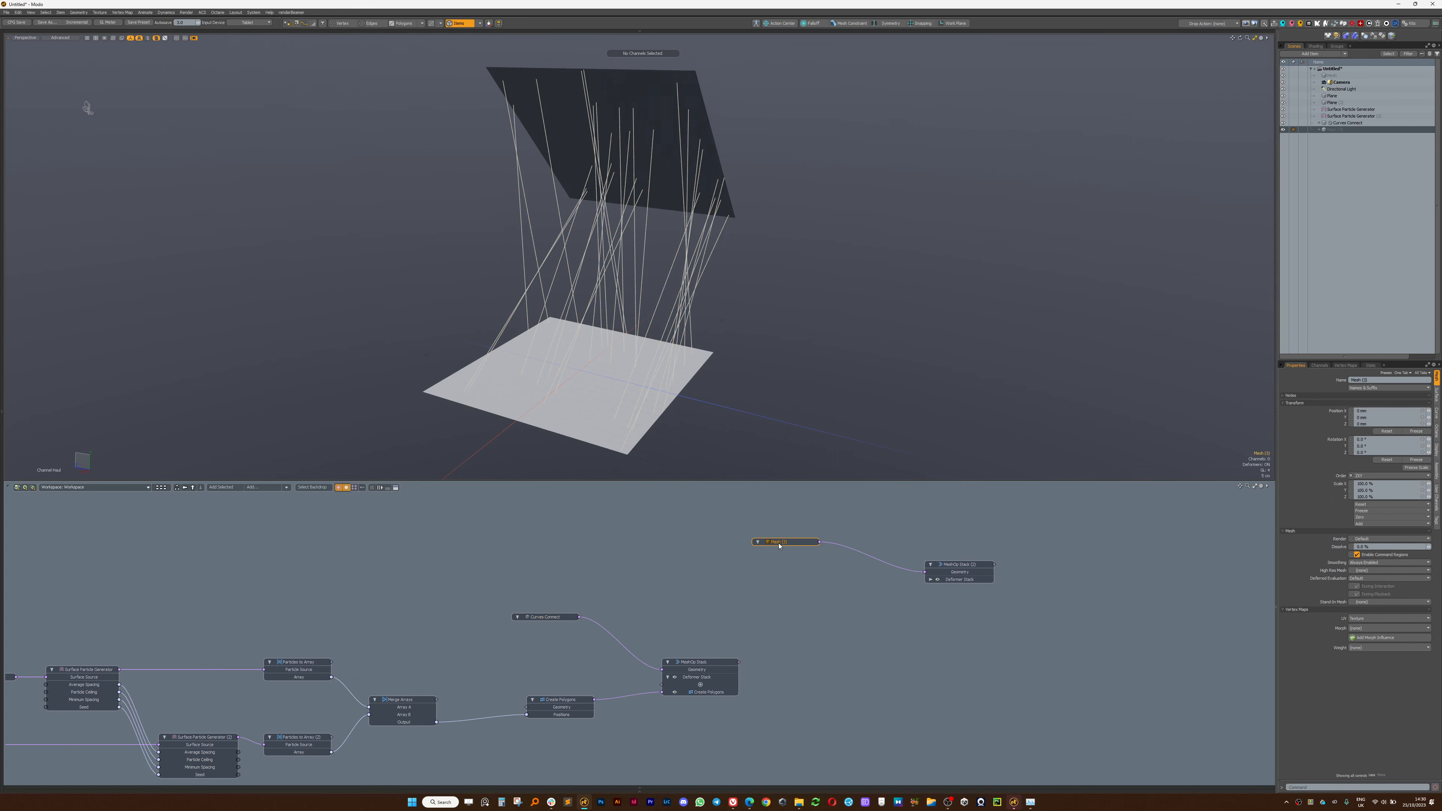
left_click(804, 439)
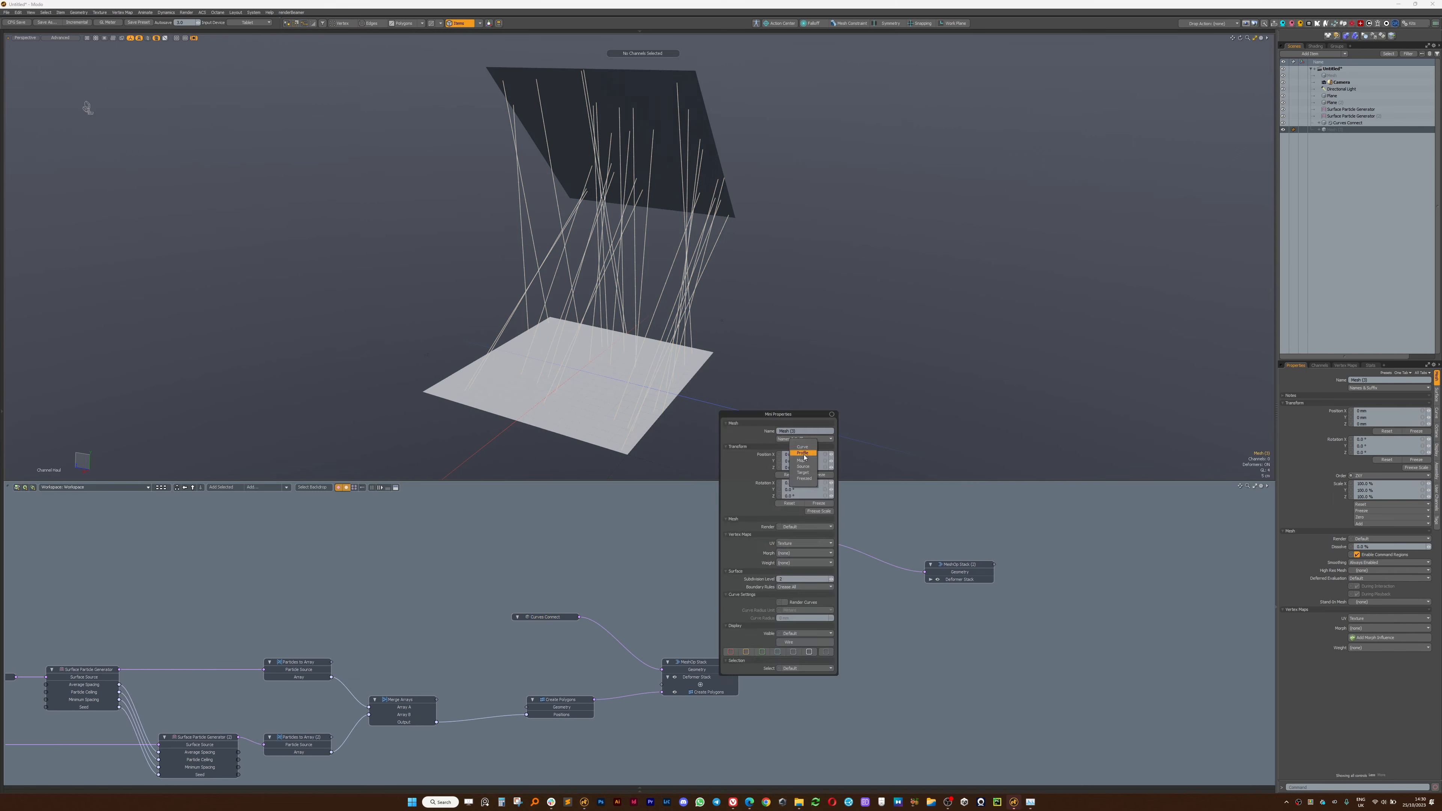
left_click(802, 446)
left_click(807, 432)
left_click(806, 431)
type("s Jitter")
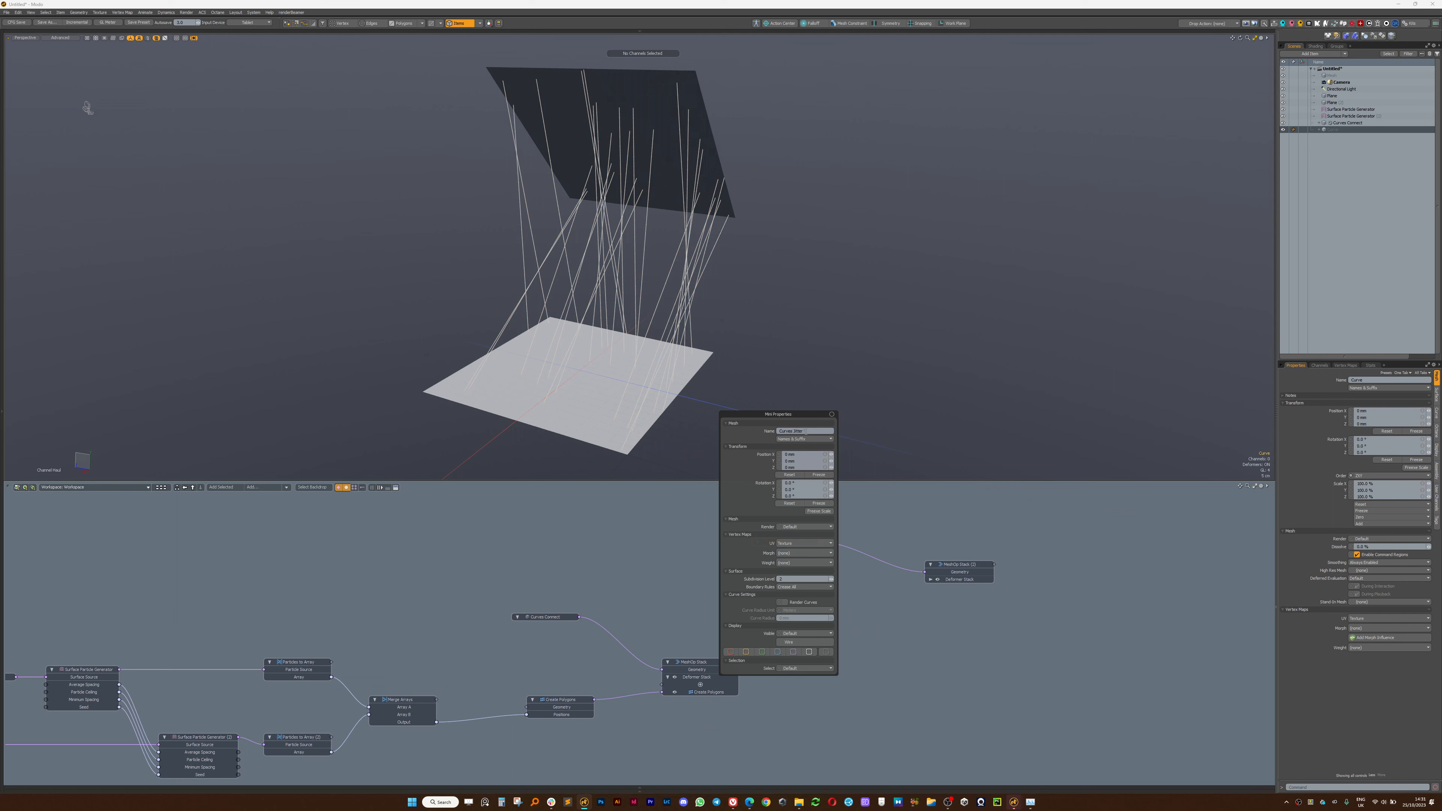
key("Return")
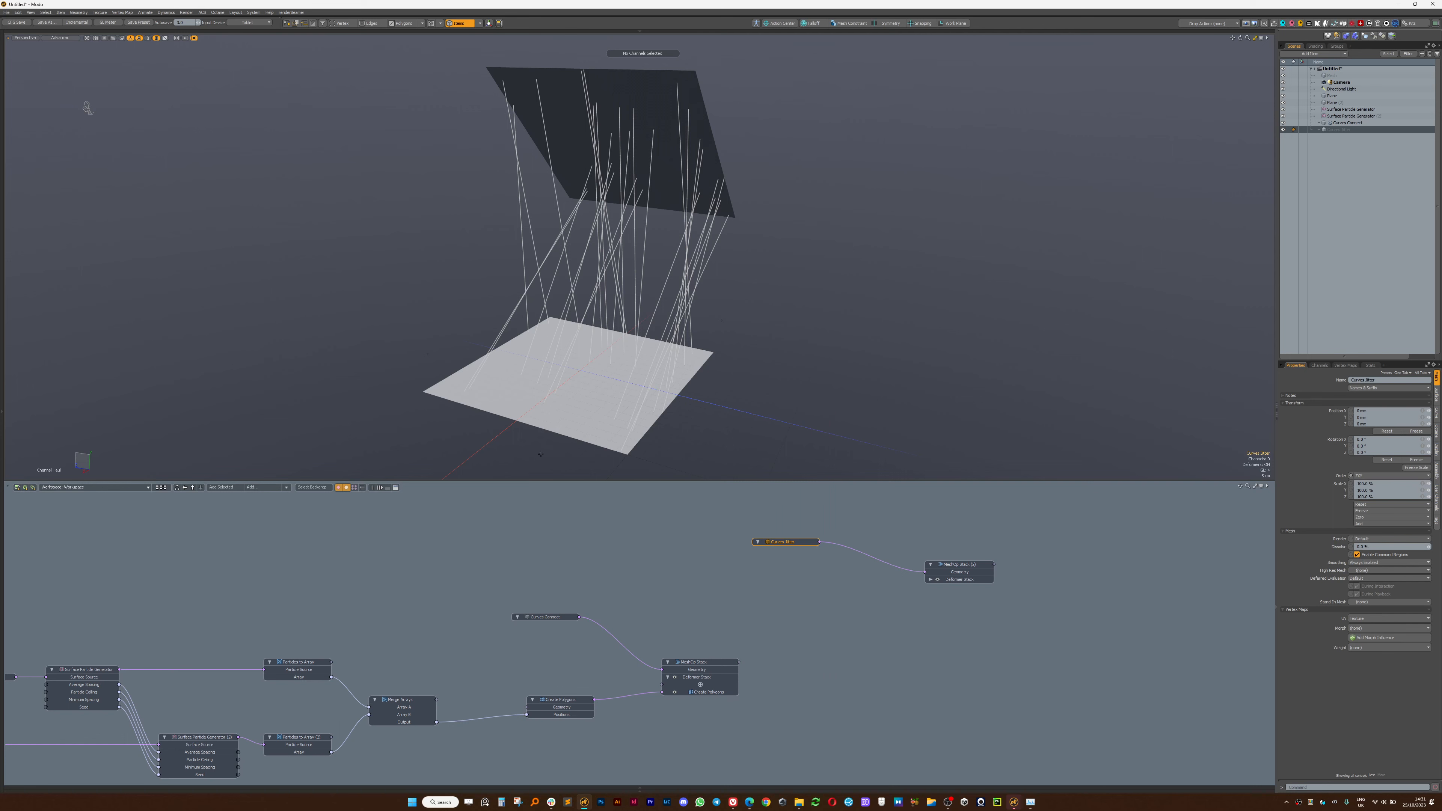
Enlarge the schematic view and move MeshOp Stack (2) closer to Curves Jitter and Curves Connect closer to its stack.
scroll(1056, 645, "up", 1)
left_click_drag(797, 527, 793, 386, "alt")
scroll(858, 528, "up", 3)
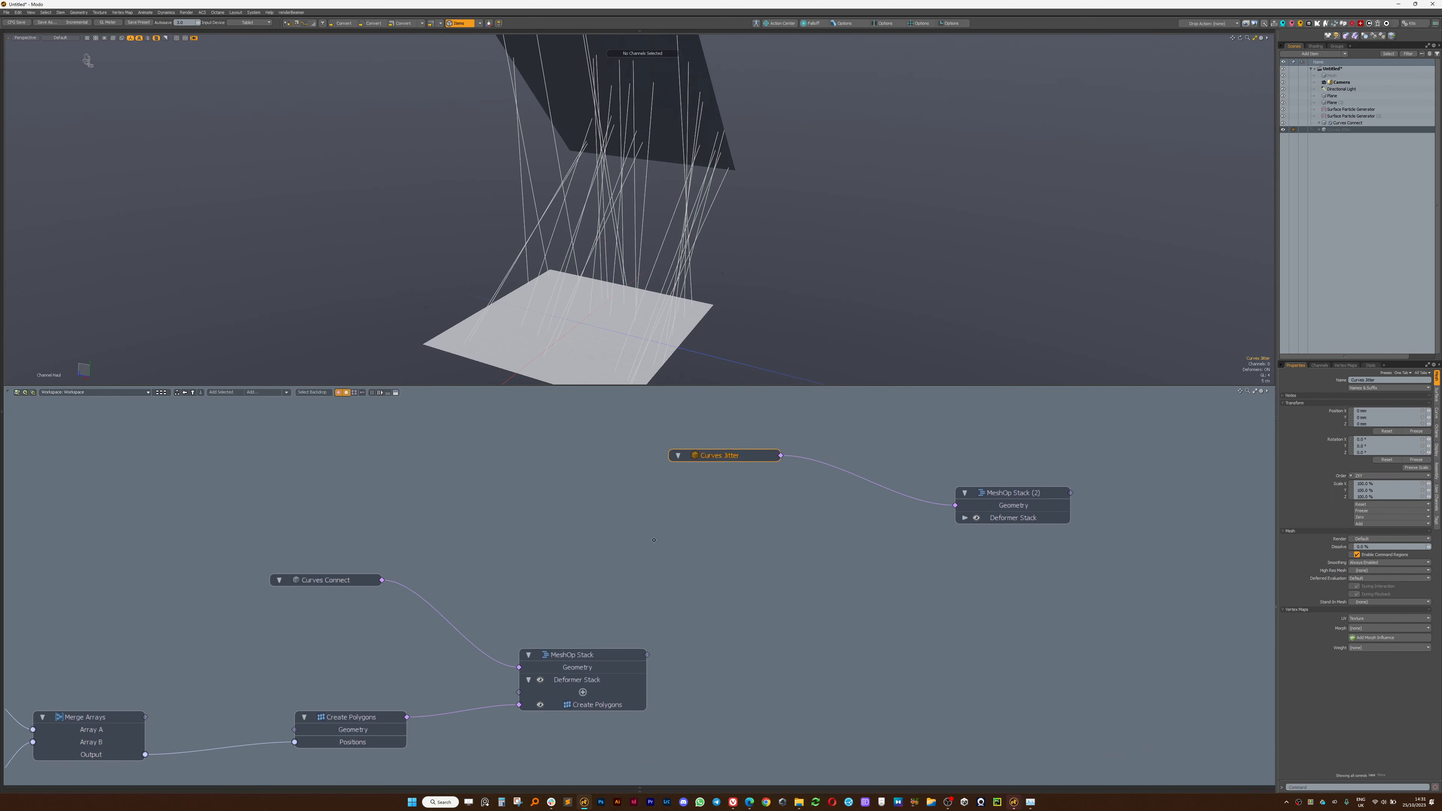
left_click_drag(1039, 501, 926, 476)
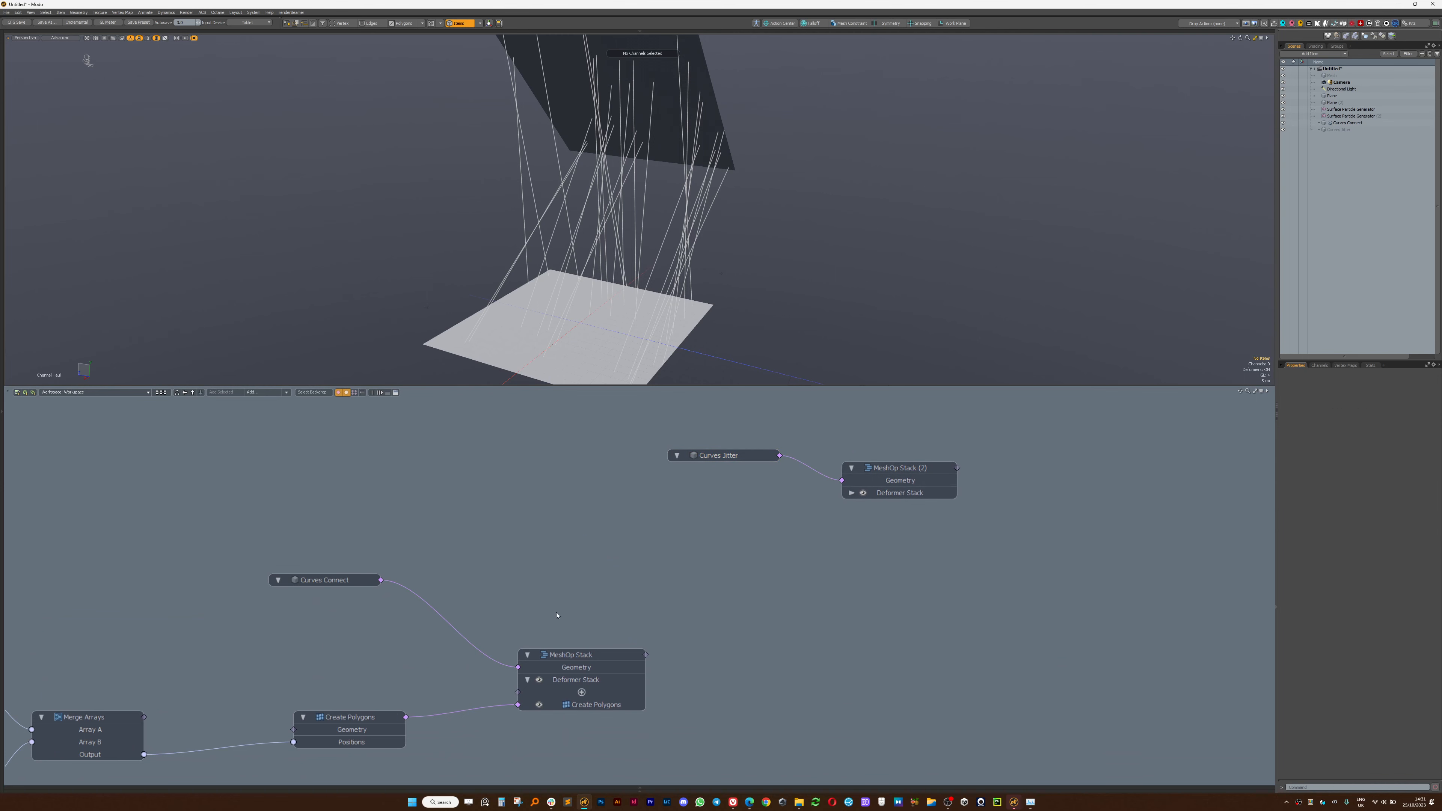
left_click_drag(320, 583, 375, 615)
scroll(533, 602, "up", 2)
left_click_drag(537, 607, 526, 622, "alt")
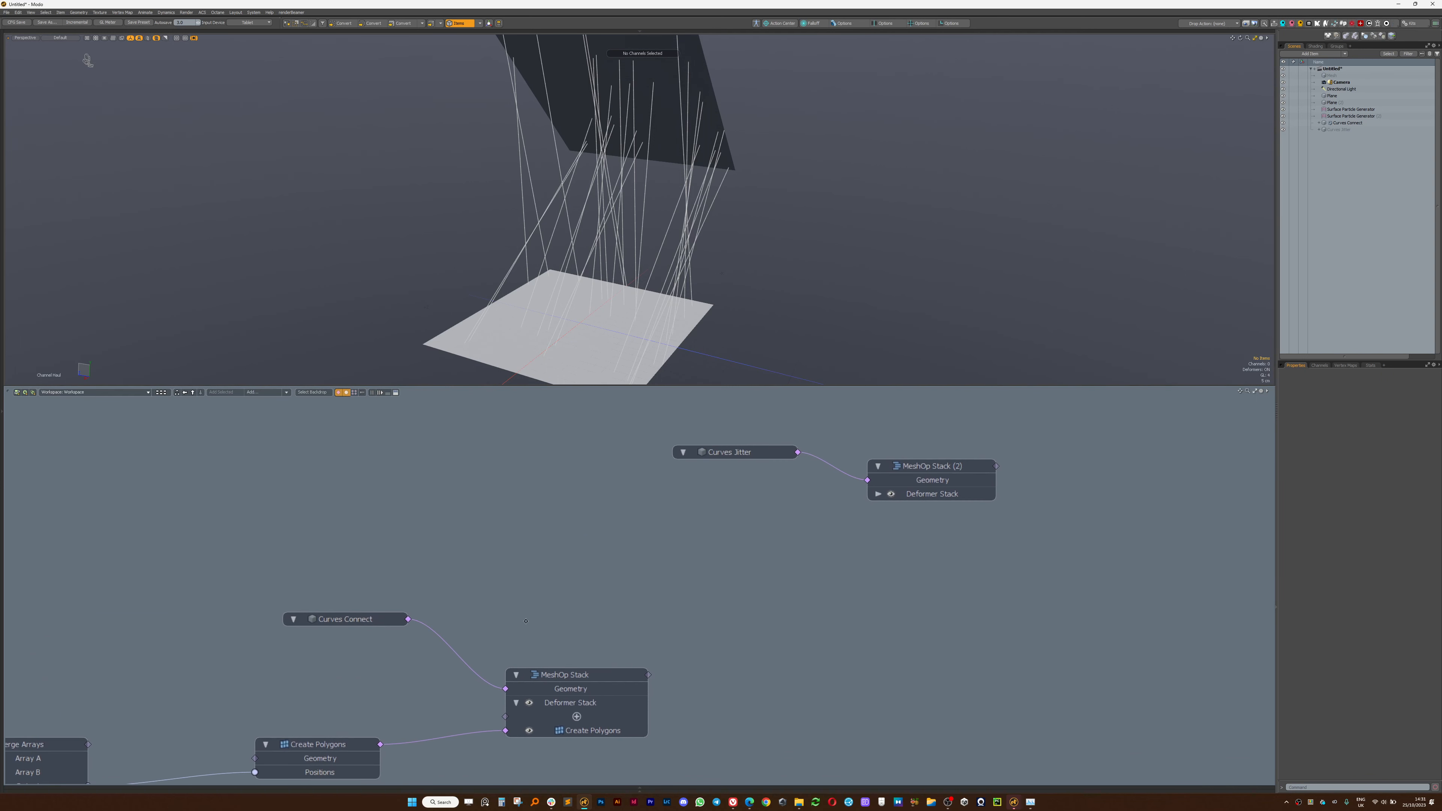
left_click_drag(704, 247, 681, 244, "alt")
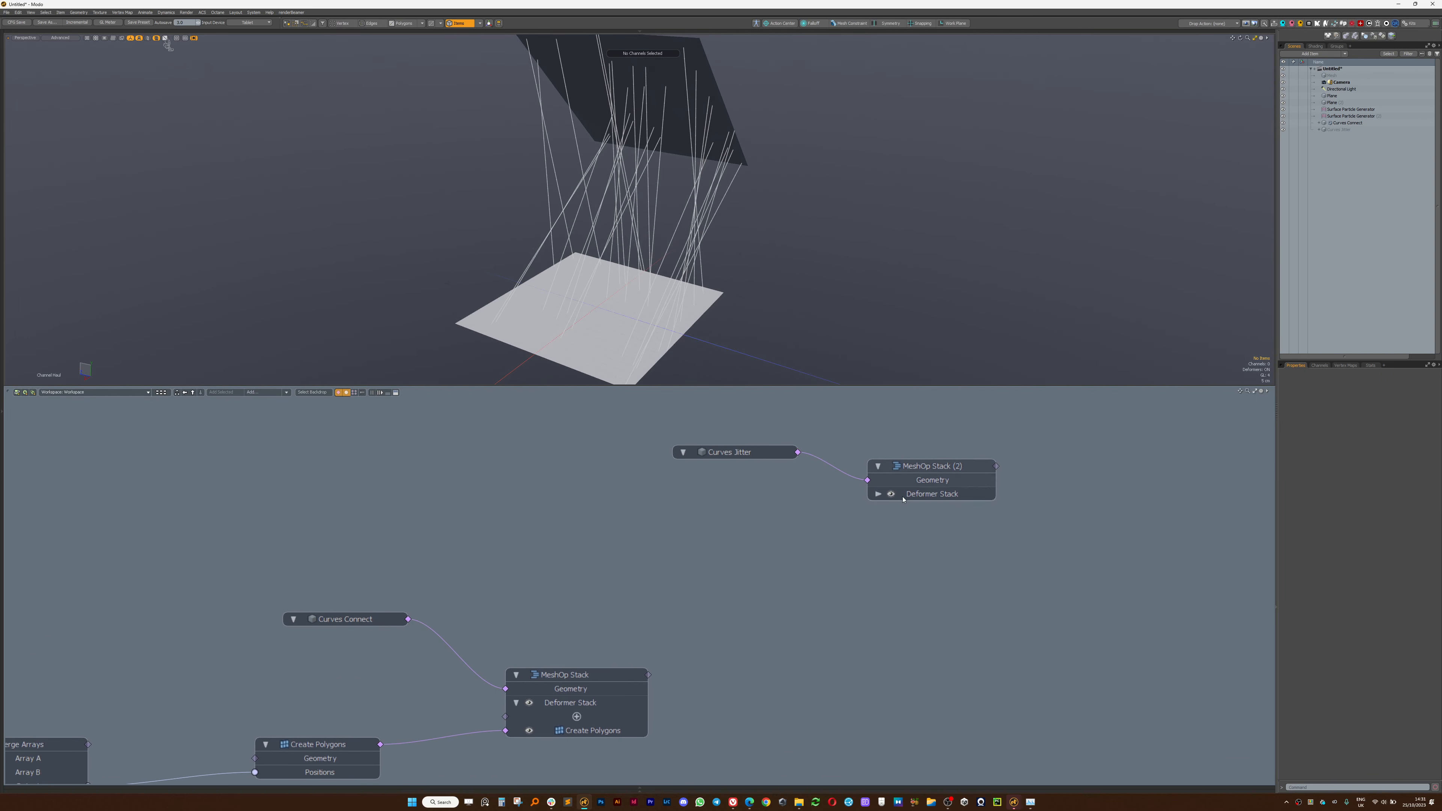
Add a Merge Meshes operation to the Deformer Stack of MeshOp Stack (2) and connect Curves Connect to its Sources.
left_click_drag(938, 468, 993, 454)
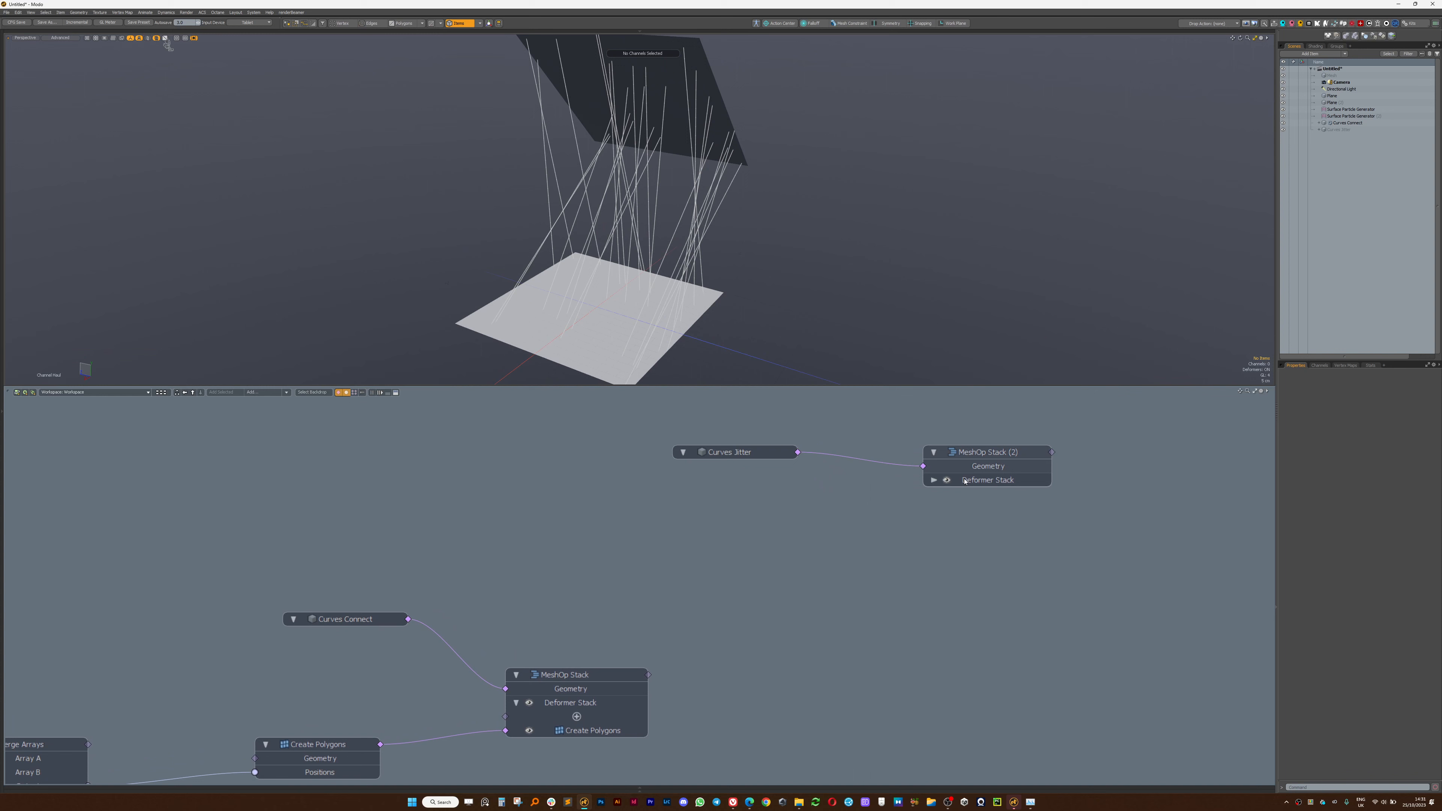
left_click(934, 482)
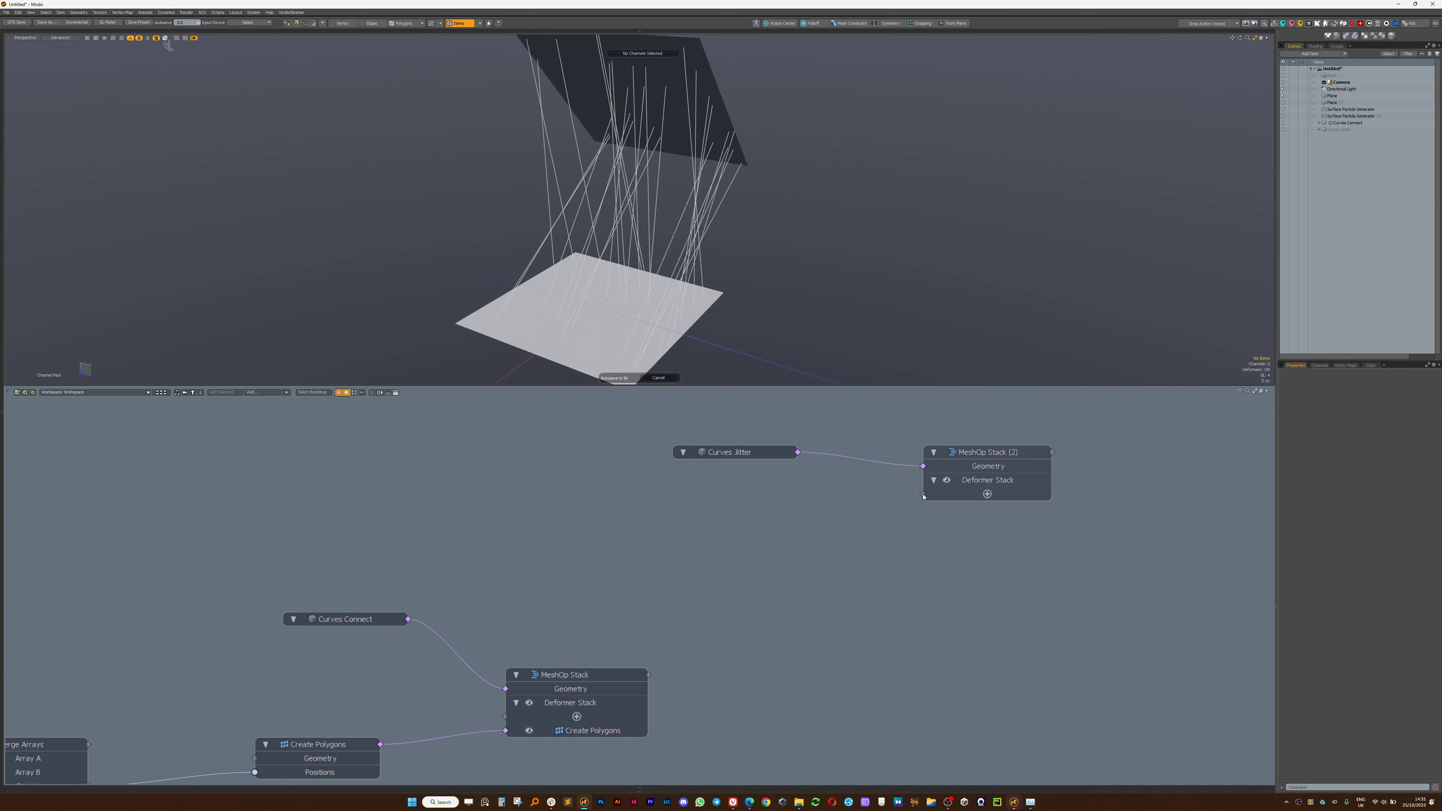
left_click_drag(924, 494, 848, 602)
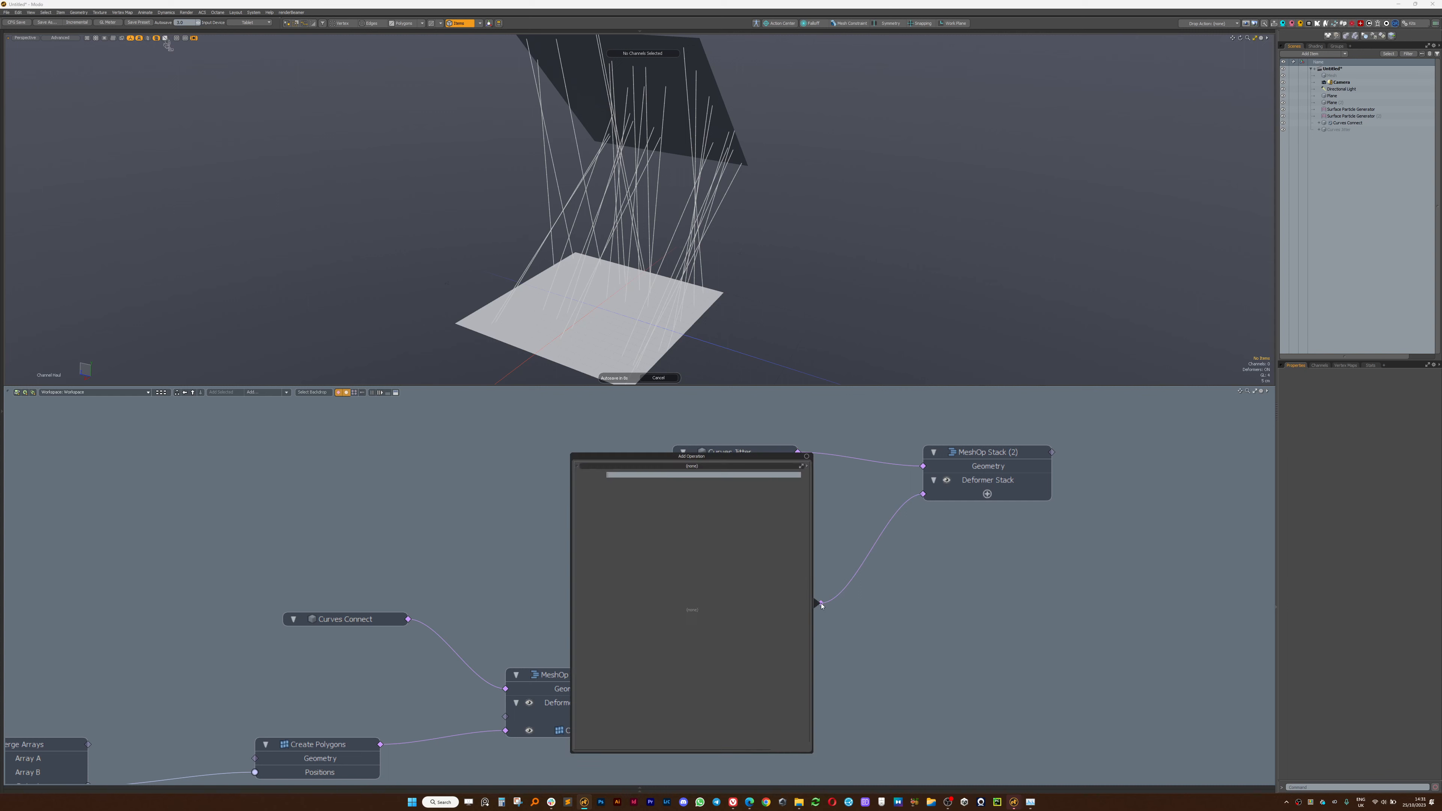
left_click(890, 615)
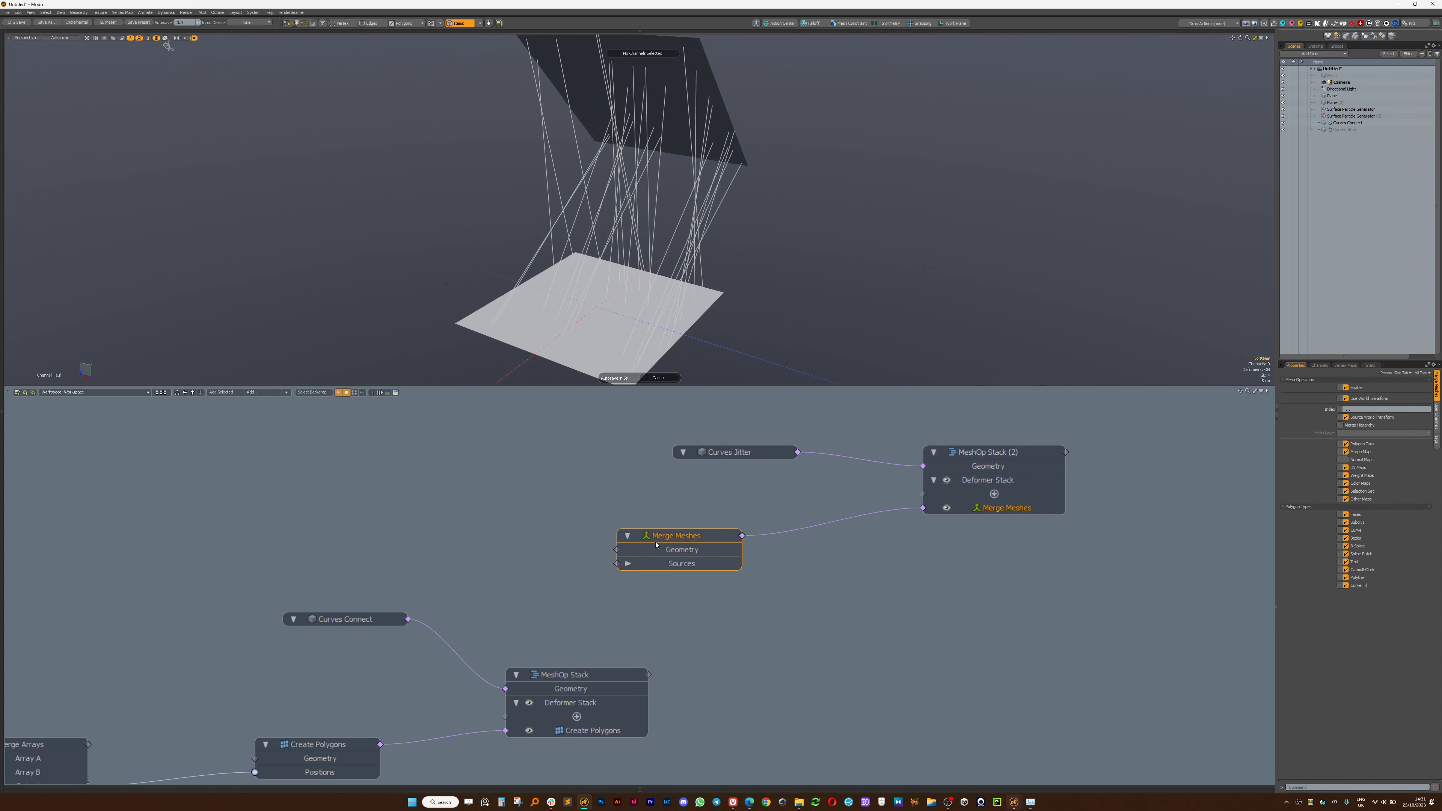
left_click_drag(655, 544, 713, 585)
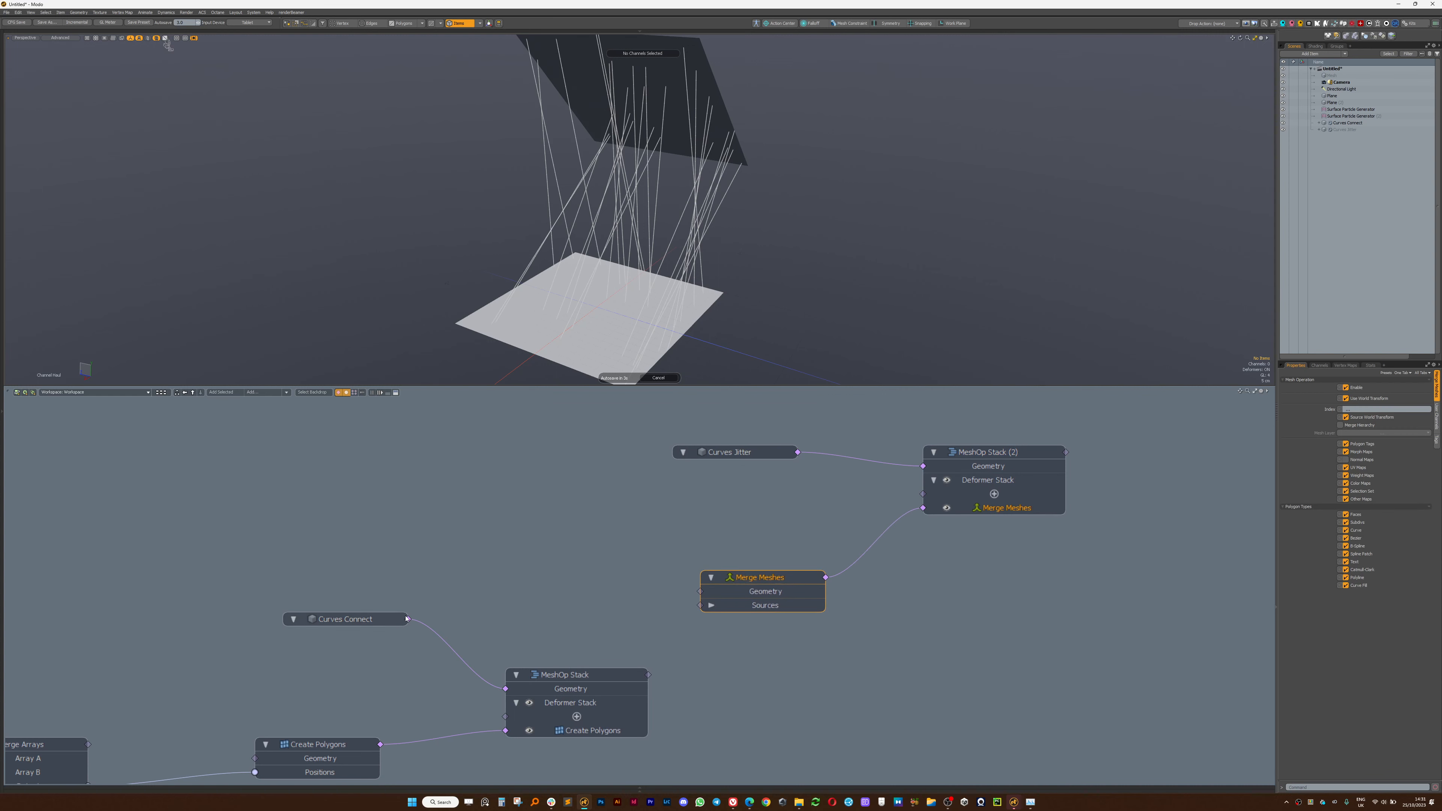
left_click_drag(406, 618, 747, 601)
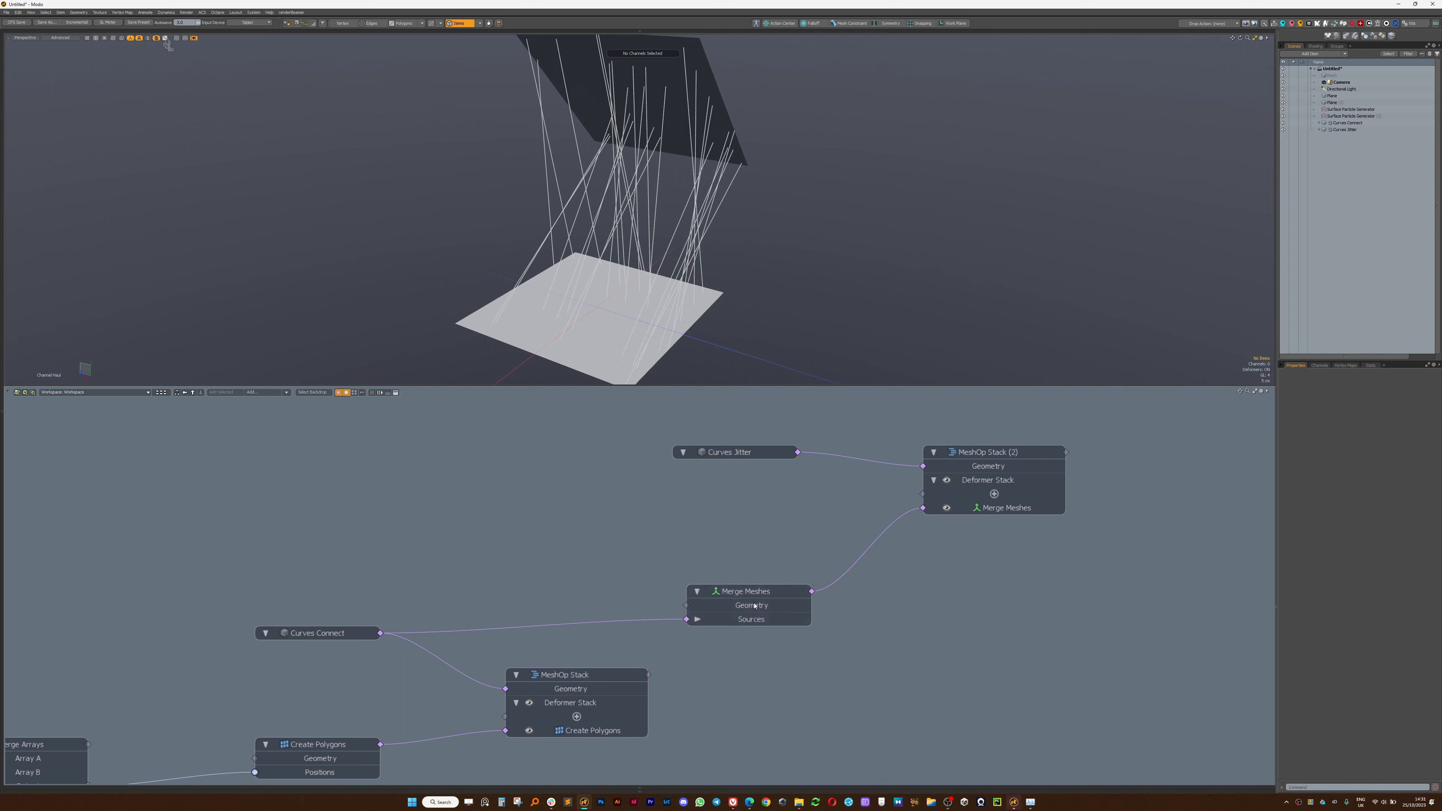
Try a Jitter operation above Merge Meshes in MeshOp Stack (2) and delete it again.
left_click_drag(924, 494, 784, 531)
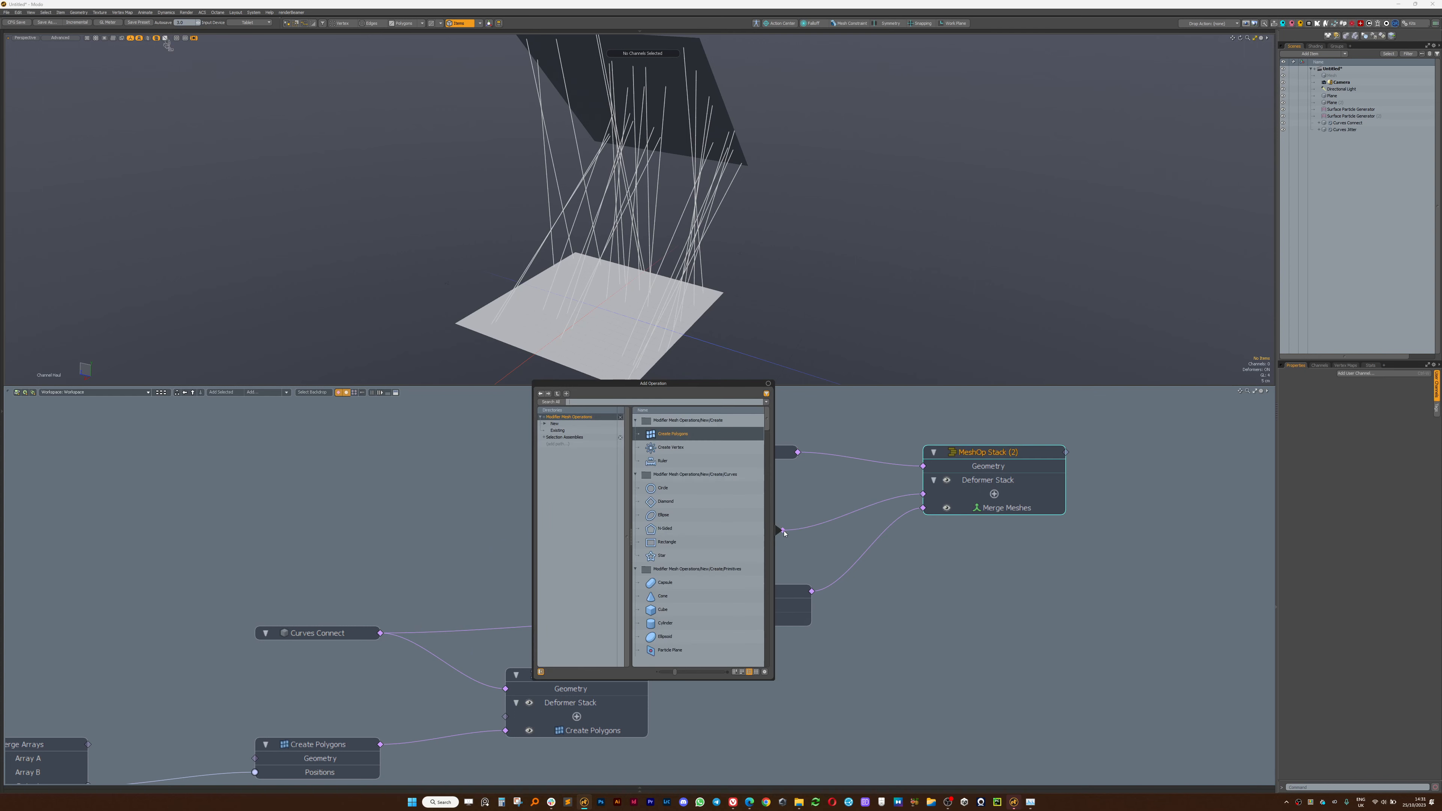
type("jit")
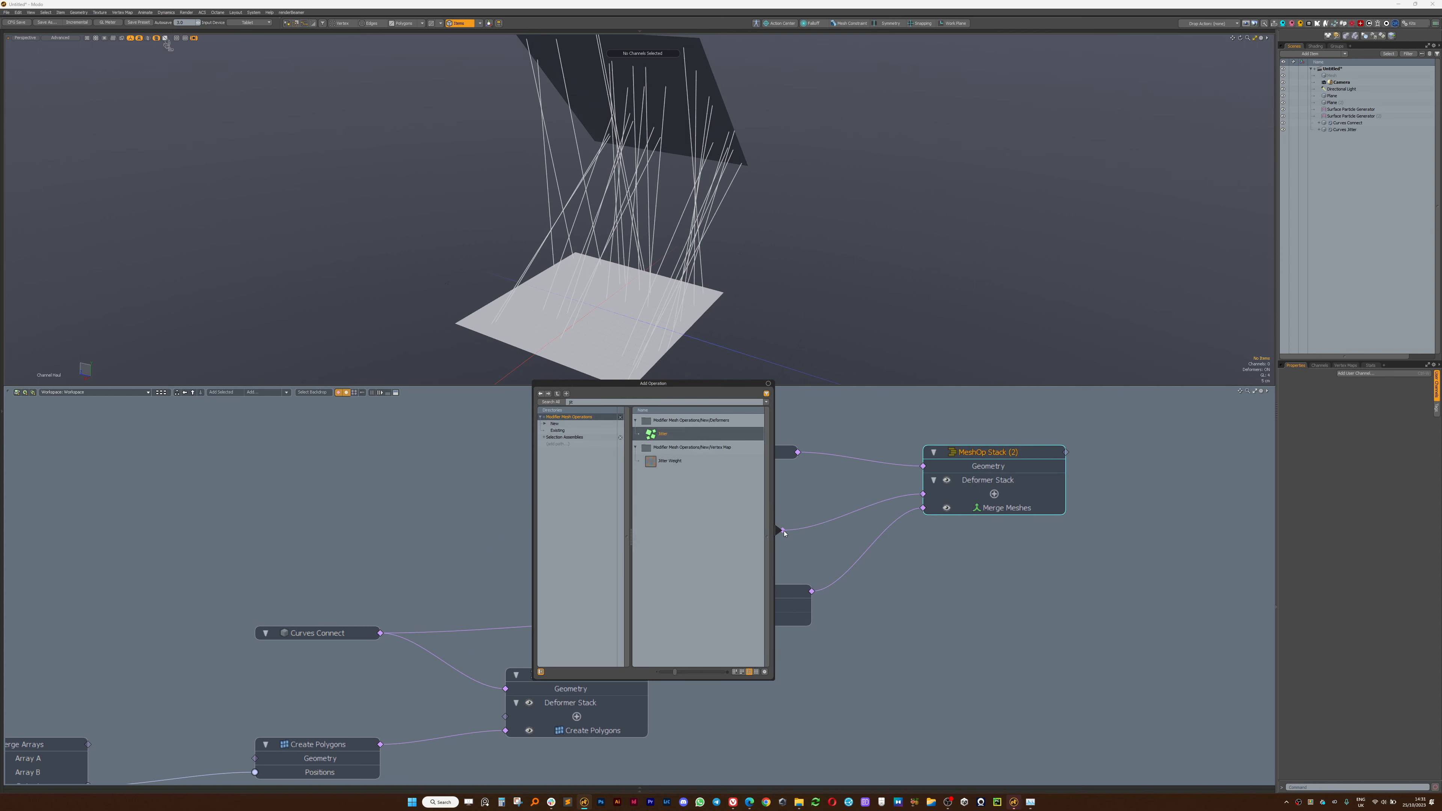
key("Return")
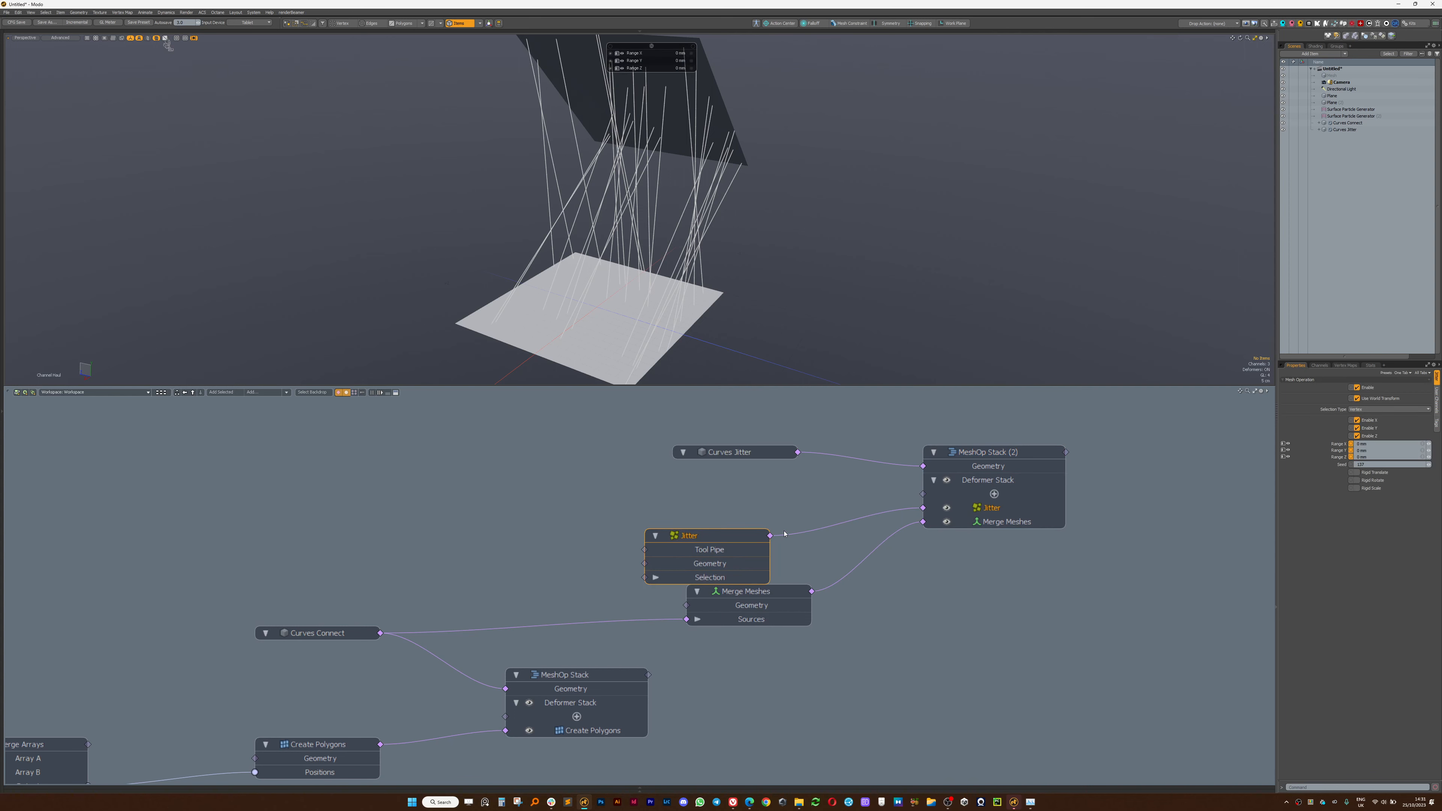
left_click_drag(738, 538, 771, 524)
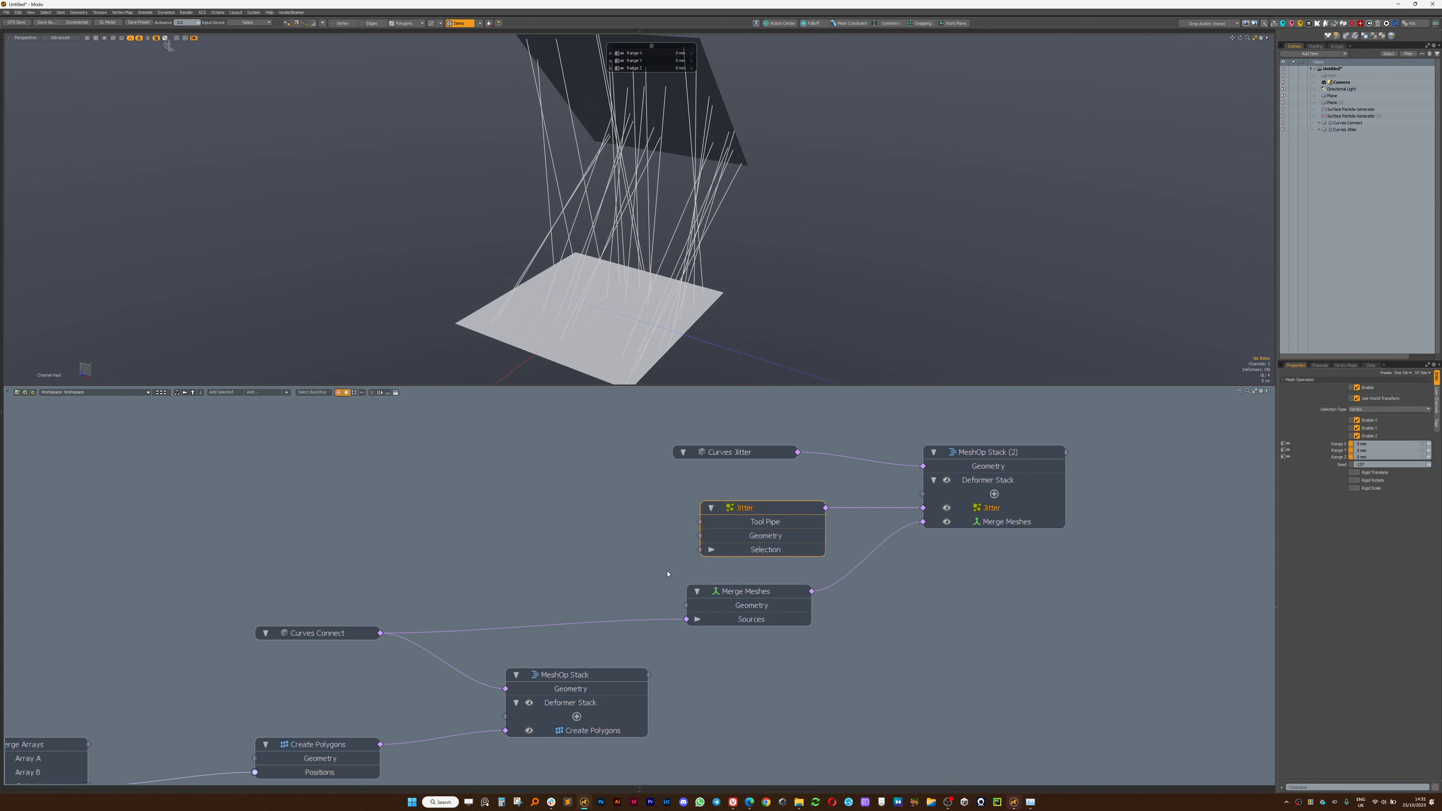
left_click(666, 538)
left_click(761, 515)
key("Delete")
Add a Turbulence Force to the schematic and place it away from the Merge Meshes node.
key("Tab")
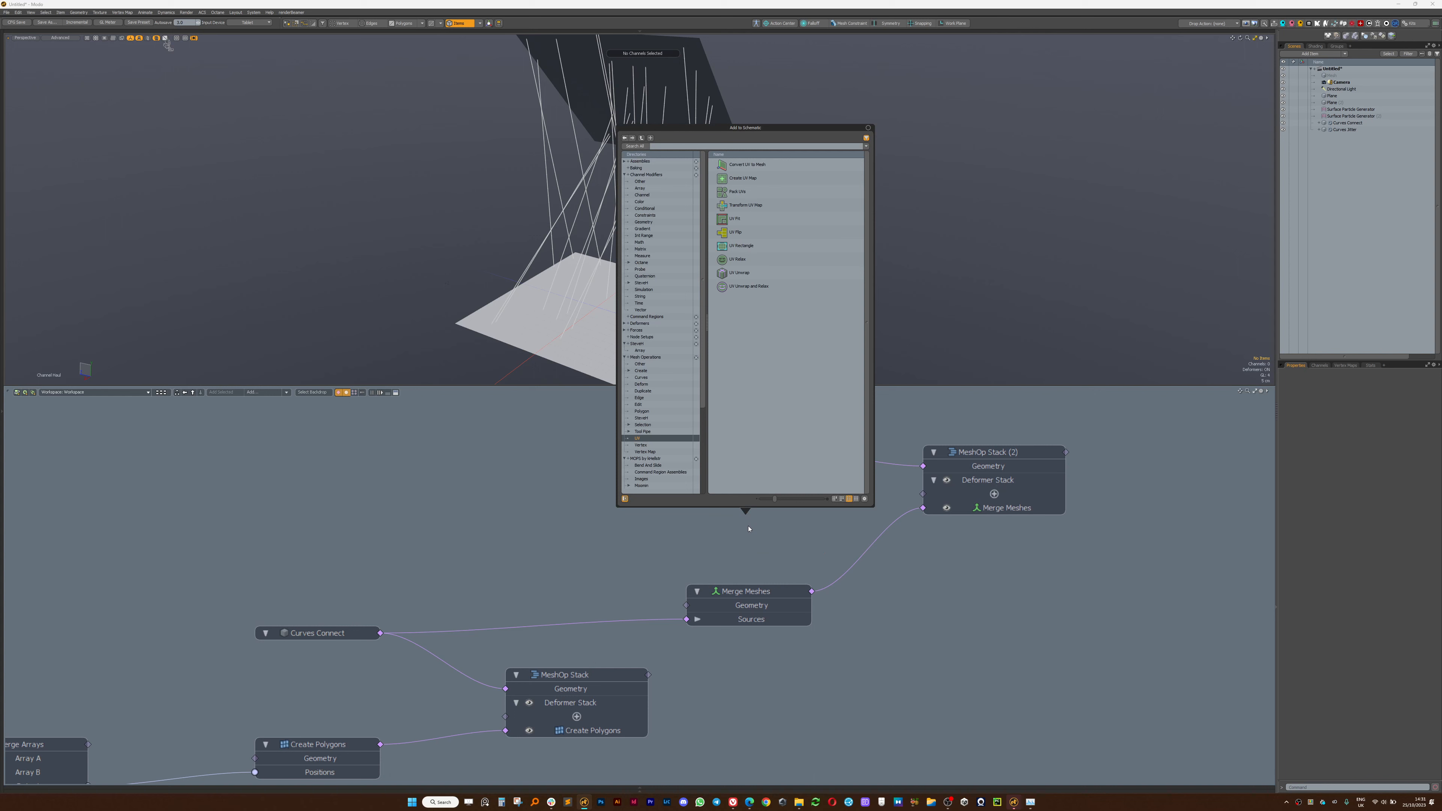
type("tub")
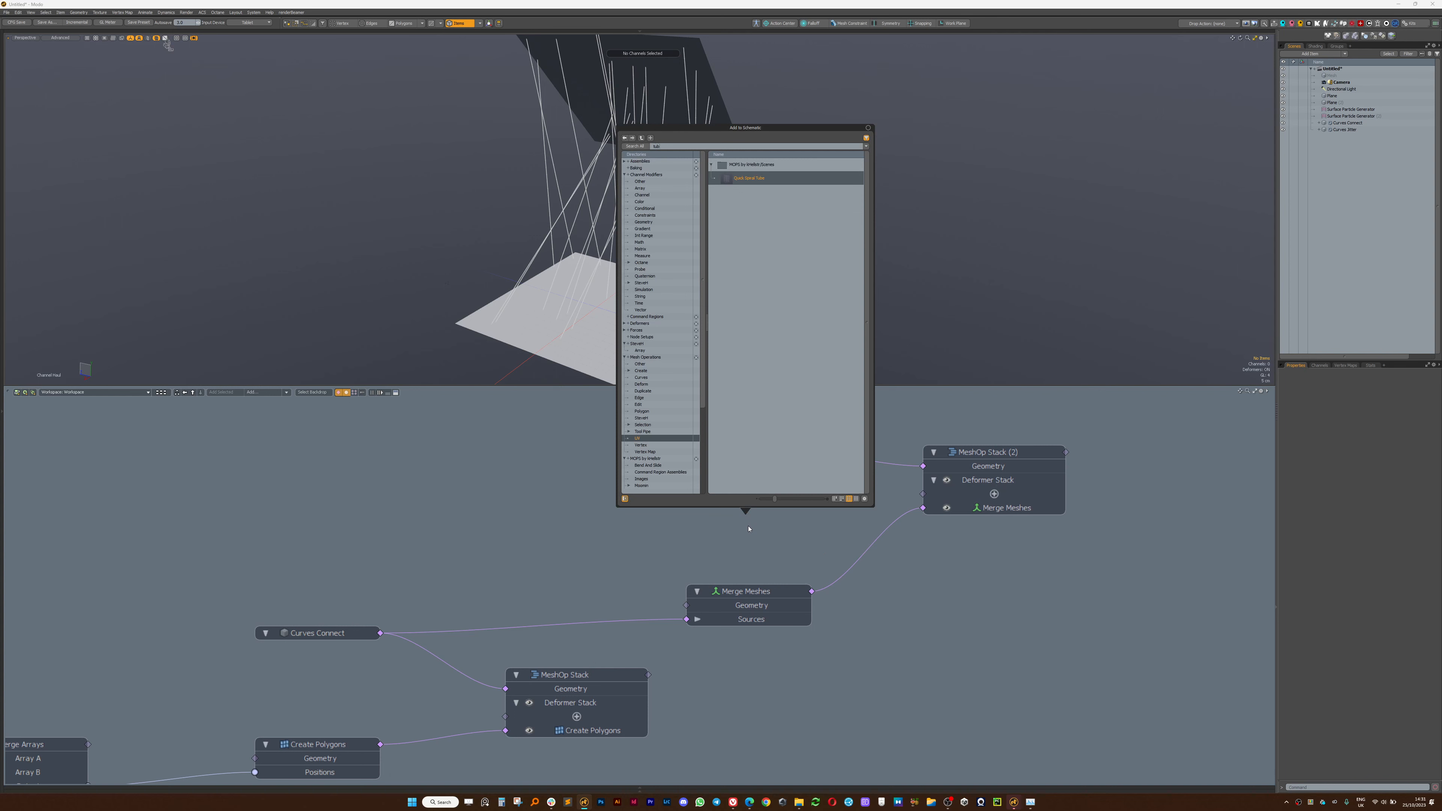
key("BackSpace")
type("rbi")
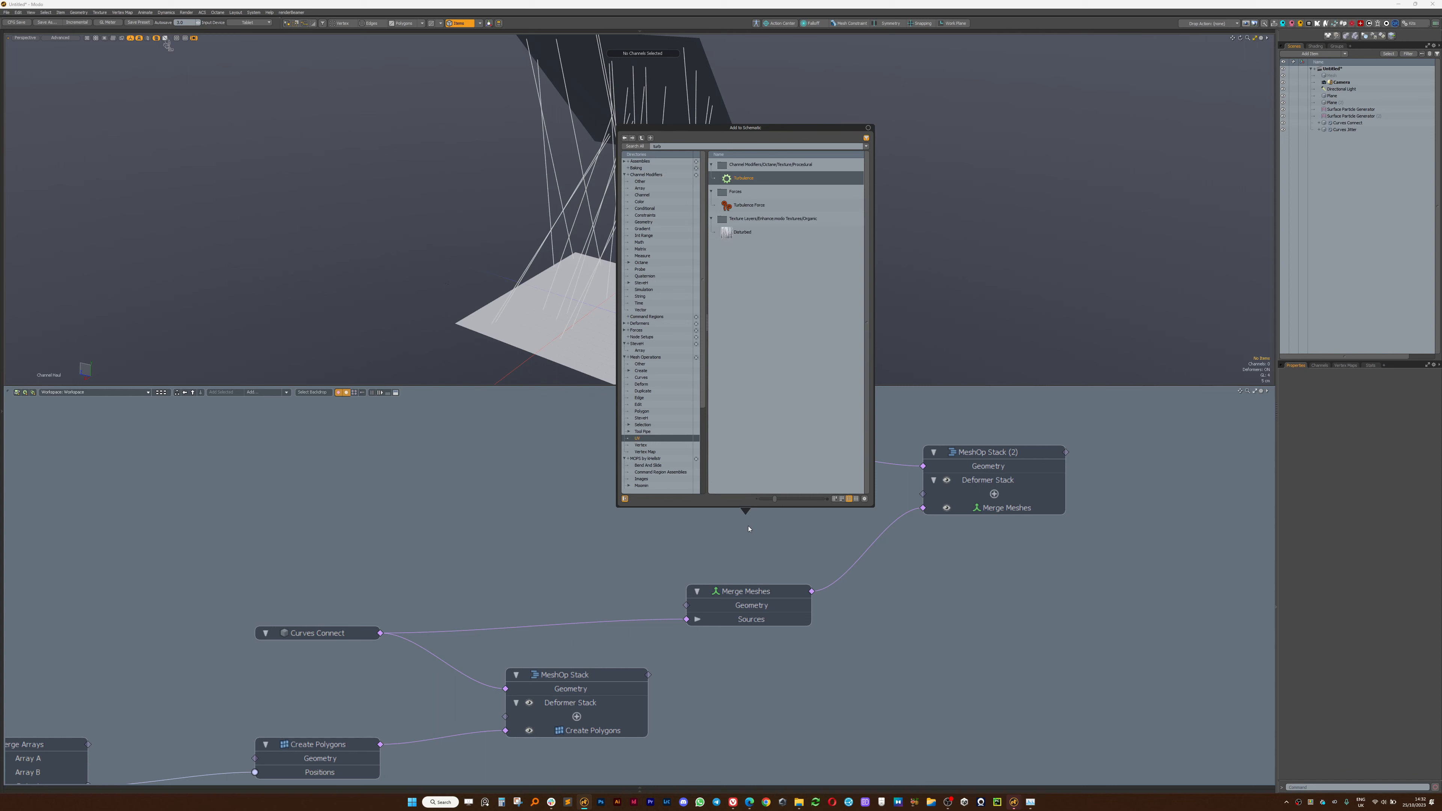
key("Down")
key("Return")
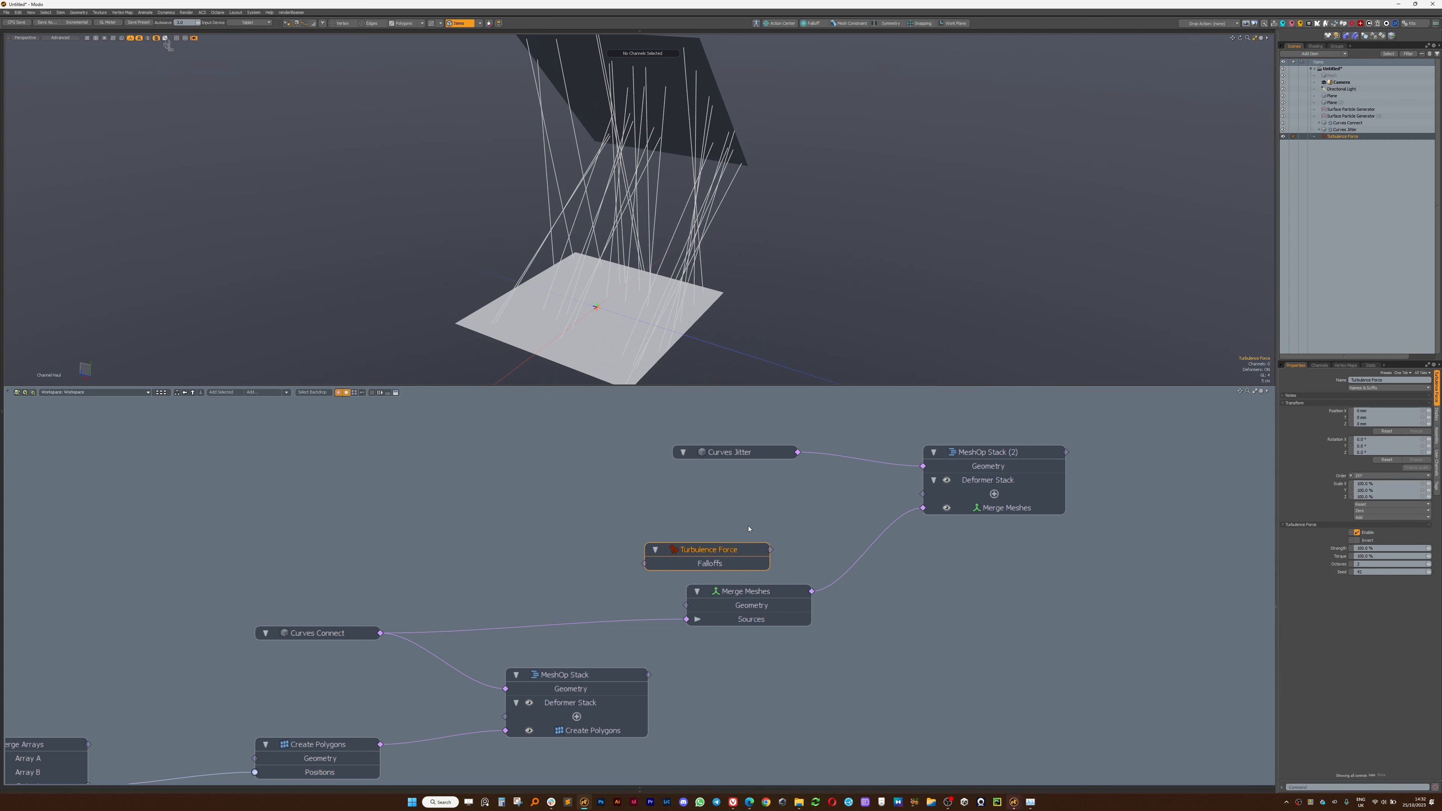
left_click_drag(702, 552, 534, 494)
Find the force-related nodes, add an Enforcer mesh operation to the schematic, and place it near Curves Jitter.
key("Tab")
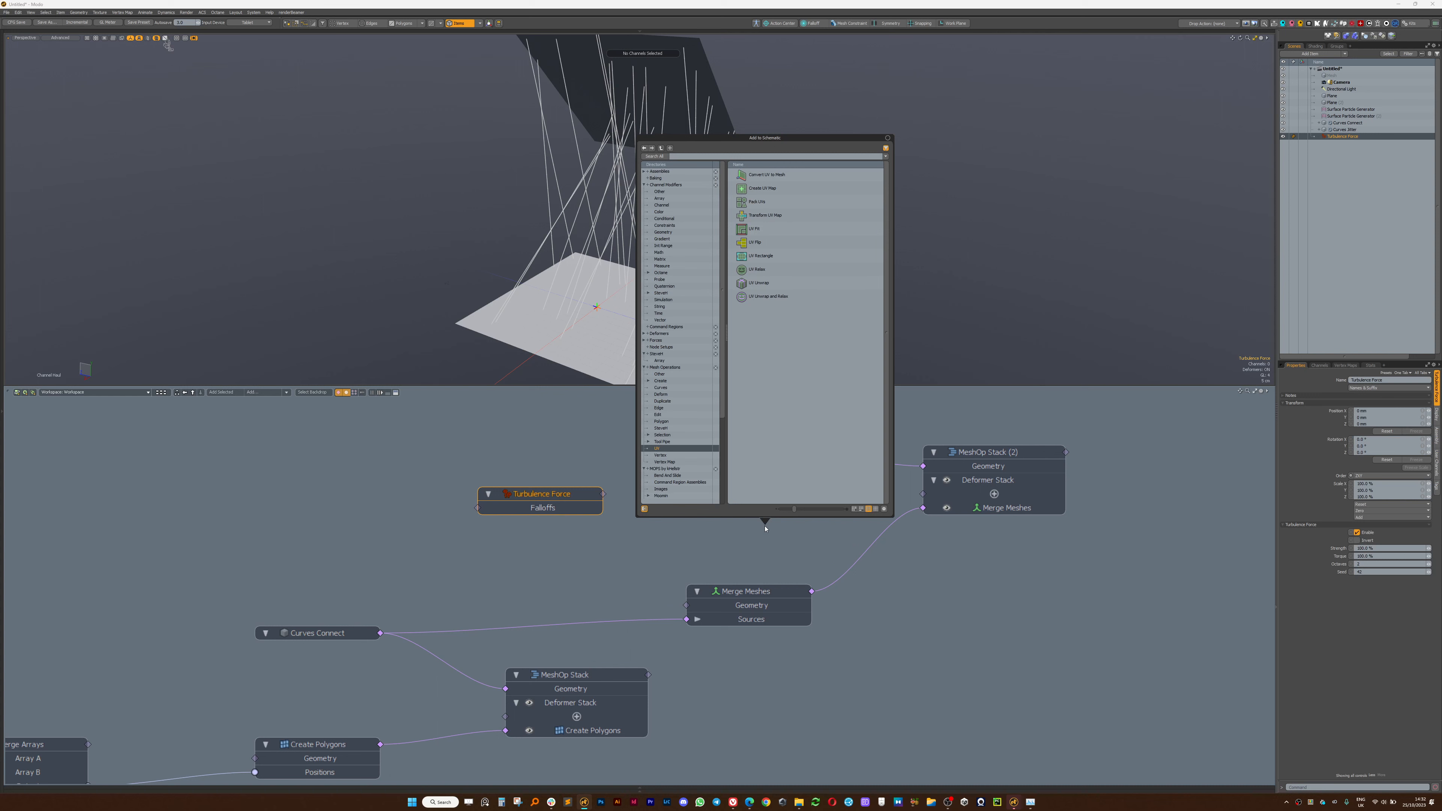
type("force")
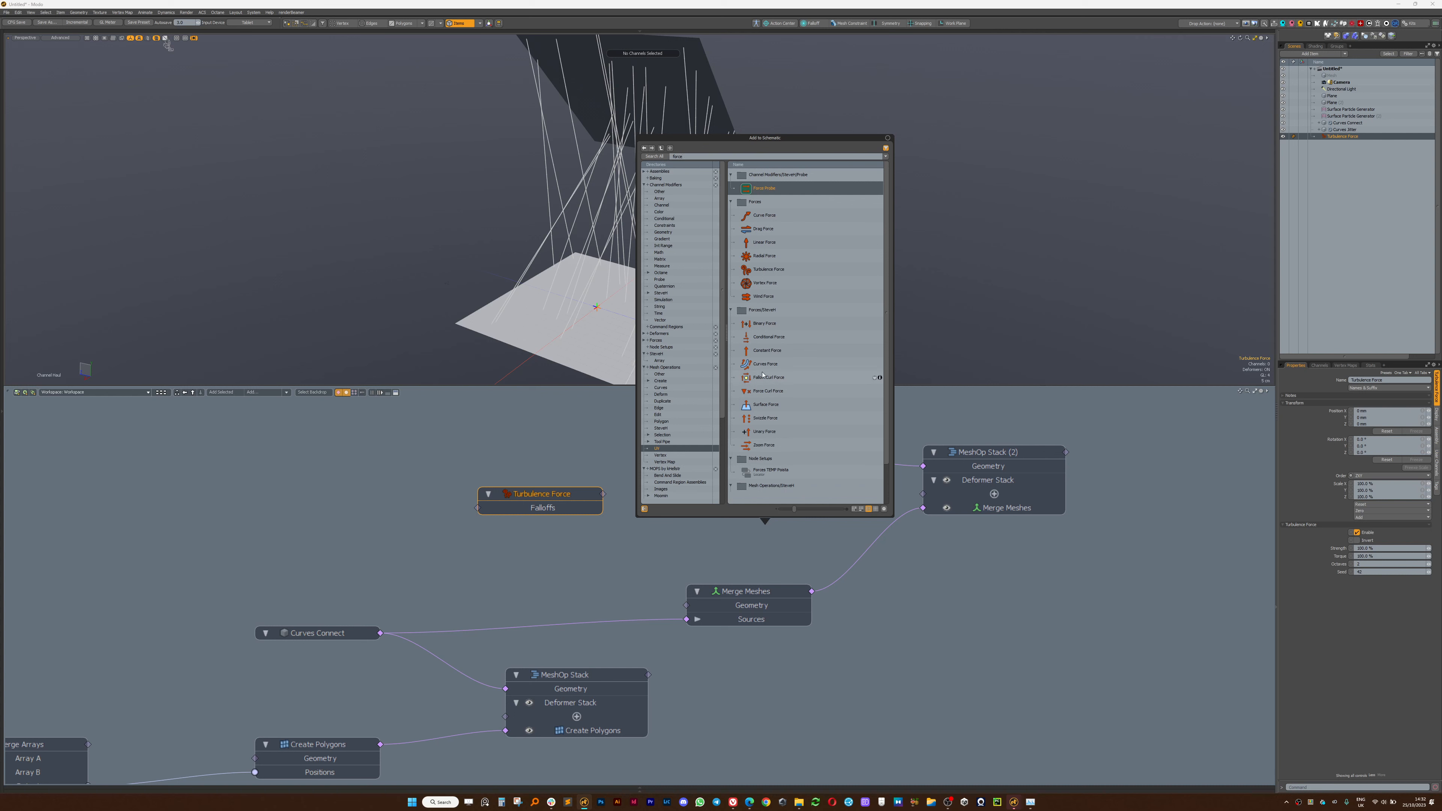
left_click(768, 447)
left_click(768, 434)
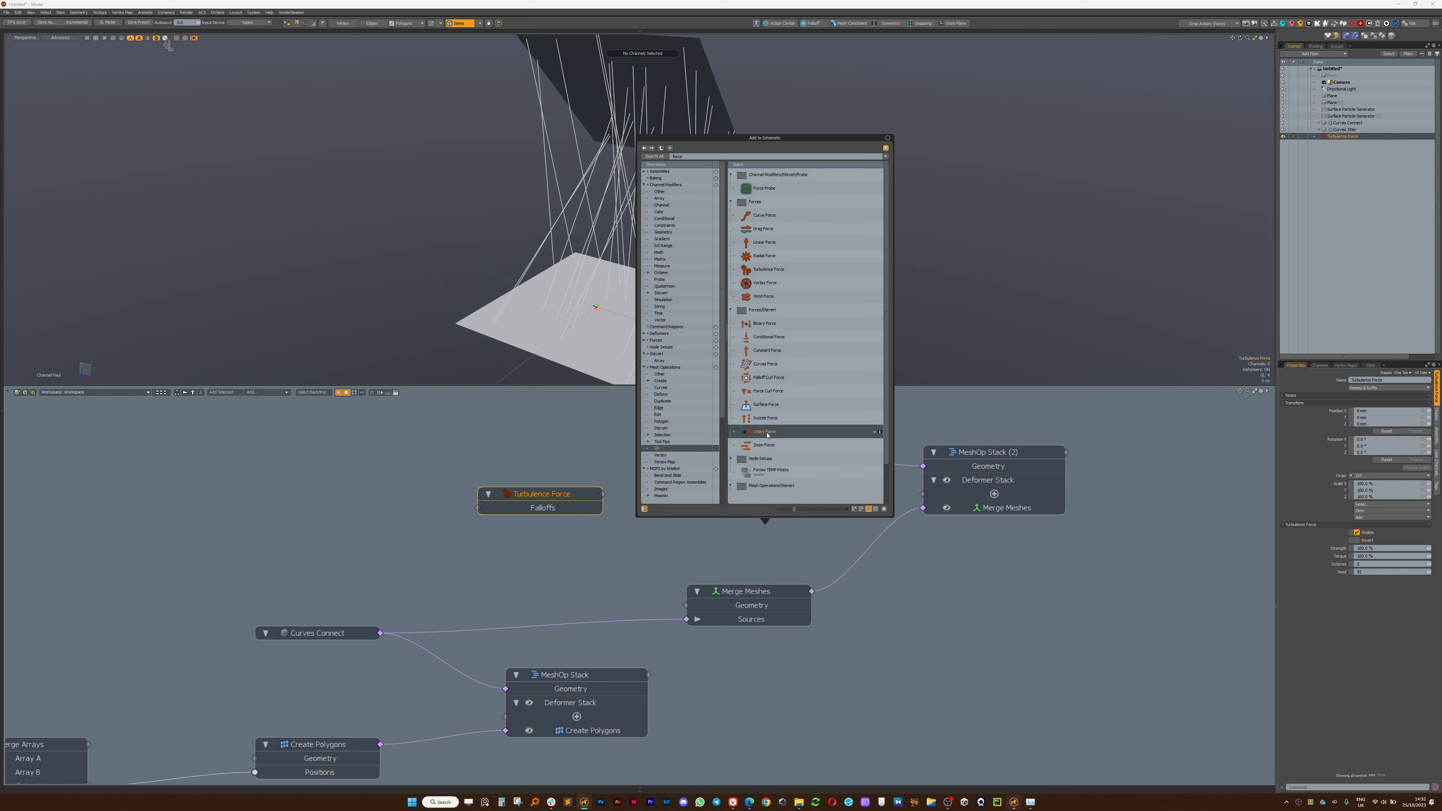
left_click(763, 408)
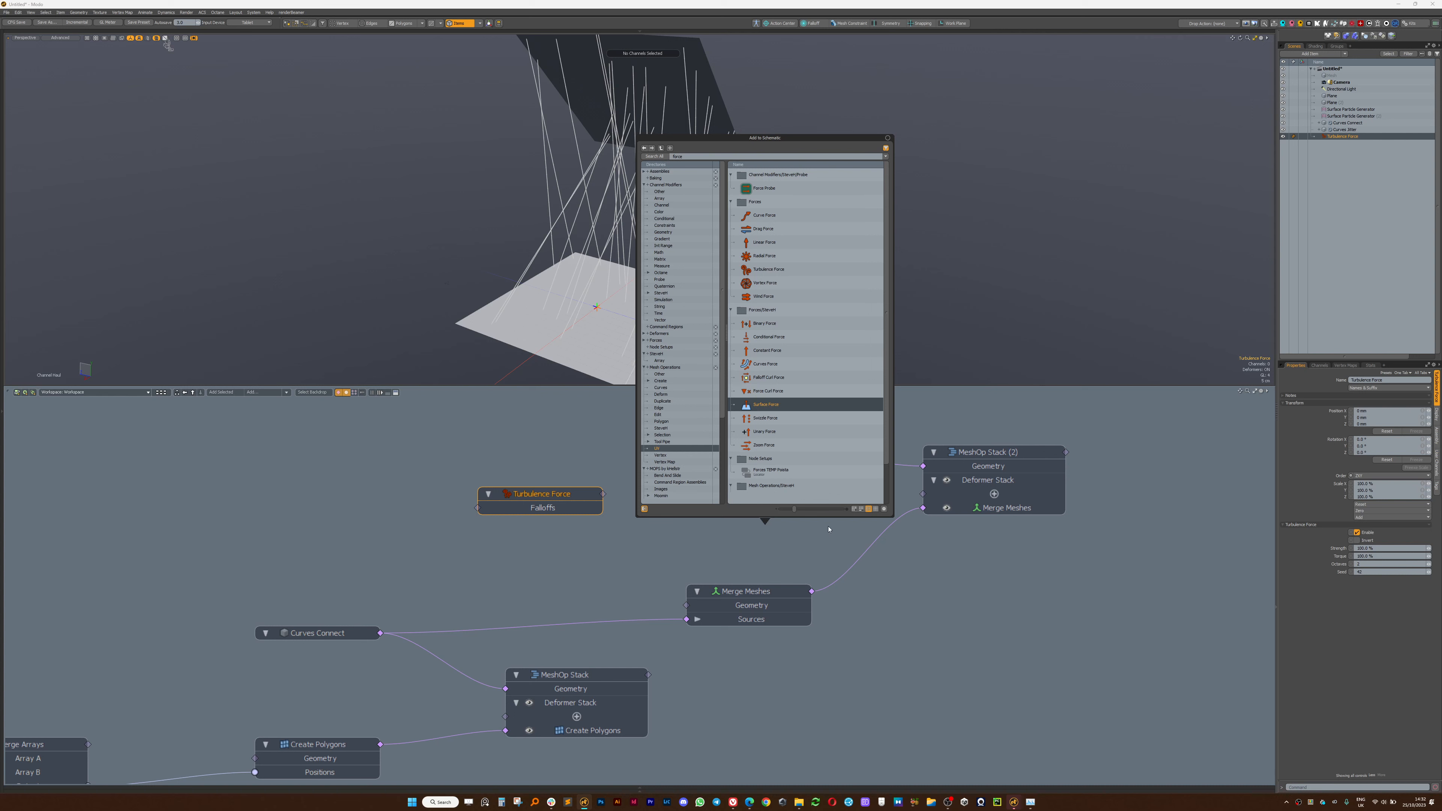
left_click_drag(829, 516, 833, 543)
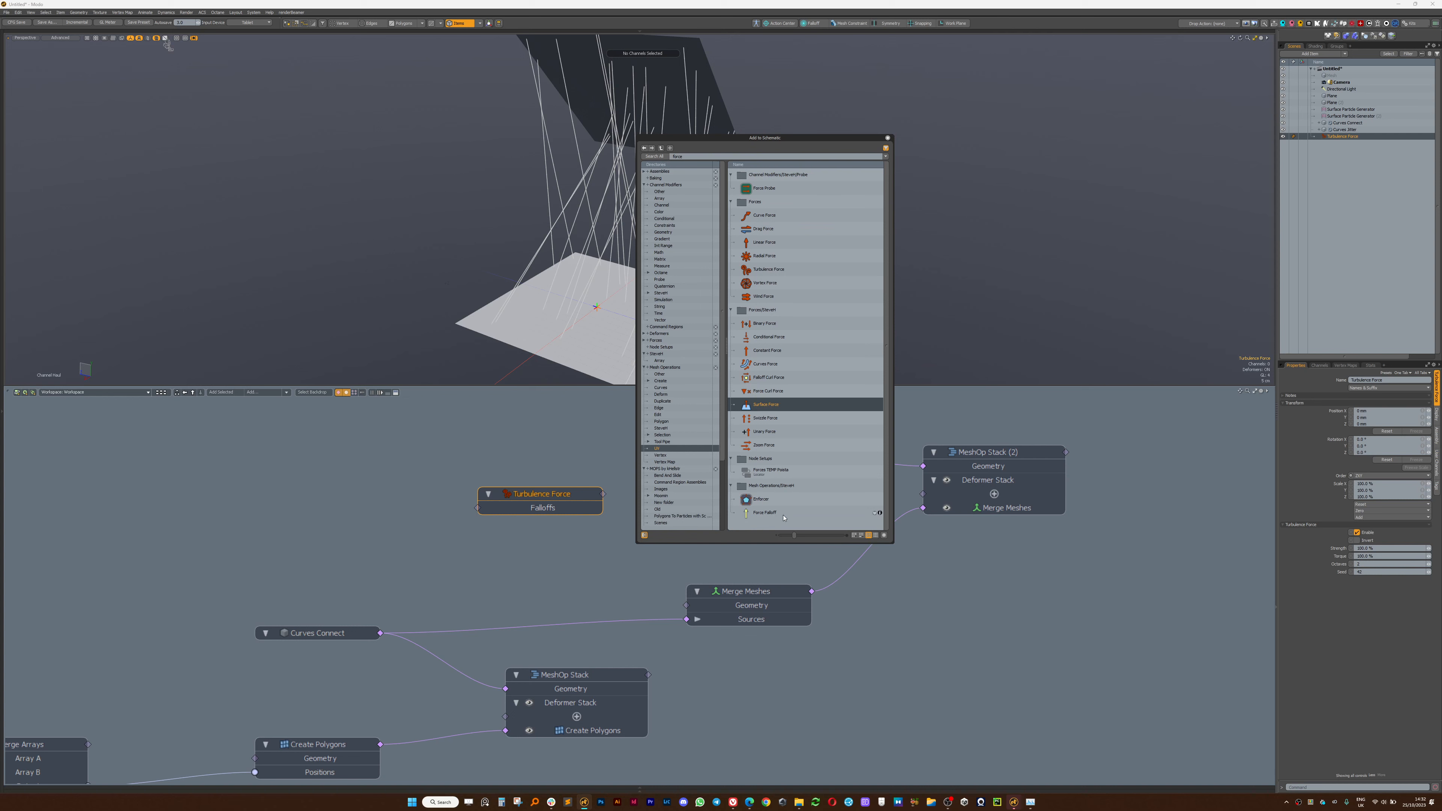
left_click_drag(760, 500, 579, 577)
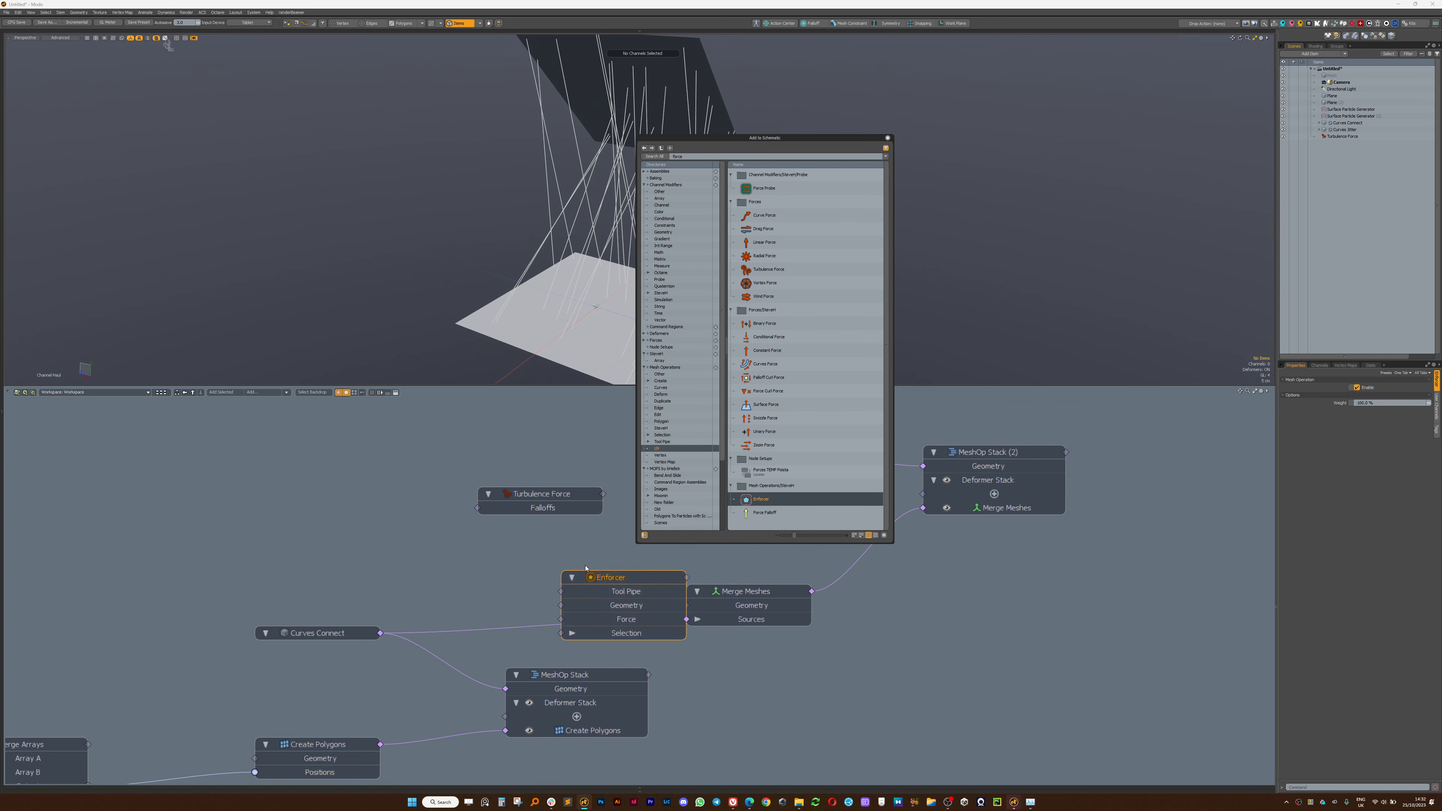
left_click(888, 138)
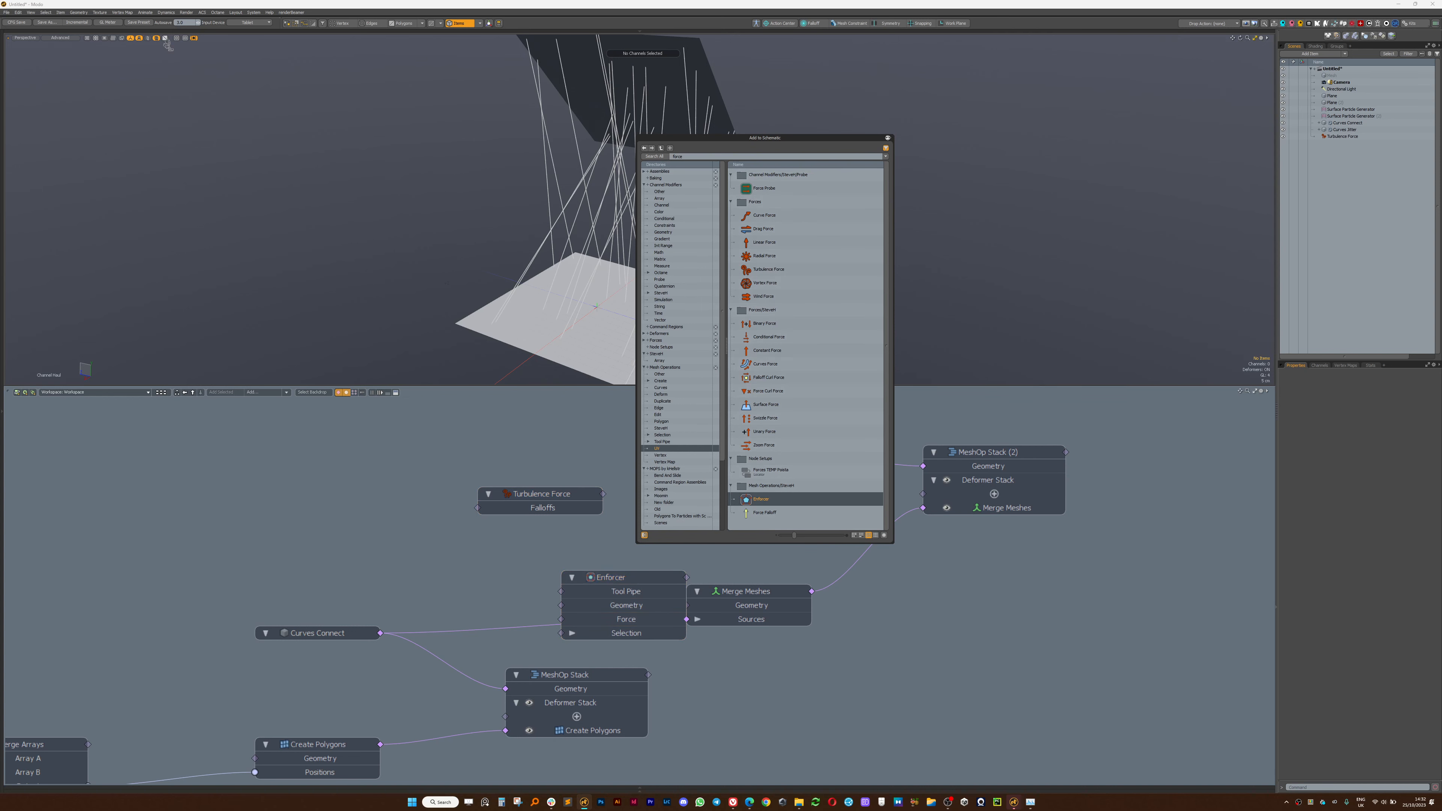
left_click_drag(629, 580, 755, 439)
Add a Curve Rebuild operation above Merge Meshes in MeshOp Stack (2) and position it between Enforcer and Merge Meshes.
left_click_drag(865, 475, 798, 479, "alt")
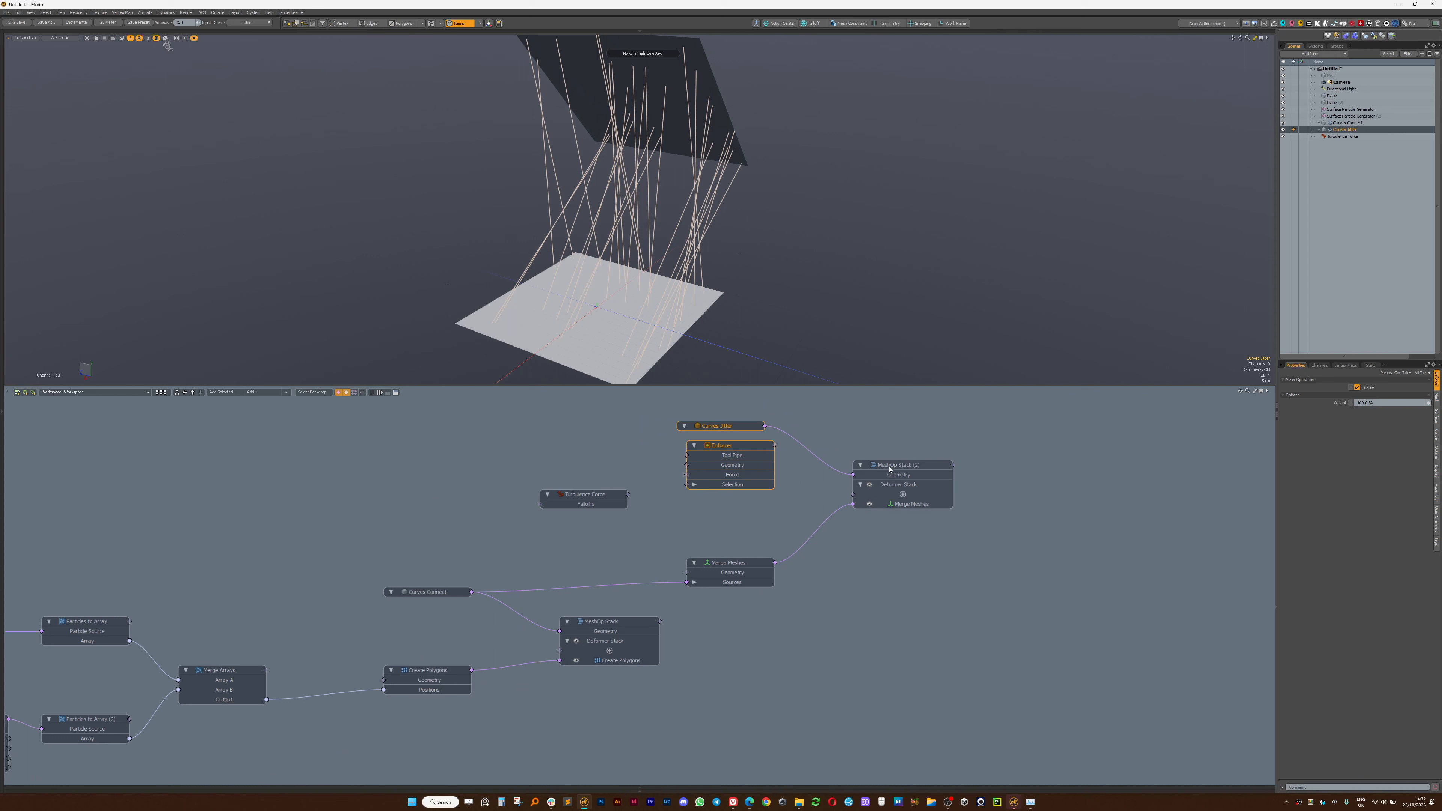
left_click_drag(888, 466, 742, 529)
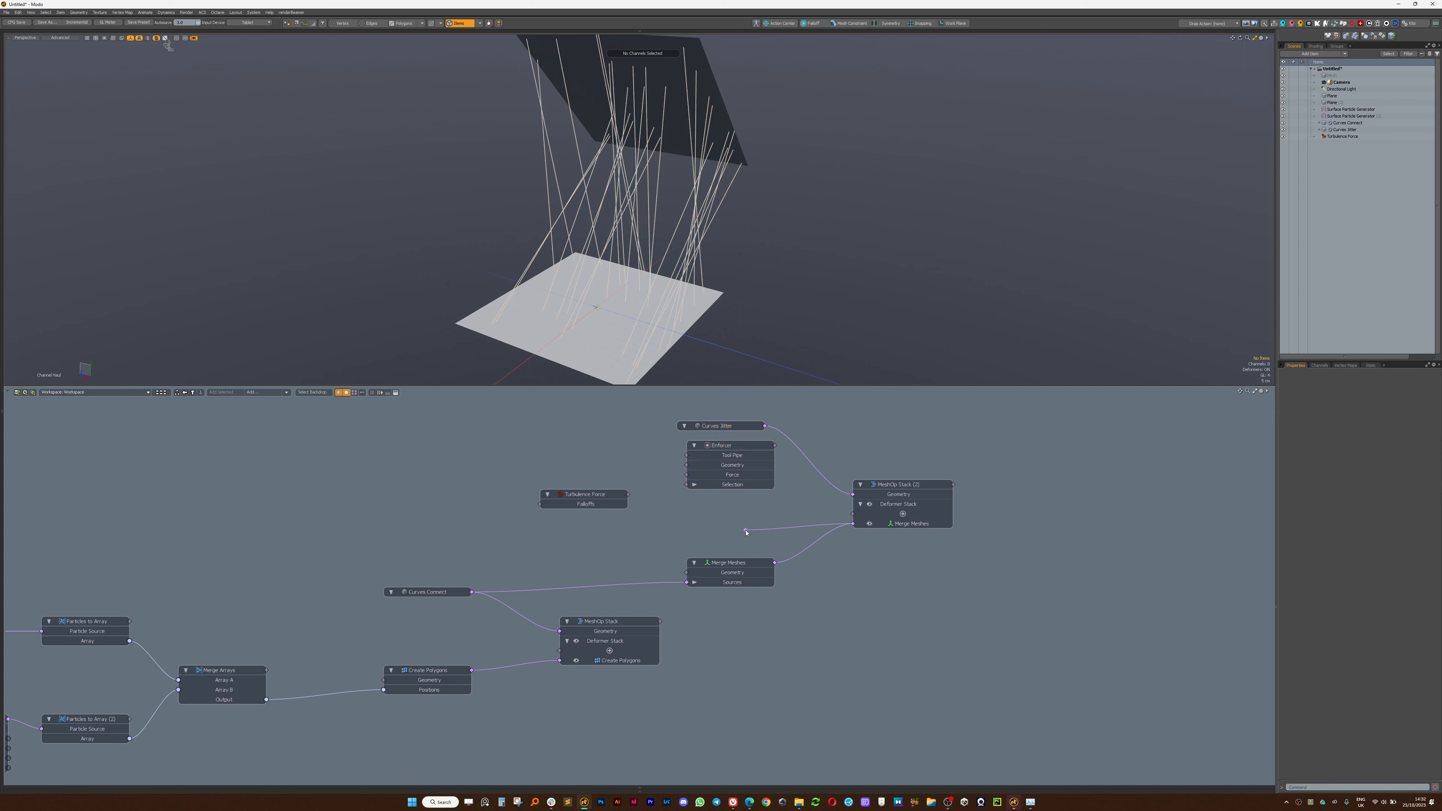
type("reb")
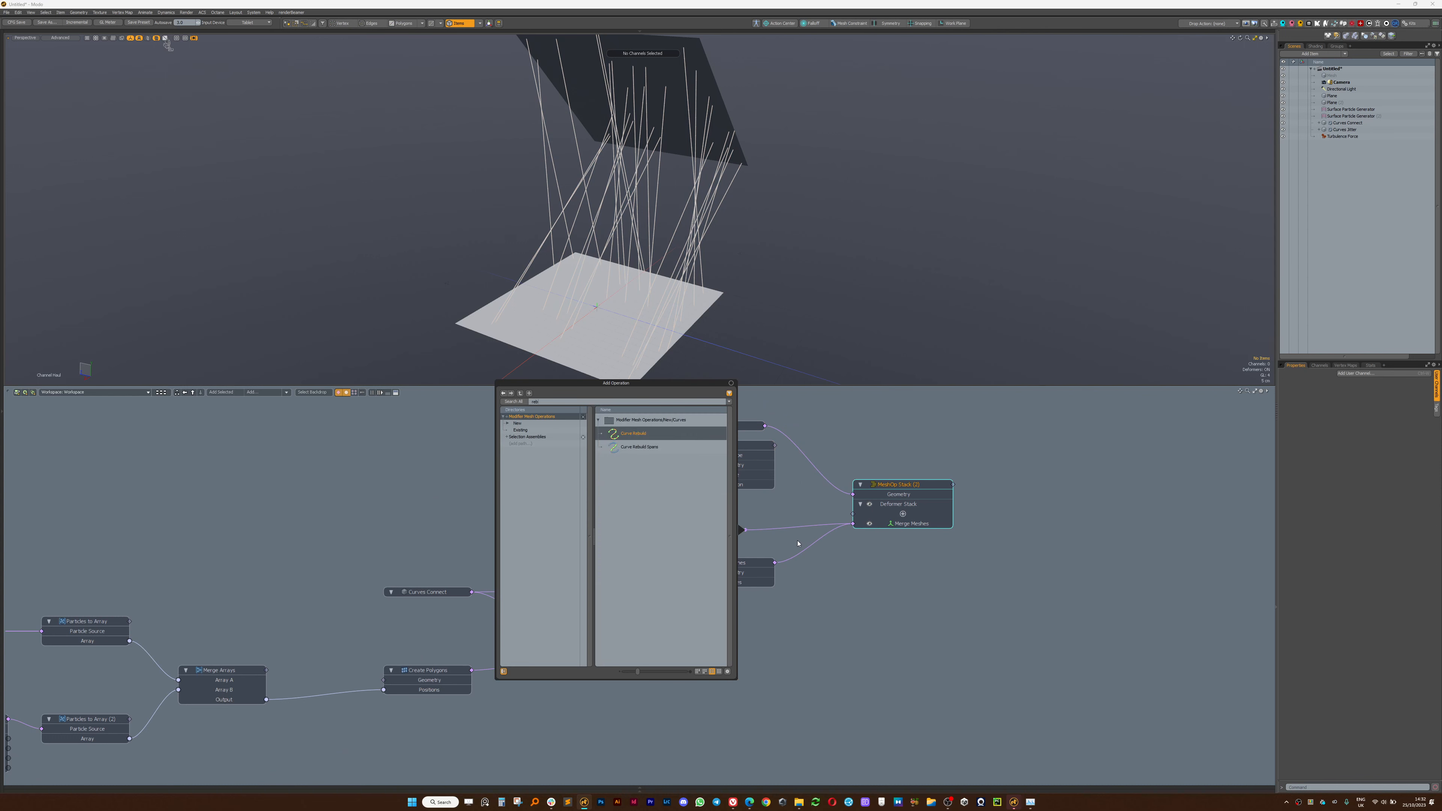
key("Return")
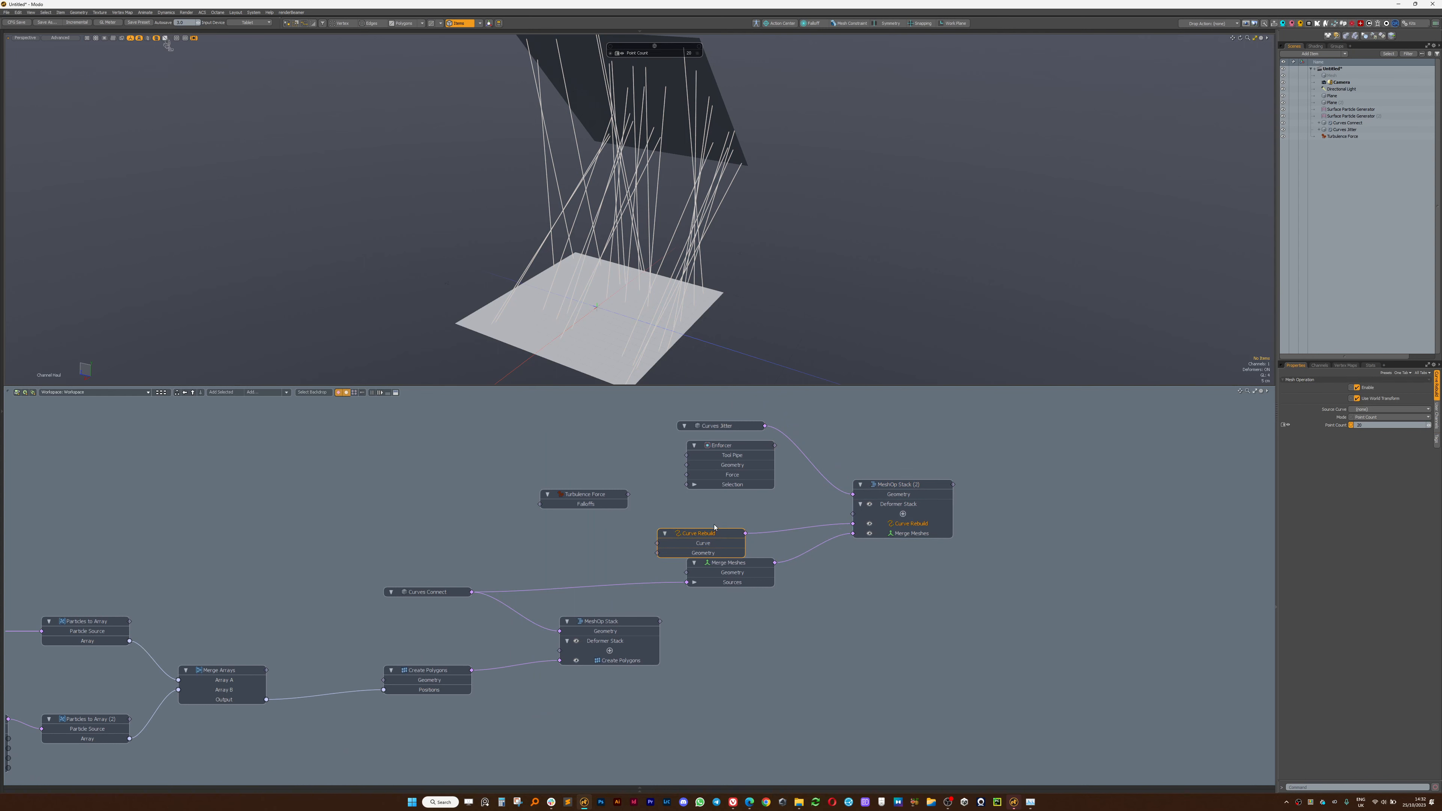
left_click_drag(714, 530, 742, 523)
In vertex mode, test a Curve Rebuild point count of 2 and then set it to 25.
key("1")
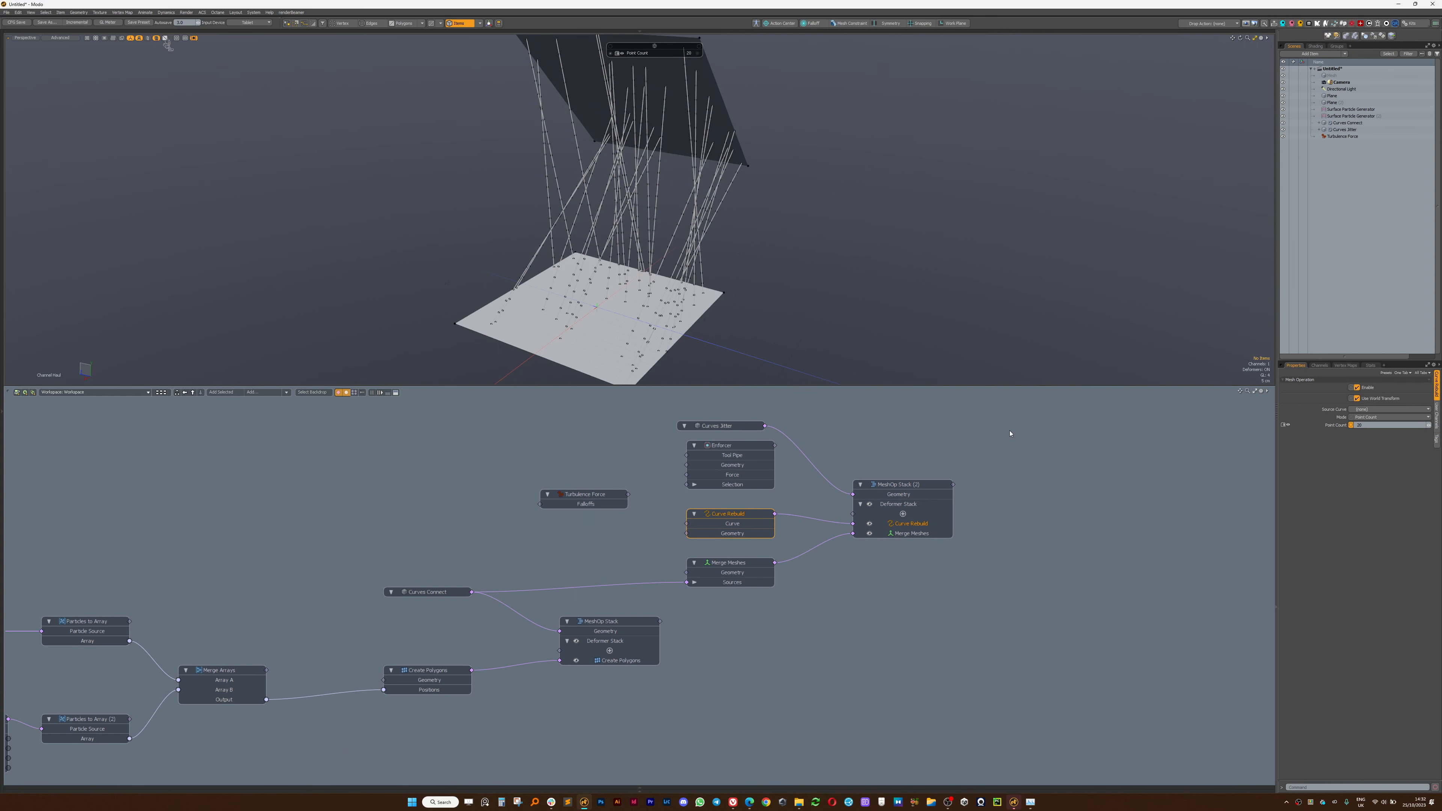
left_click_drag(672, 337, 637, 314, "alt")
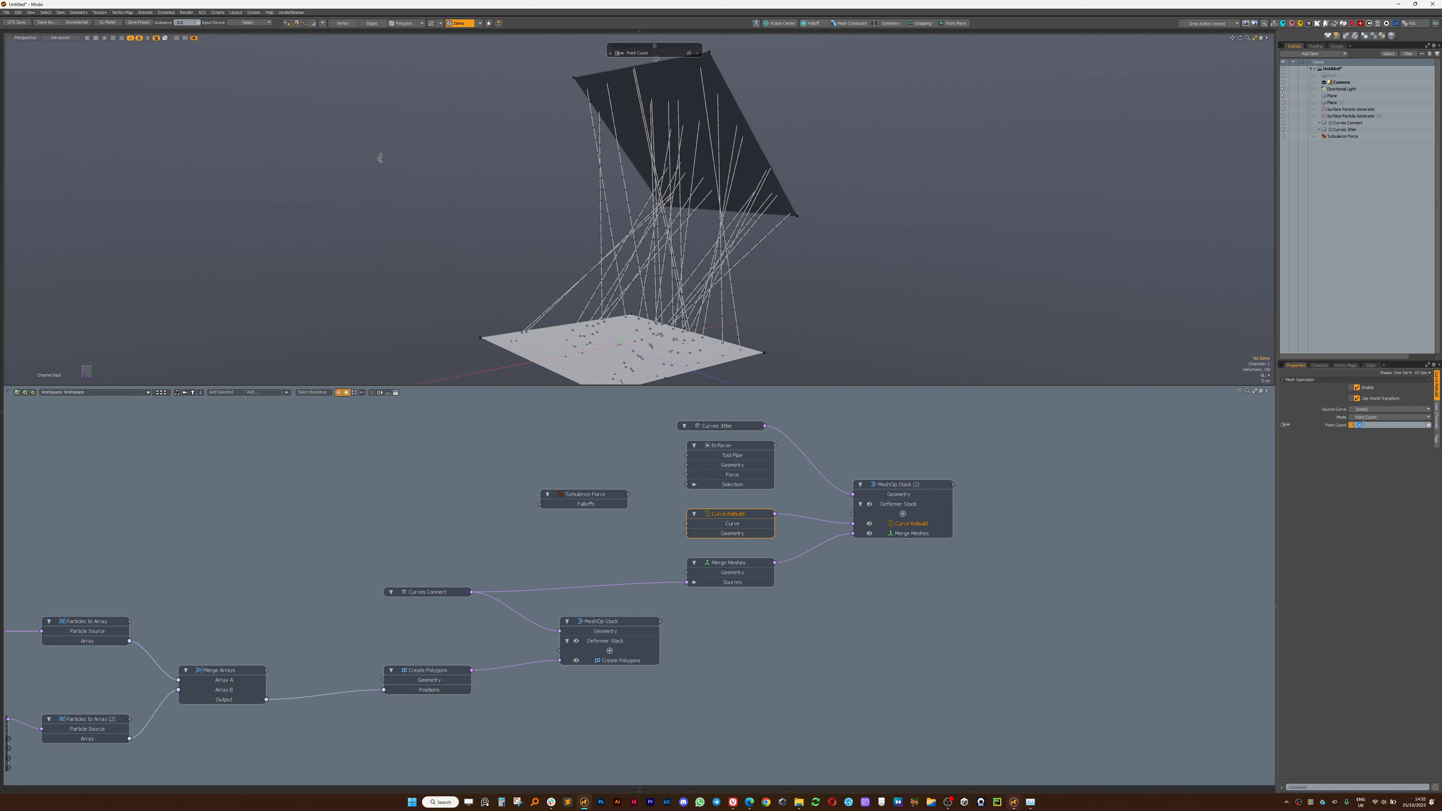
key("Return")
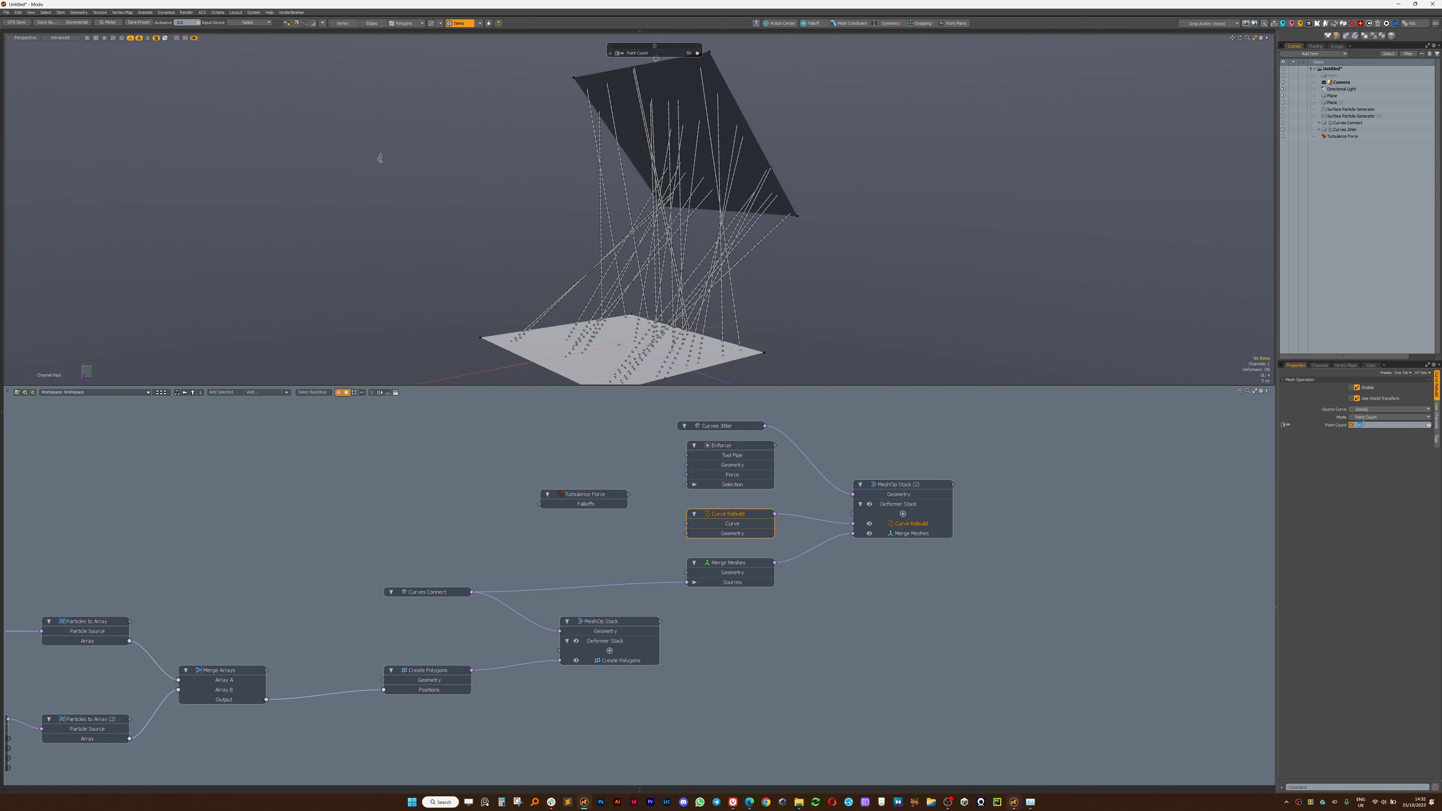
type("2")
key("Return")
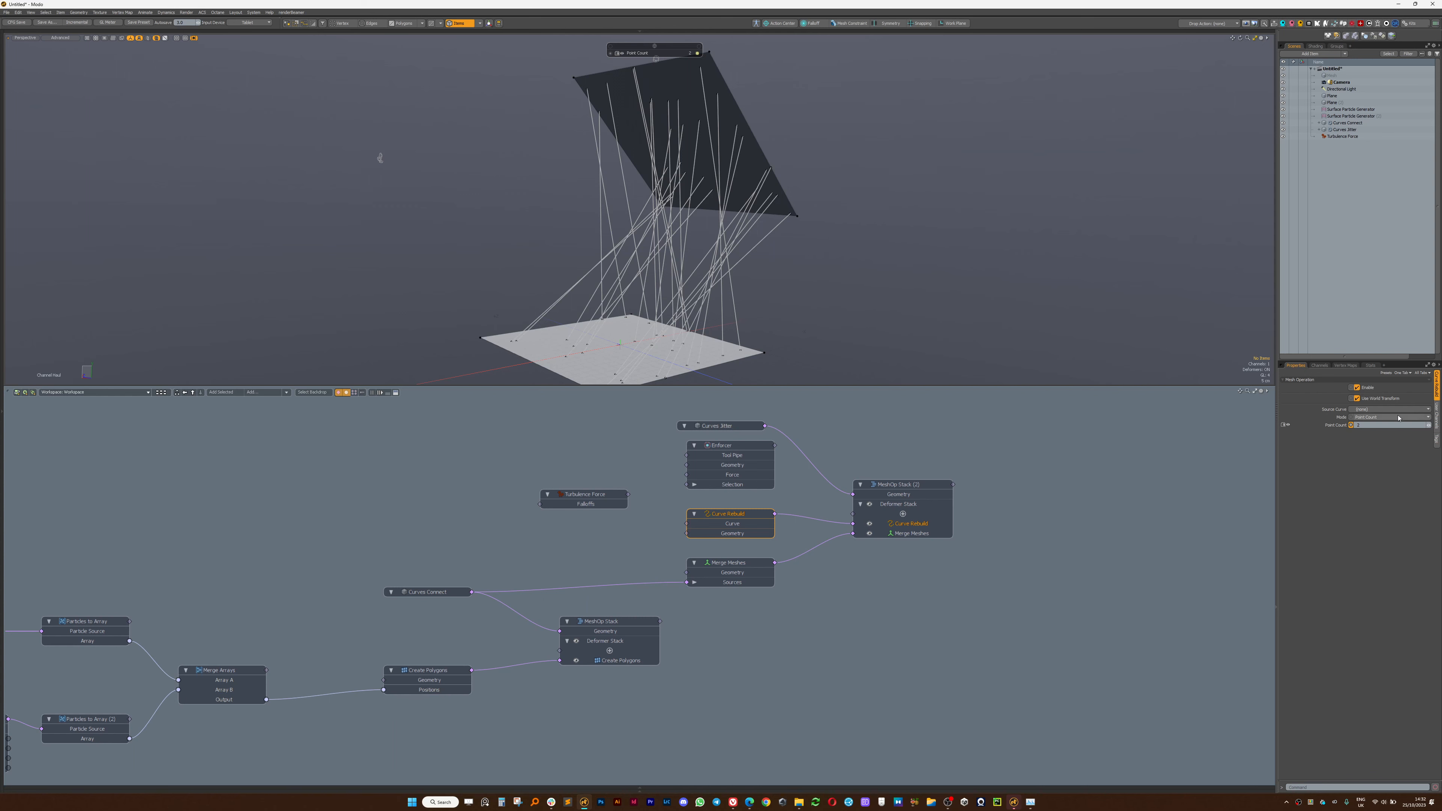
left_click(1389, 425)
type("25")
key("Return")
left_click_drag(379, 158, 201, 132, "alt")
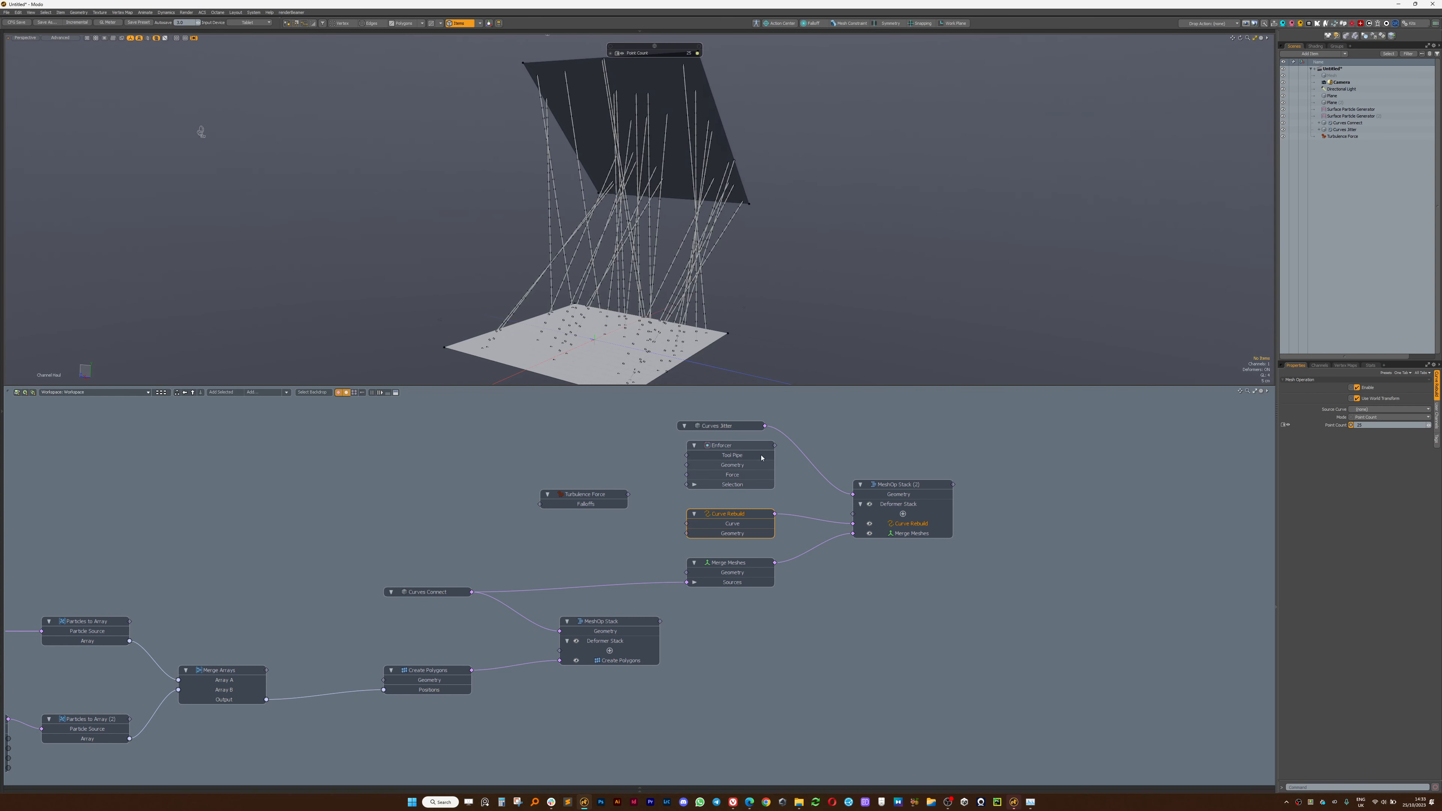
Connect Enforcer to MeshOp Stack (2) above Curve Rebuild and link Turbulence Force to Enforcer's Force input.
left_click_drag(774, 445, 853, 514)
left_click_drag(628, 494, 686, 474)
left_click(747, 480)
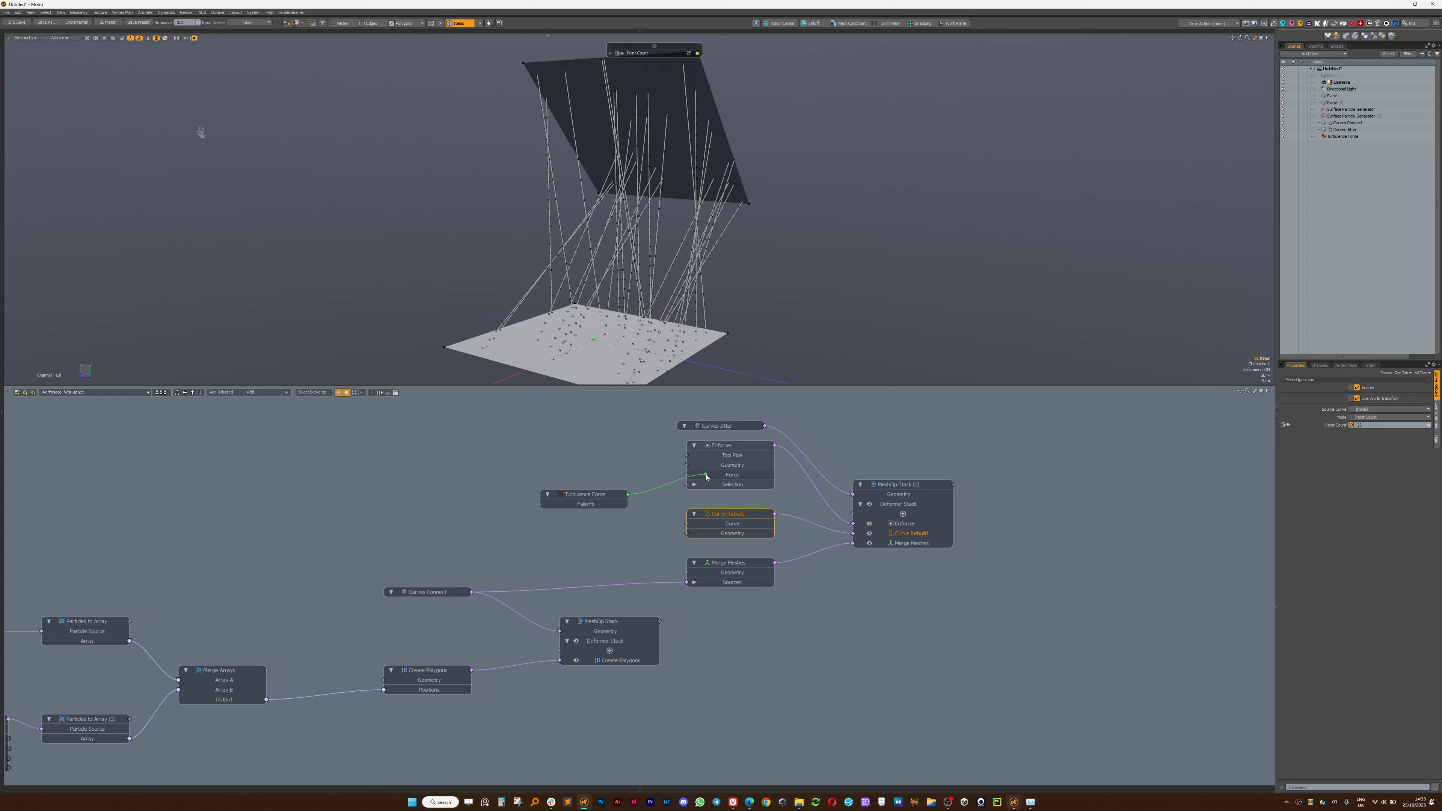
left_click_drag(578, 491, 549, 442)
left_click(464, 572)
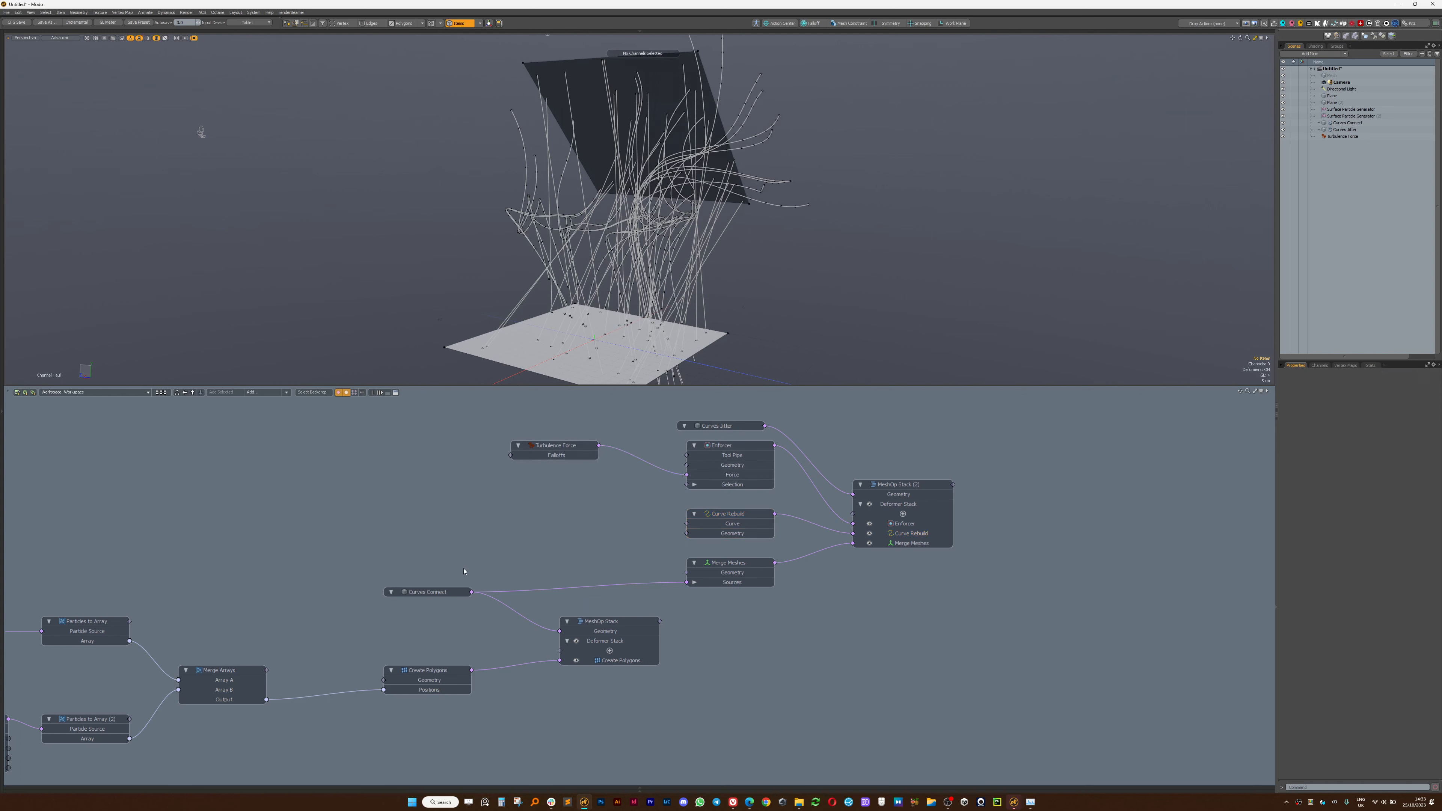
Hide the Curves Connect mesh in the viewport.
left_click(429, 592)
key("h")
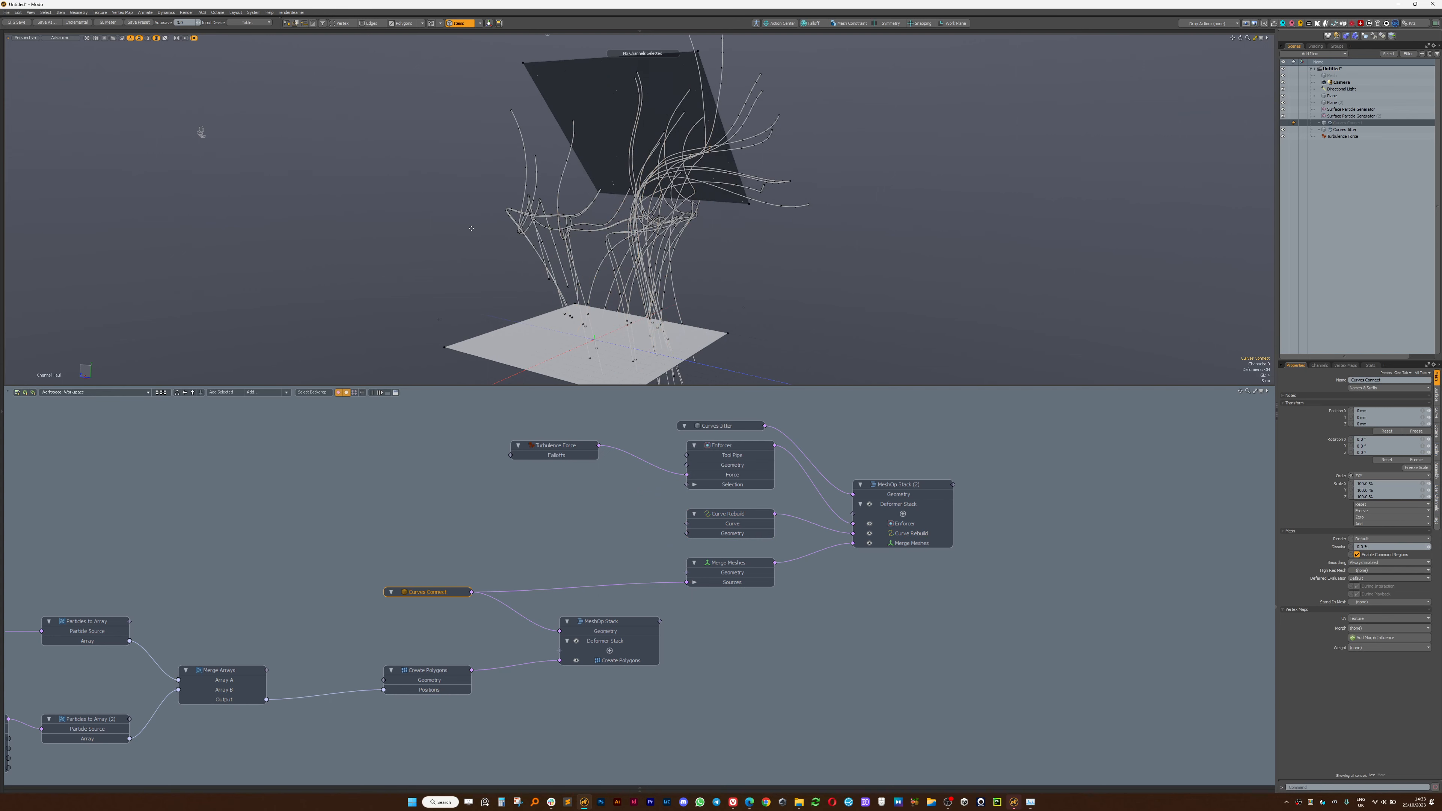
left_click_drag(609, 224, 539, 228, "alt")
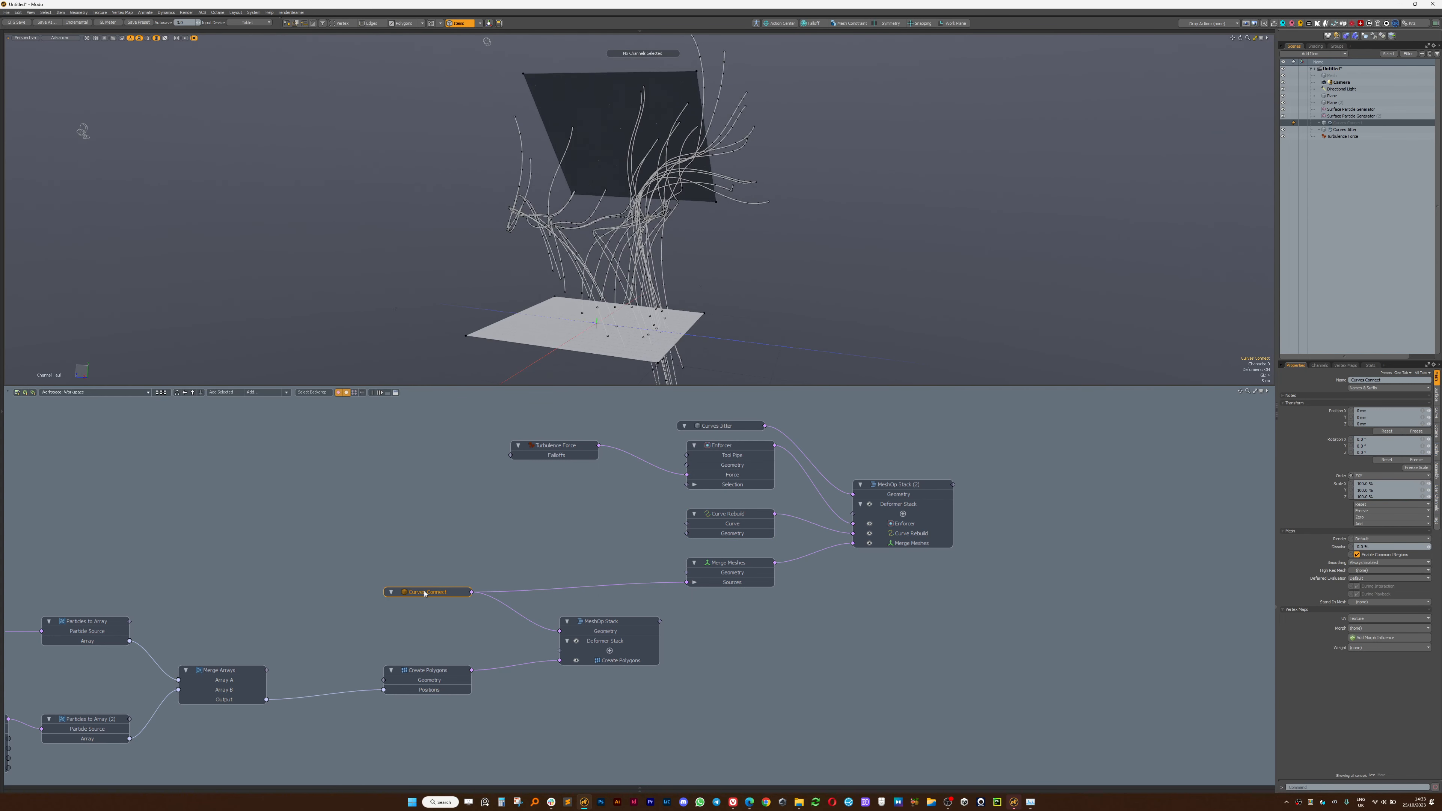
Move the Curves Connect node aside and add a Curve Falloff node to the schematic.
left_click_drag(424, 591, 346, 584)
type("n")
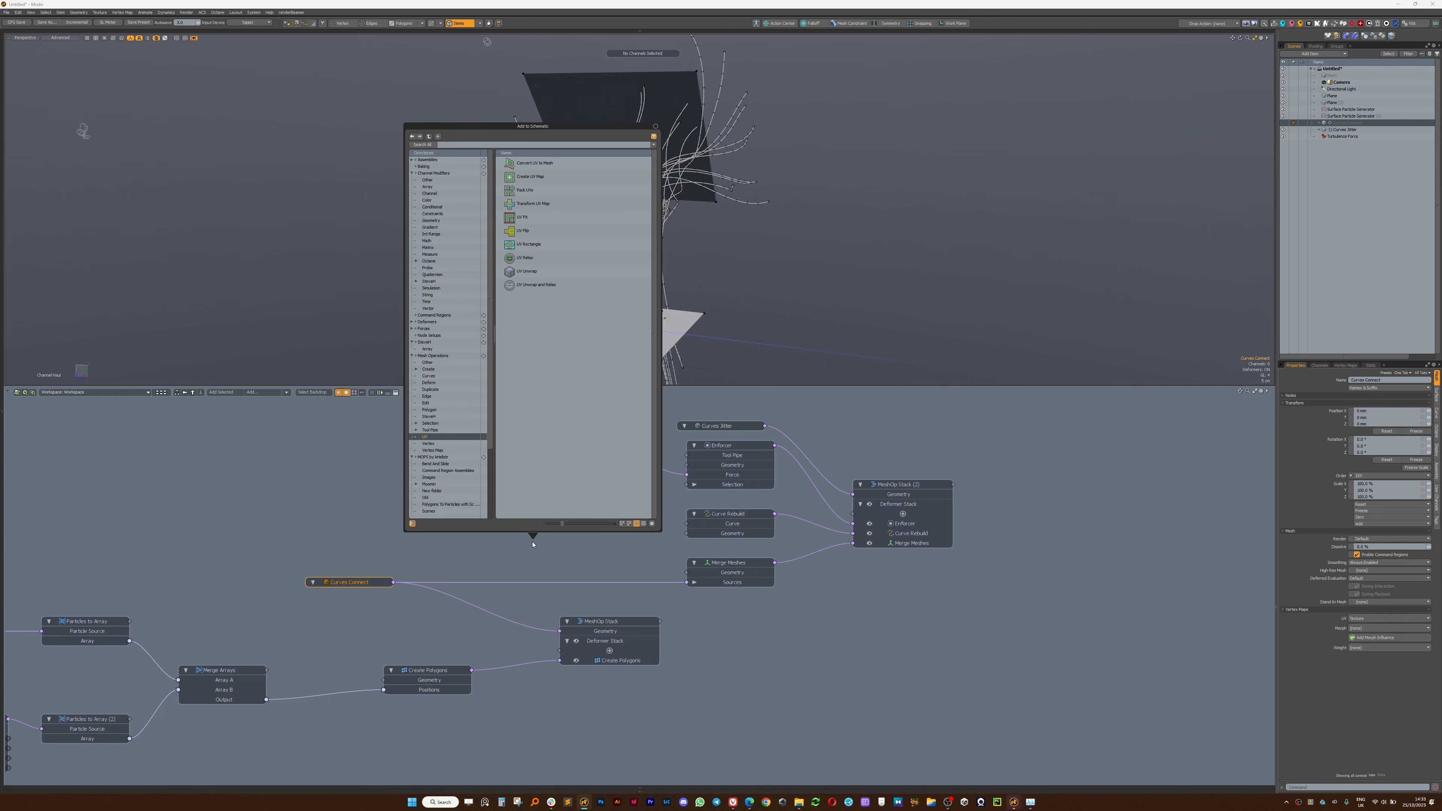
type("curve")
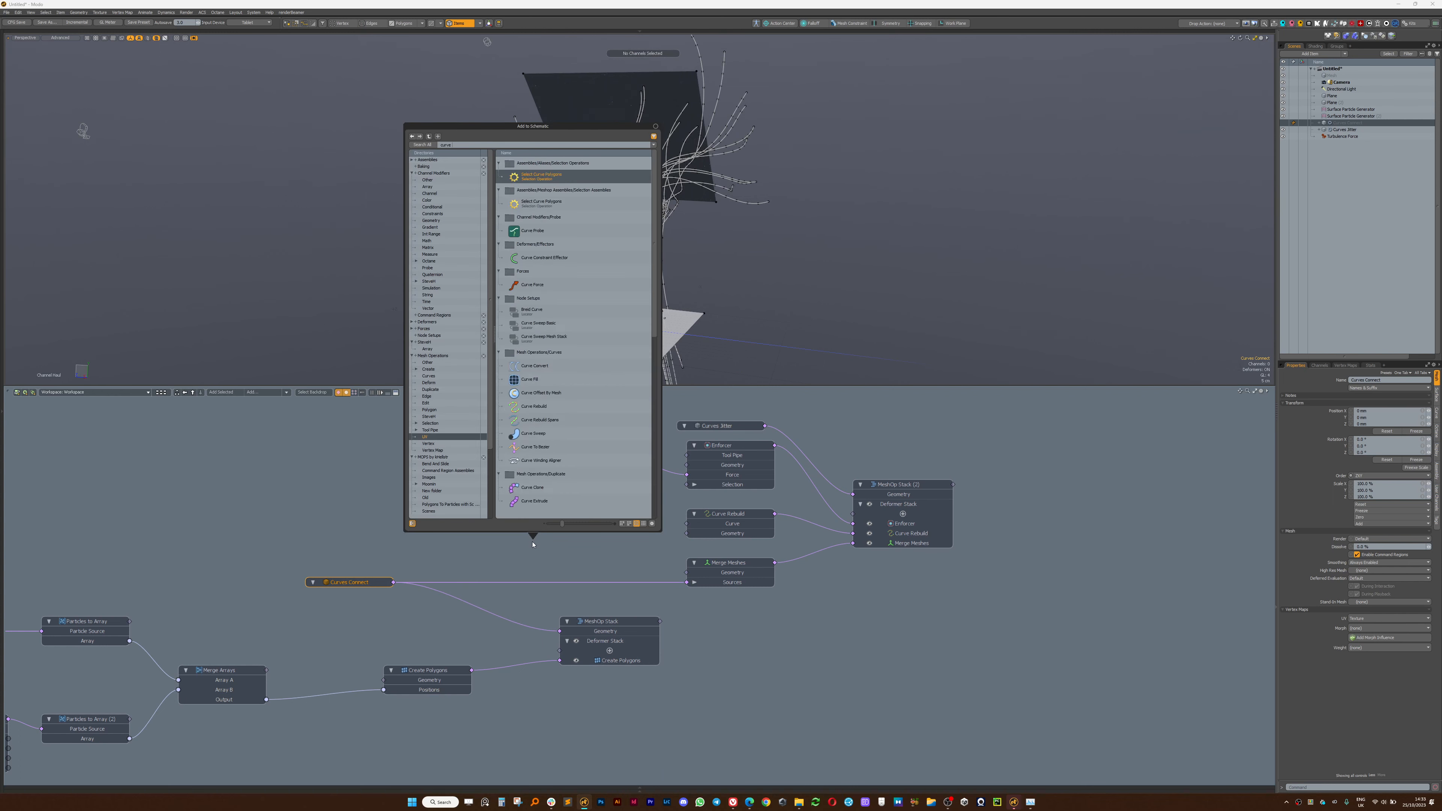
key("Down")
key("Down")
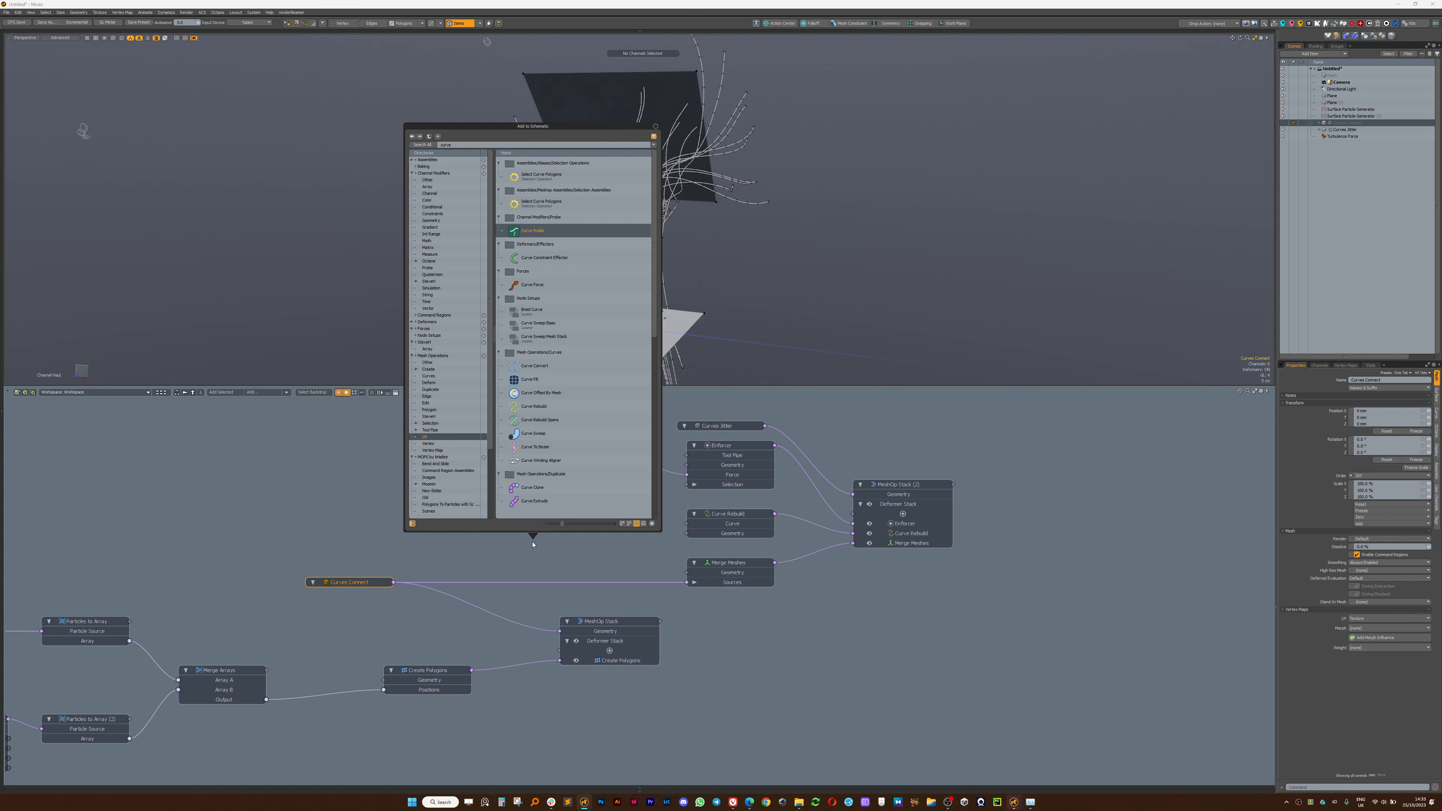
key("Down")
key("Down")
key("Down")
key("Down")
key("Down")
key("Down")
key("Down")
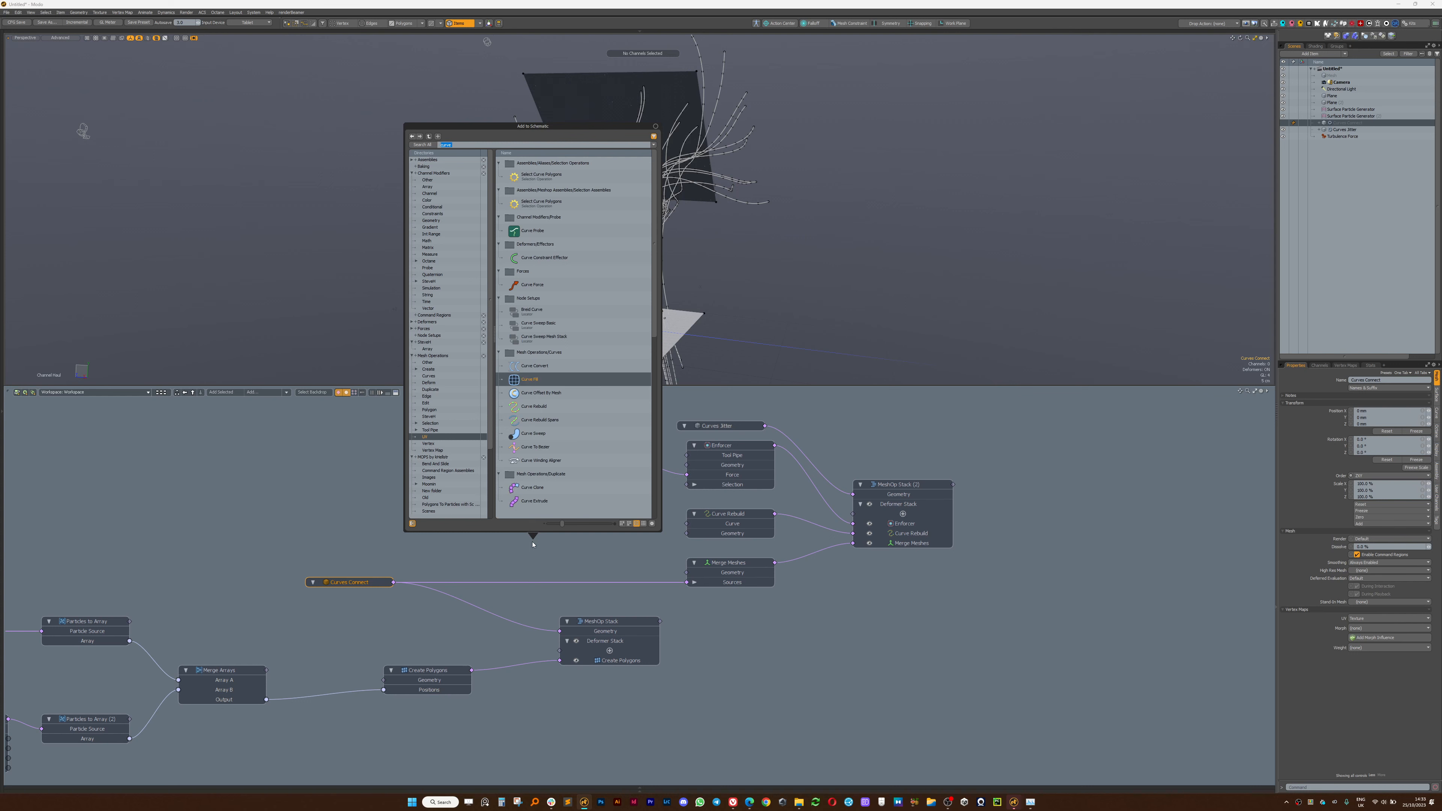
type("g")
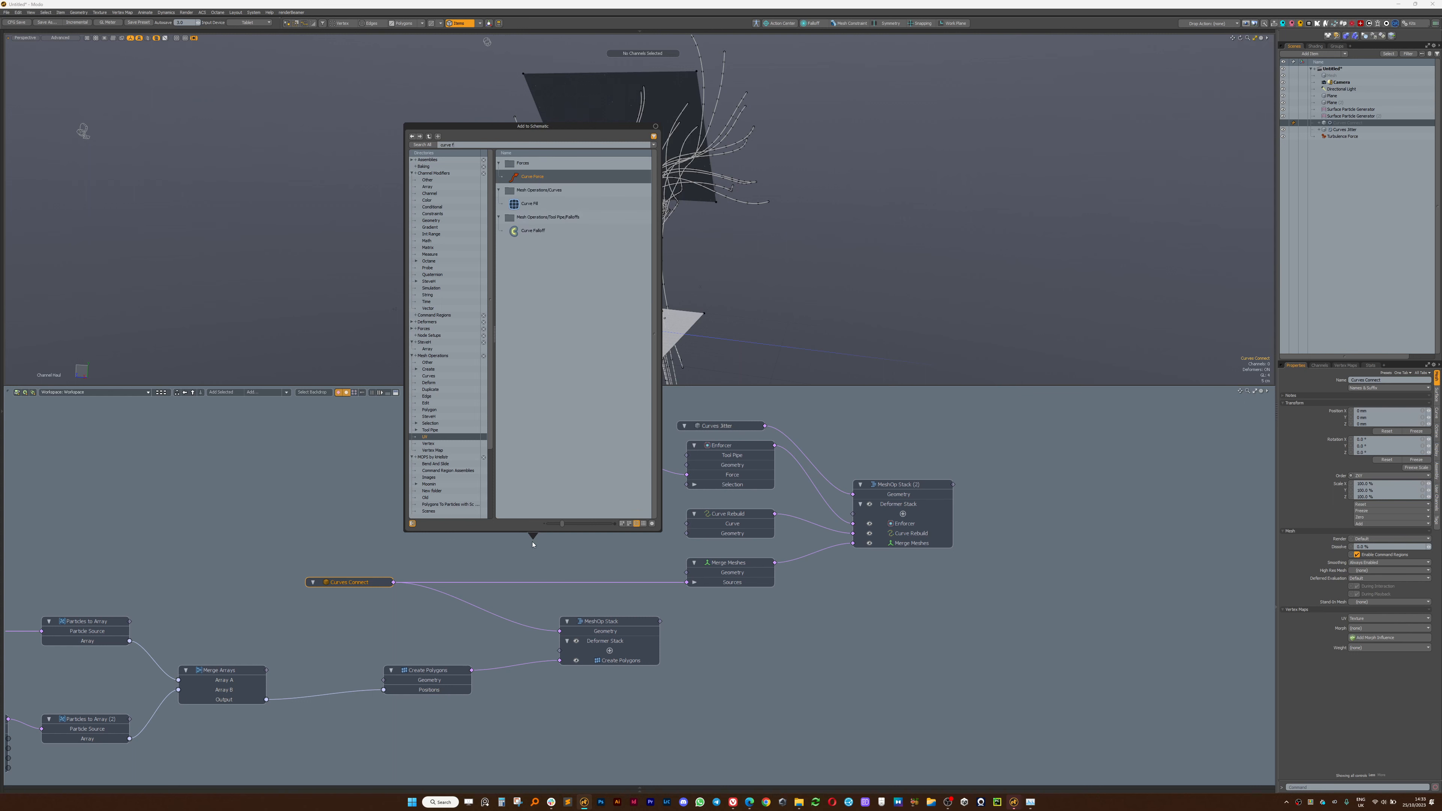
key("Down")
key("Down")
key("Return")
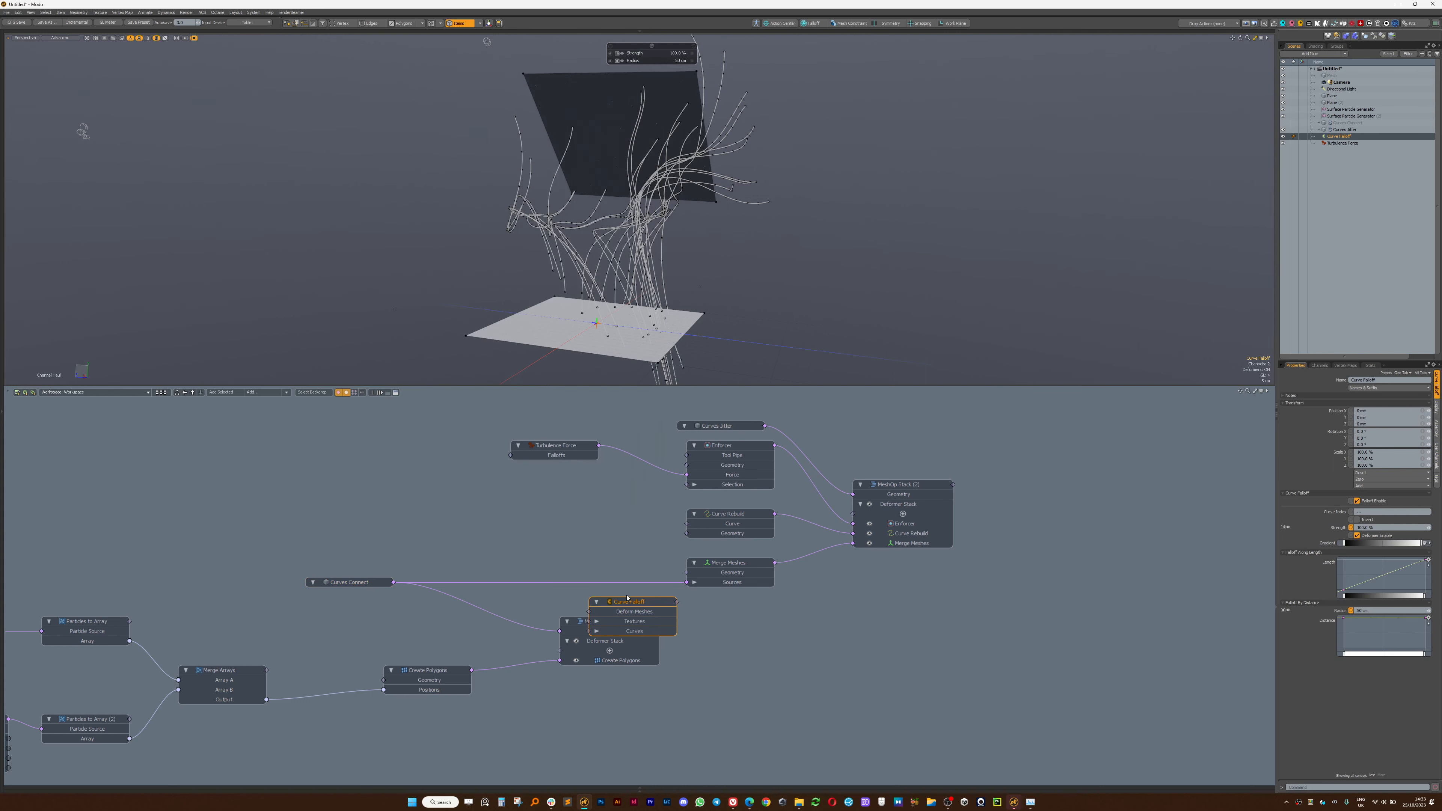
Link Curves Connect to Curve Falloff's Curves input and Curve Falloff to Enforcer's Tool Pipe, arranging the nodes beside Enforcer.
left_click_drag(626, 597, 688, 455)
left_click_drag(393, 582, 579, 494)
left_click(579, 478)
left_click_drag(497, 440, 573, 454)
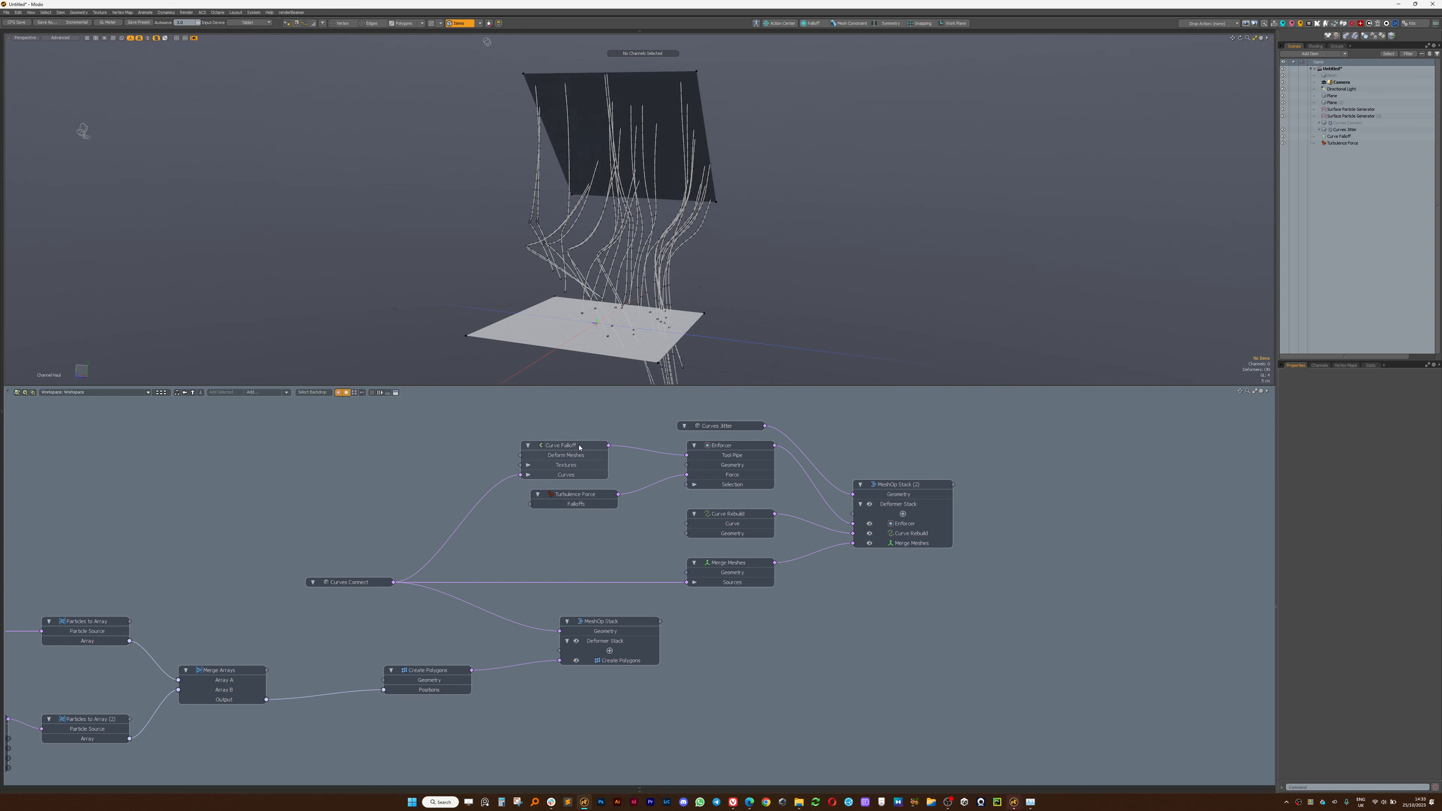
Apply the Bell Curve preset to Curve Falloff's Length gradient.
left_click(579, 447)
left_click_drag(628, 510, 592, 531, "alt")
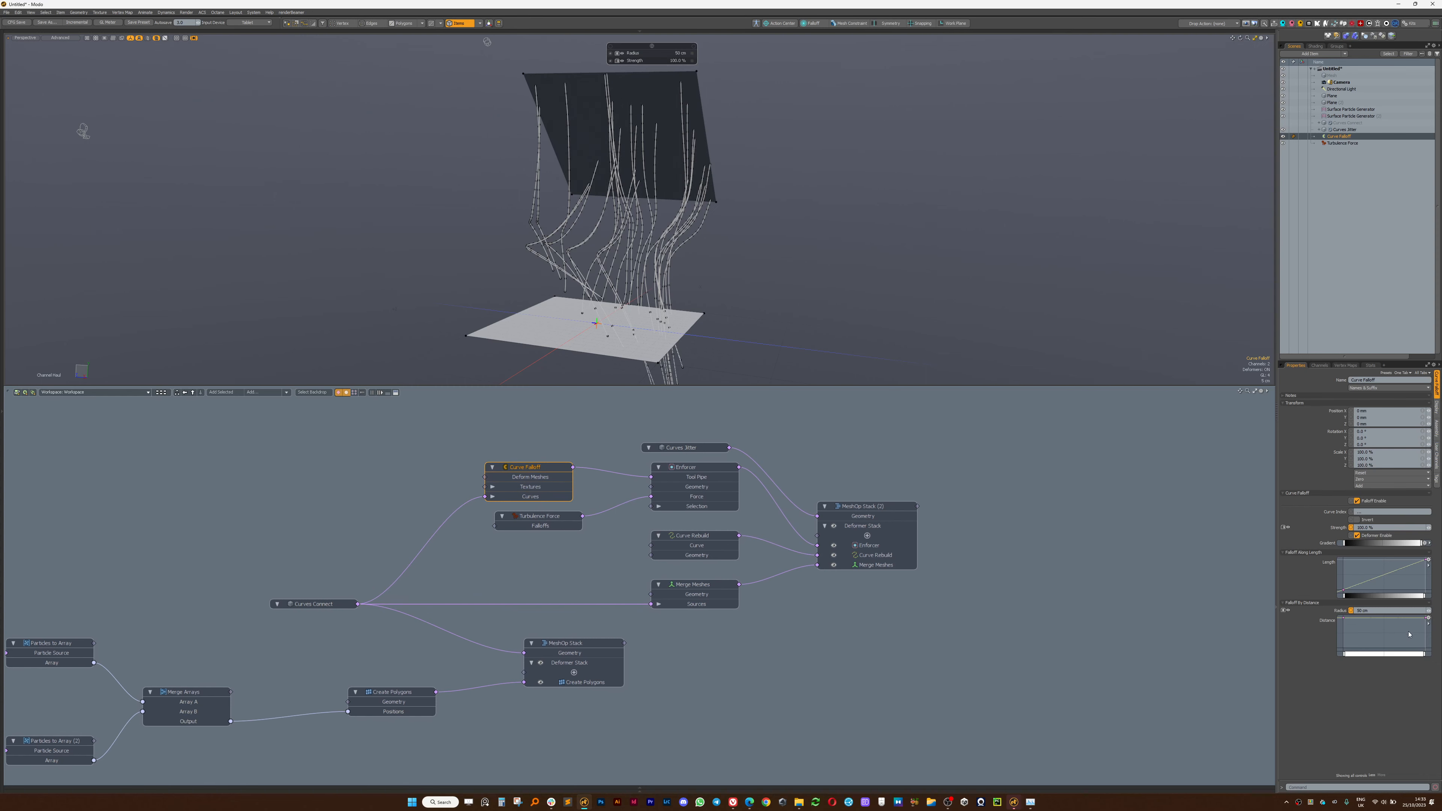
key("p")
left_click(1430, 567)
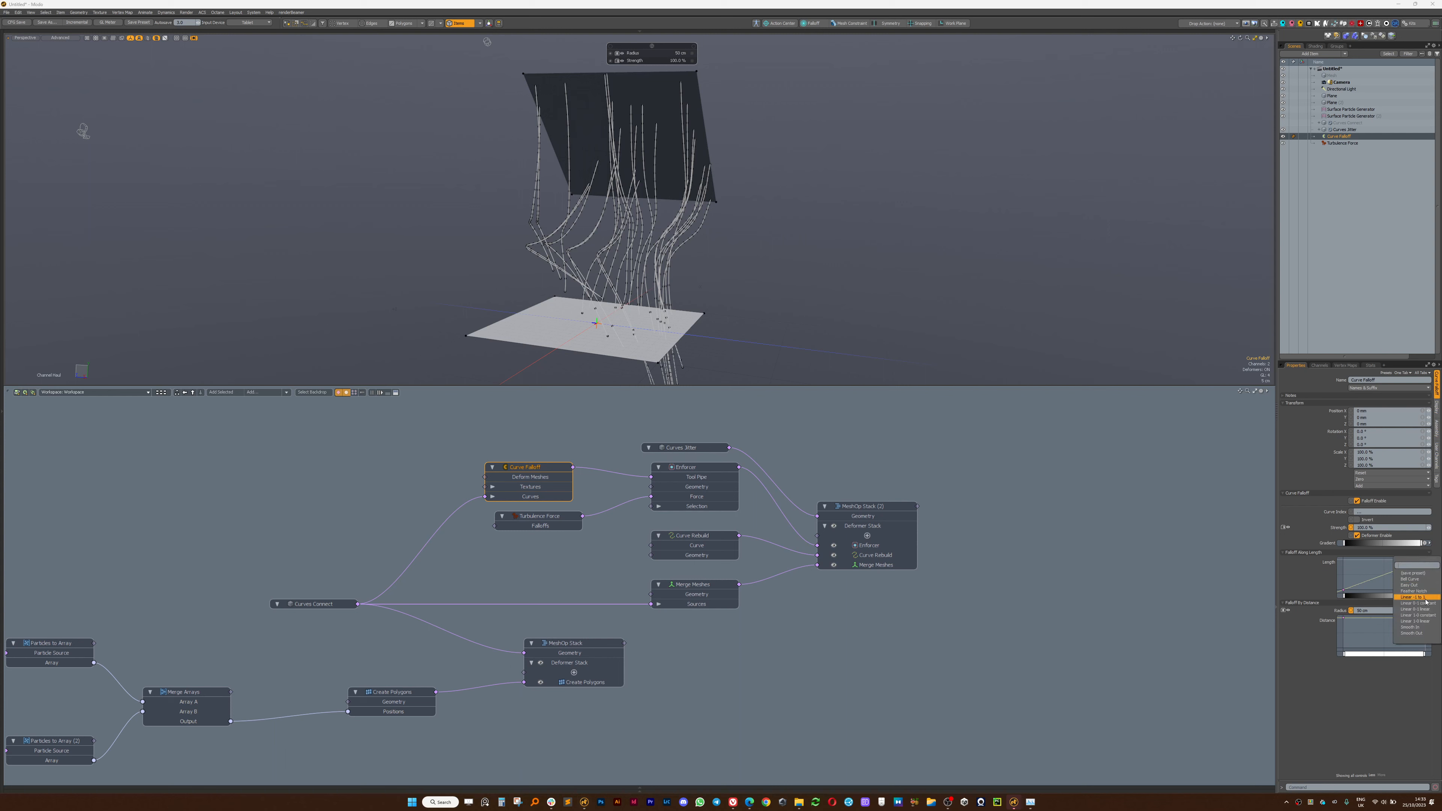
left_click(1414, 578)
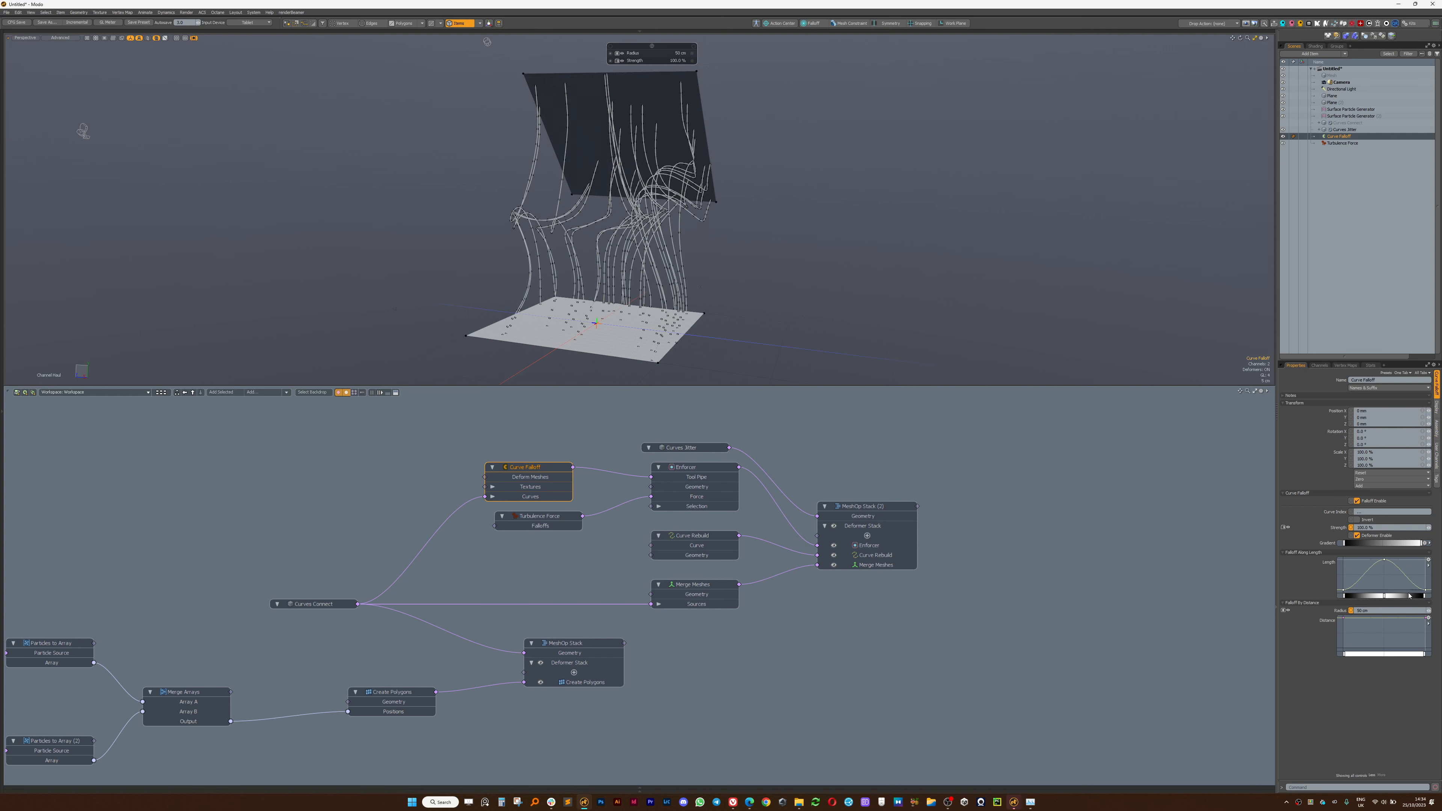
left_click_drag(640, 211, 576, 216, "alt")
Make room beside Curve Falloff and add a Zoom Force node between it and Enforcer.
scroll(704, 571, "down", 3)
mouse_move(590, 545)
left_mouse_down("alt")
mouse_move(599, 516)
mouse_move(600, 538)
left_mouse_up("alt")
left_click_drag(598, 470, 546, 480)
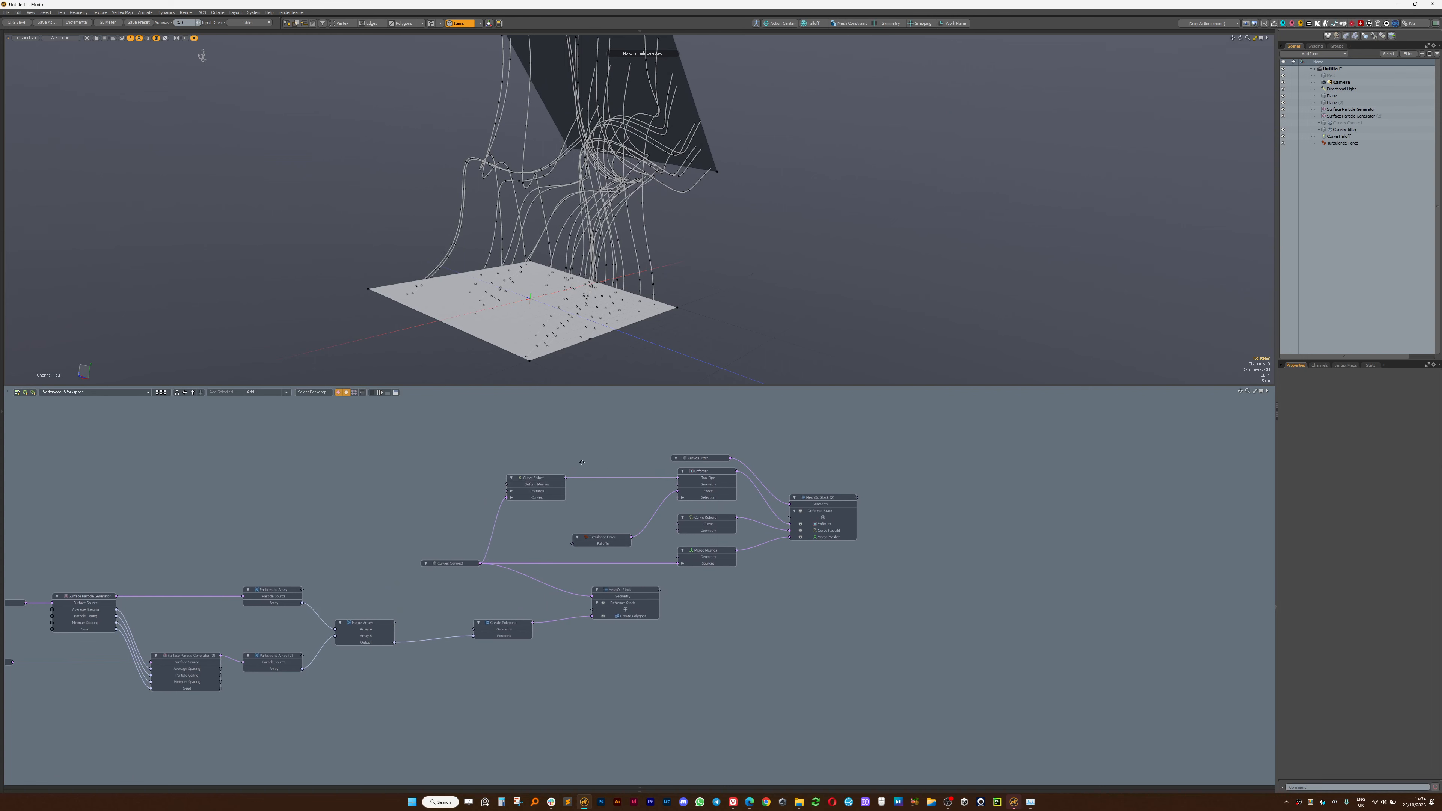
key("Tab")
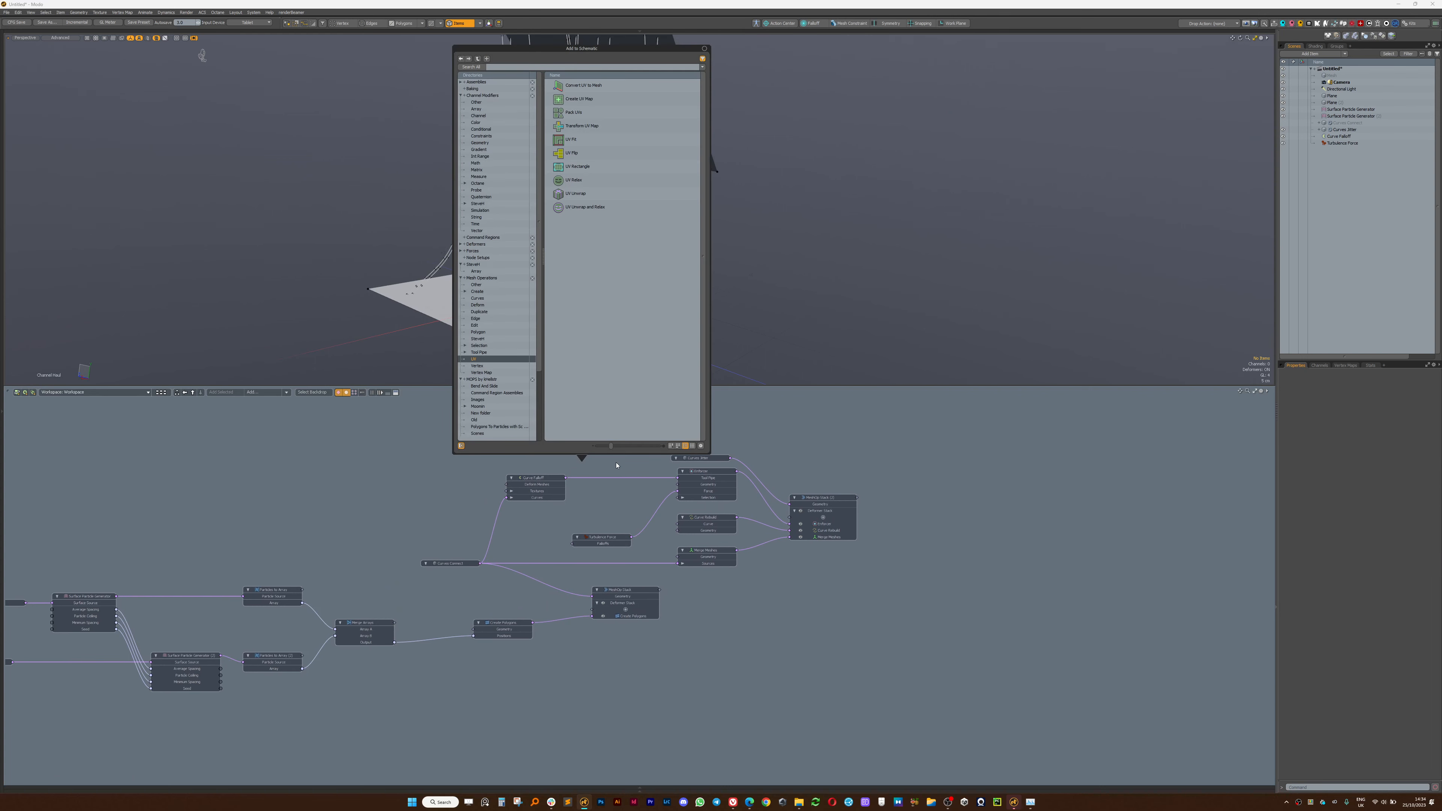
type("zoom")
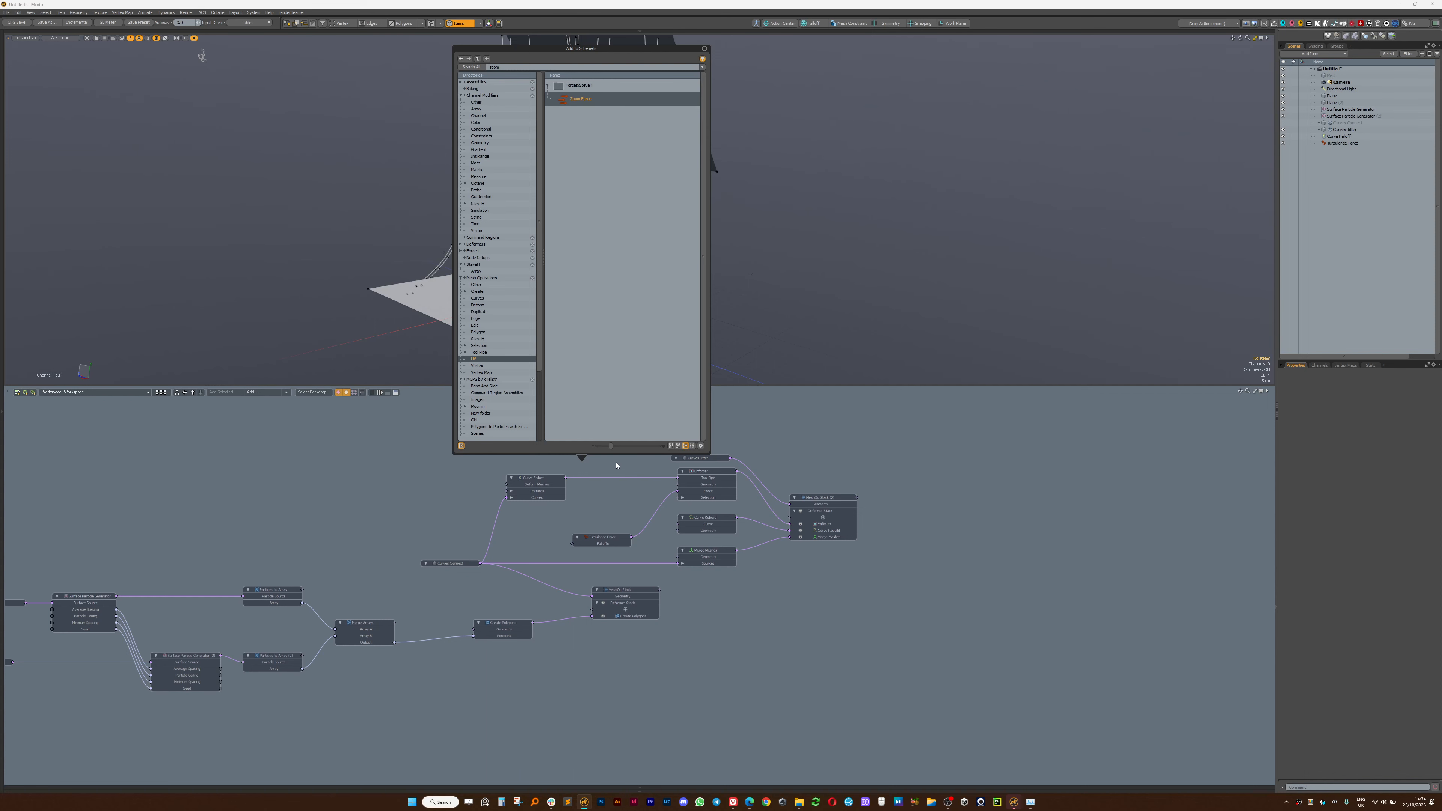
key("Return")
left_click_drag(674, 614, 602, 487)
scroll(592, 487, "up", 3)
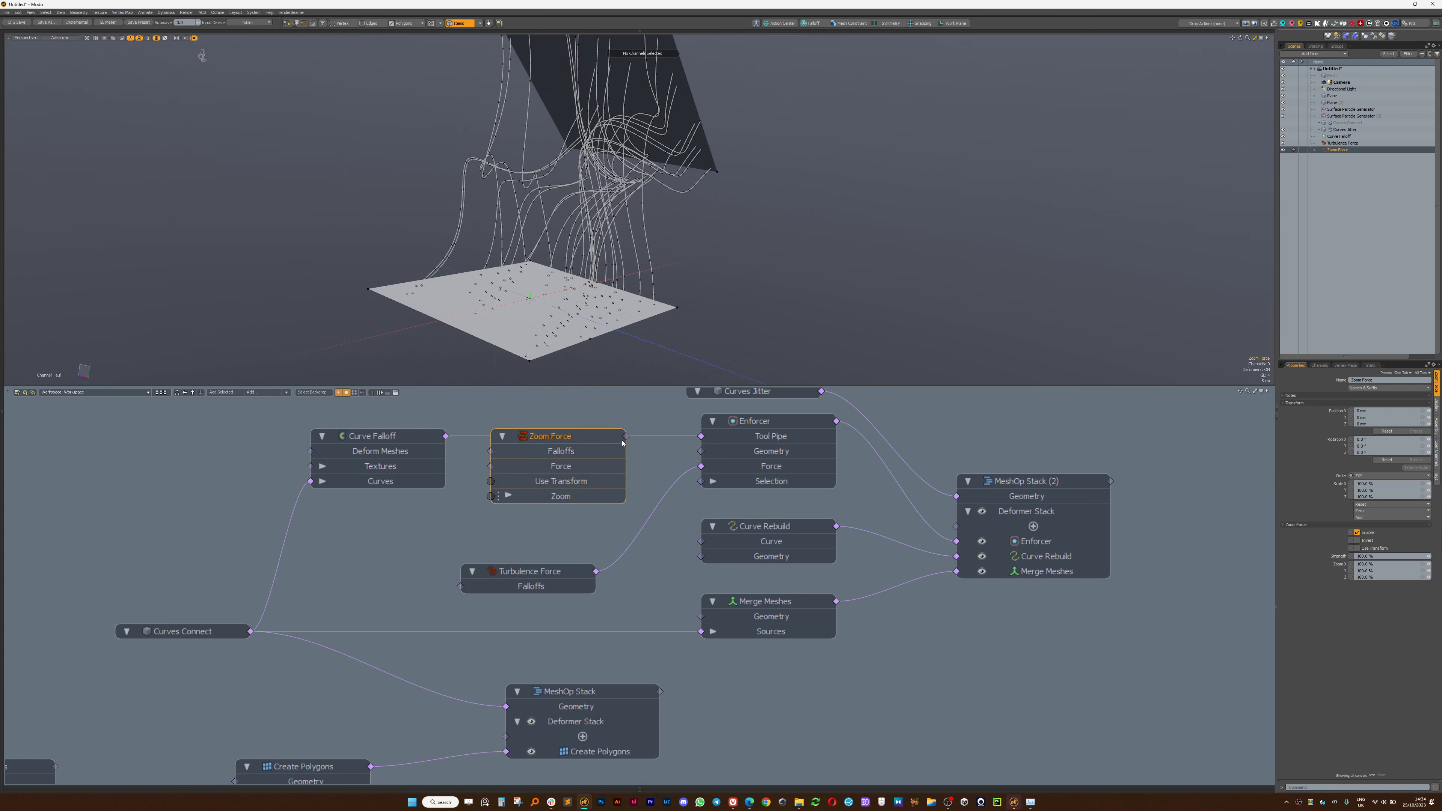
Try to reroute Curve Falloff's output from Enforcer into Zoom Force, and undo the rerouting.
scroll(591, 486, "up", 3)
left_click_drag(307, 665, 232, 663)
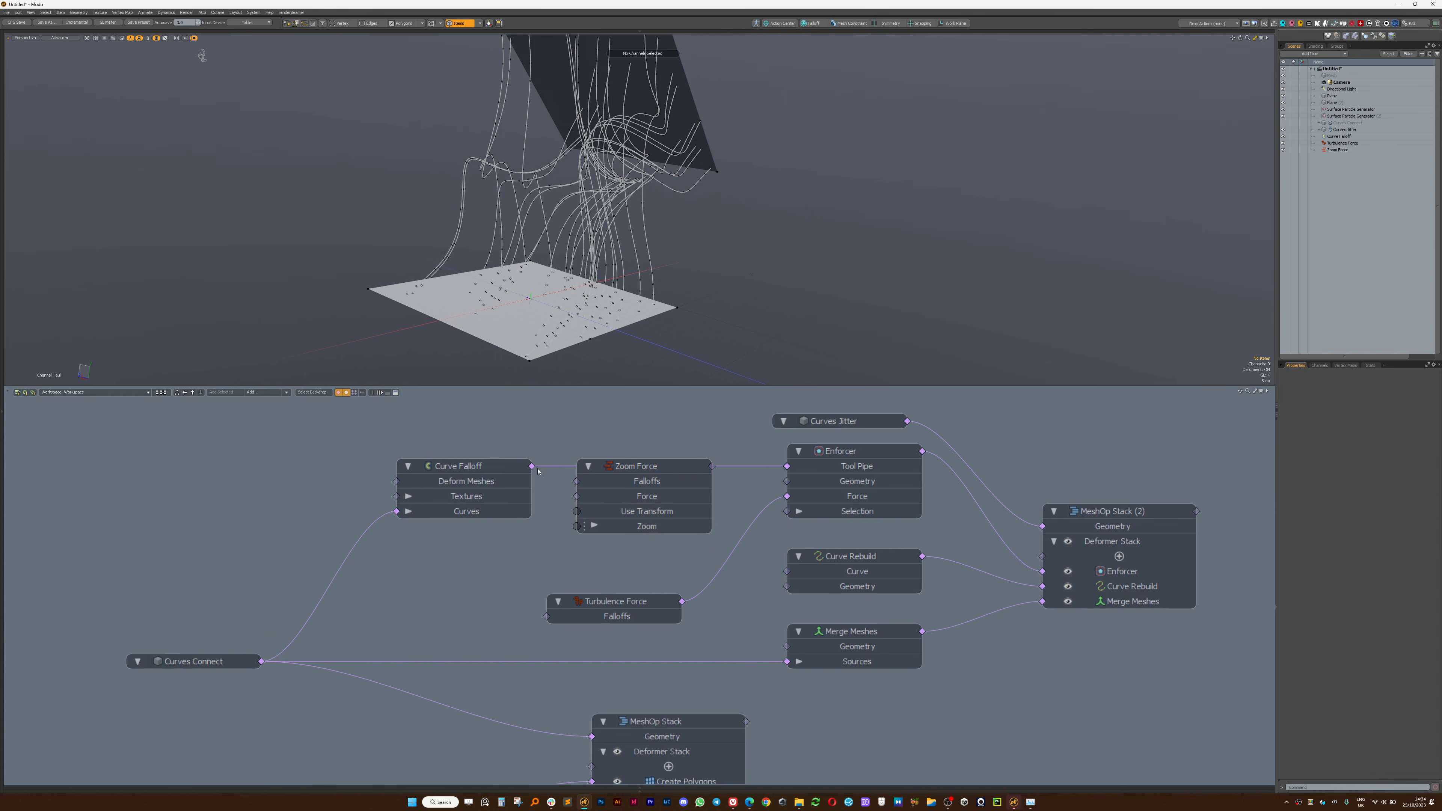
left_click_drag(483, 468, 459, 469)
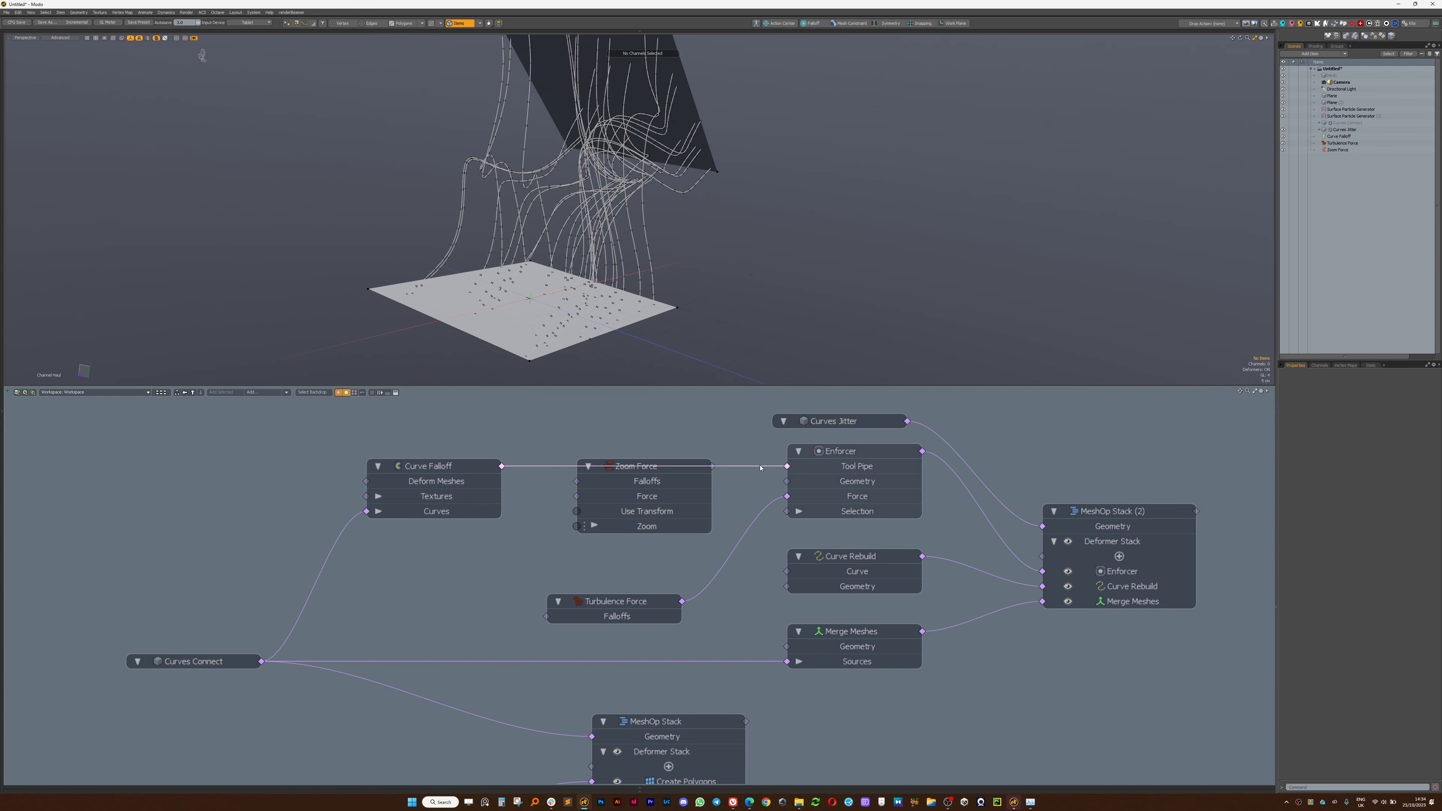
mouse_move(786, 466)
left_mouse_down()
mouse_move(556, 461)
mouse_move(561, 484)
mouse_move(581, 481)
left_mouse_up()
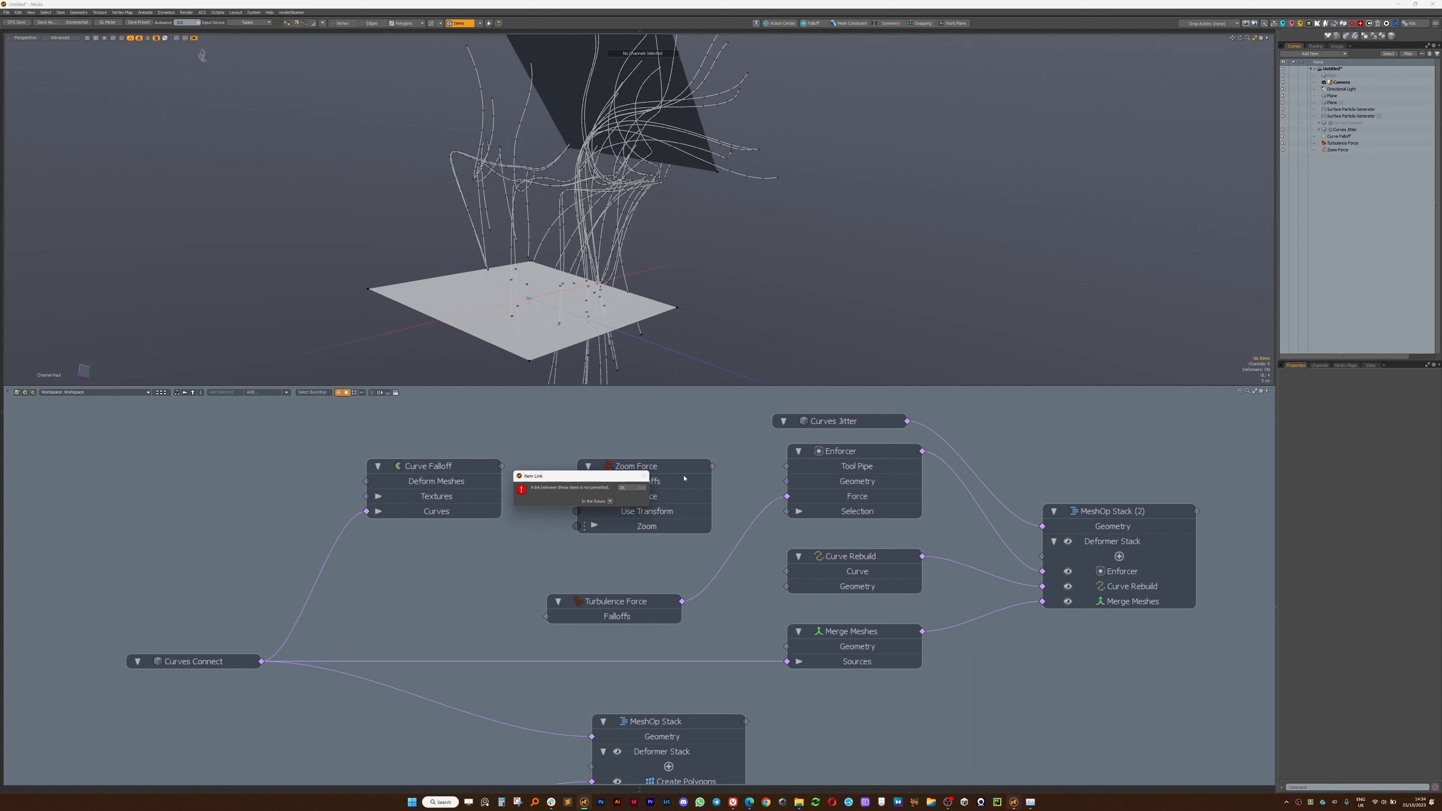
left_click(618, 486)
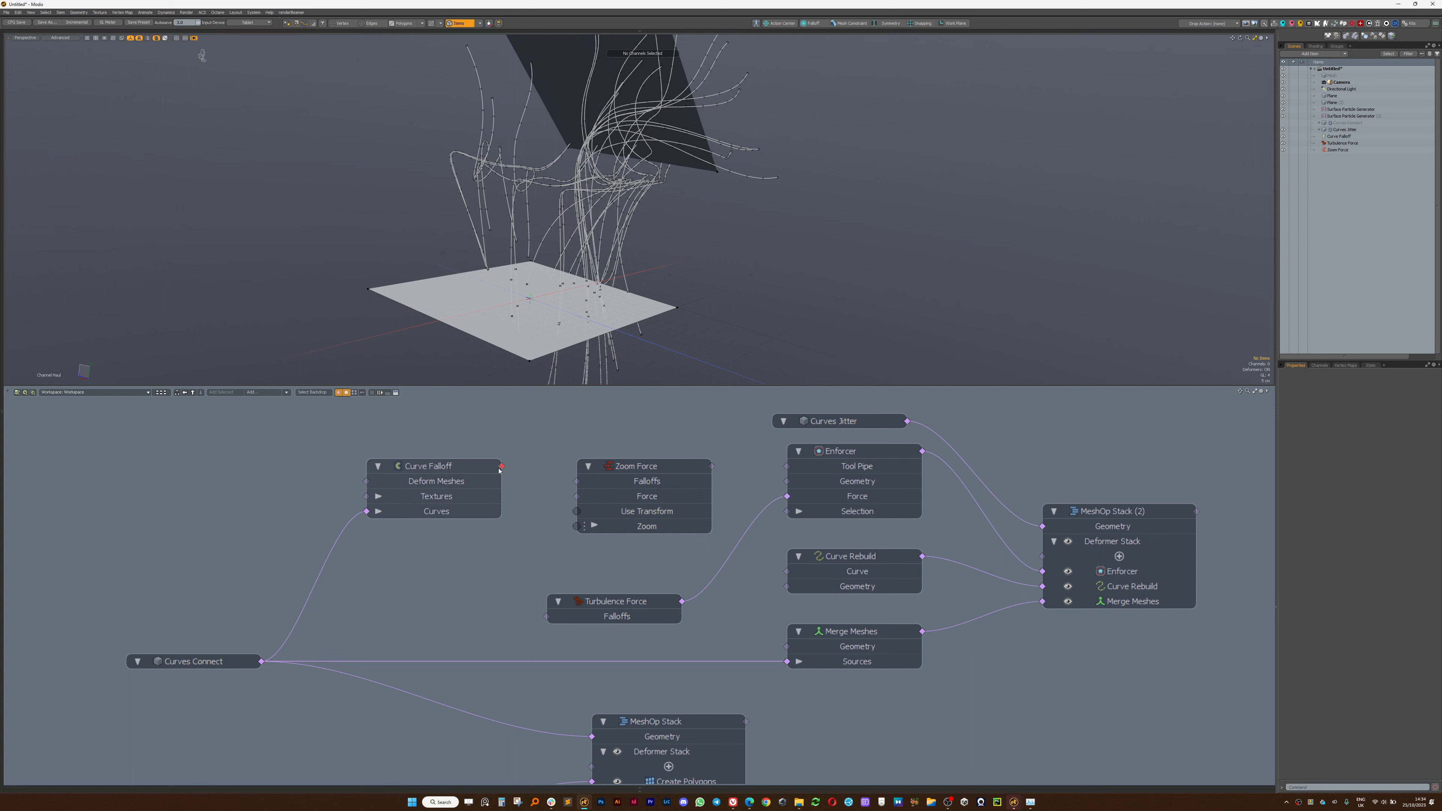
left_click_drag(501, 466, 622, 499)
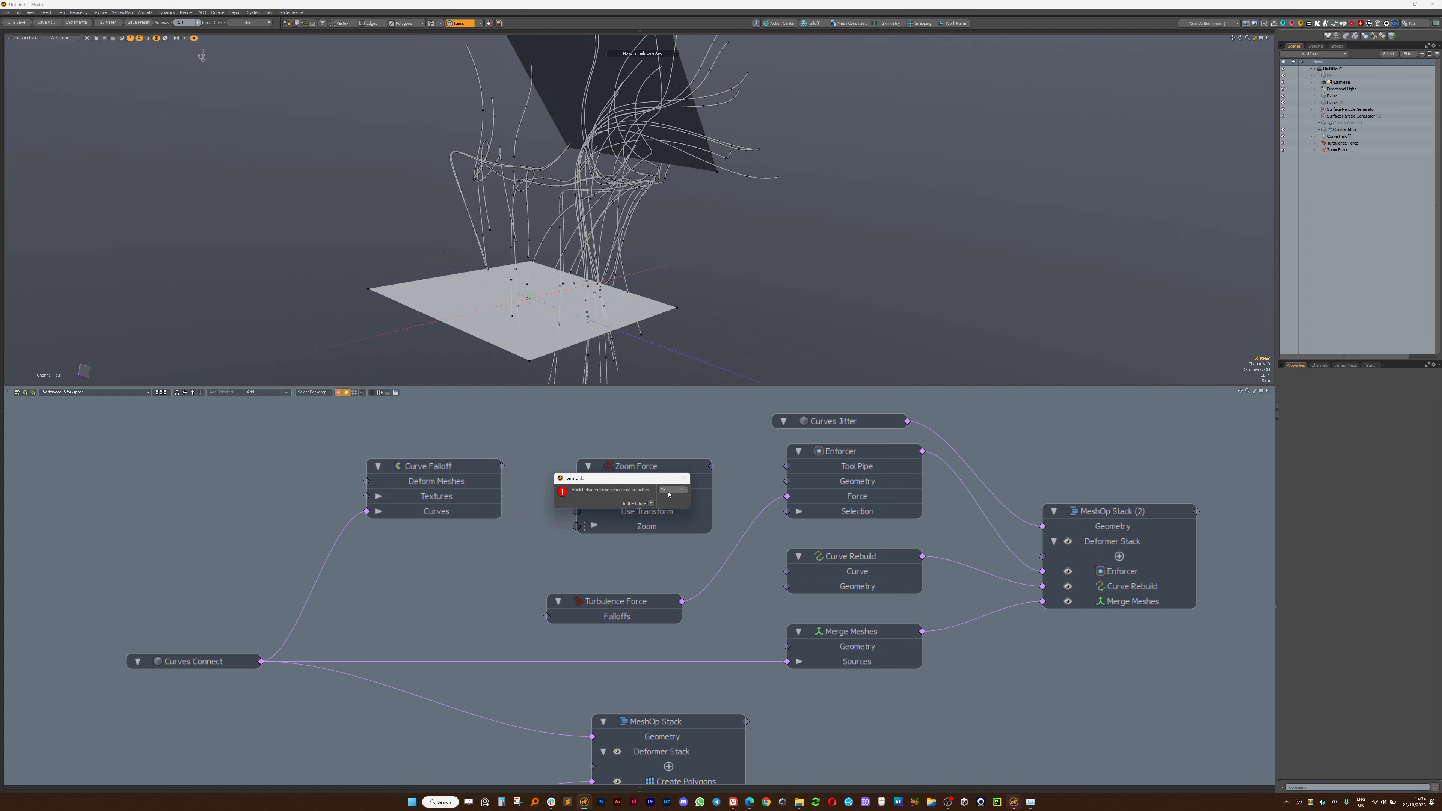
left_click(665, 491)
key("ctrl+z")
key("ctrl+z")
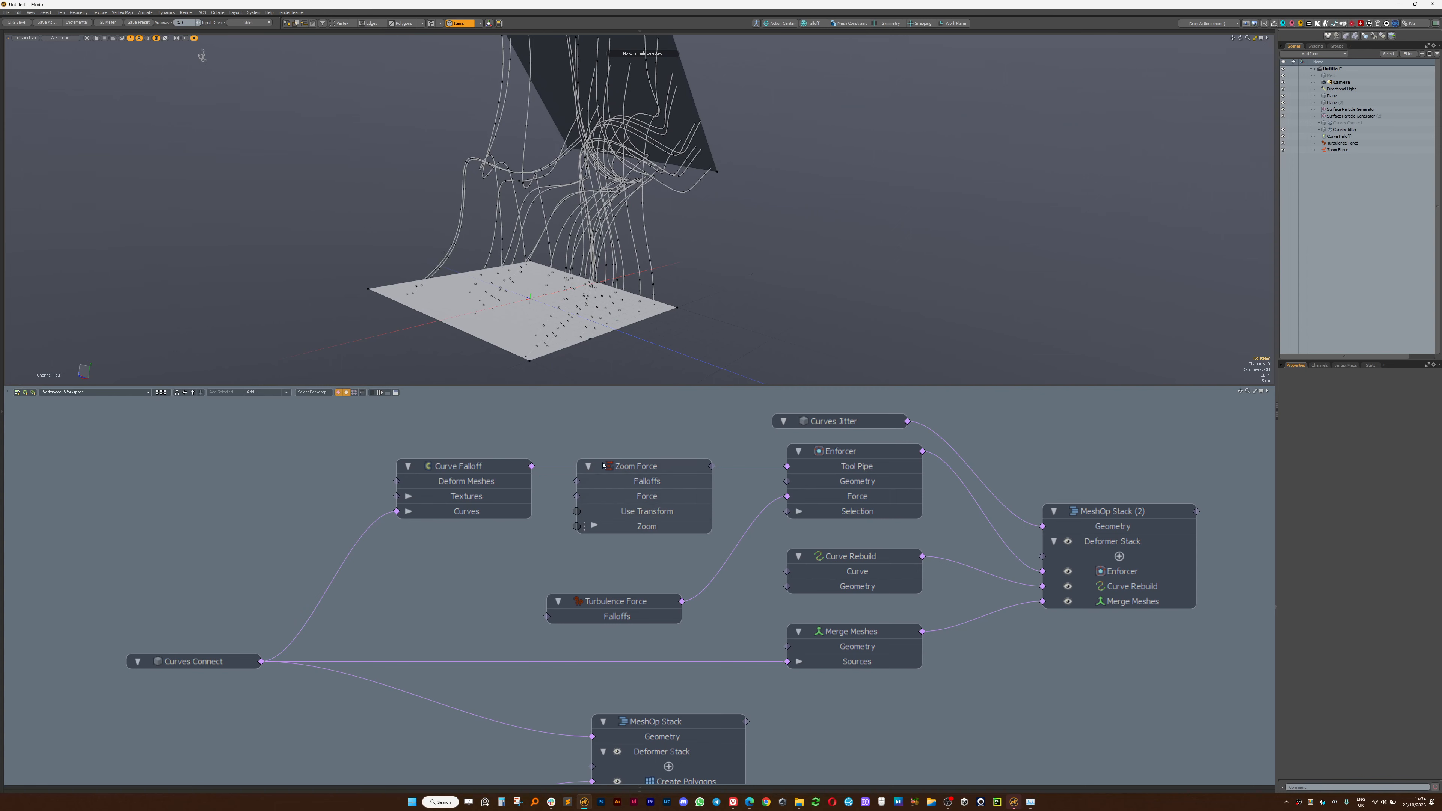
Link Turbulence Force to Zoom Force's Force input and Zoom Force to Enforcer's Force input, rearranging the force nodes.
scroll(603, 466, "down", 3)
left_click_drag(621, 551, 523, 542)
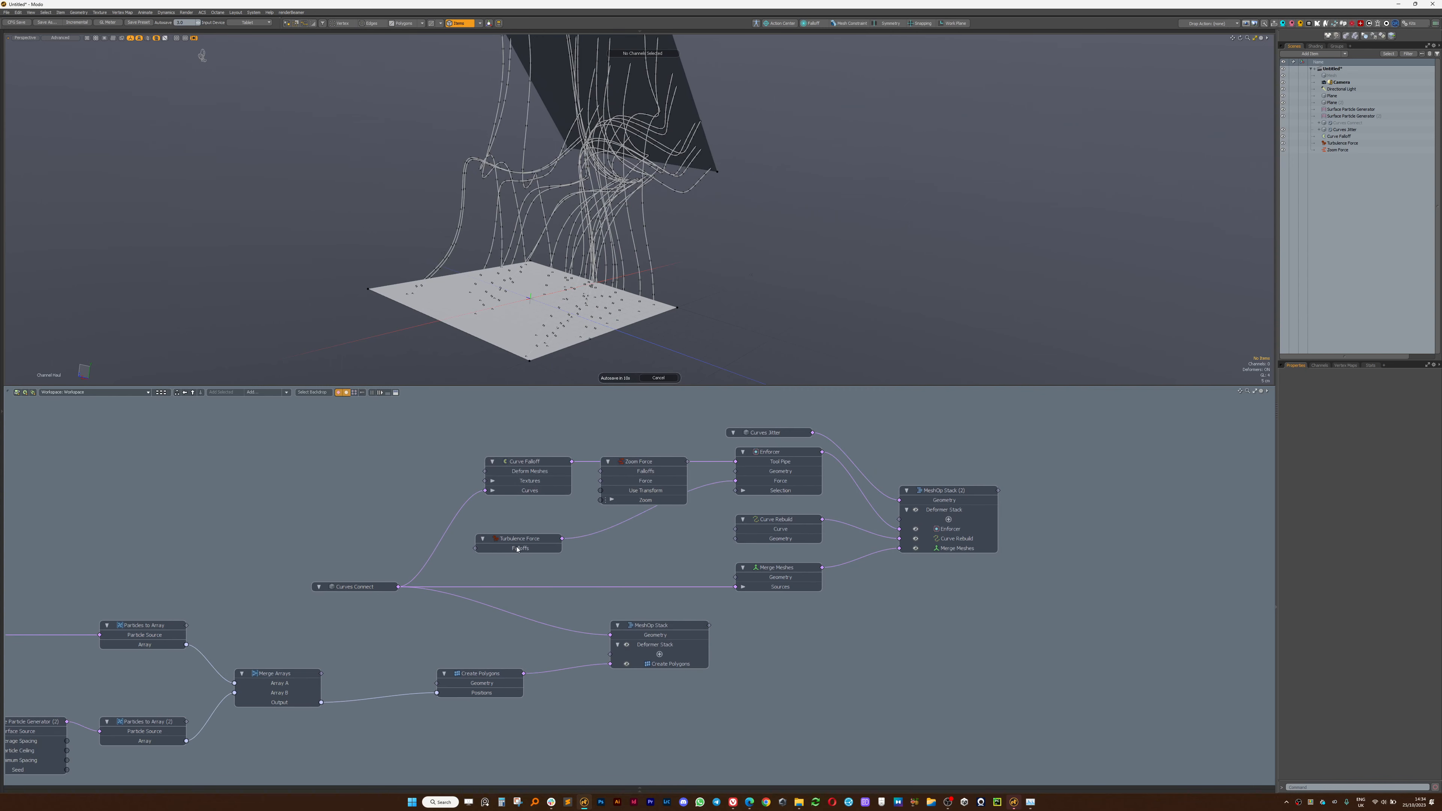
scroll(612, 507, "up", 3)
left_click_drag(669, 366, 688, 395, "alt+shift")
left_click_drag(741, 494, 555, 532)
left_click_drag(659, 524, 748, 495)
Test Zoom Force with a zoom of 10% on all axes and then set it to 5%.
left_click(600, 526)
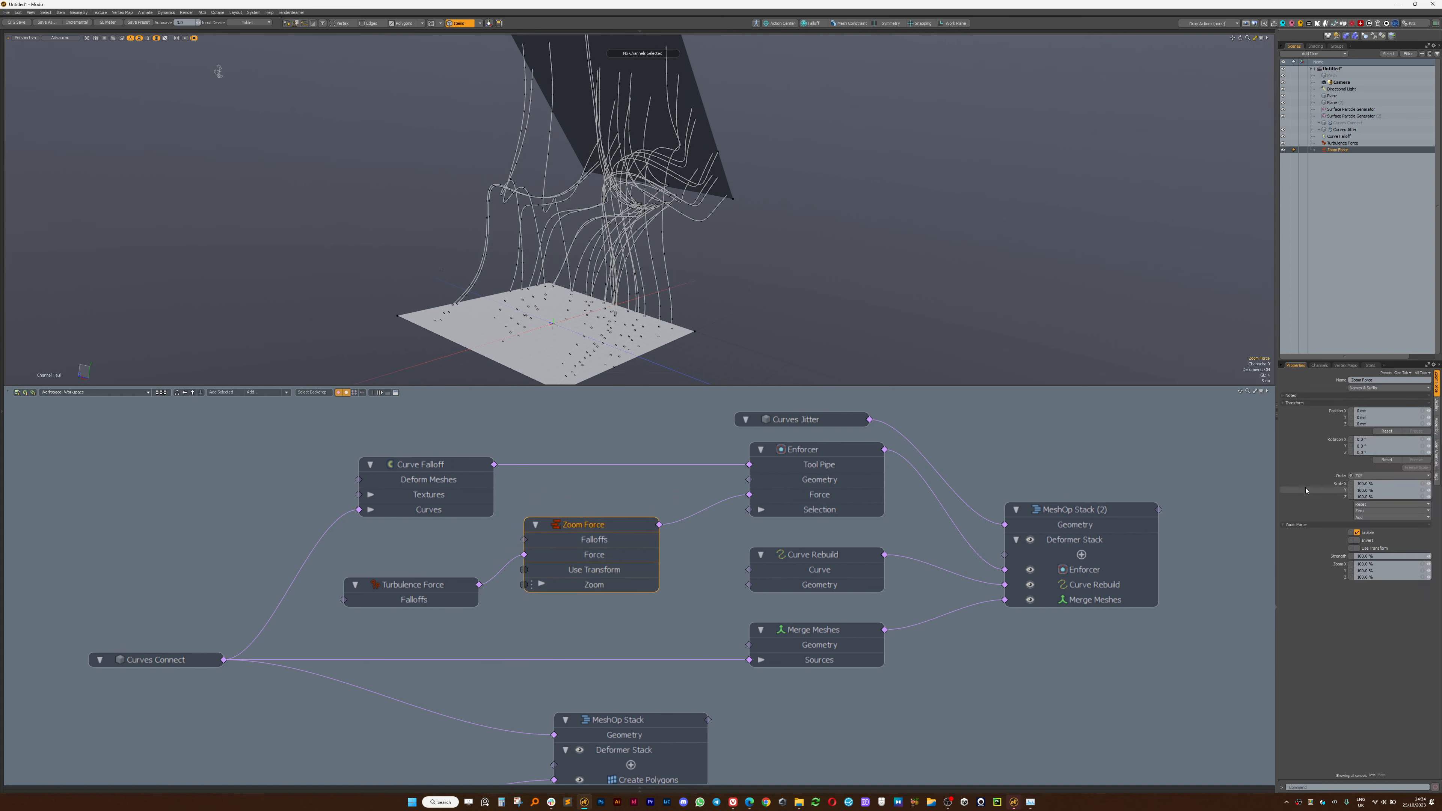
left_click(1392, 564)
type("10")
key("Return")
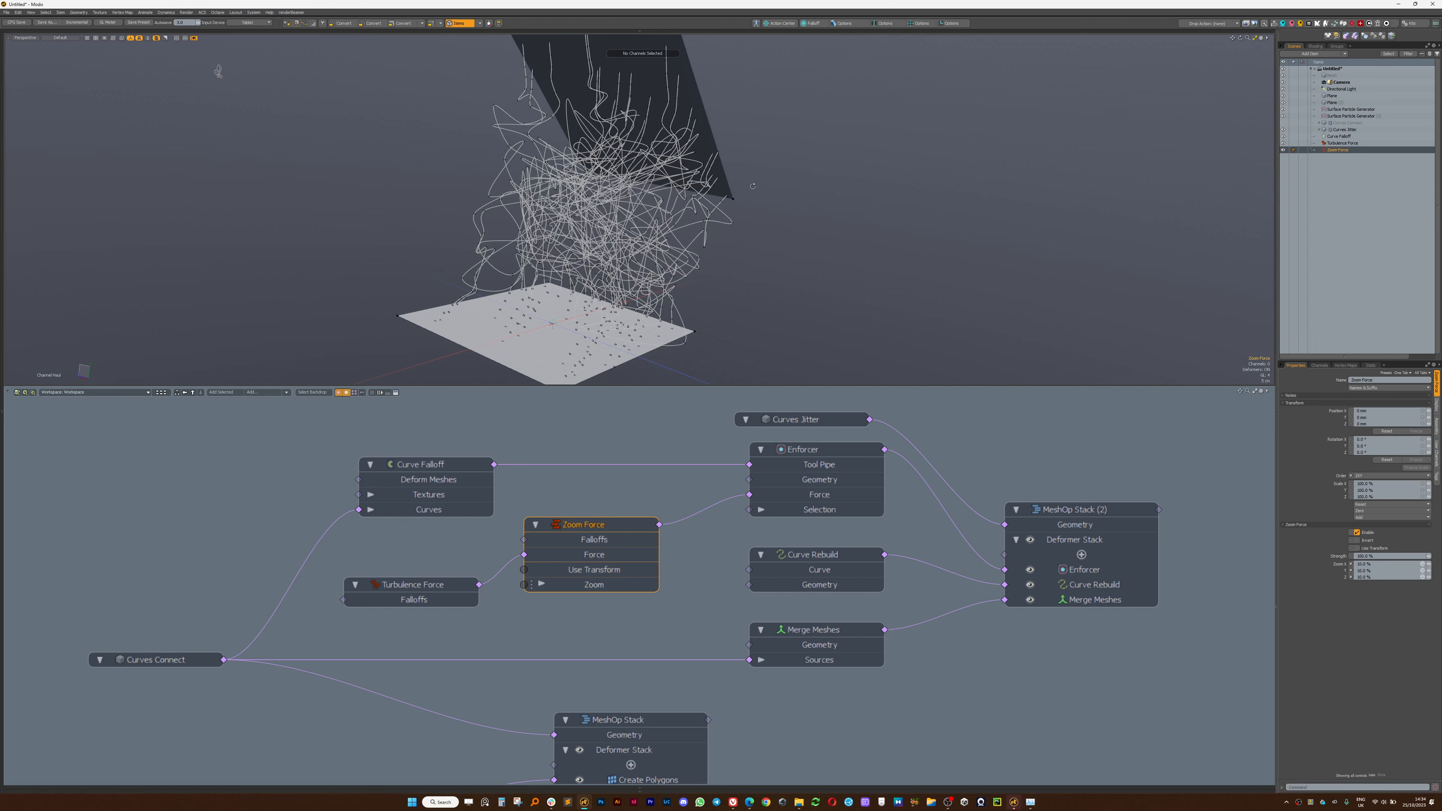
left_click_drag(528, 267, 265, 99, "alt")
left_click(1378, 564)
type("5")
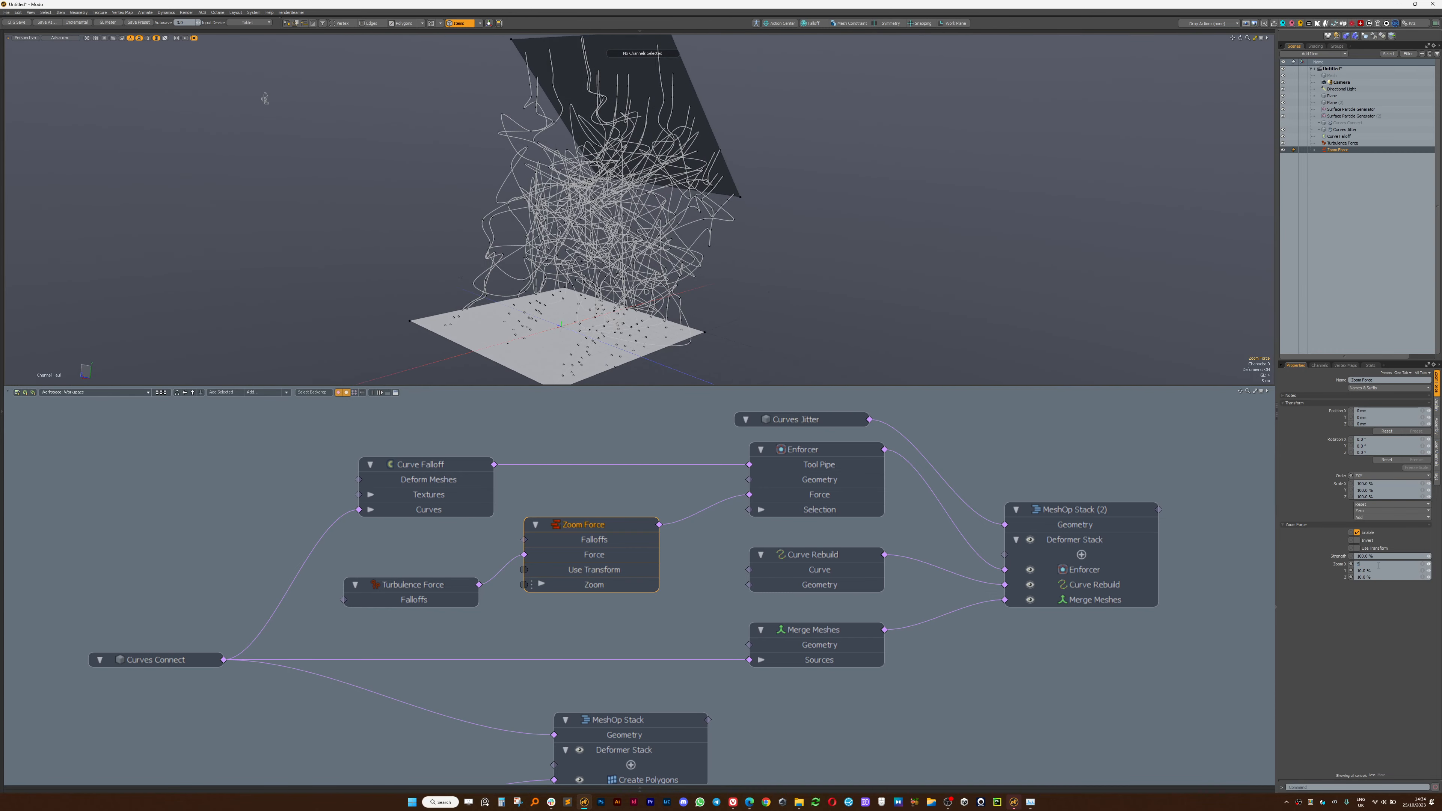
key("Return")
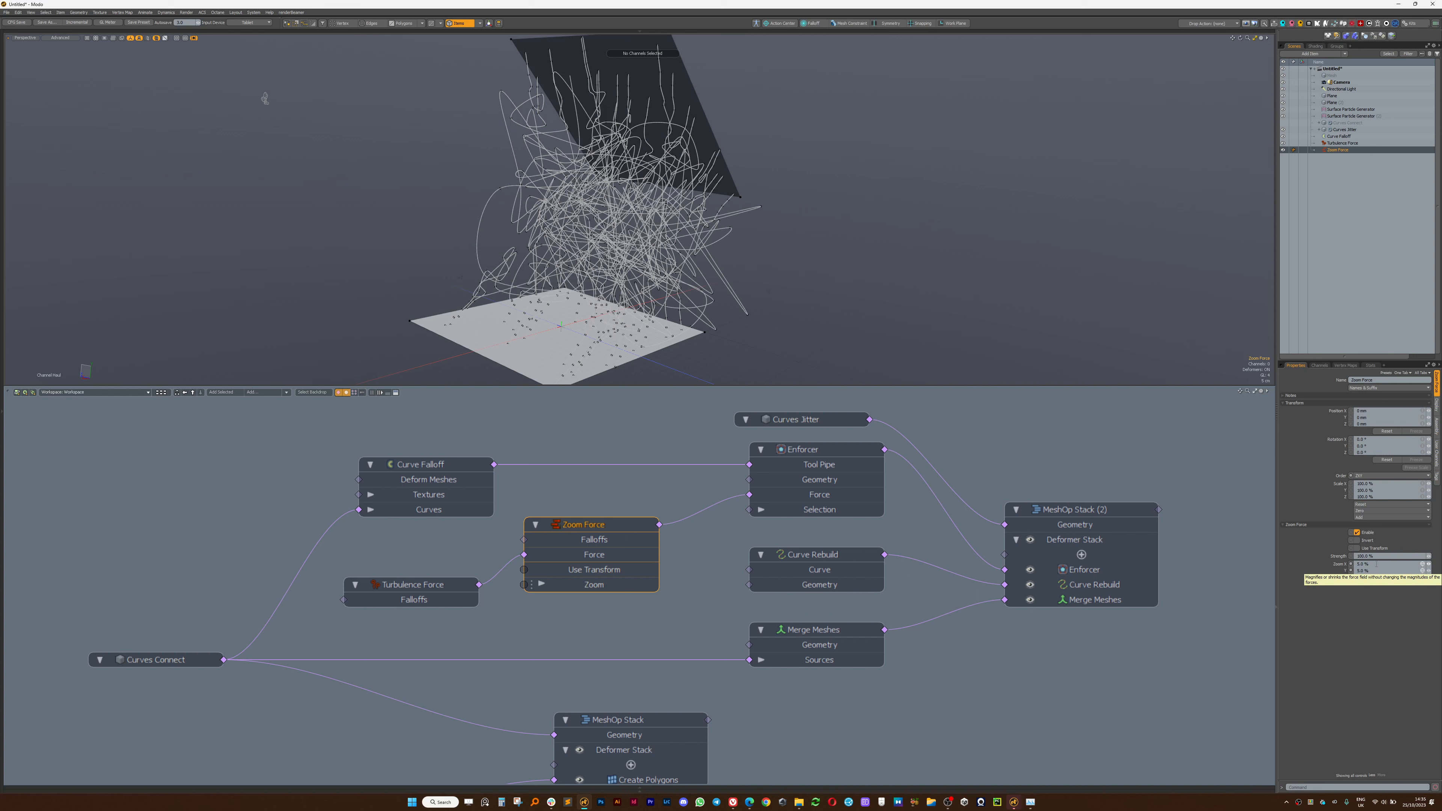
Test a Zoom Force strength of 50% and then set it to 15%.
left_click(1382, 557)
type("50")
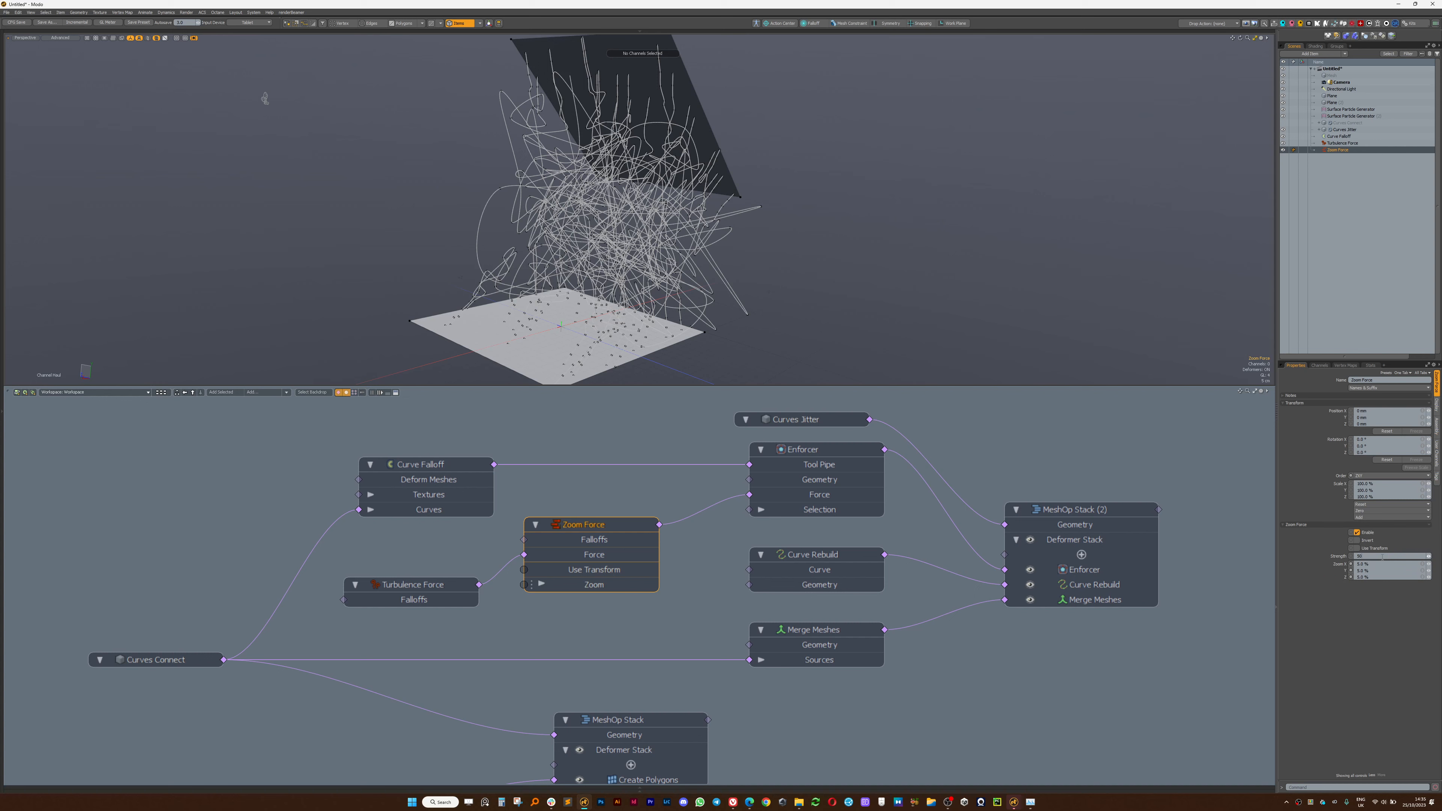
key("Return")
left_click(1382, 557)
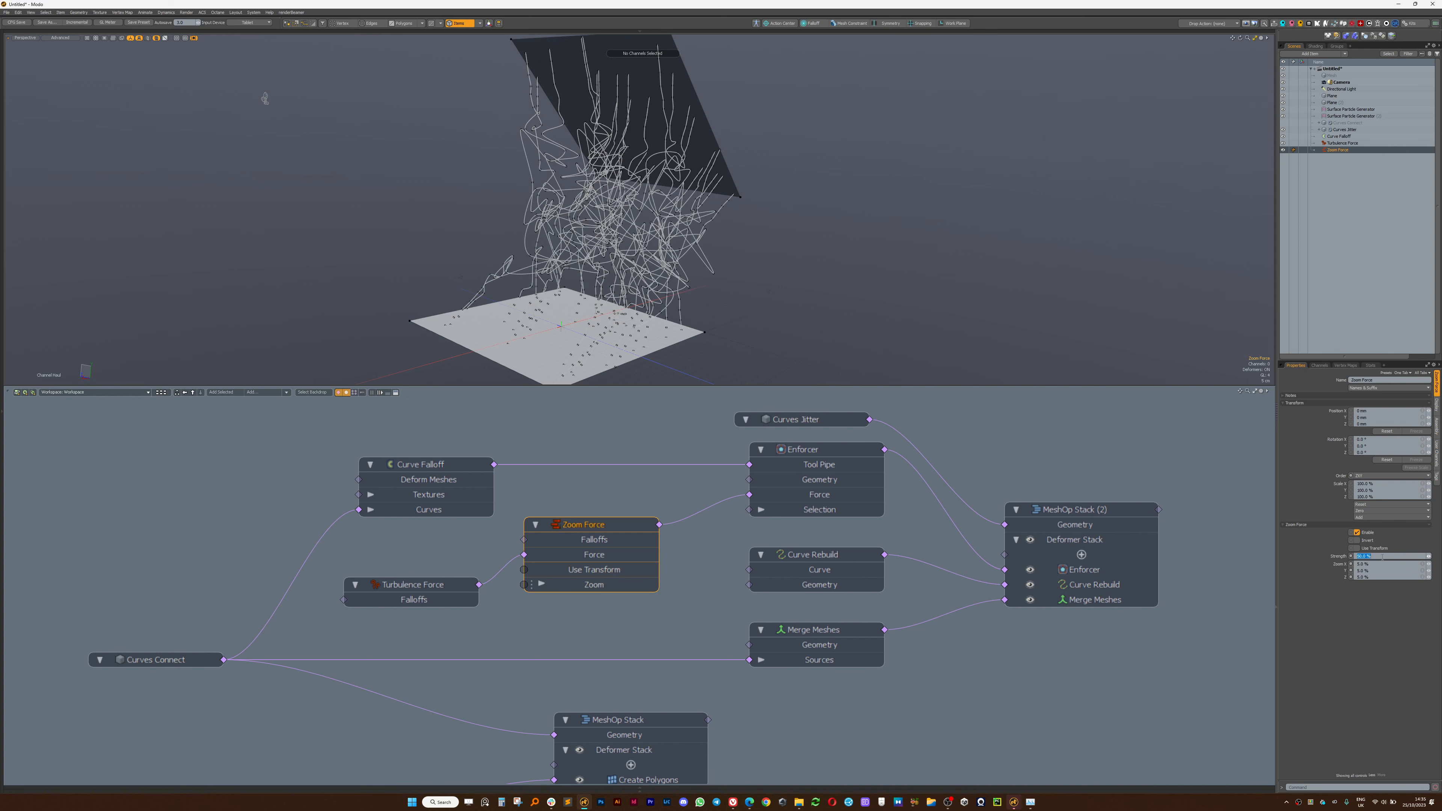
type("15")
key("Return")
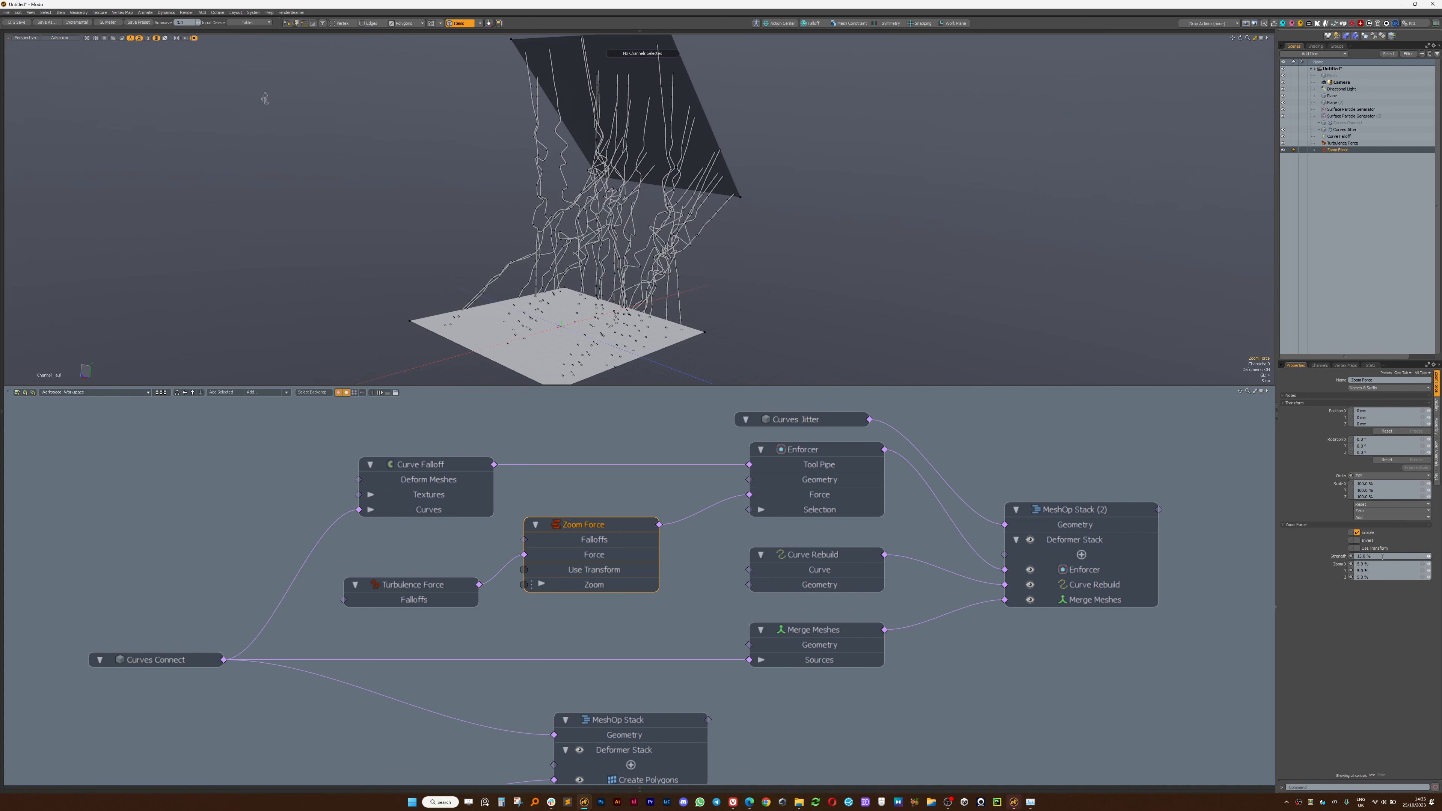
mouse_move(693, 253)
left_mouse_down("alt")
mouse_move(624, 205)
mouse_move(681, 190)
mouse_move(607, 333)
mouse_move(717, 215)
mouse_move(738, 171)
mouse_move(702, 229)
left_mouse_up("alt")
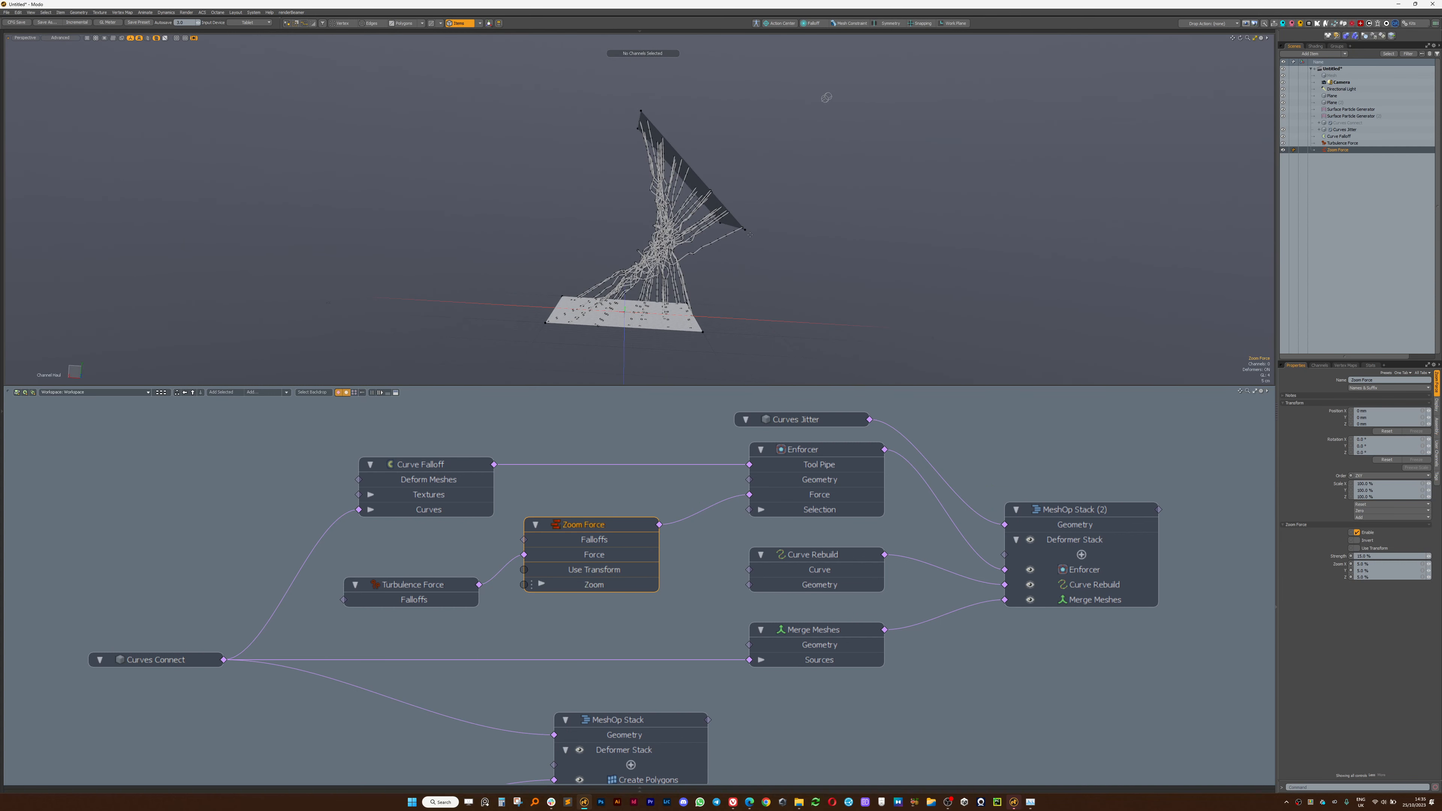
Vary the Seed of the Surface Particle Generator fed by Plane (2) and inspect the curves from another angle.
left_click_drag(330, 601, 551, 549, "alt")
scroll(550, 548, "down", 4)
left_click_drag(21, 642, 286, 608, "alt")
scroll(293, 587, "up", 4)
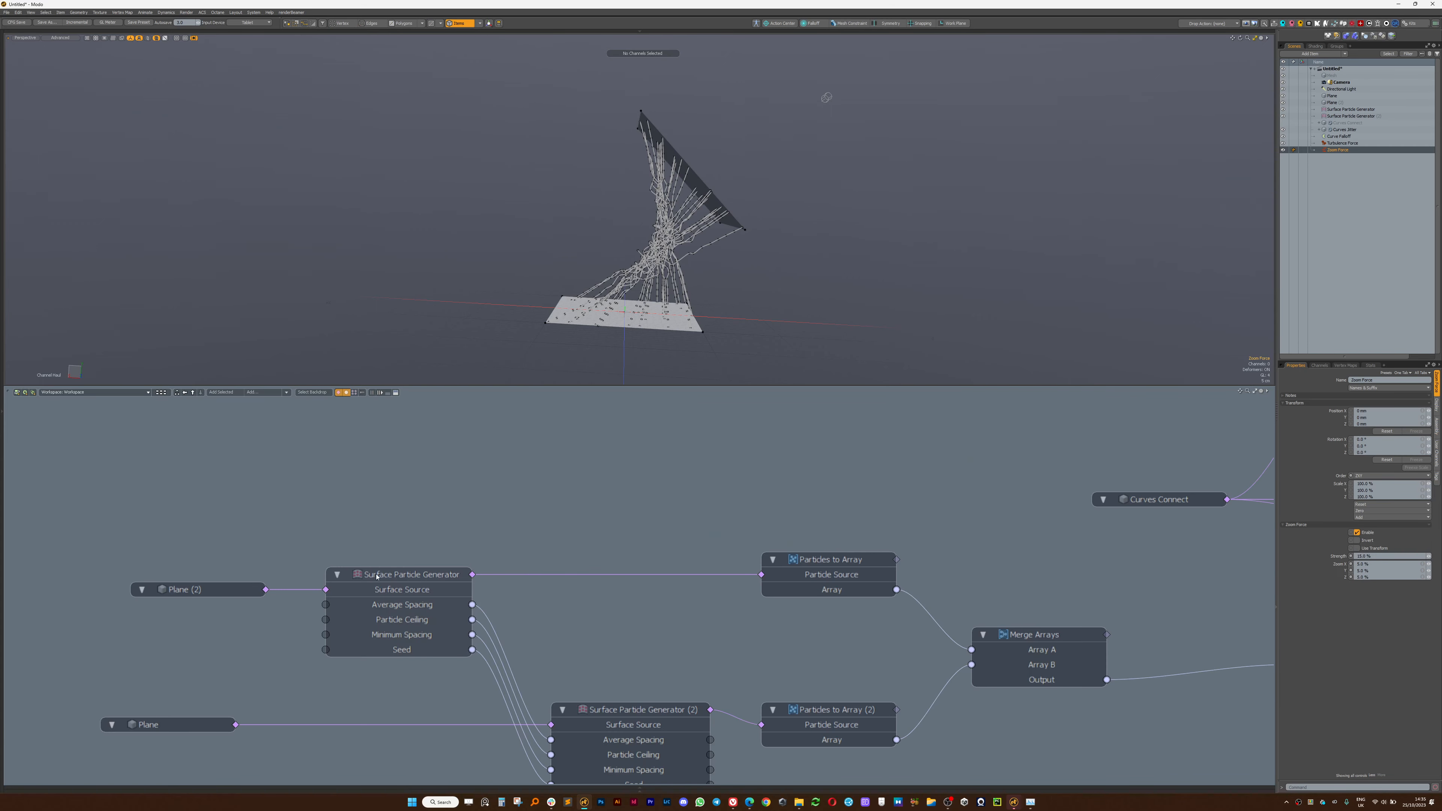
left_click(383, 576)
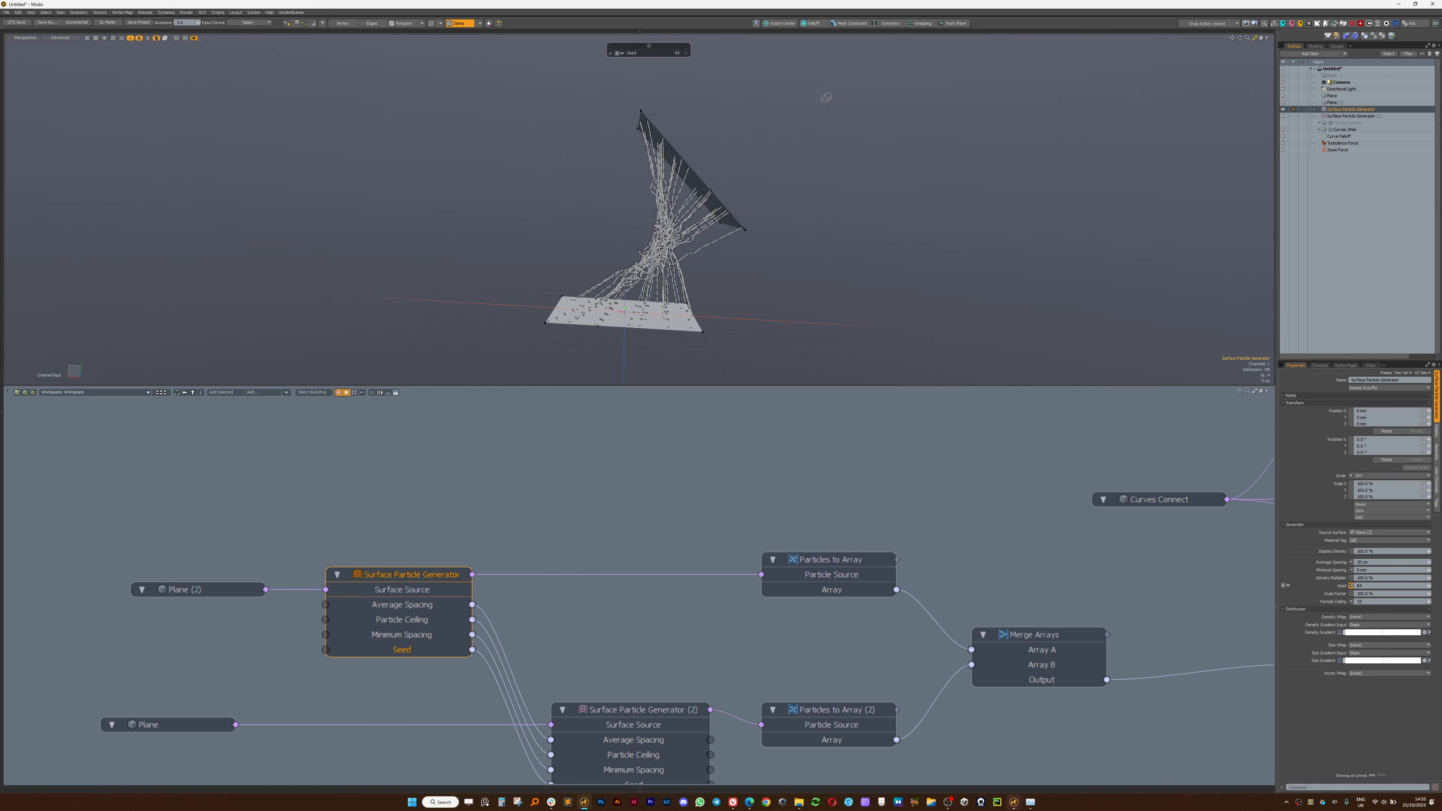
scroll(625, 149, "up", 3)
left_click_drag(568, 214, 430, 237, "alt+shift")
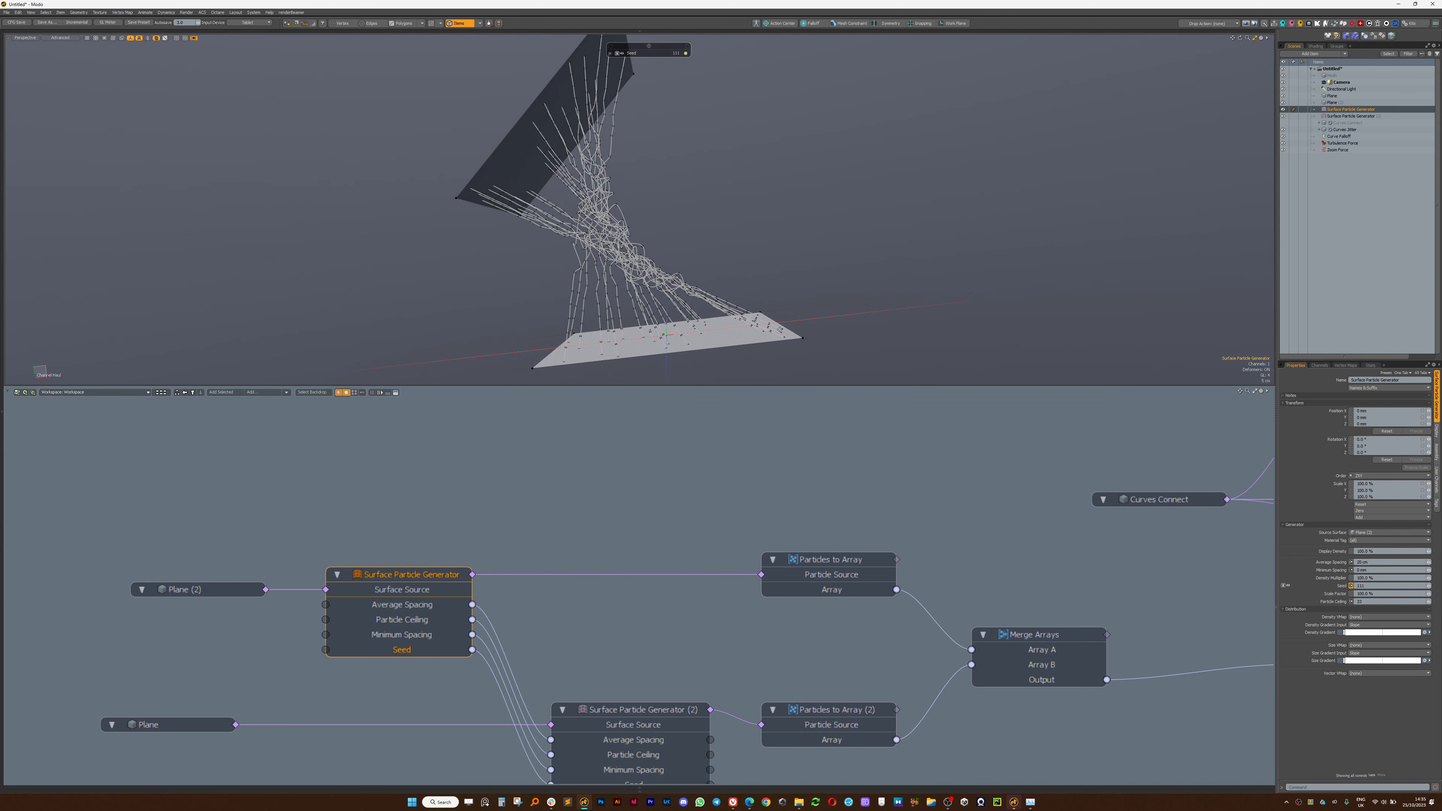
left_click_drag(649, 262, 579, 79, "alt")
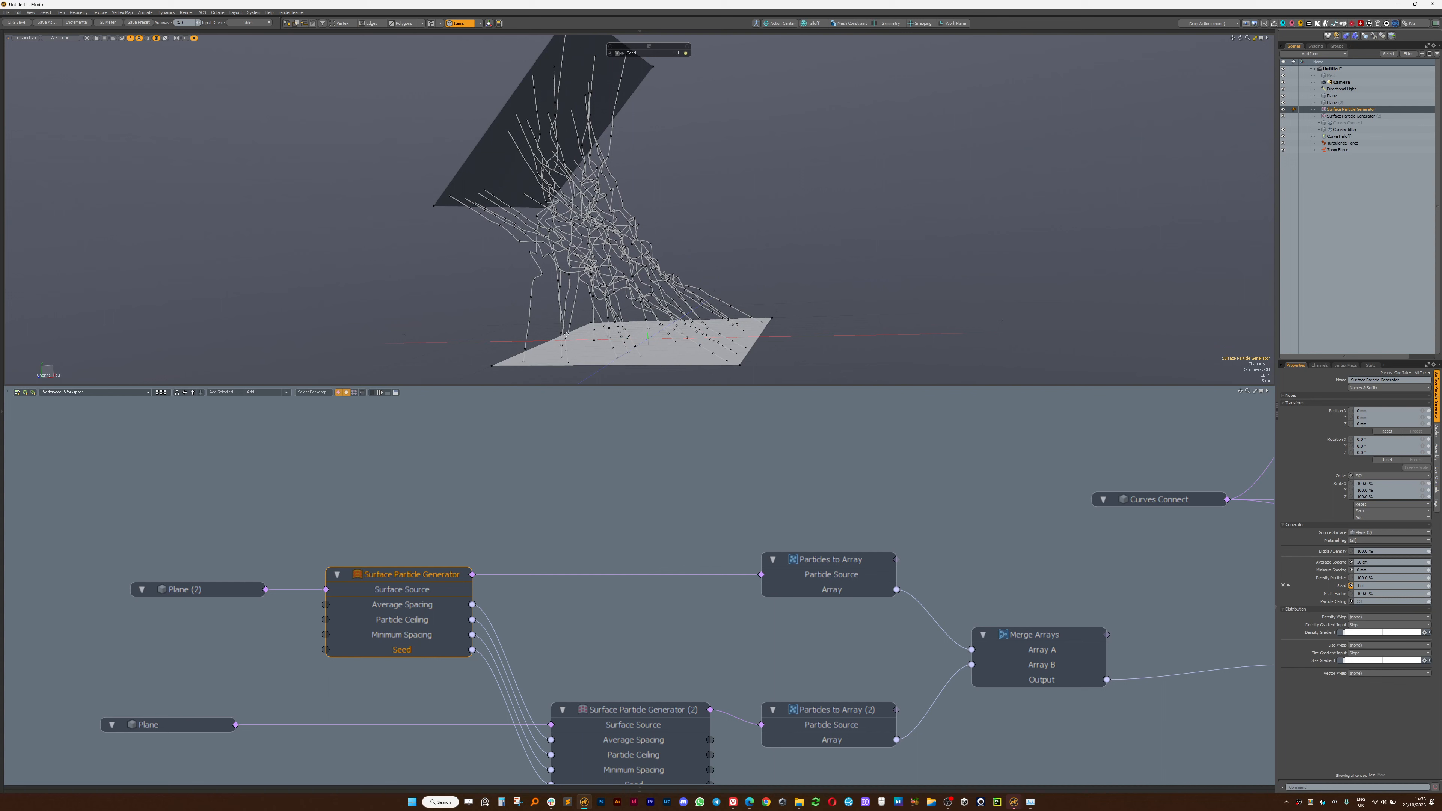
Select the polygon of Plane (2) and rotate it with the action center set to Selection.
key("3")
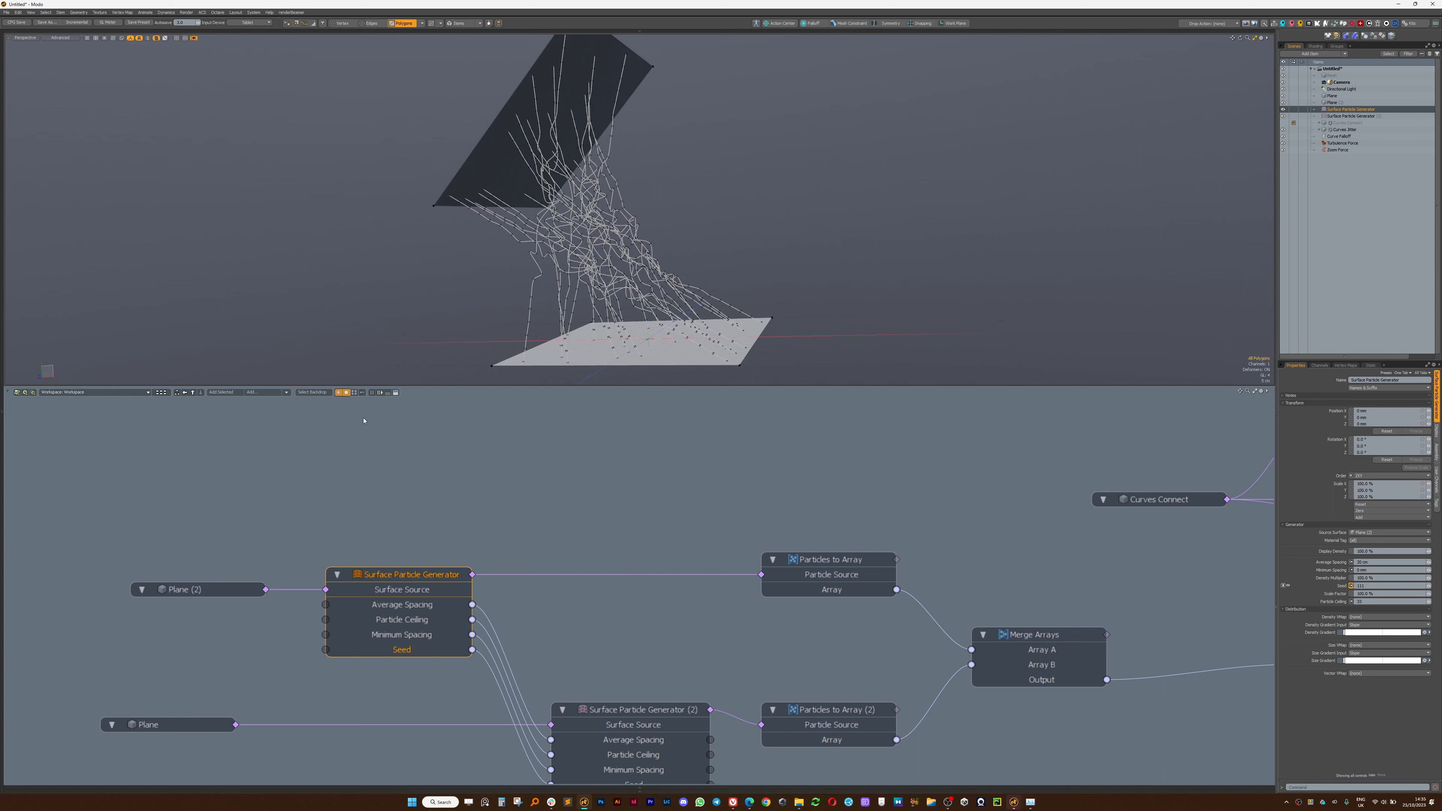
left_click(203, 586)
left_click(550, 121)
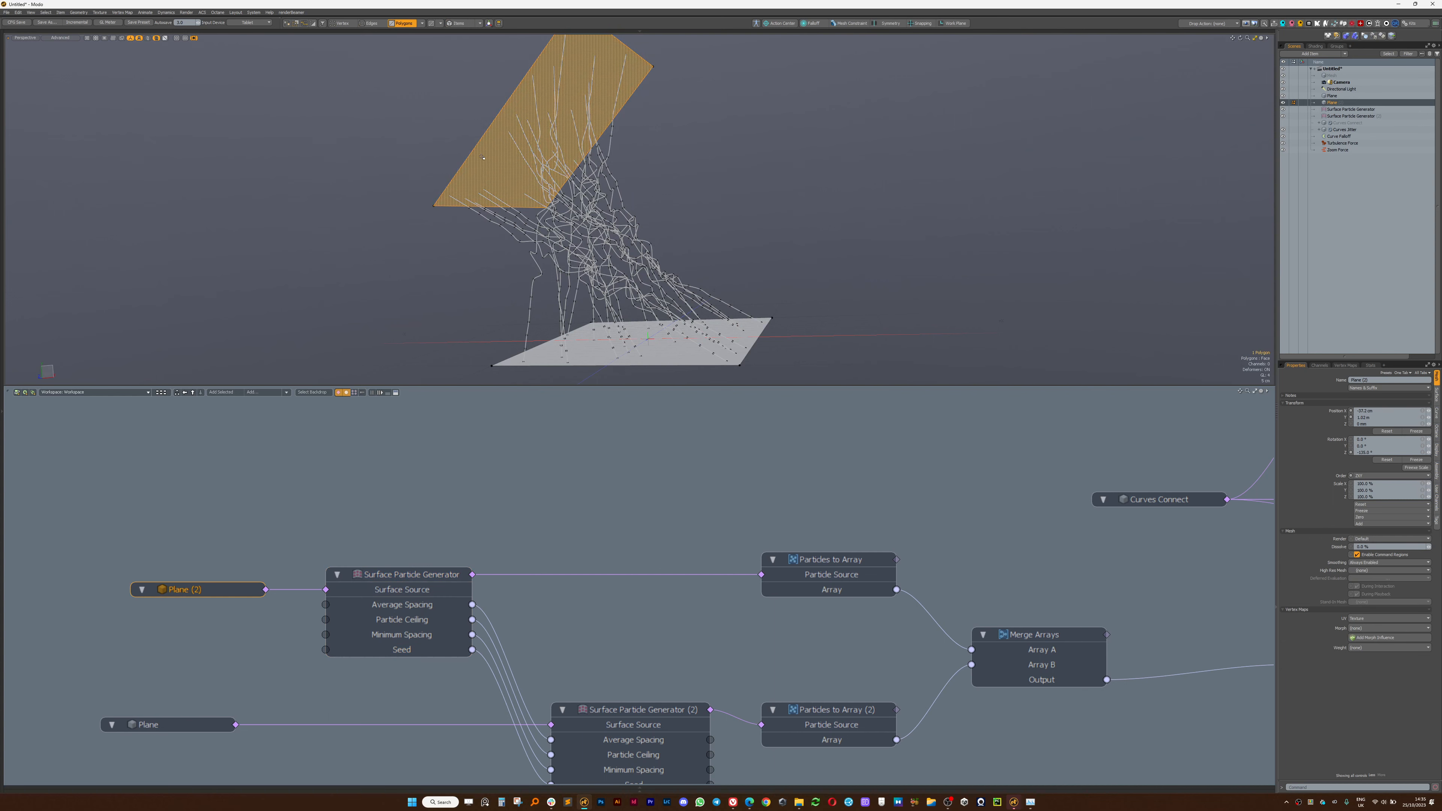
key("e")
key("alt+s")
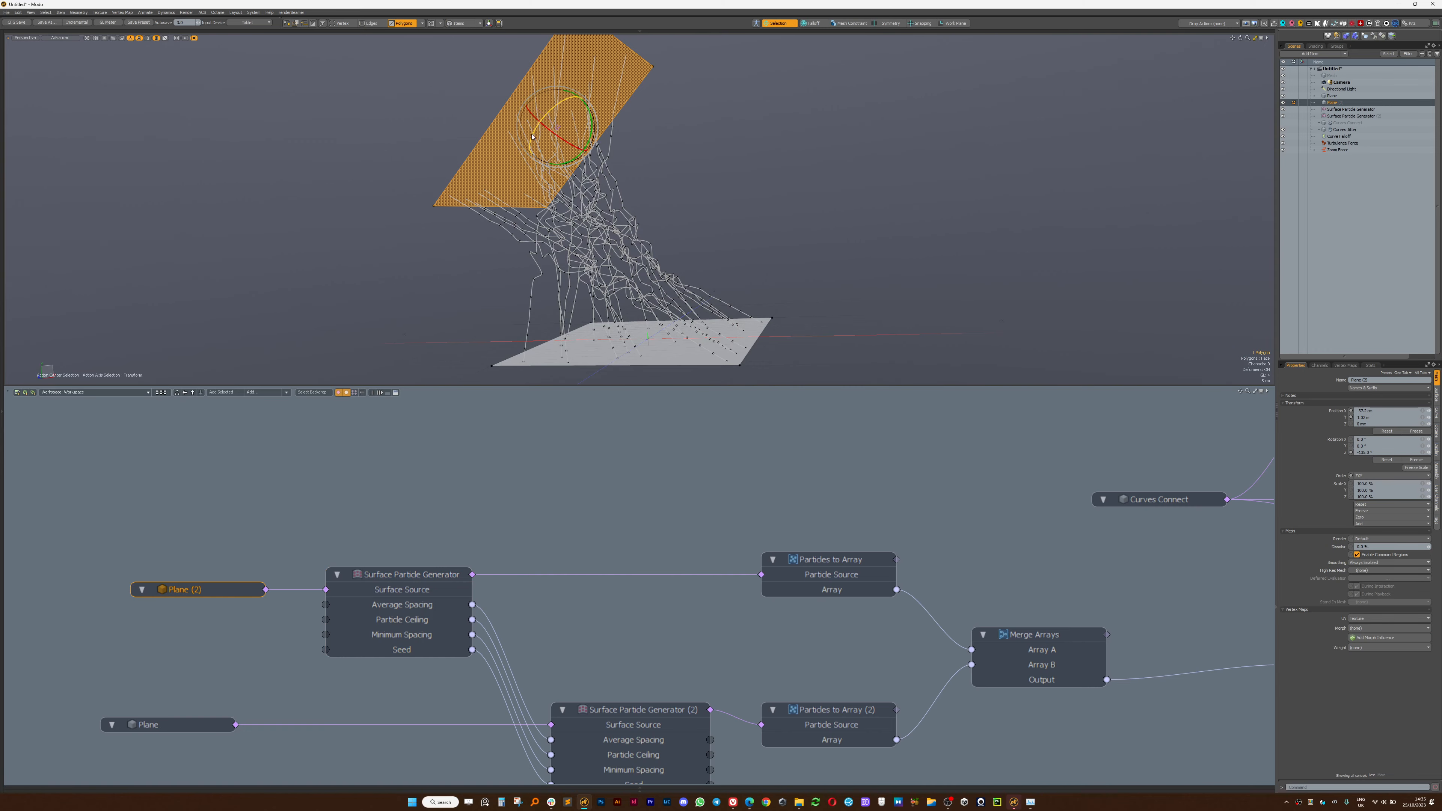
mouse_move(557, 106)
left_mouse_down()
mouse_move(535, 134)
mouse_move(545, 113)
left_mouse_up()
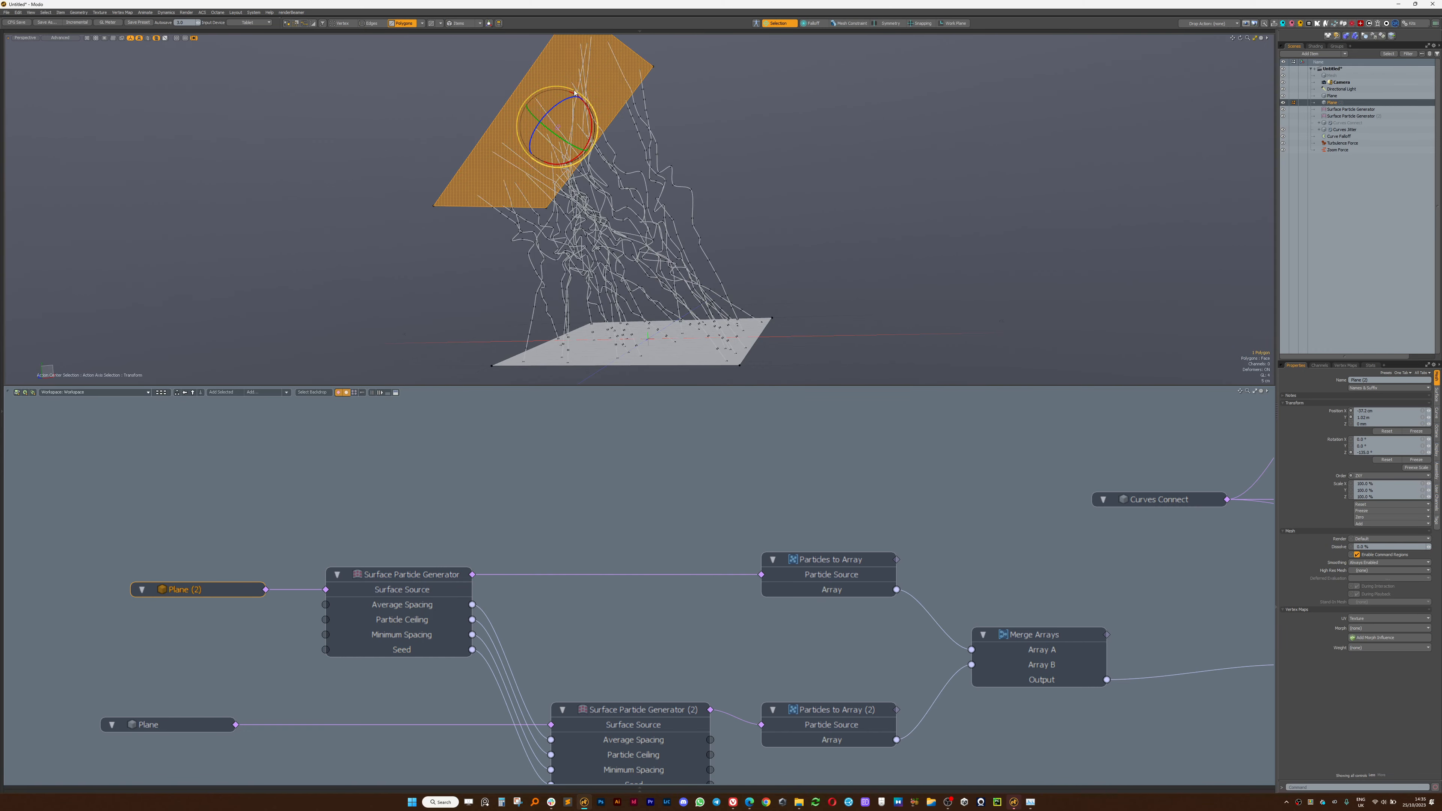
left_click_drag(653, 155, 521, 87, "alt")
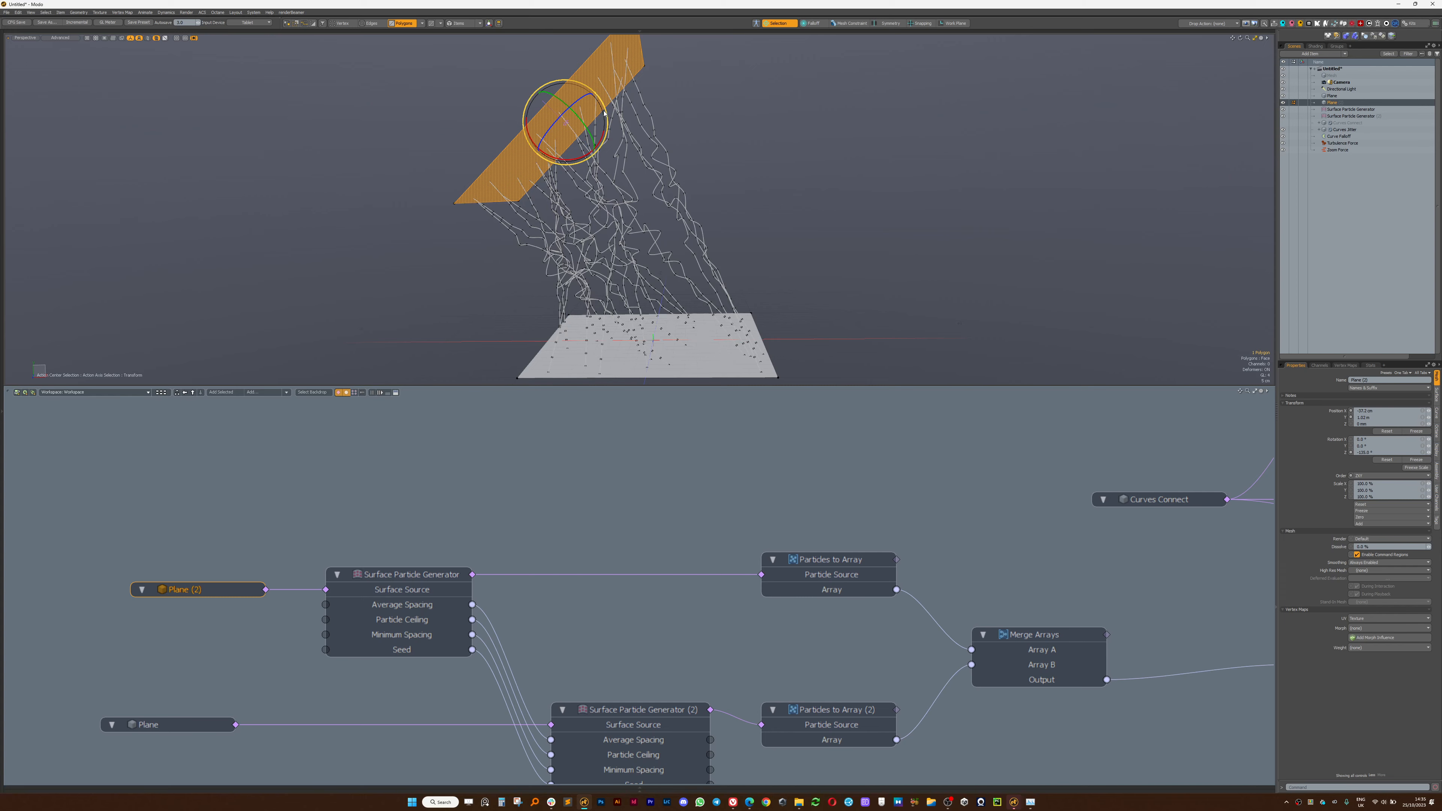
Move and reorient the polygon of Plane (2) above the other plane, checking the curves from several angles.
left_click_drag(605, 113, 649, 234, "alt")
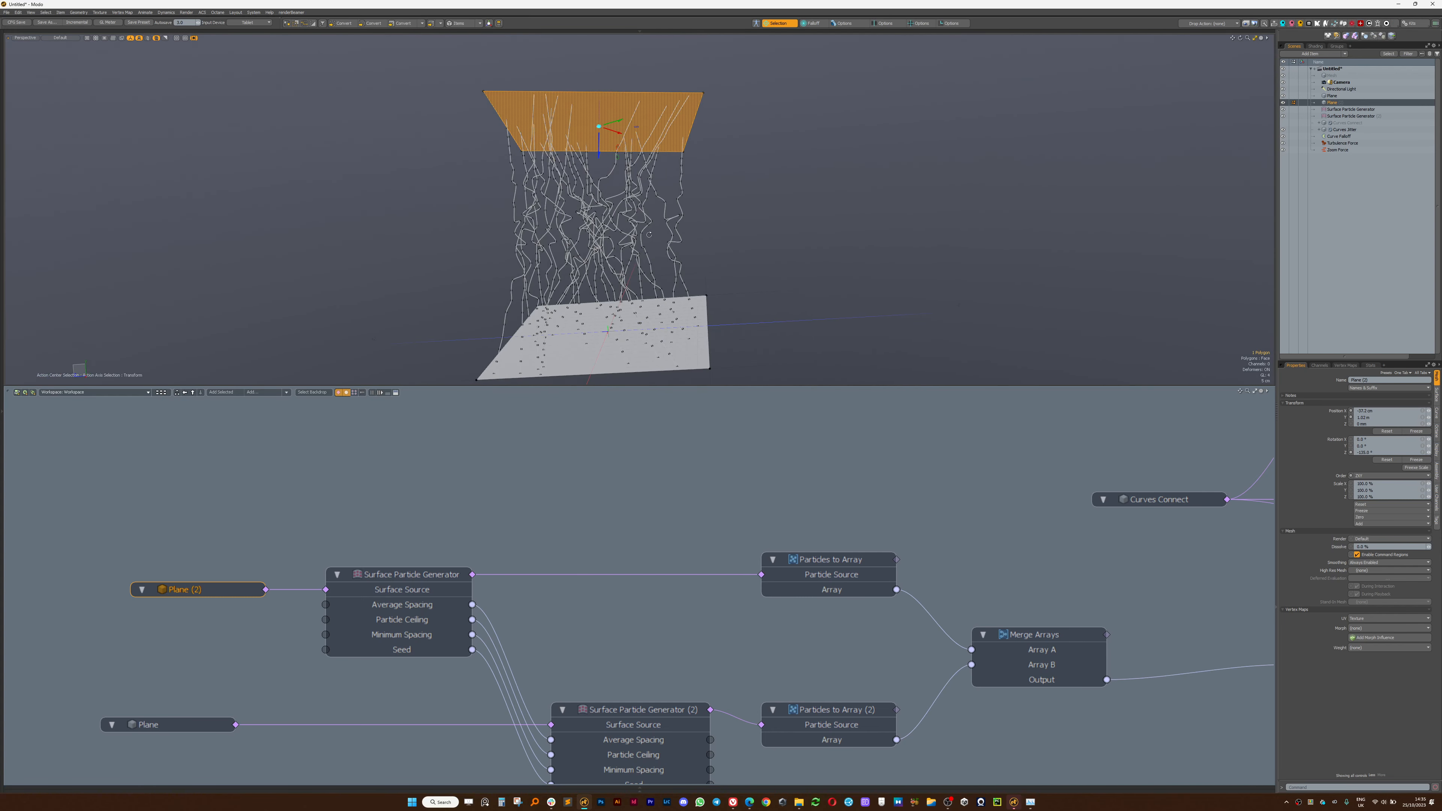
left_click_drag(601, 128, 638, 215, "alt")
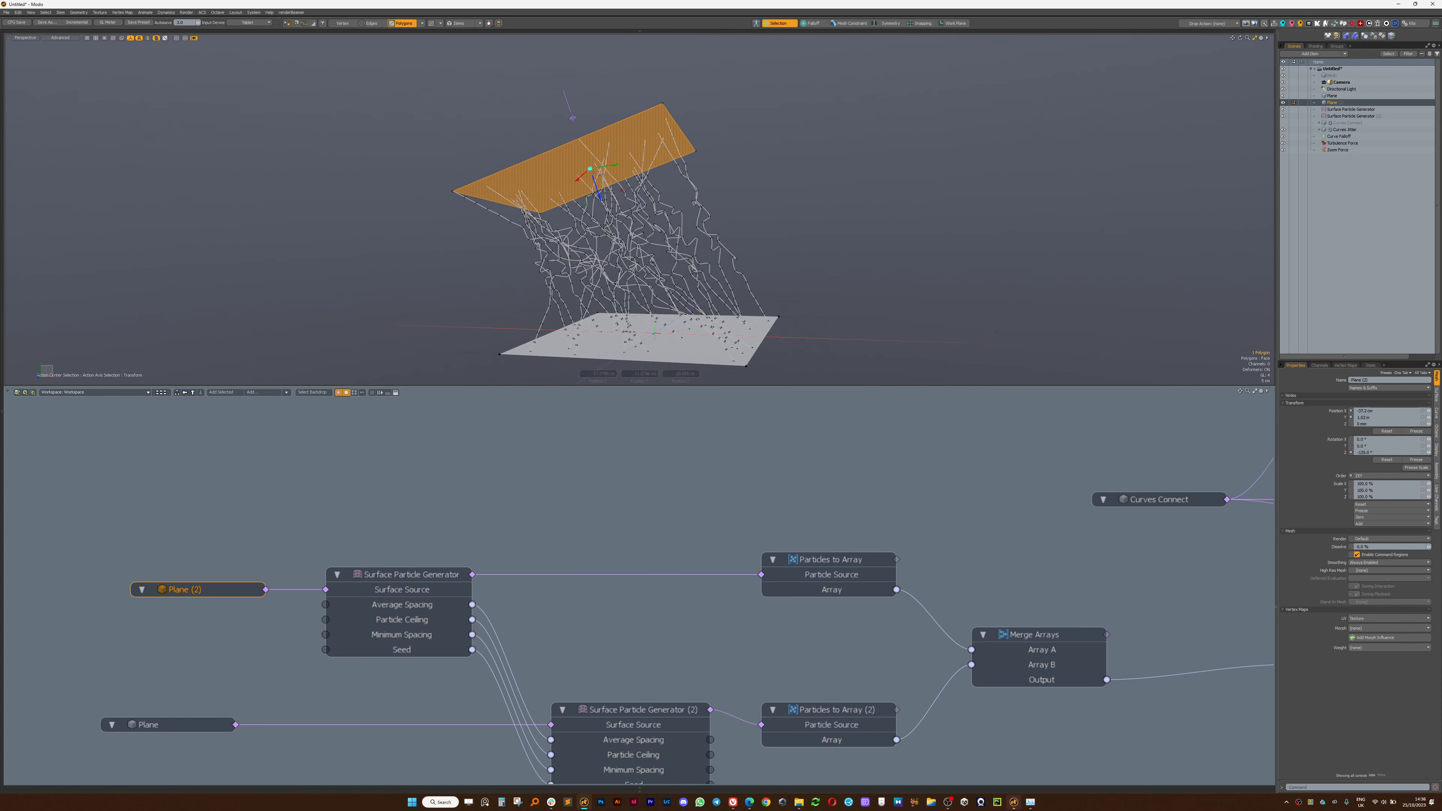
left_click_drag(590, 169, 583, 124)
key("q")
Examine the jittered curves from other angles and the force nodes that feed Enforcer.
left_click(821, 185)
left_click_drag(821, 186, 766, 253, "alt")
left_click_drag(841, 457, 712, 451, "ctrl+alt")
left_click_drag(716, 210, 790, 278, "alt")
left_click_drag(781, 478, 855, 477, "ctrl+alt")
left_click_drag(855, 477, 744, 589, "alt")
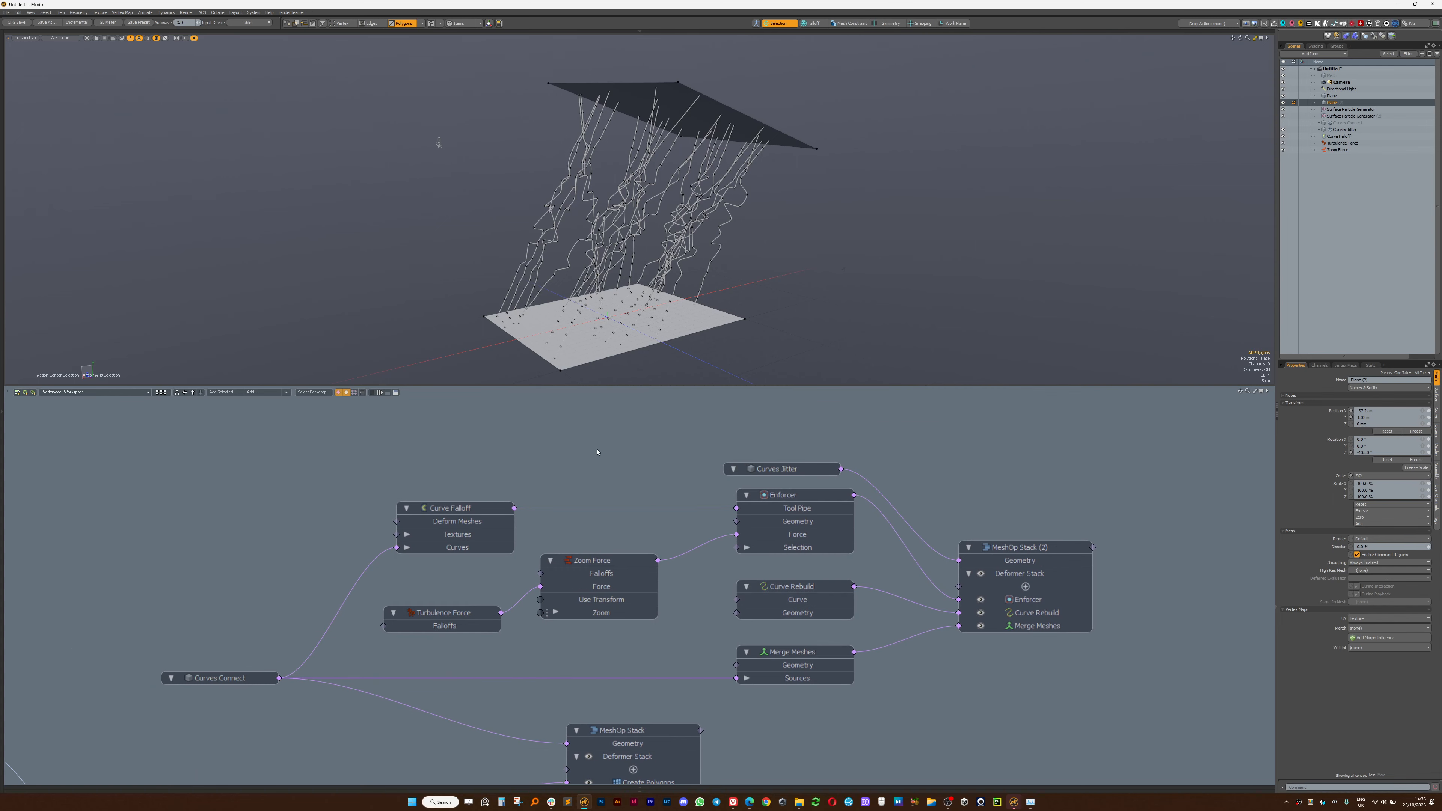
left_click_drag(563, 504, 614, 503, "ctrl+alt")
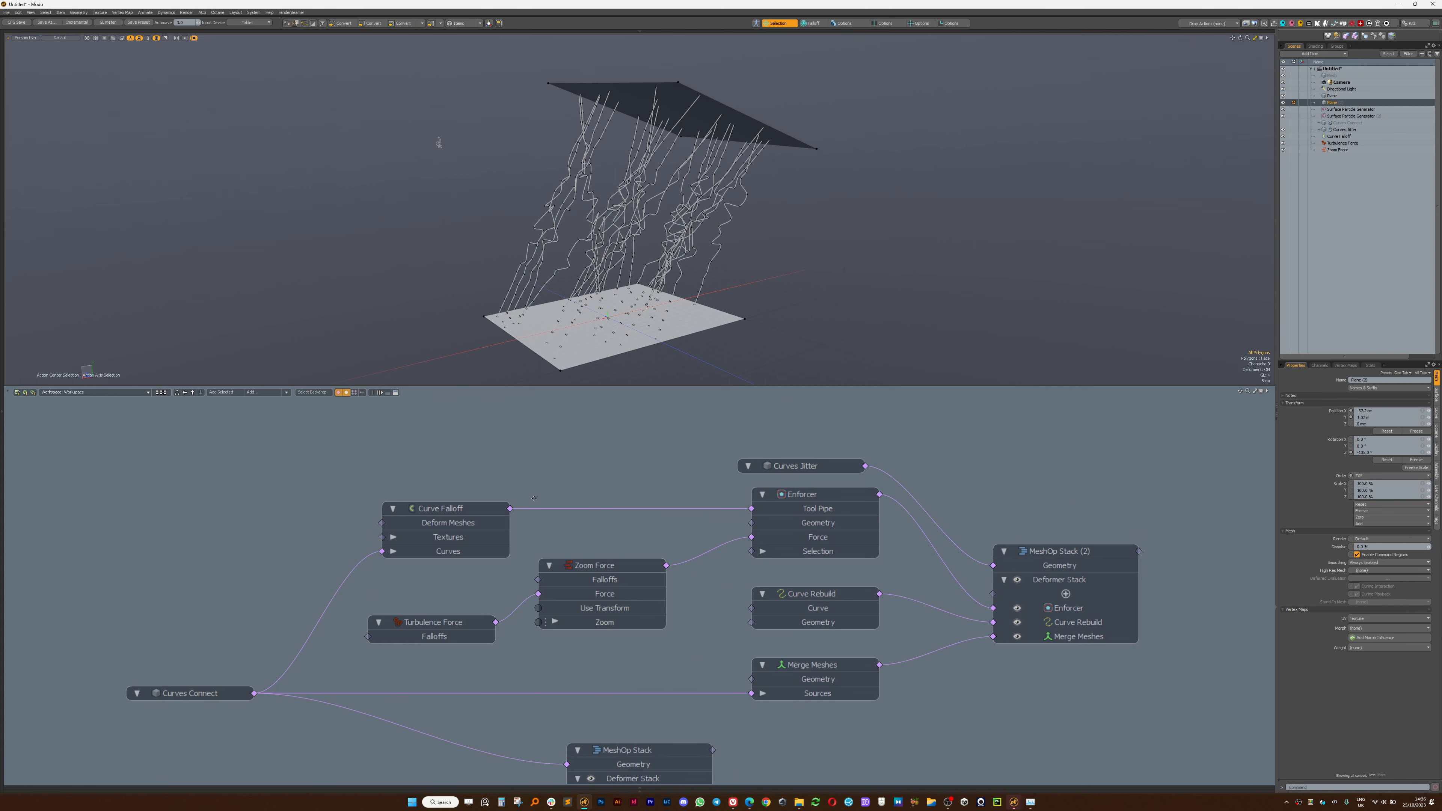
left_click_drag(688, 442, 800, 418, "ctrl+alt")
Spread out the Curves Jitter network, moving Turbulence Force and Zoom Force away from Enforcer to make room between them.
left_click_drag(968, 518, 969, 443, "alt")
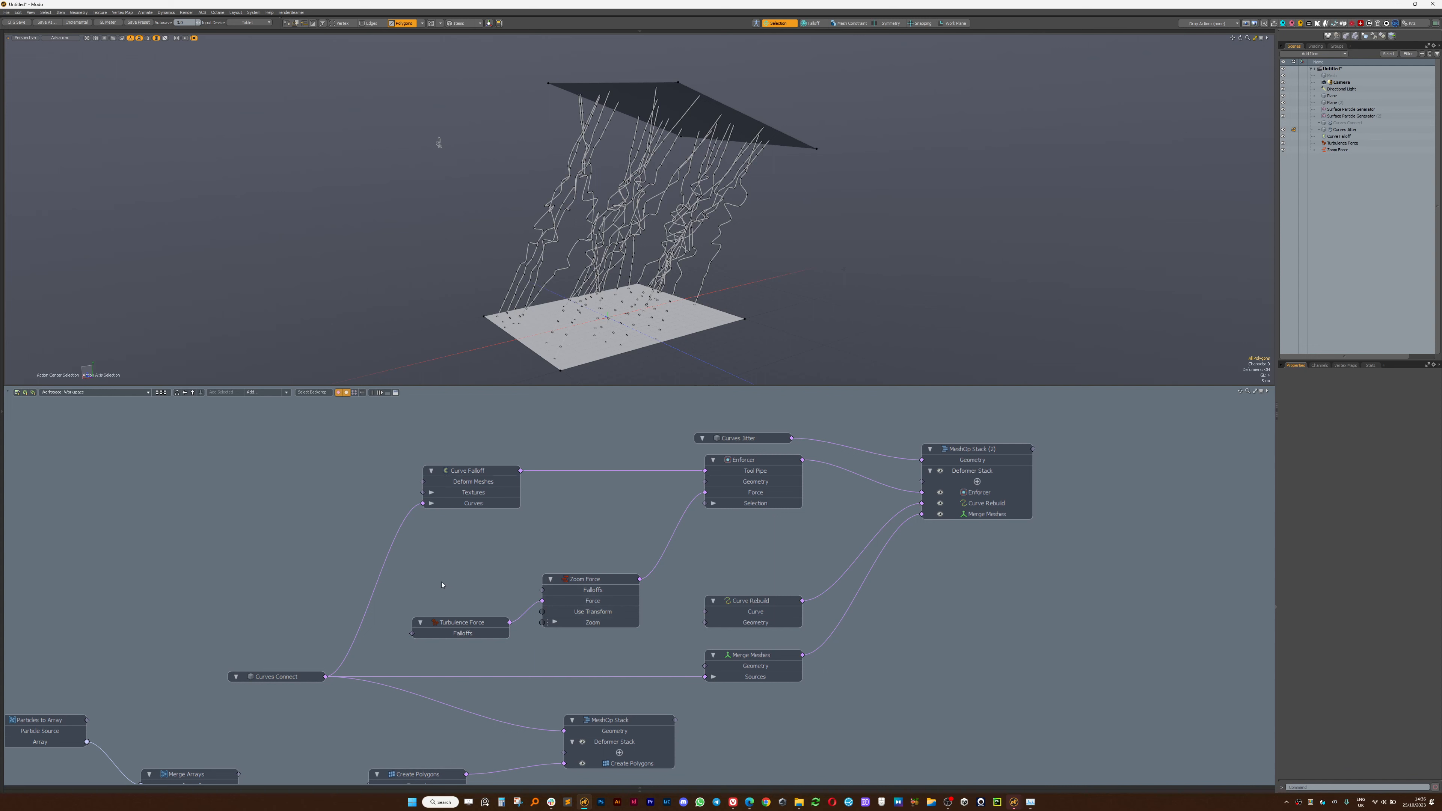
left_click_drag(290, 669, 267, 674, "alt")
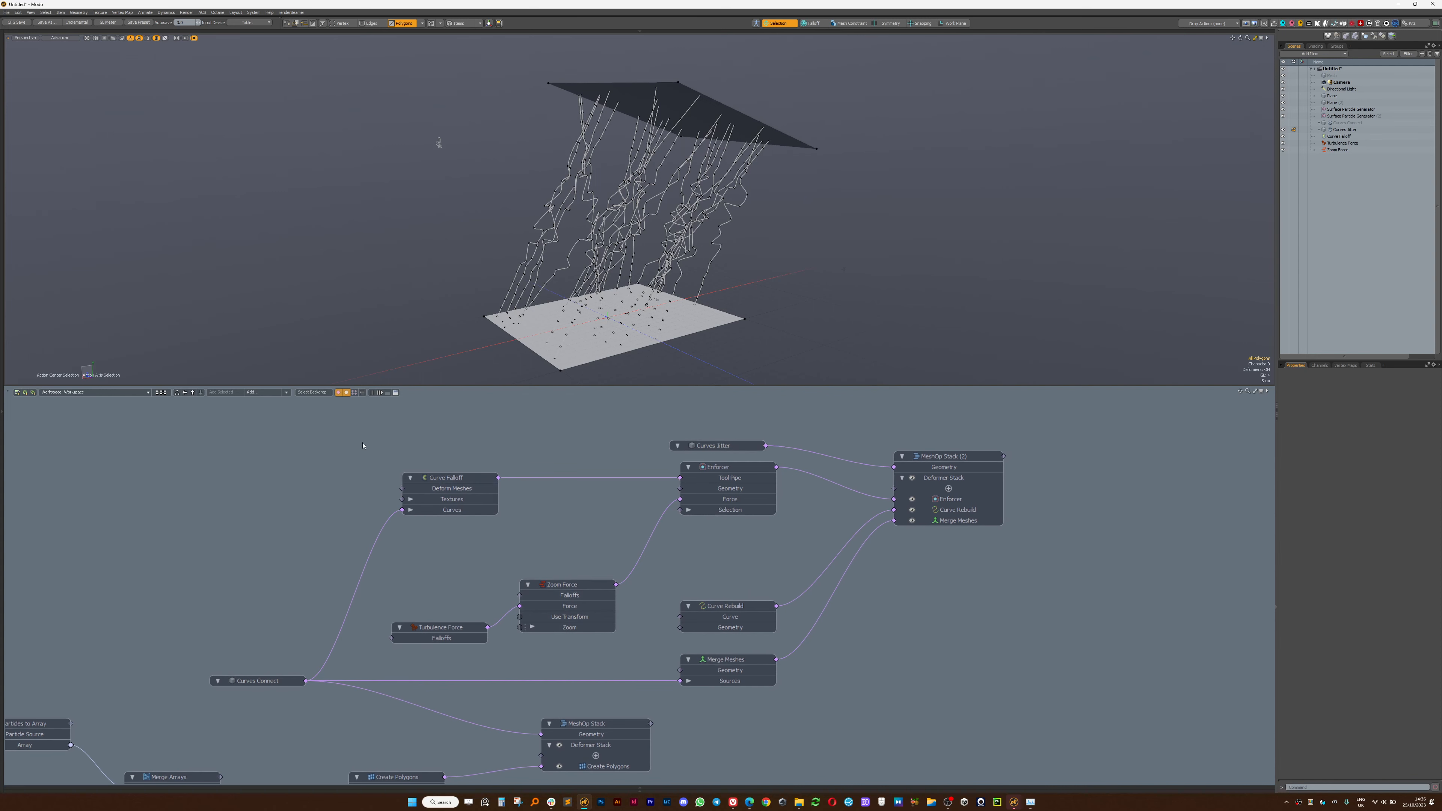
left_click_drag(477, 424, 994, 665)
left_click_drag(940, 458, 1138, 467)
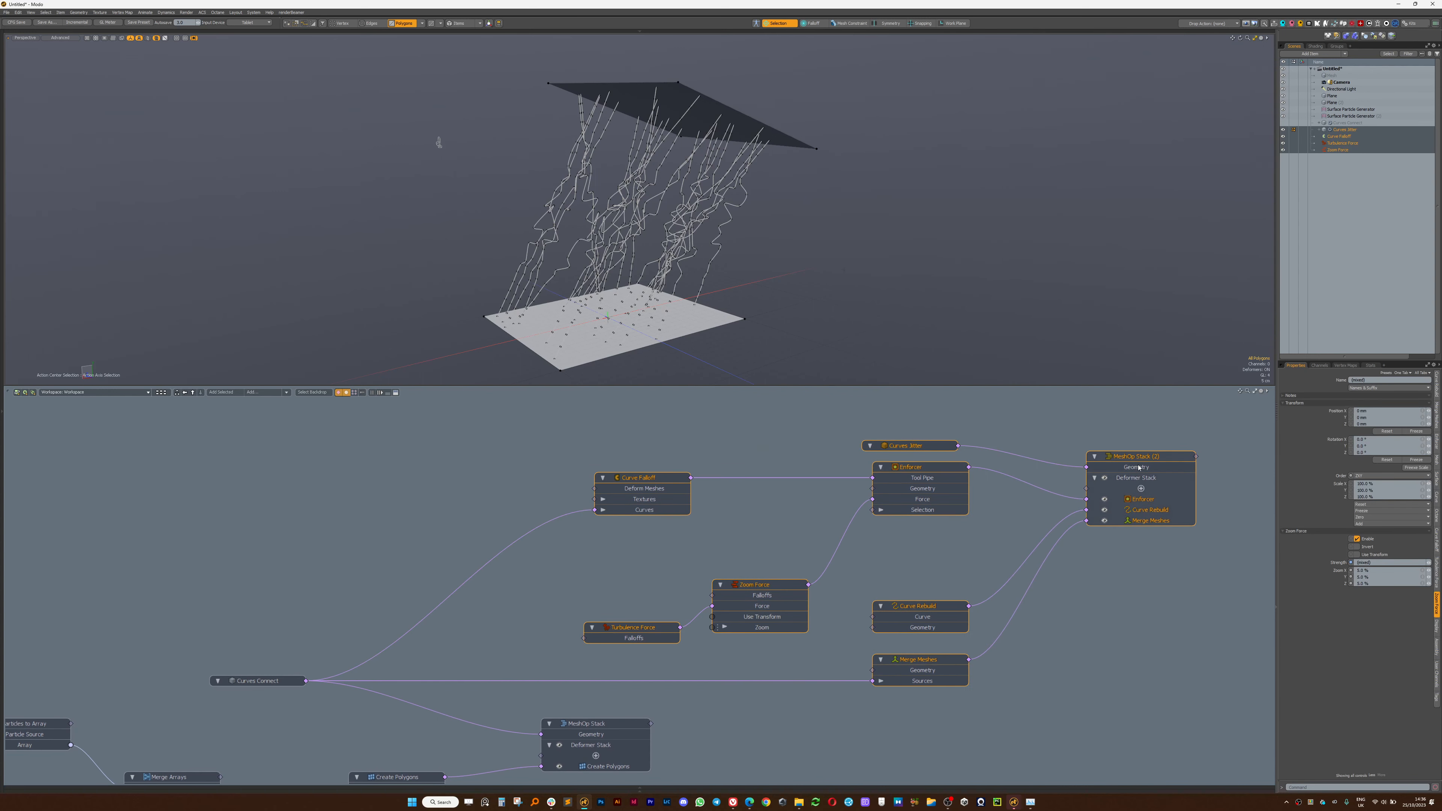
left_click_drag(595, 554, 764, 638)
left_click_drag(758, 586, 652, 598)
Add a Binary Force node and link it between Zoom Force and Enforcer's Force input, feeding Zoom Force into Force A.
left_click(816, 558)
key("Tab")
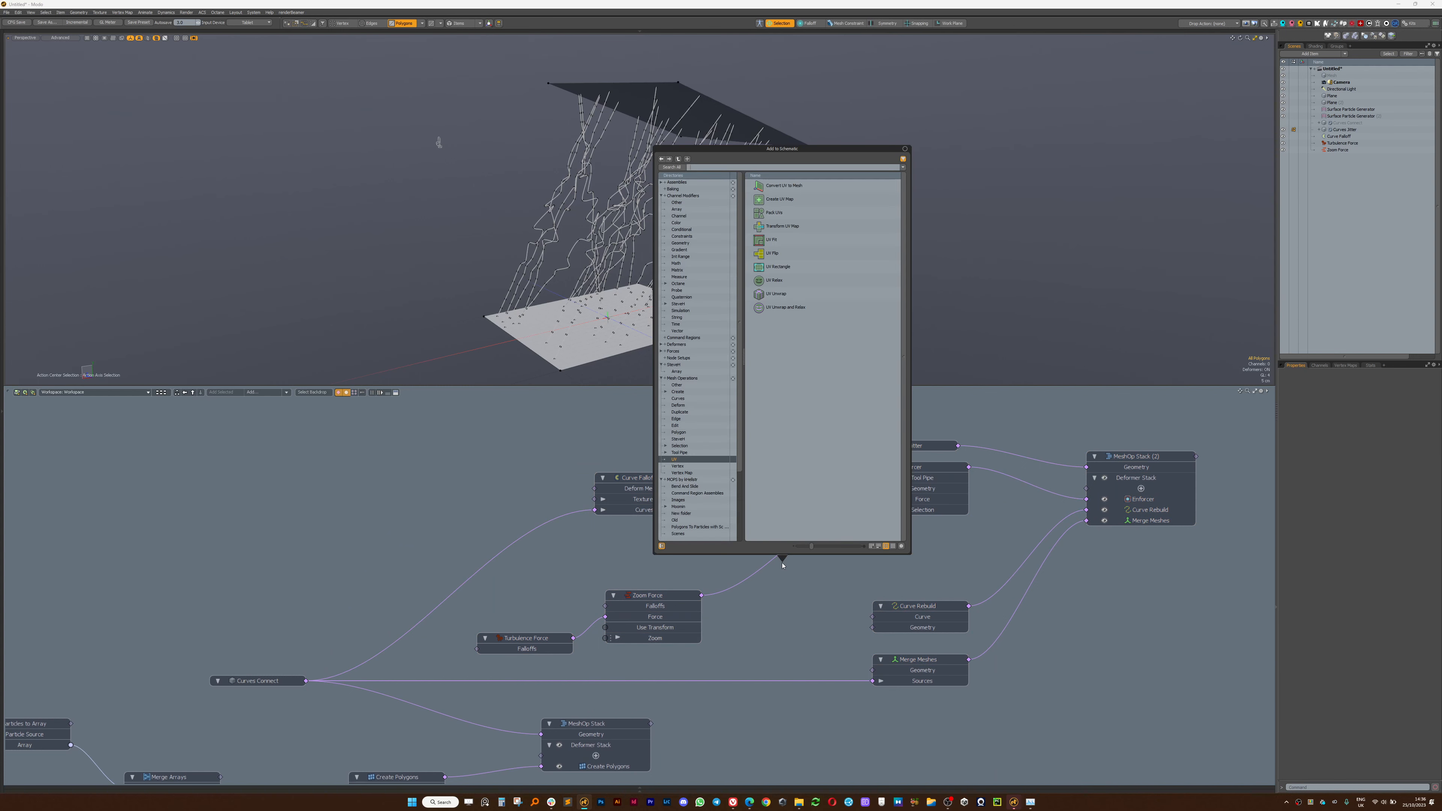
type("blend")
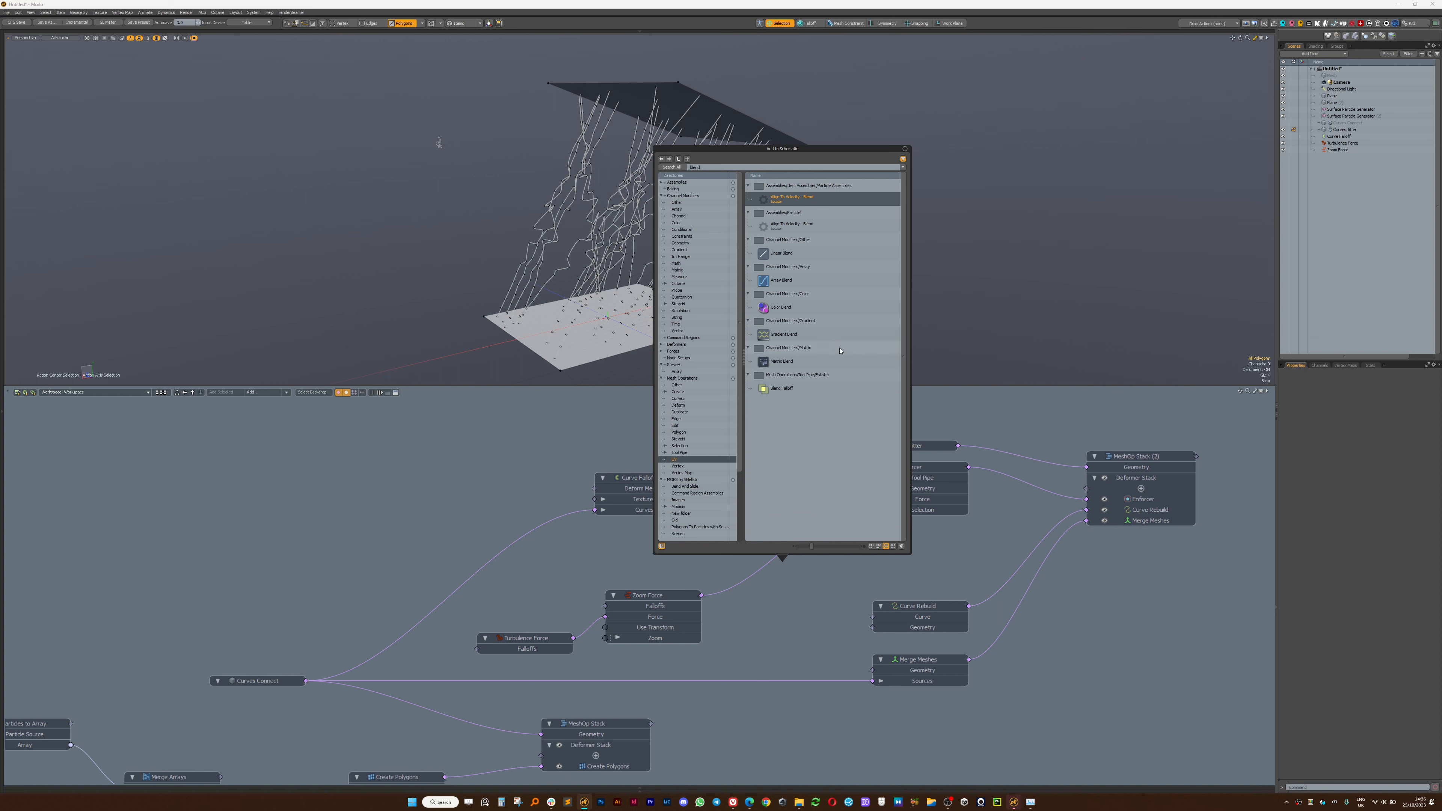
key("ctrl+a")
type("fo")
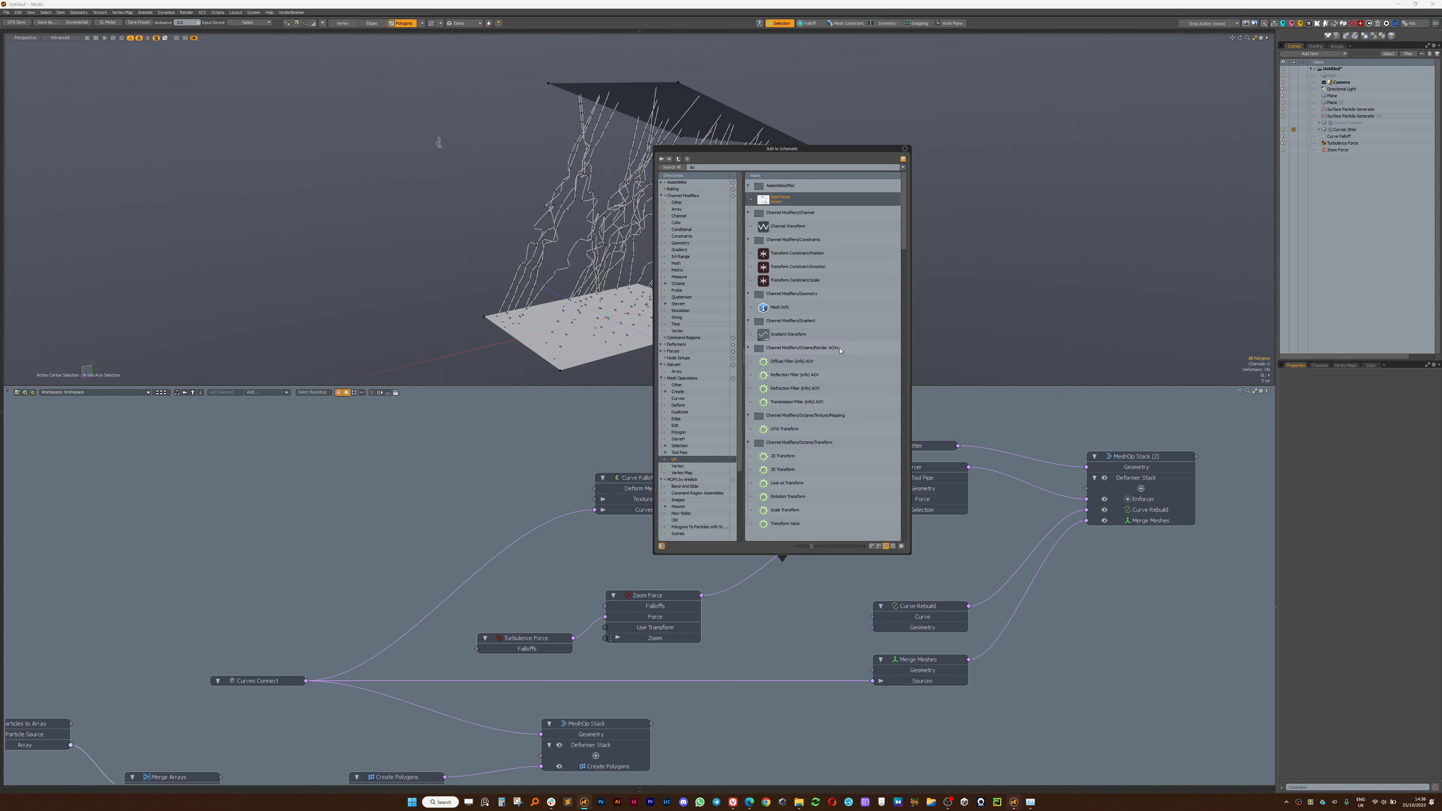
type("rce")
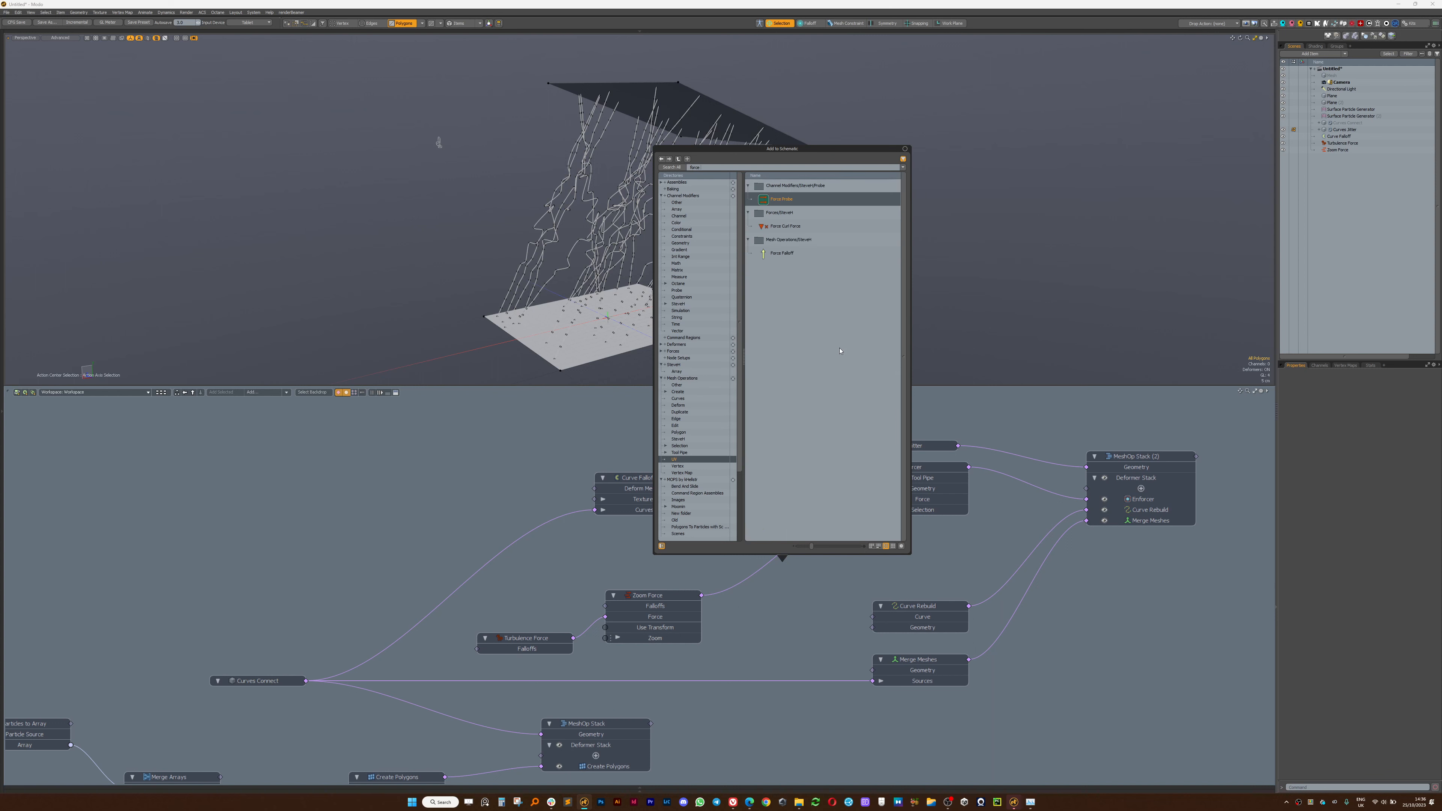
key("BackSpace")
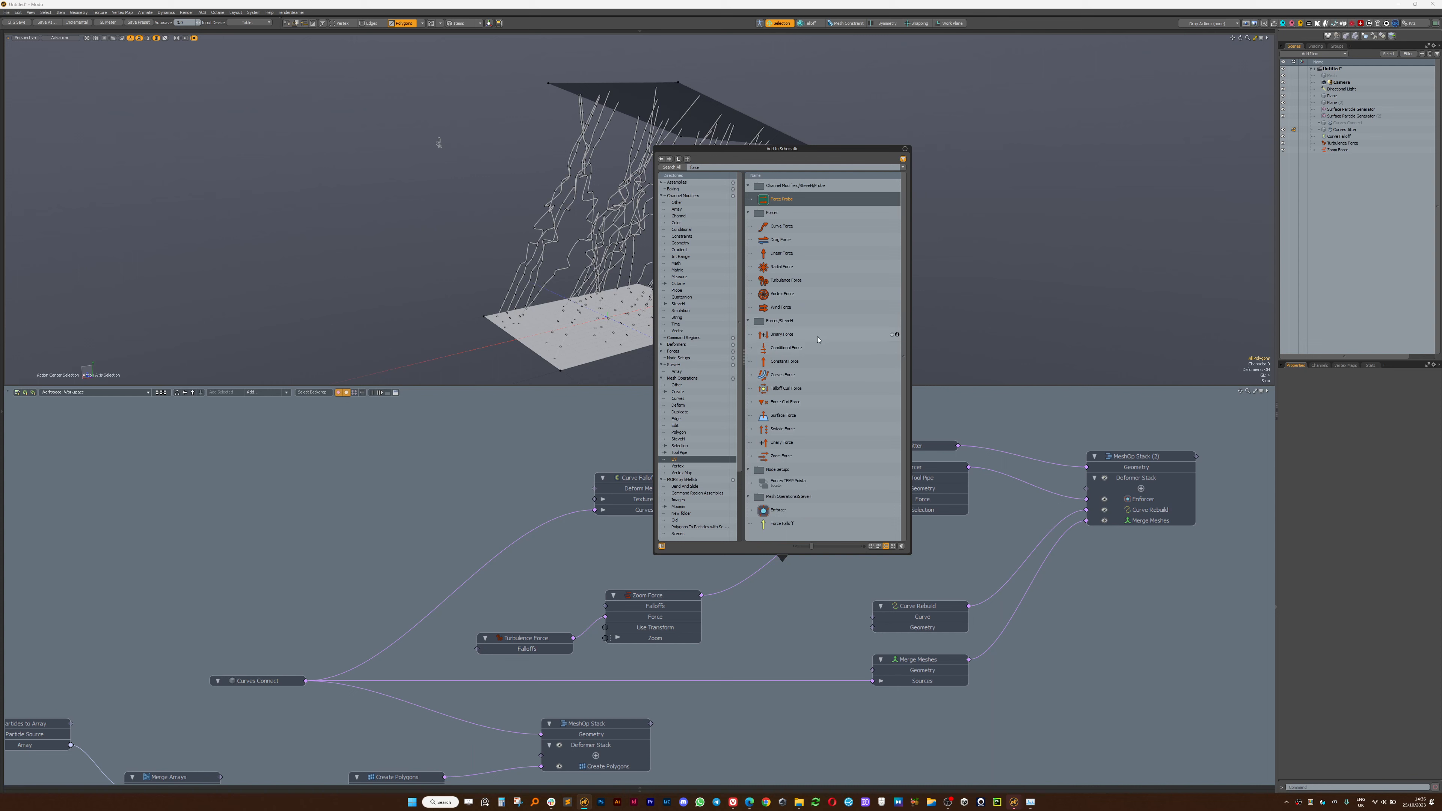
left_click(783, 332)
left_click_drag(787, 339, 800, 565)
mouse_move(702, 596)
left_mouse_down()
mouse_move(774, 585)
mouse_move(873, 503)
left_mouse_up()
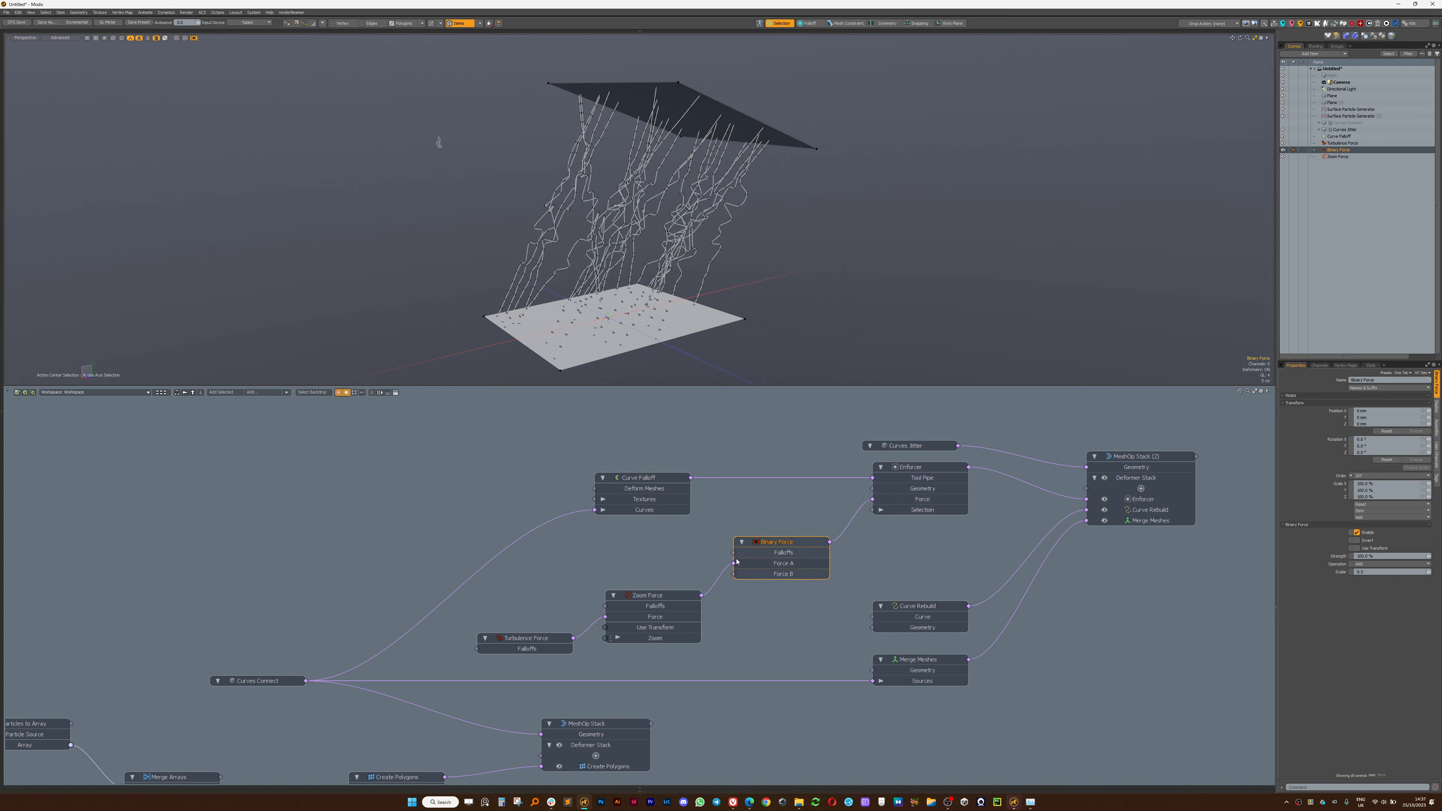
Make room below Curve Falloff and place a duplicate of the Turbulence Force and Zoom Force pair there.
left_click_drag(625, 481, 631, 449)
left_click_drag(502, 552, 664, 661)
key("ctrl+d")
left_click_drag(635, 573, 640, 534)
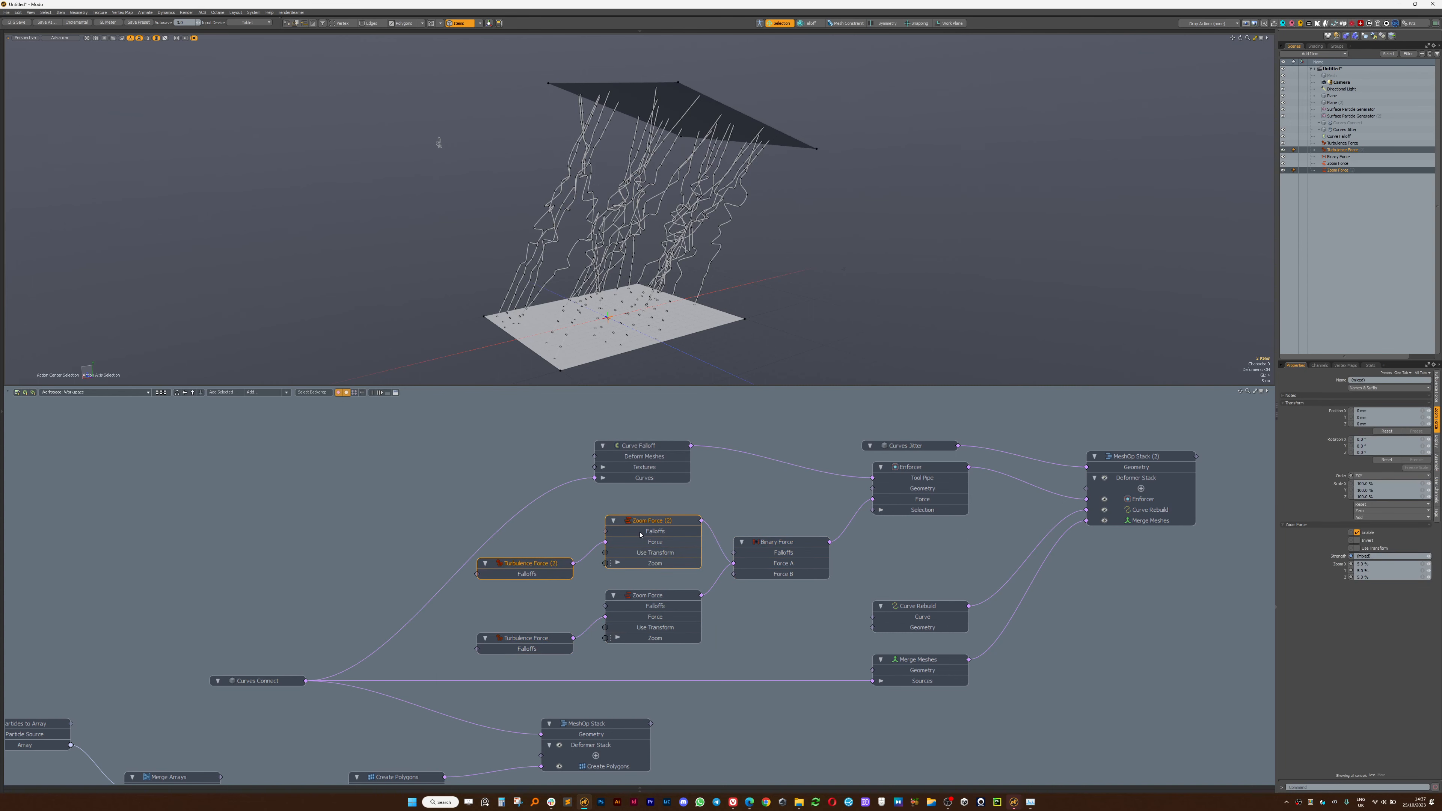
Align Turbulence Force (2) and Turbulence Force with the Zoom Force nodes they feed.
scroll(630, 568, "down", 3)
left_click_drag(420, 693, 645, 644, "alt")
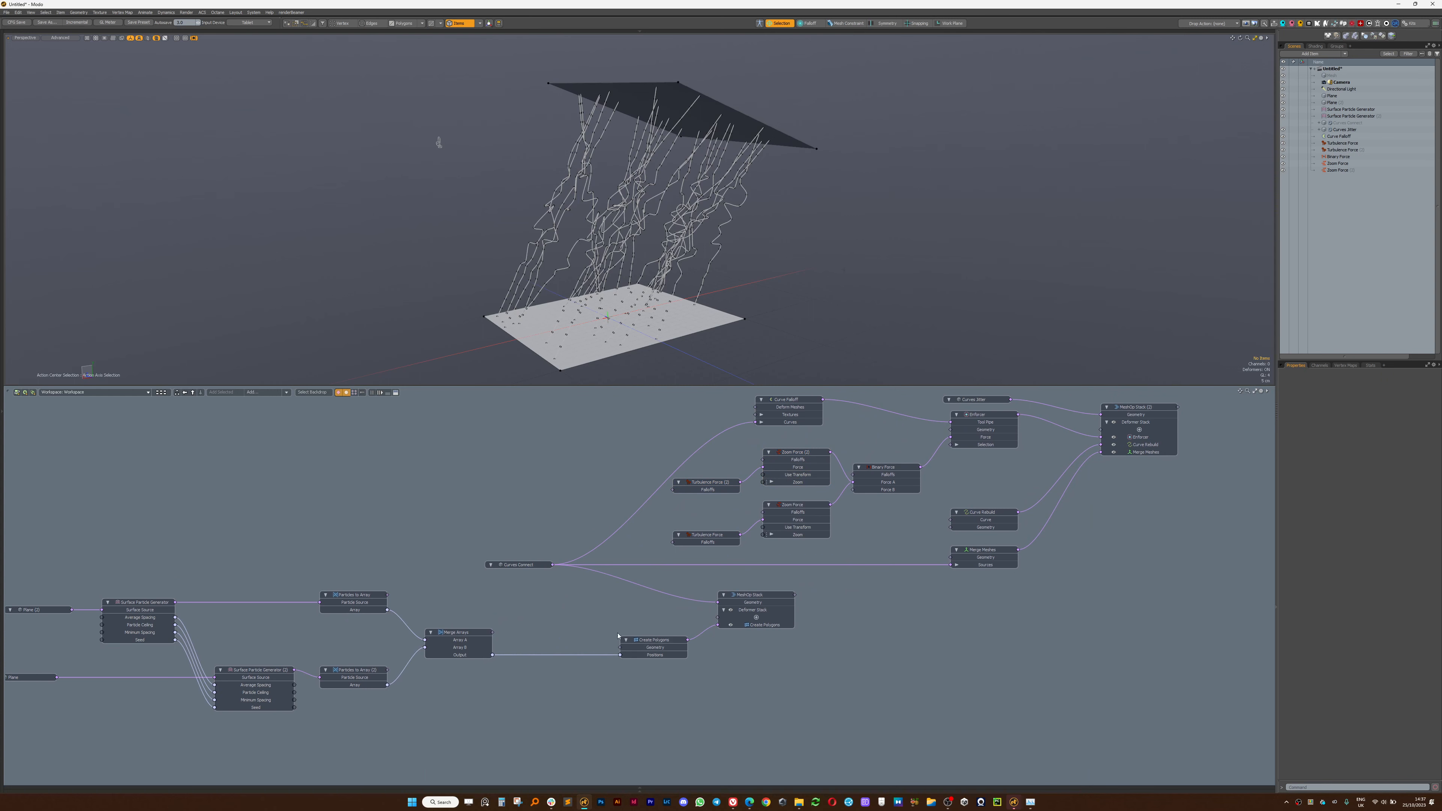
left_click_drag(742, 493, 819, 443, "ctrl+alt")
left_click_drag(819, 443, 727, 517, "alt")
left_click(726, 518)
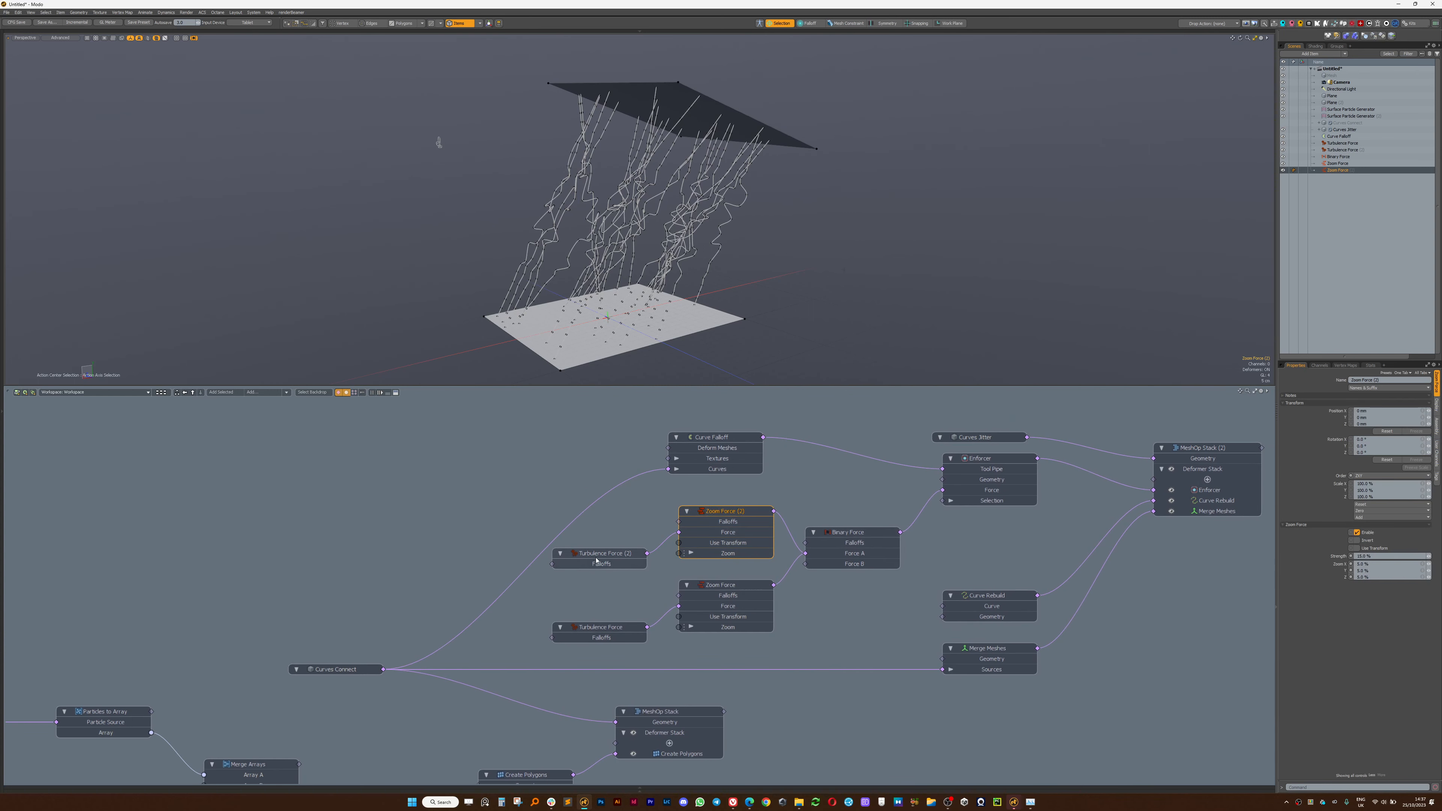
left_click_drag(599, 553, 639, 498)
left_click(599, 532)
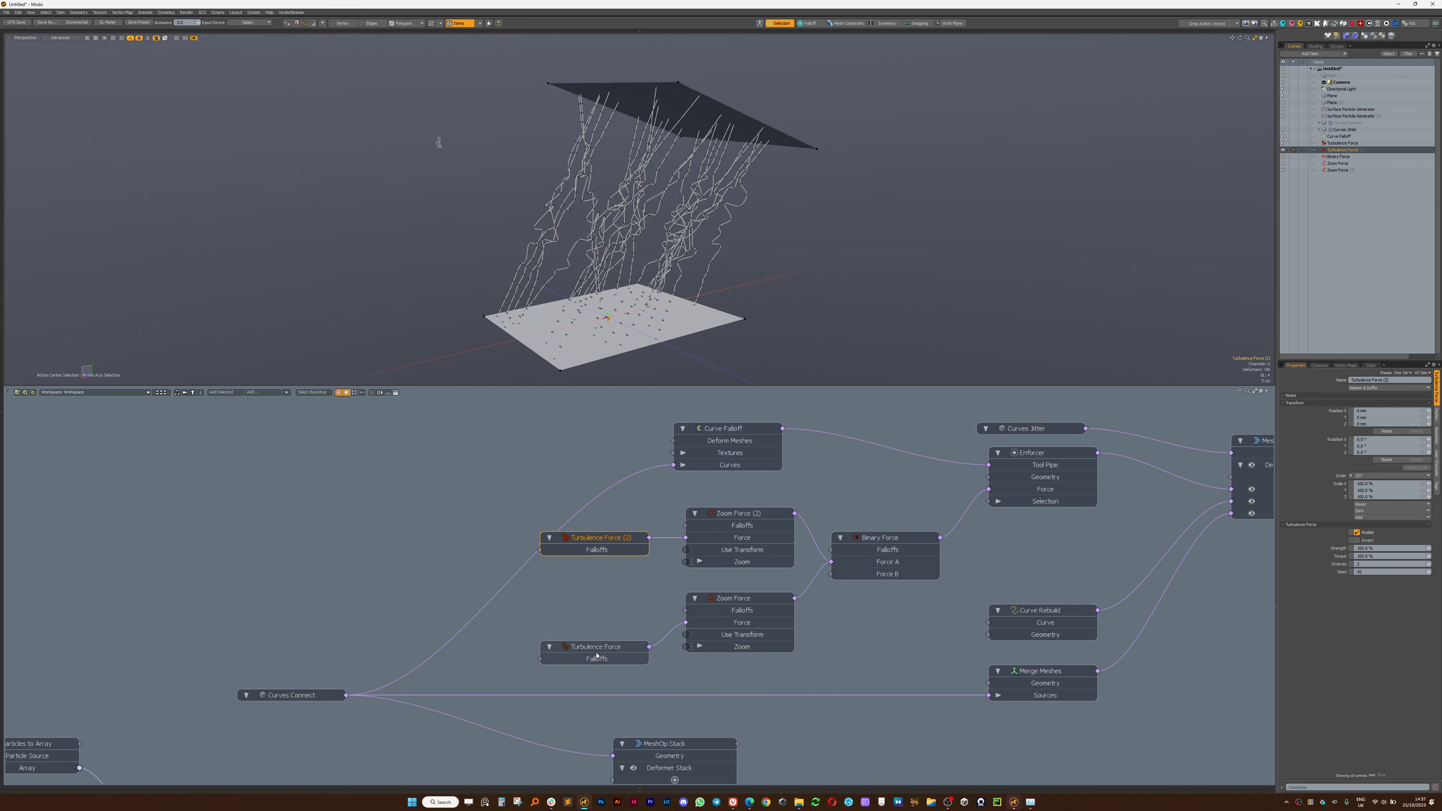
left_click_drag(596, 655, 598, 636)
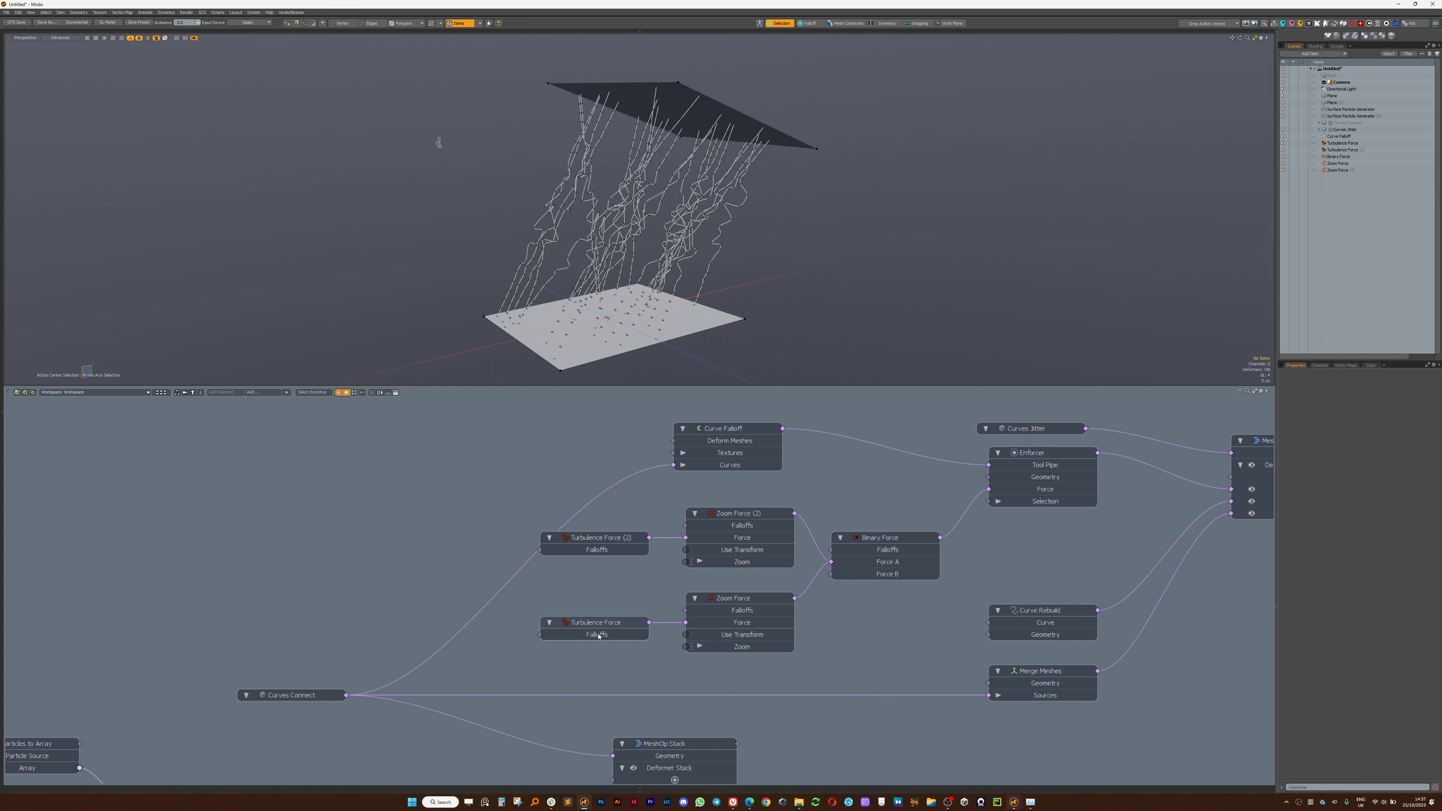
Link Zoom Force (2) to Binary Force's Force B input and swap the two force pairs' positions to uncross their links.
left_click(867, 542)
left_click_drag(825, 568, 830, 573)
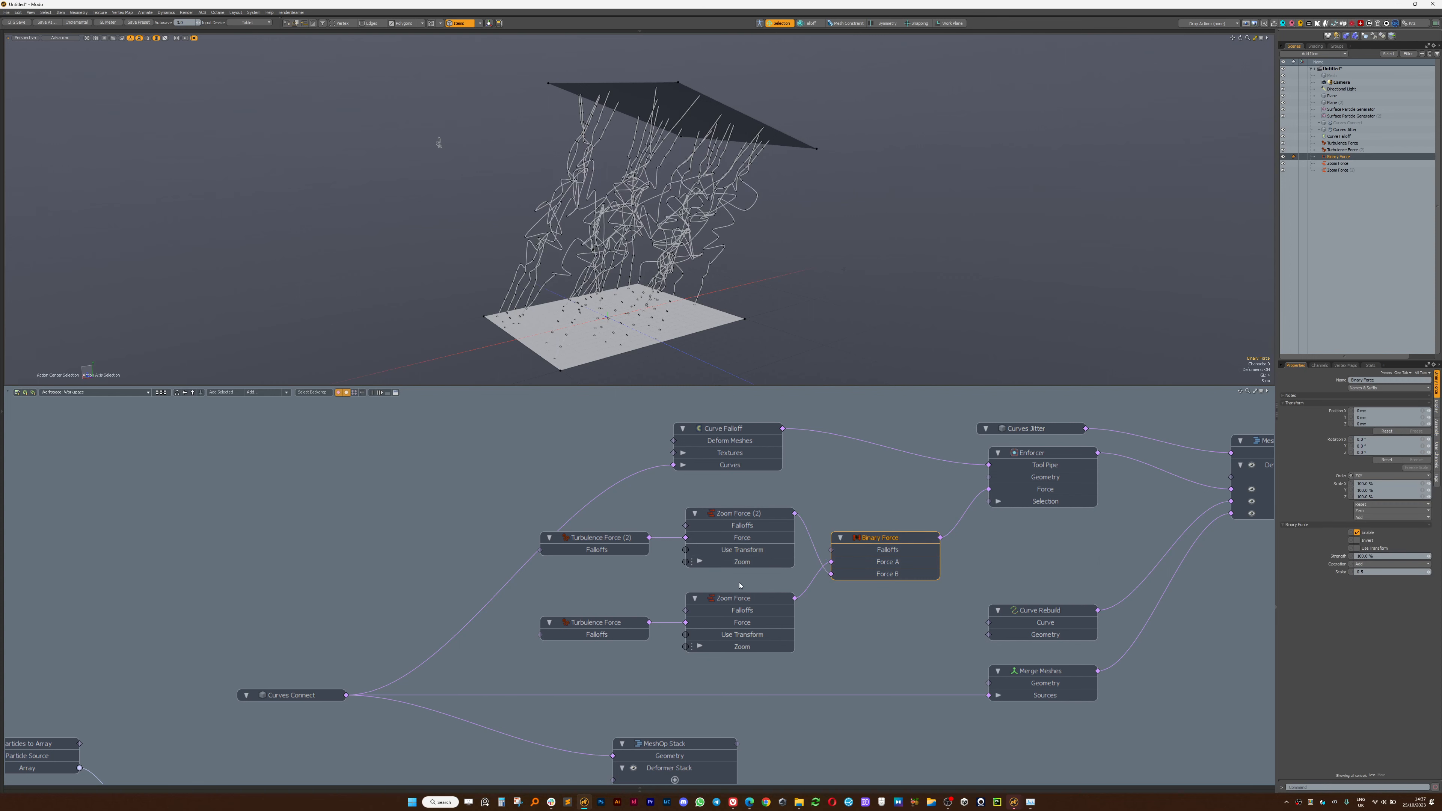
left_click_drag(438, 142, 852, 267, "alt")
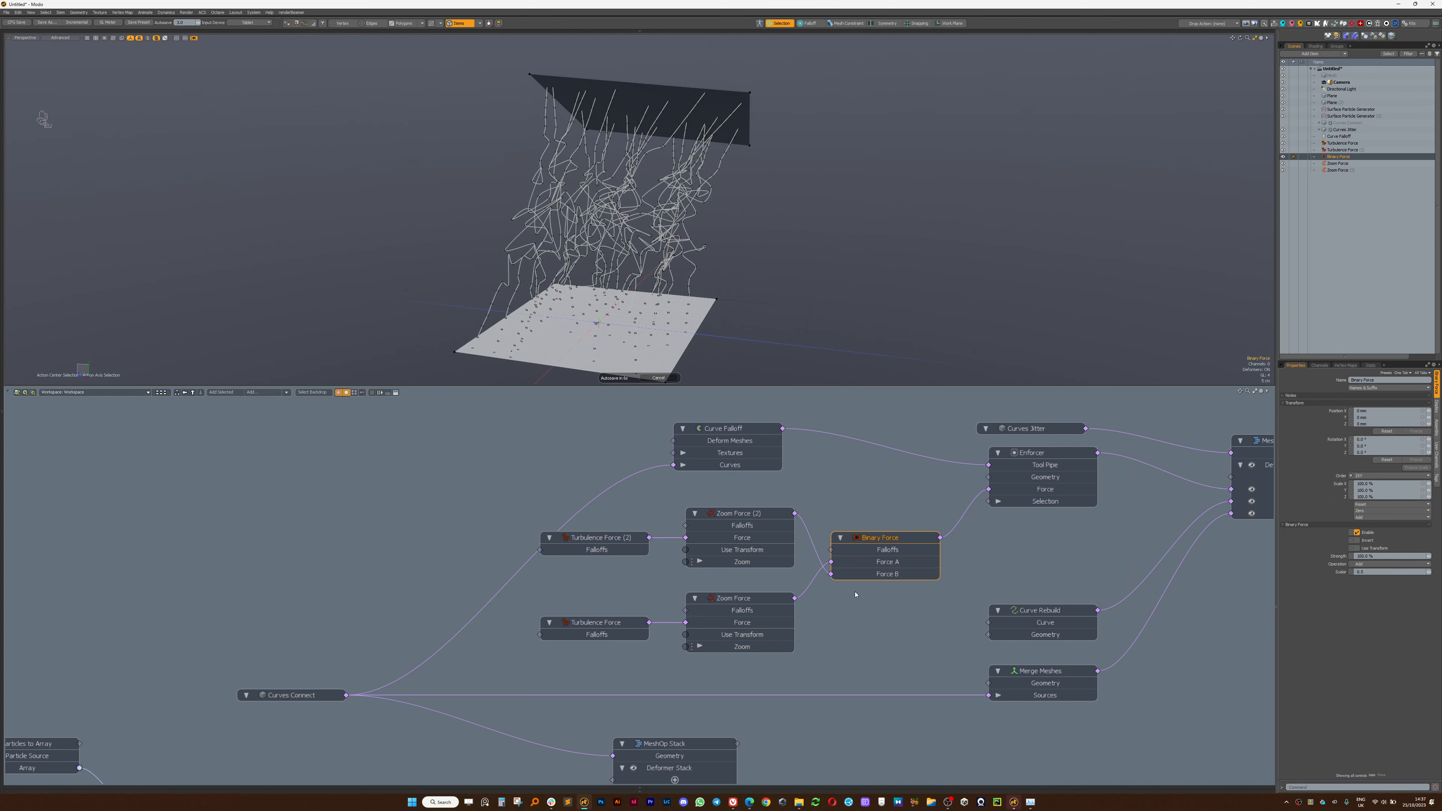
left_click_drag(597, 573, 738, 672)
left_click_drag(560, 554, 743, 612)
key("Escape")
left_click(758, 625)
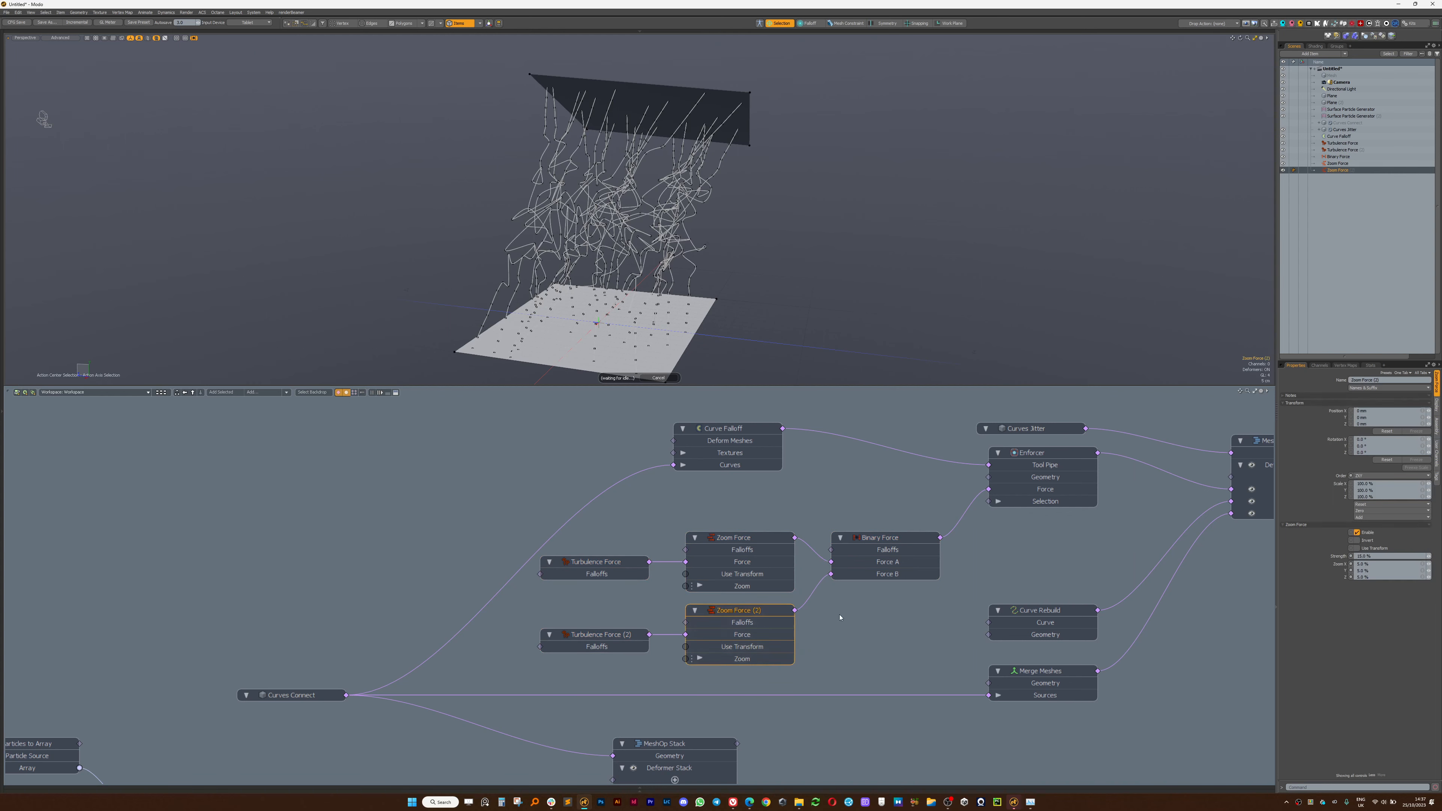
Try a strength of 100% on Zoom Force and inspect the curves from another angle.
left_click(724, 538)
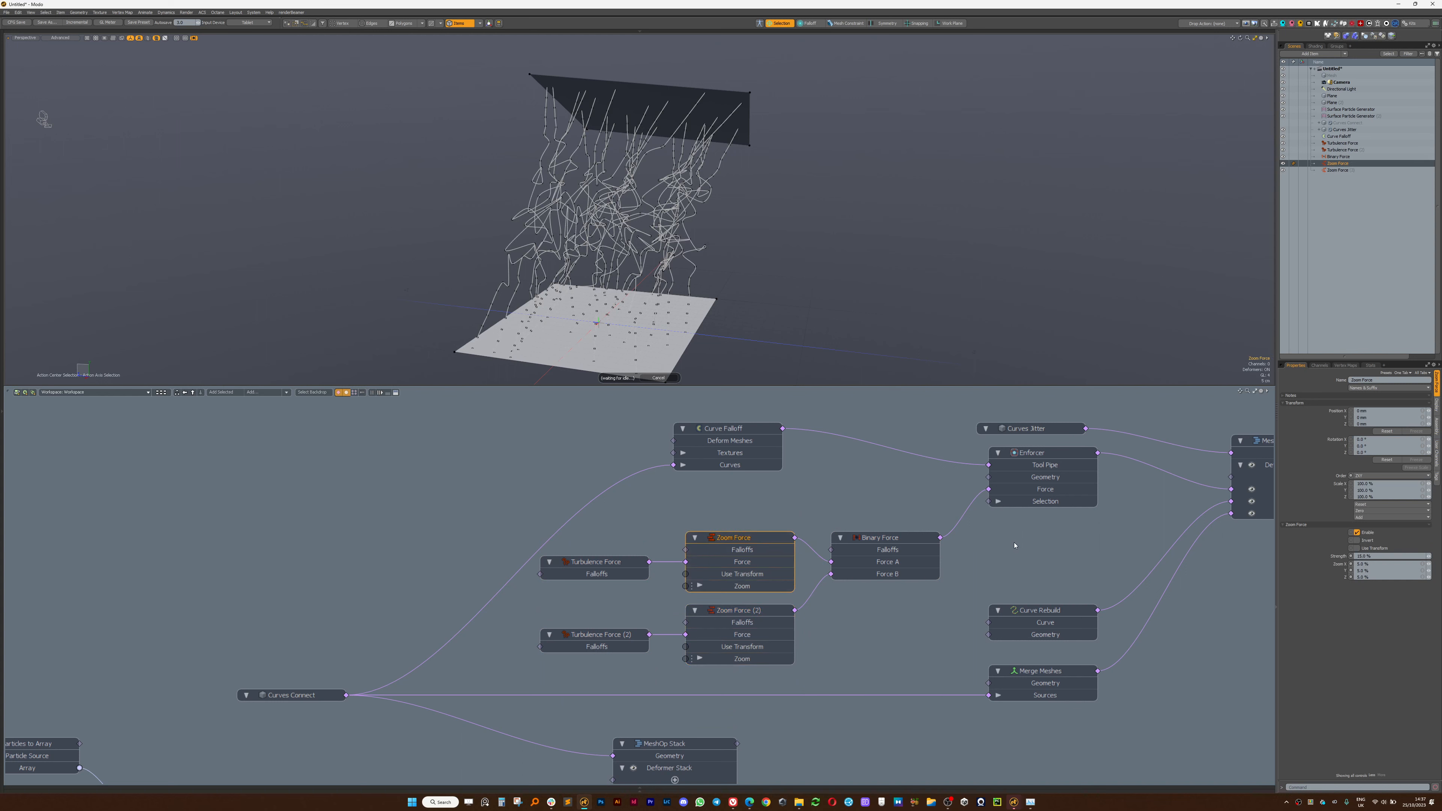
left_click(1374, 557)
type("100")
key("Return")
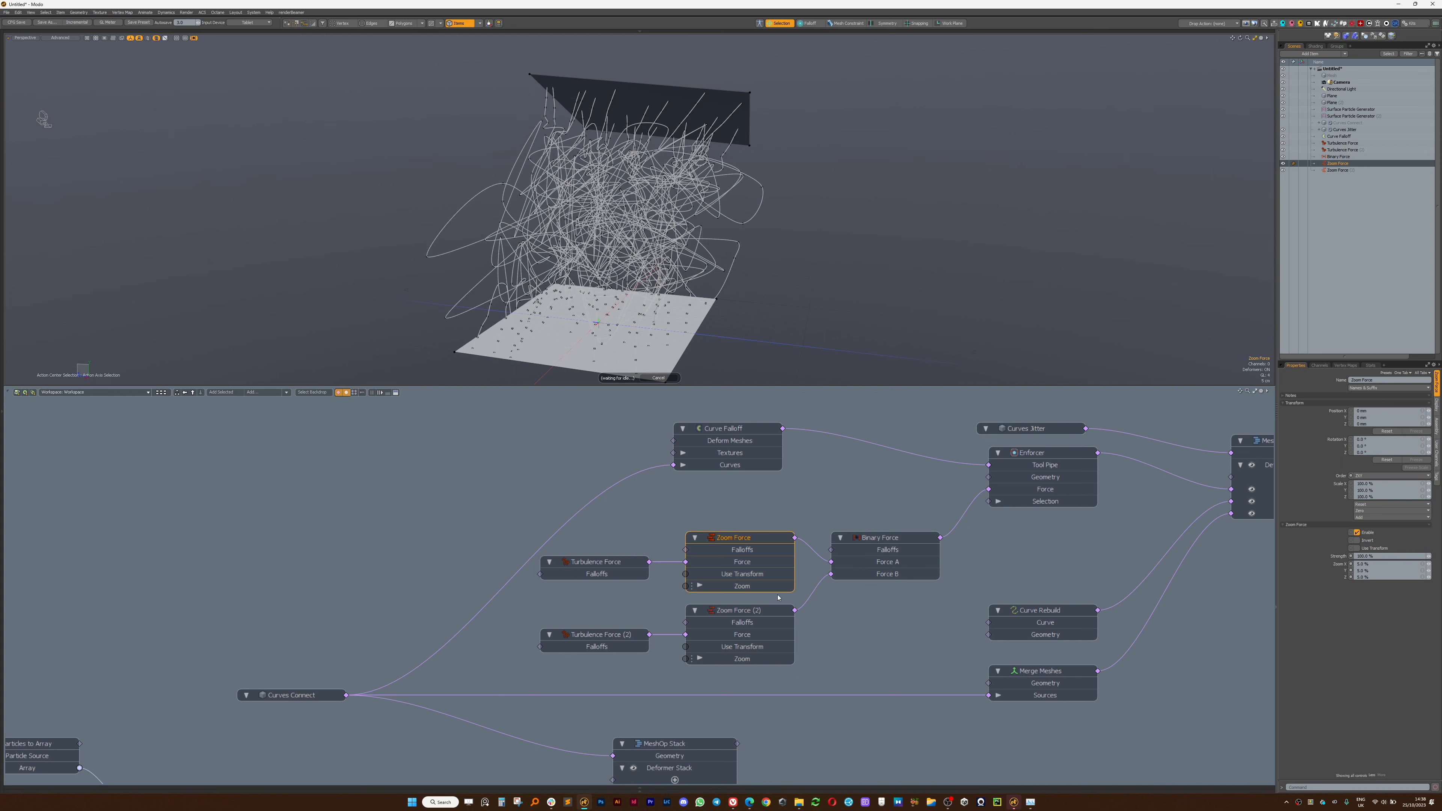
left_click_drag(637, 263, 577, 244, "alt")
Disconnect Zoom Force (2) from Binary Force's Force B input and shift Turbulence Force slightly.
left_click(816, 586)
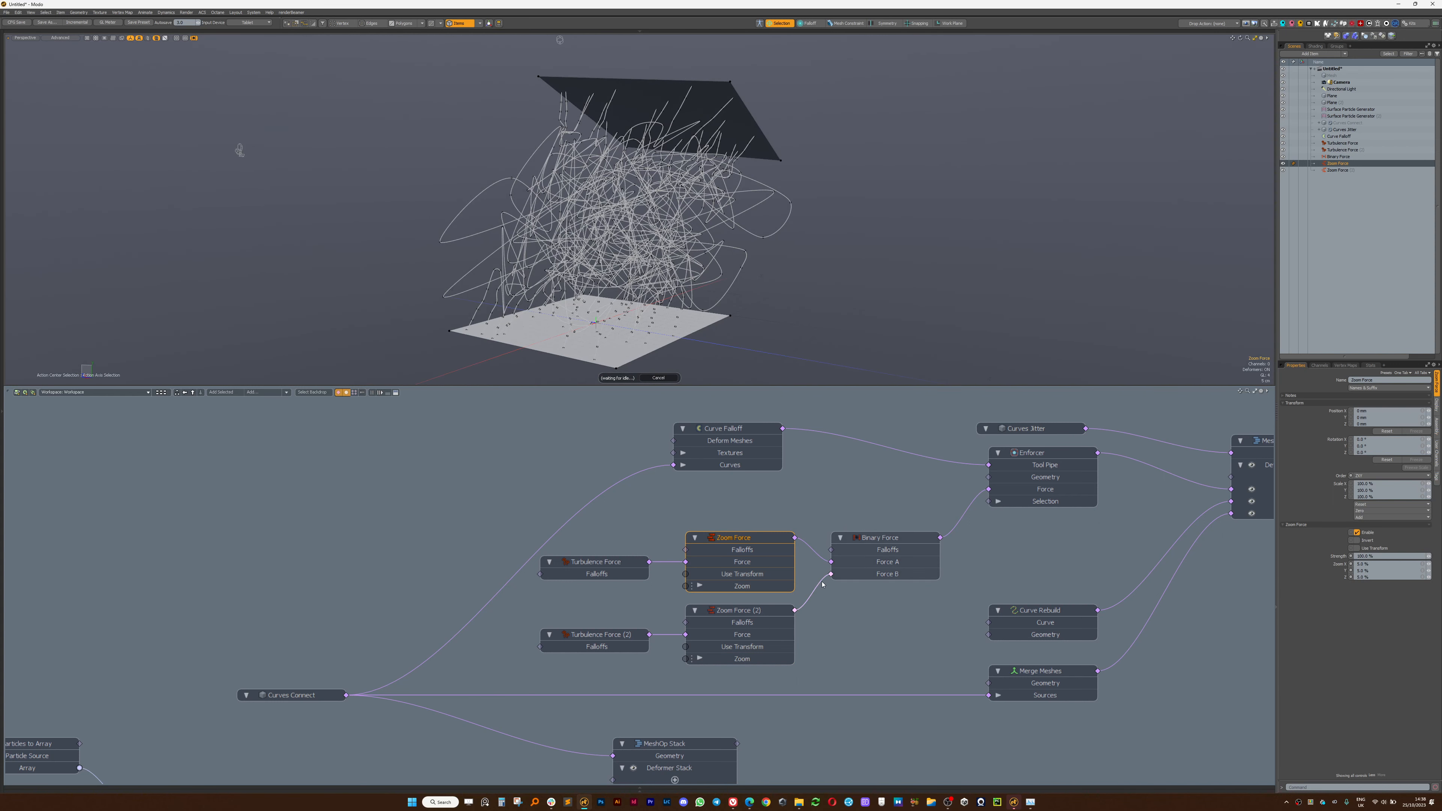
key("Delete")
mouse_move(594, 565)
left_mouse_down()
mouse_move(509, 565)
mouse_move(569, 570)
left_mouse_up()
Set Zoom Force's zoom to 100% on all three axes and view the curves from the side.
left_click(774, 537)
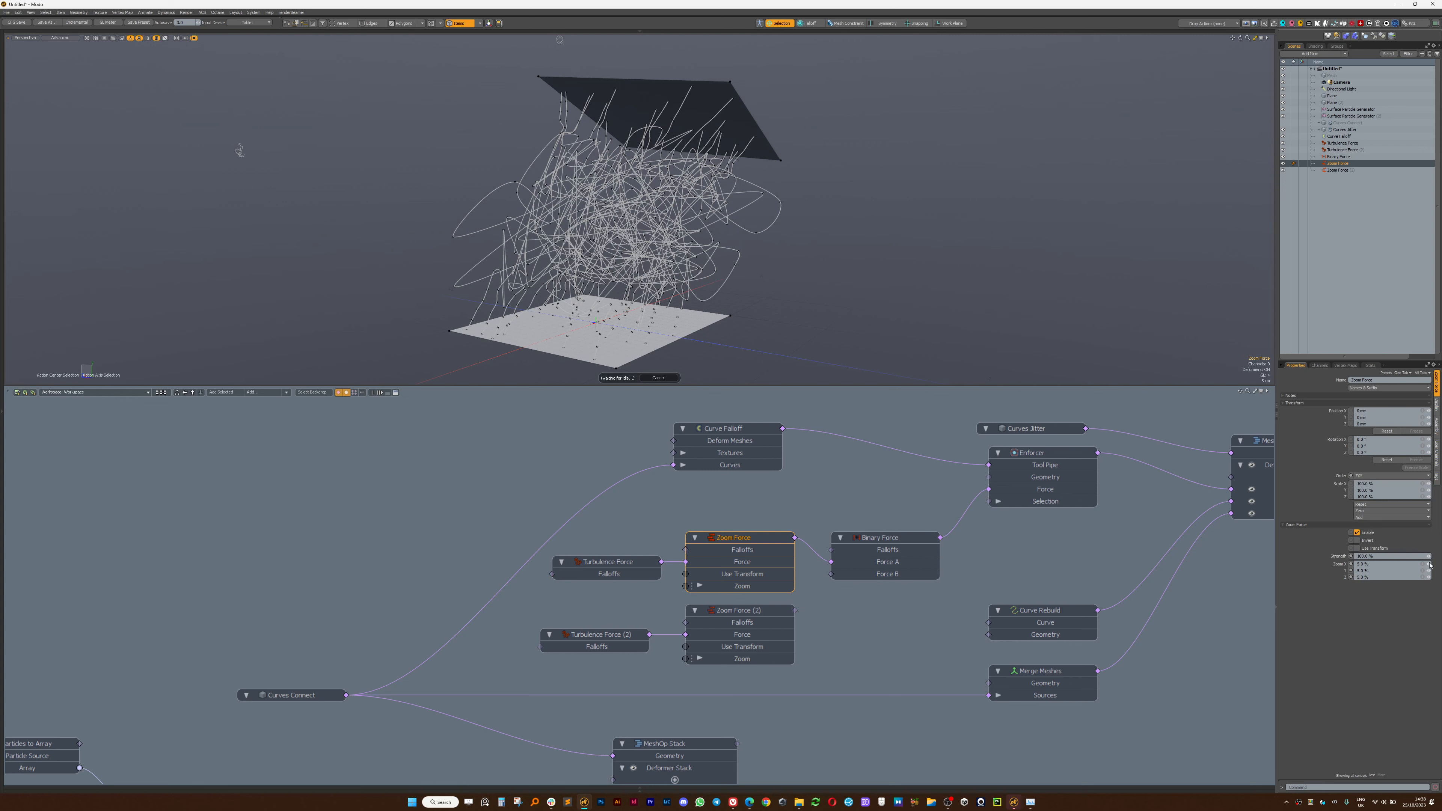
left_click(1374, 565)
type("100")
key("Return")
left_click_drag(725, 214, 573, 125, "alt")
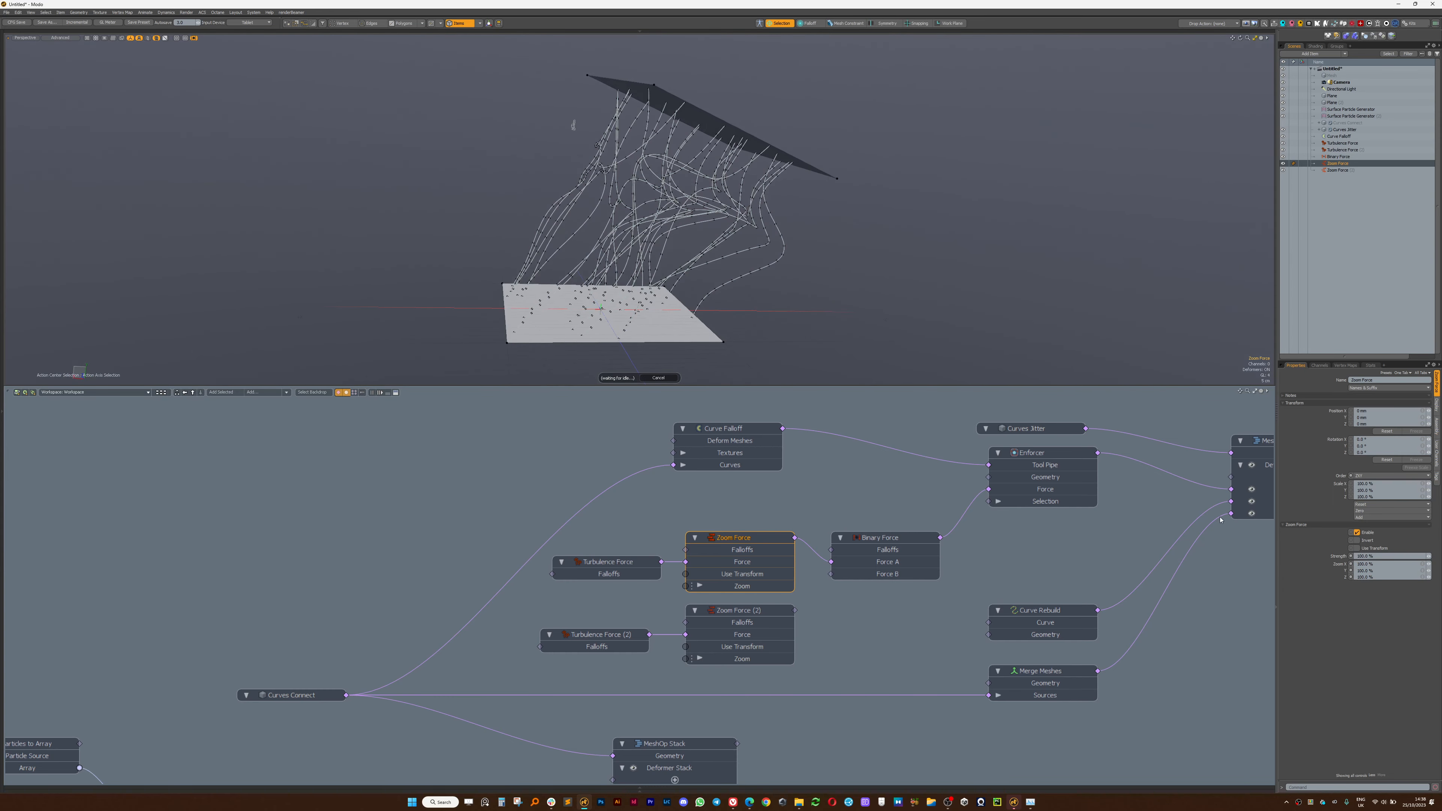
Set Zoom Force's strength to 50% and inspect the smoother curves.
left_click(1385, 557)
type("50")
key("Return")
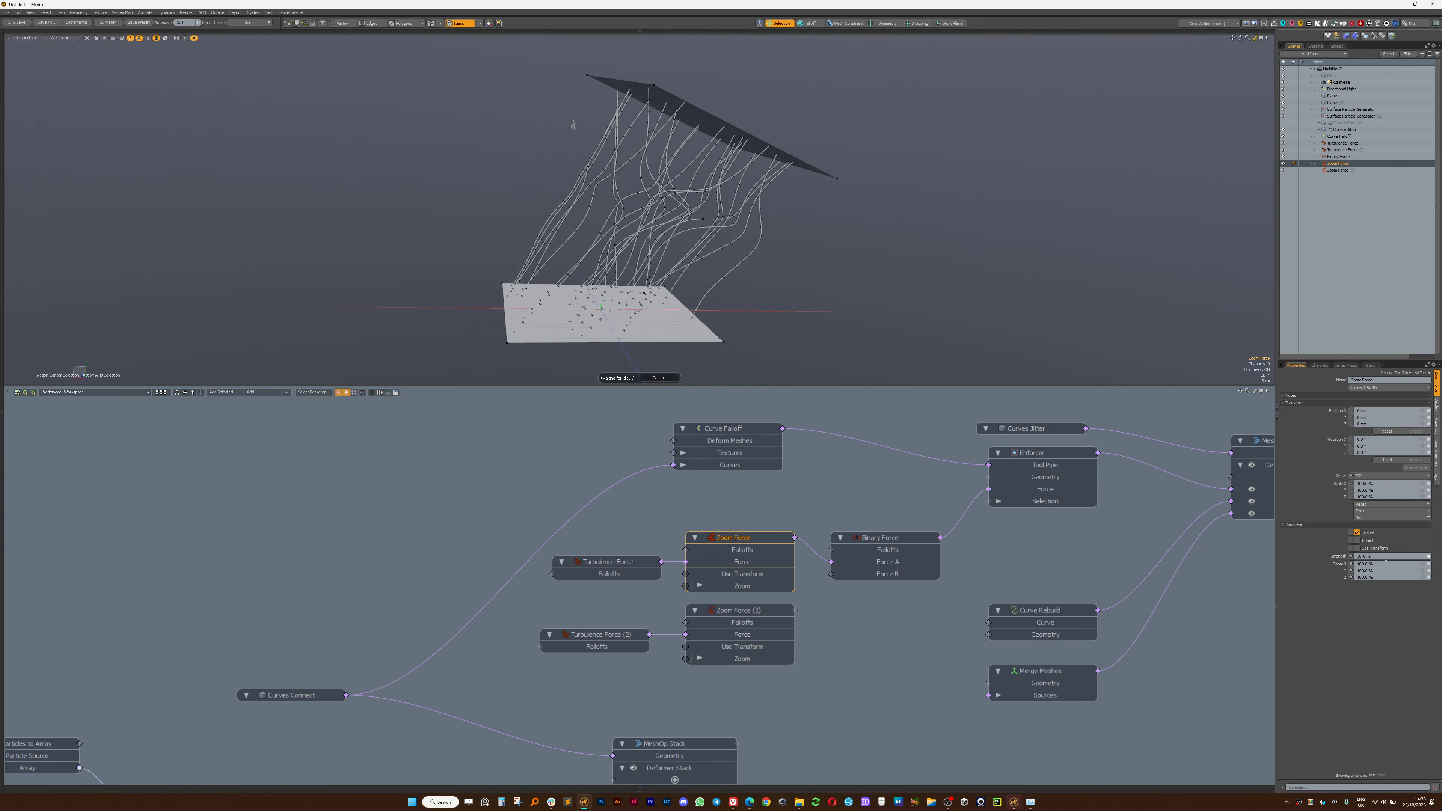
left_click_drag(783, 261, 769, 301, "alt")
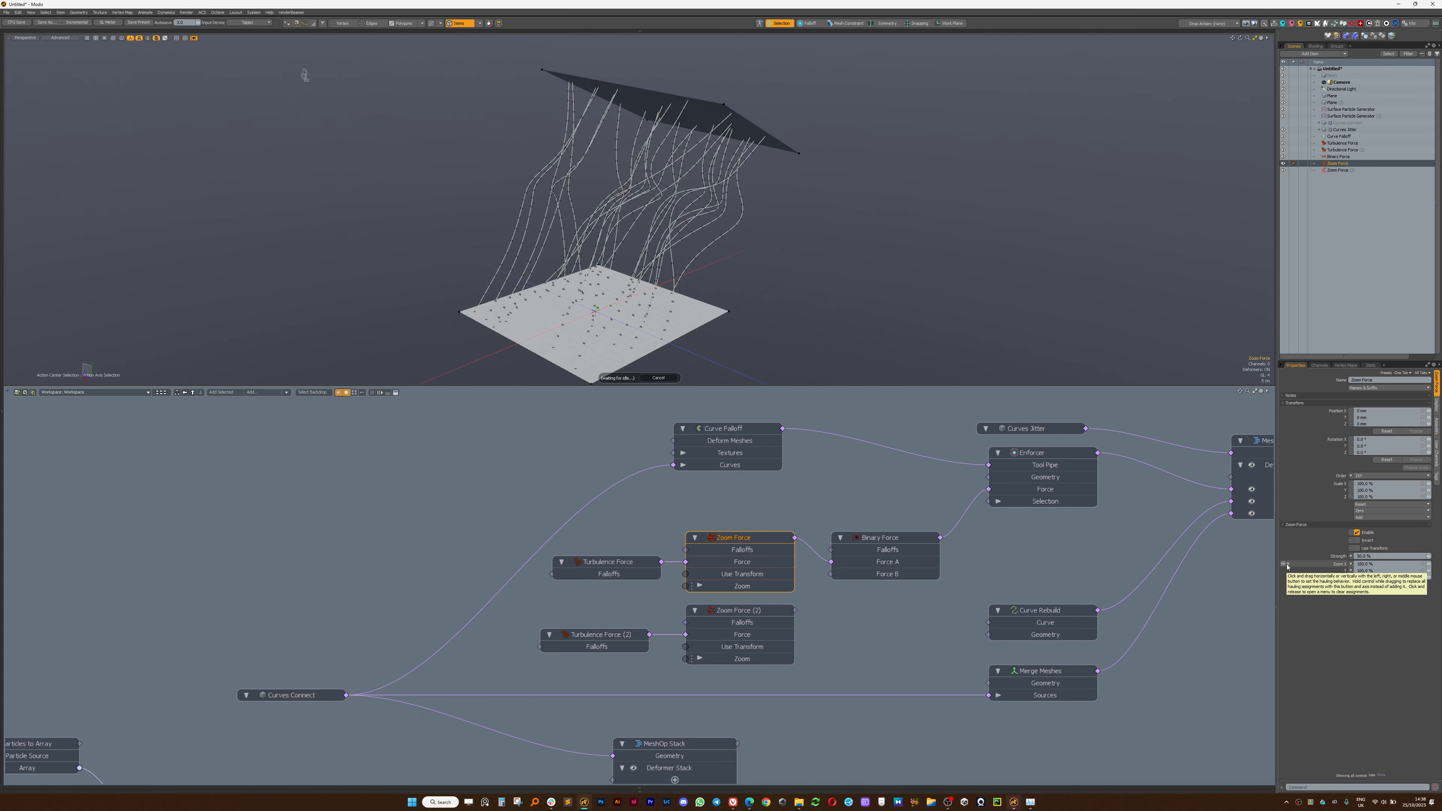
Assign Zoom Force's Strength and Zoom X, Y and Z to channel hauling and adjust the three zoom values together.
left_click_drag(1287, 557, 1279, 557)
right_click_drag(1287, 564, 1279, 565)
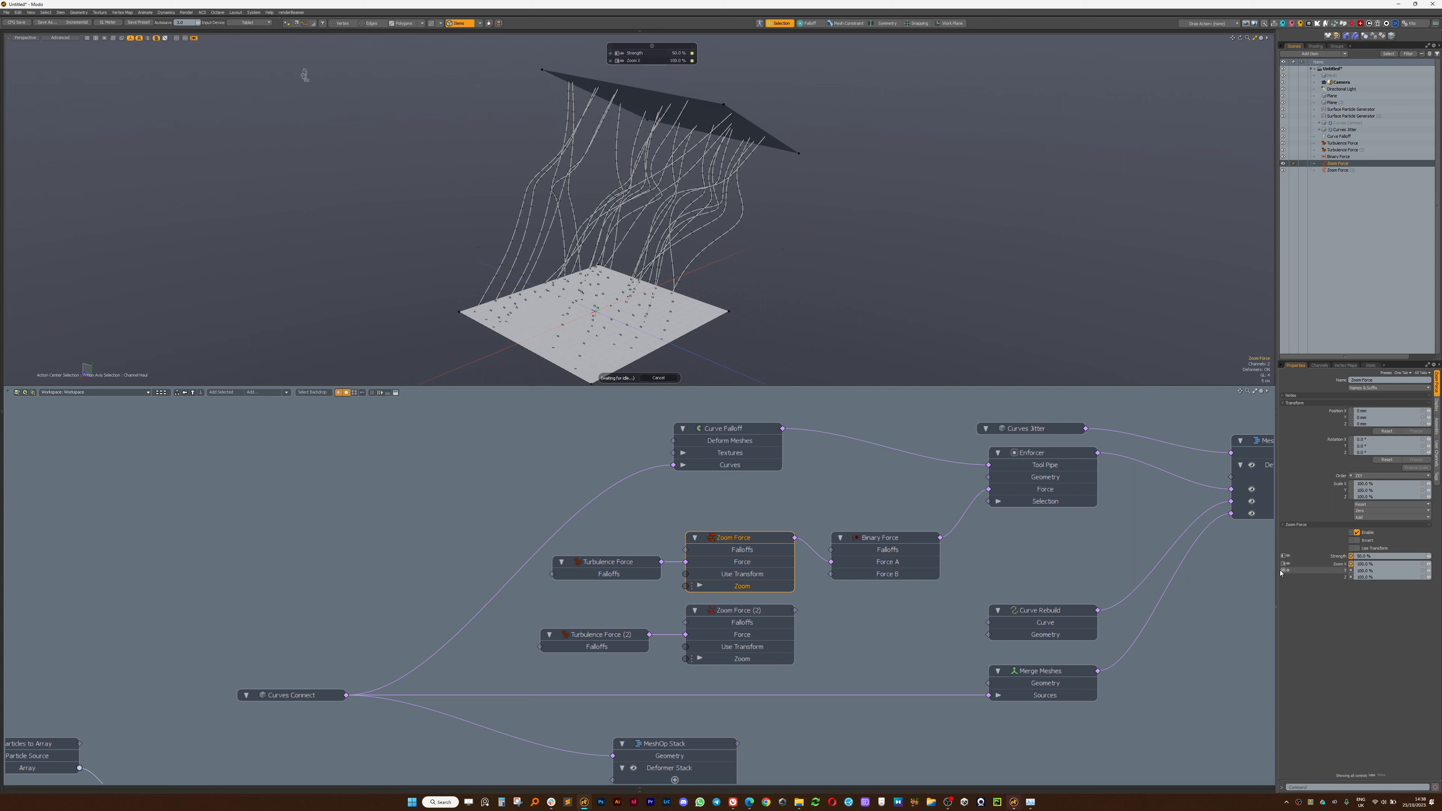
right_click(1281, 571)
right_click(1283, 577)
mouse_move(905, 313)
right_mouse_down()
mouse_move(858, 313)
mouse_move(1028, 313)
mouse_move(898, 329)
right_mouse_up()
left_click_drag(898, 329, 775, 254, "alt")
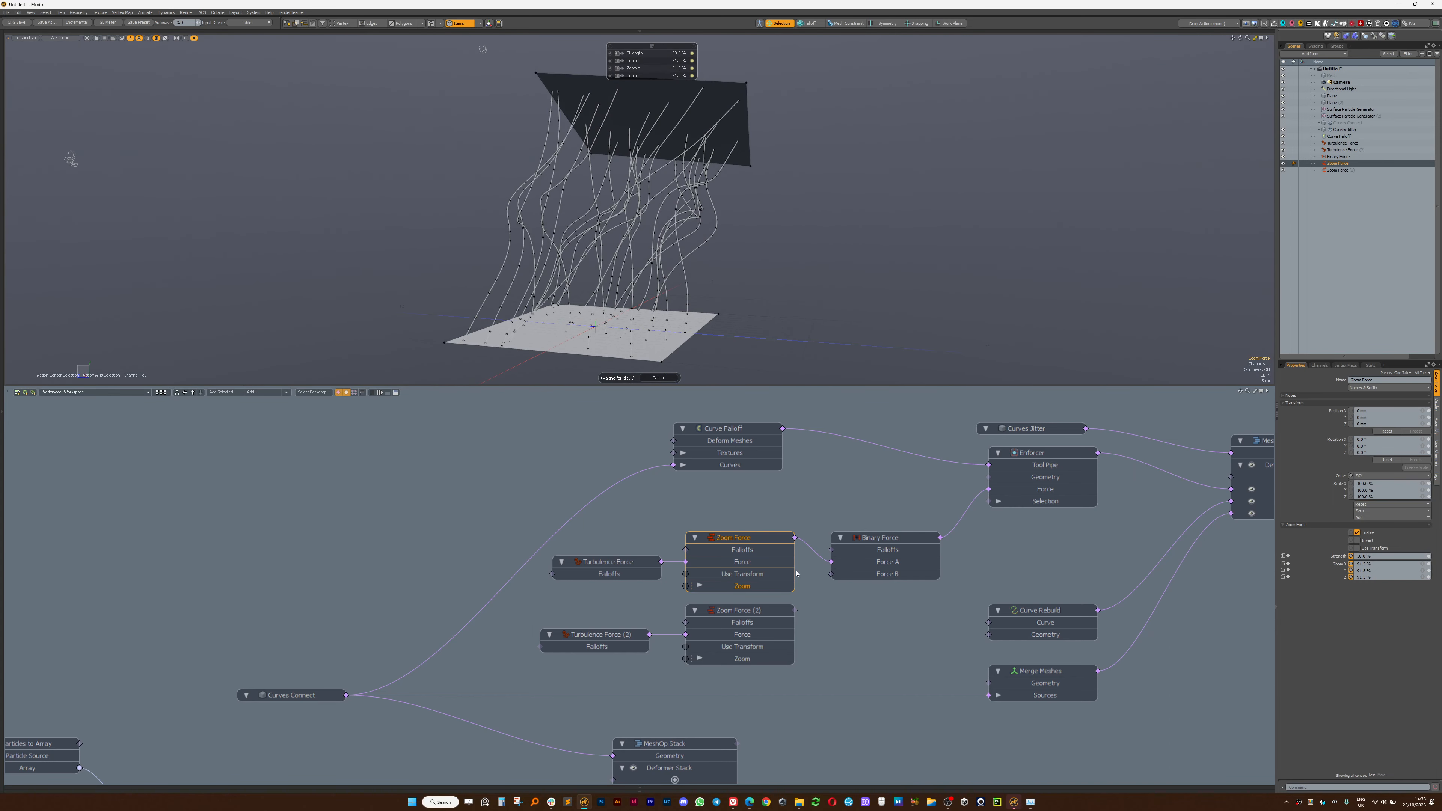
Reconnect Zoom Force (2) to Binary Force's Force B input and move the Curves Jitter node away from the Enforcer node.
left_click_drag(794, 610, 831, 574)
left_click_drag(659, 250, 938, 212, "alt")
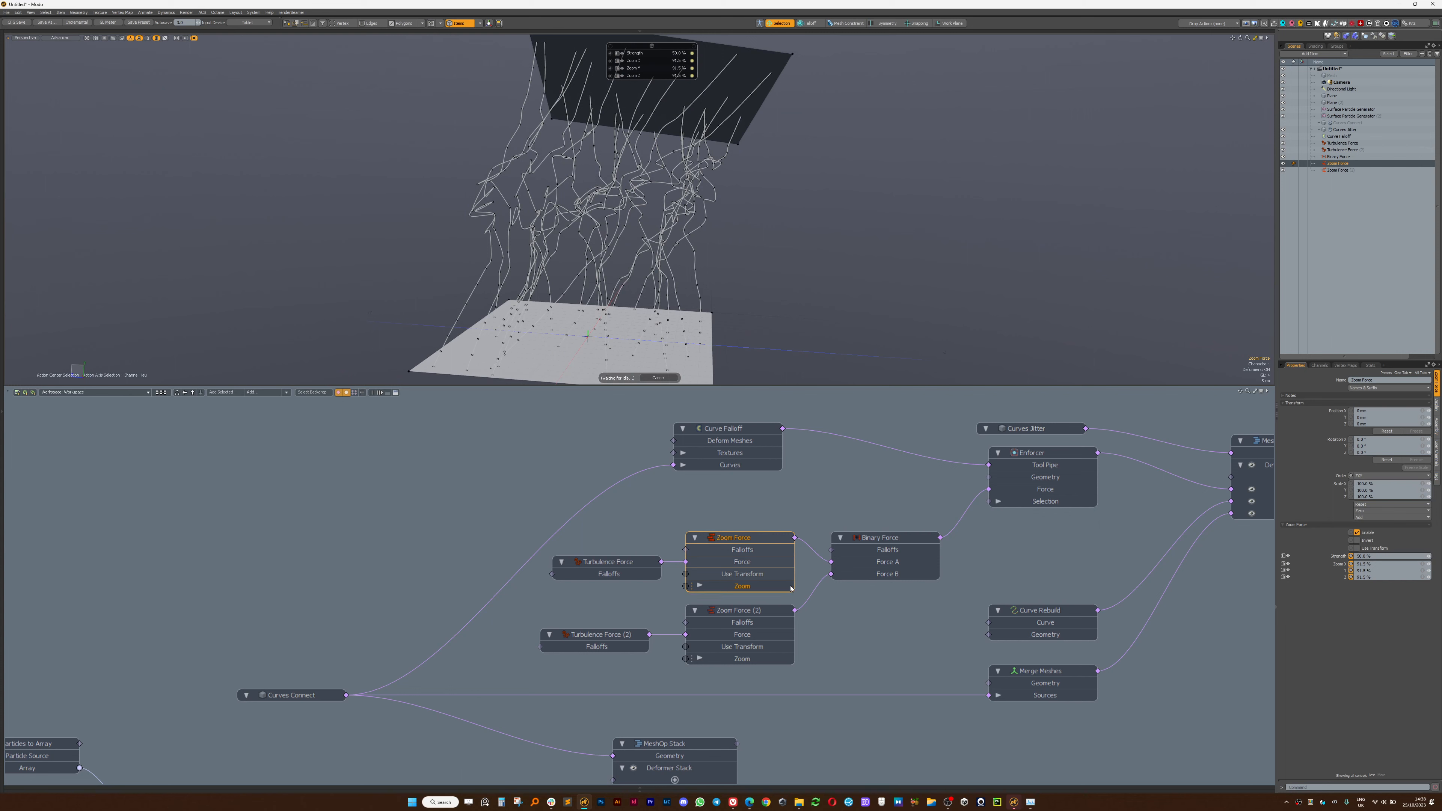
left_click_drag(837, 489, 727, 521, "alt")
scroll(728, 521, "down", 3)
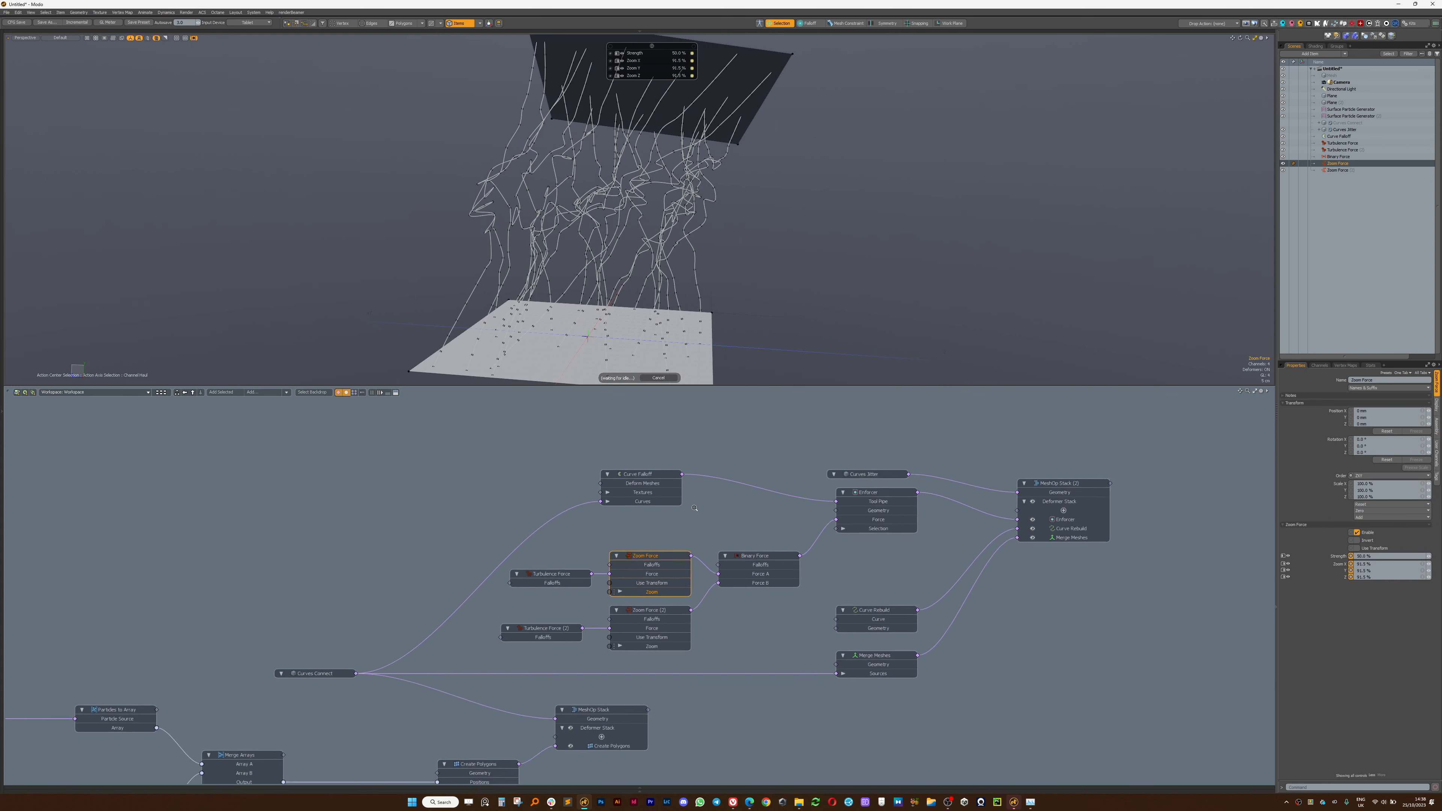
left_click_drag(838, 474, 856, 429)
left_click_drag(763, 226, 659, 486, "alt")
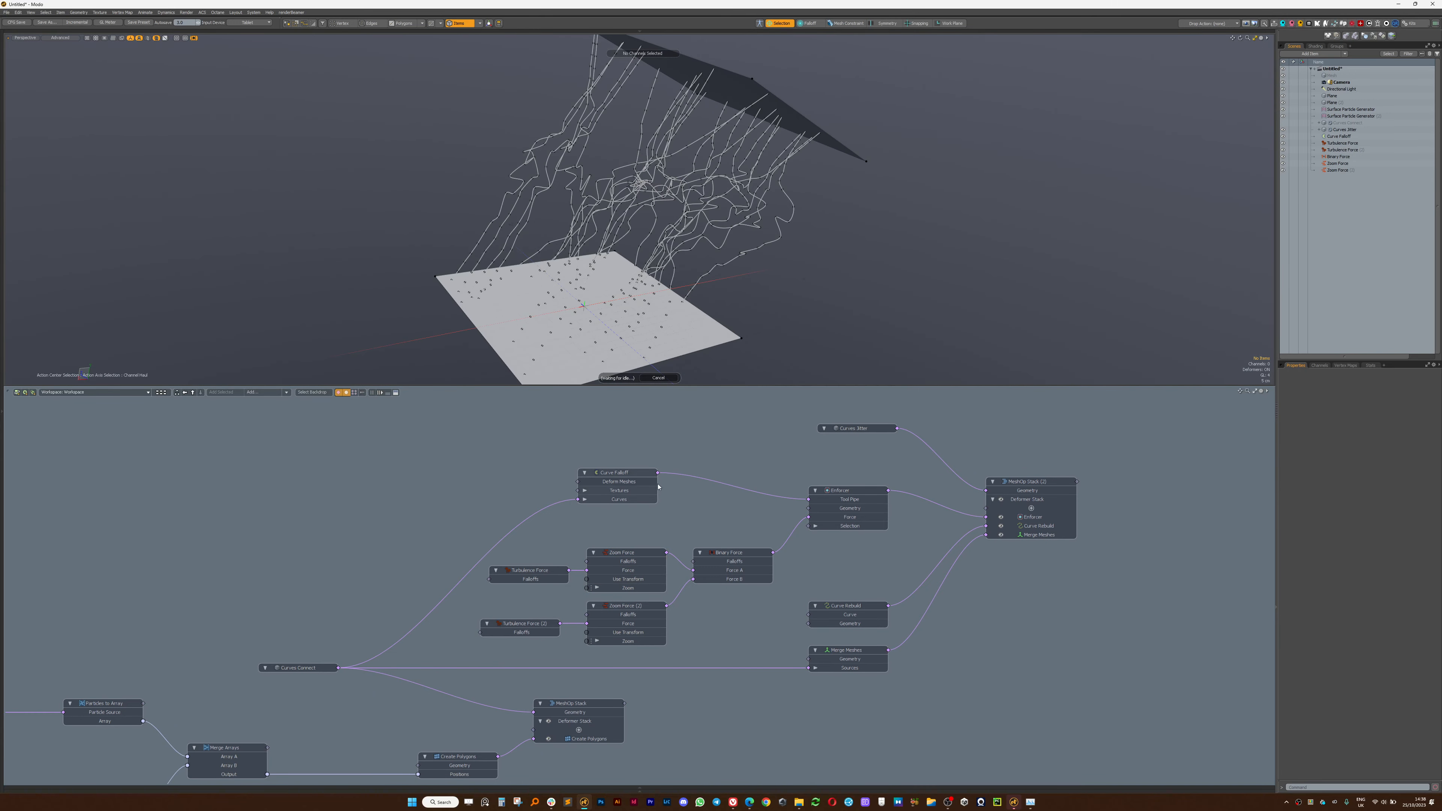
Steepen the start and end key slopes of Curve Falloff's Falloff Along Length gradient to form a broad arch.
left_click(617, 479)
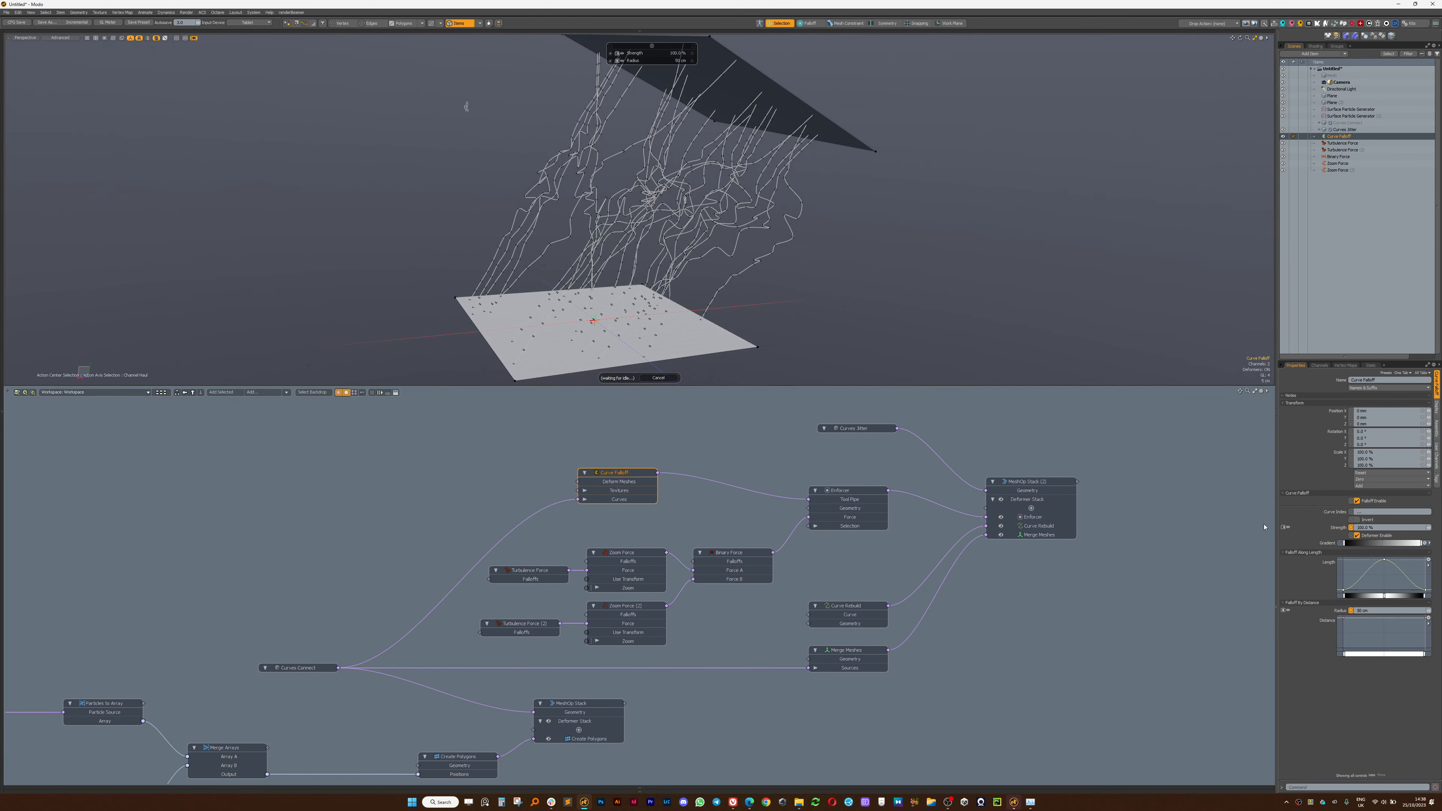
left_click(1428, 561)
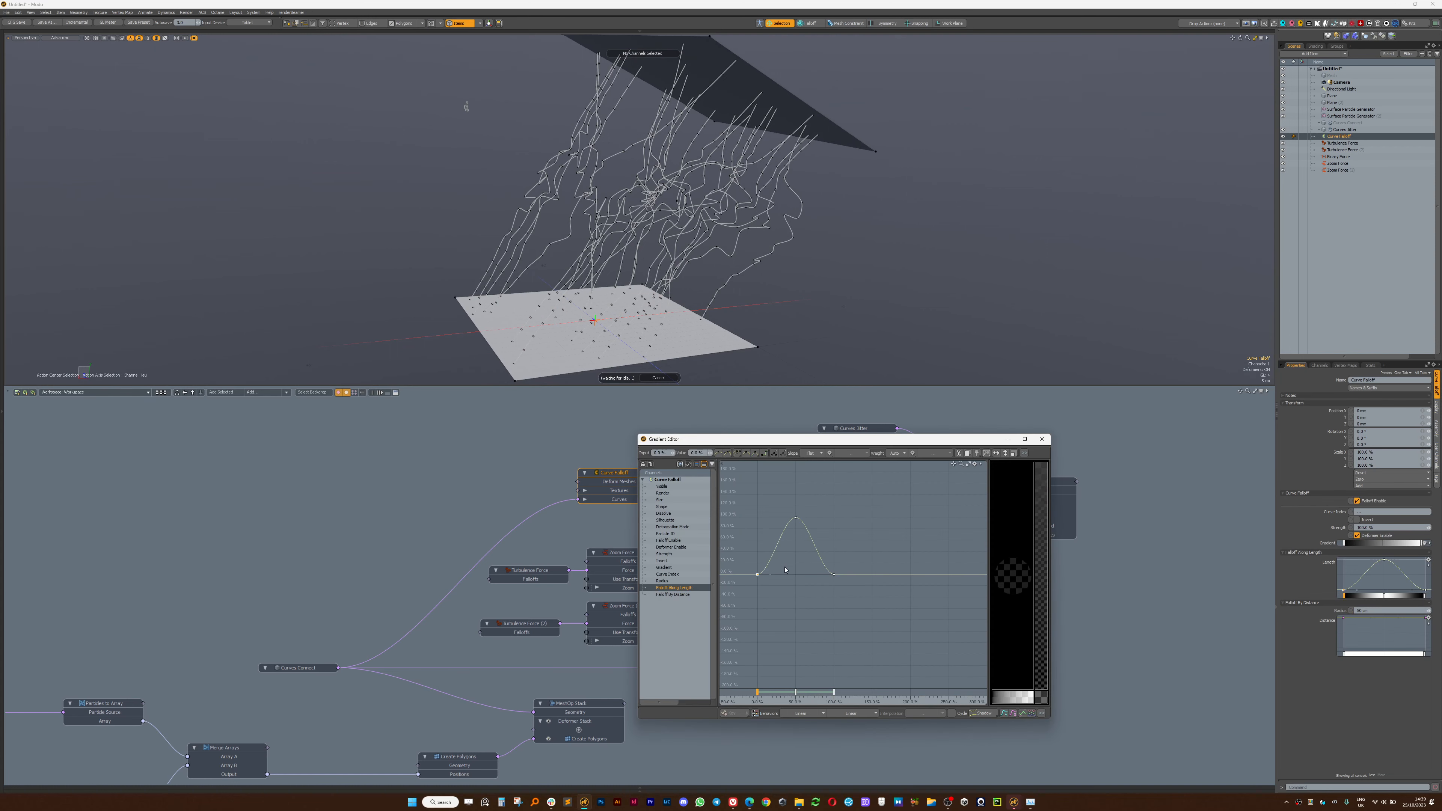
left_click_drag(770, 579, 764, 559)
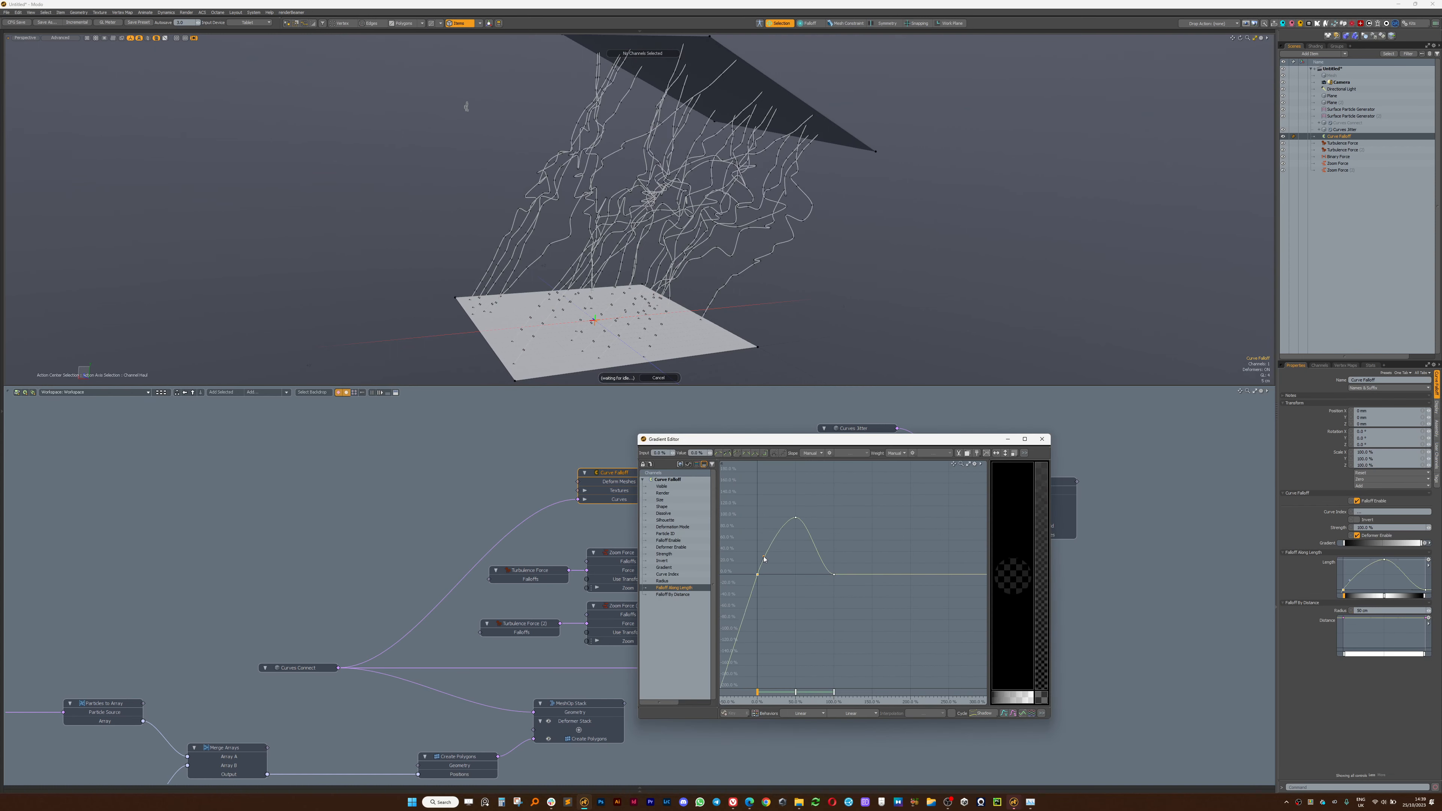
left_click(834, 575)
left_click_drag(822, 575, 828, 555)
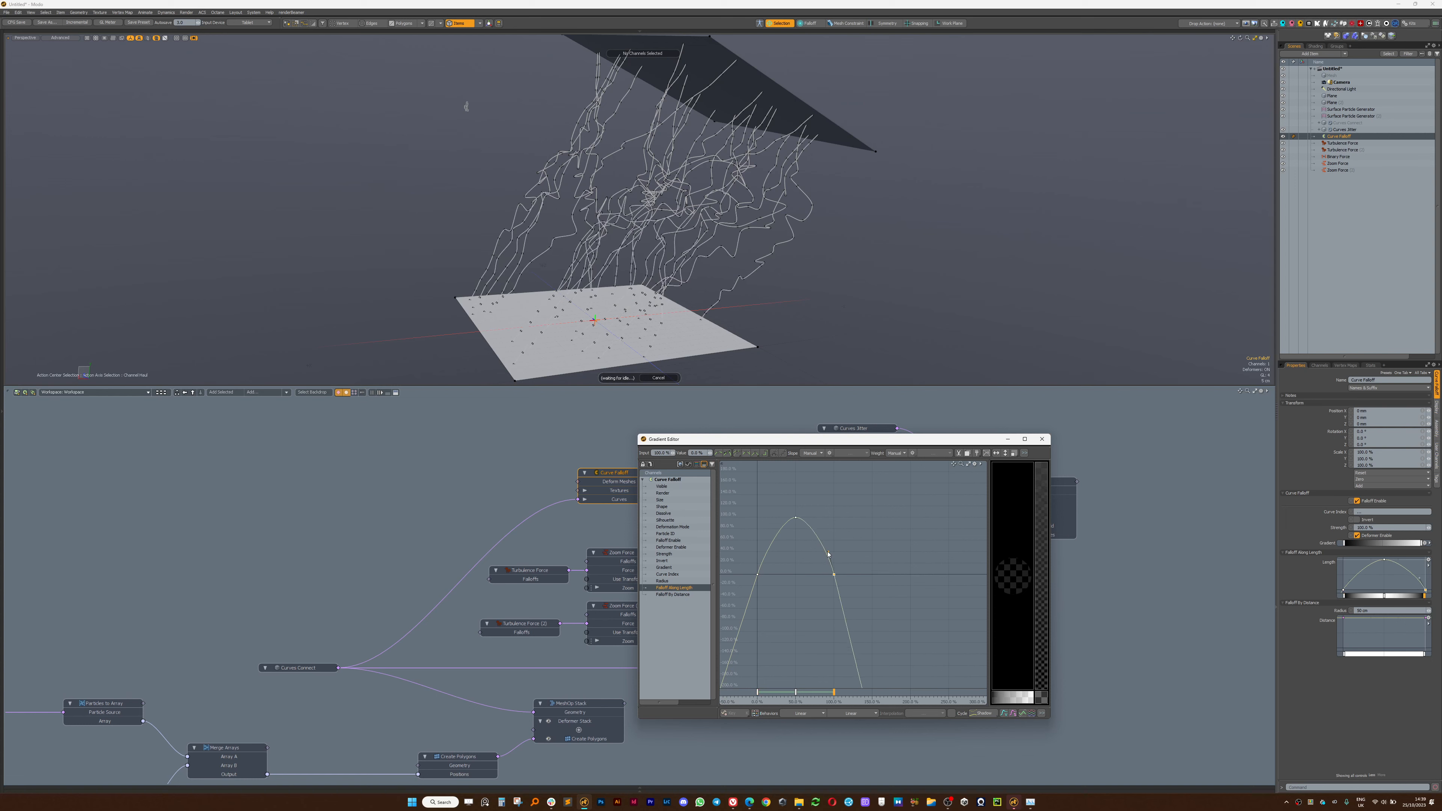
left_click_drag(695, 241, 691, 276, "alt")
scroll(729, 239, "down", 5)
left_click(1042, 439)
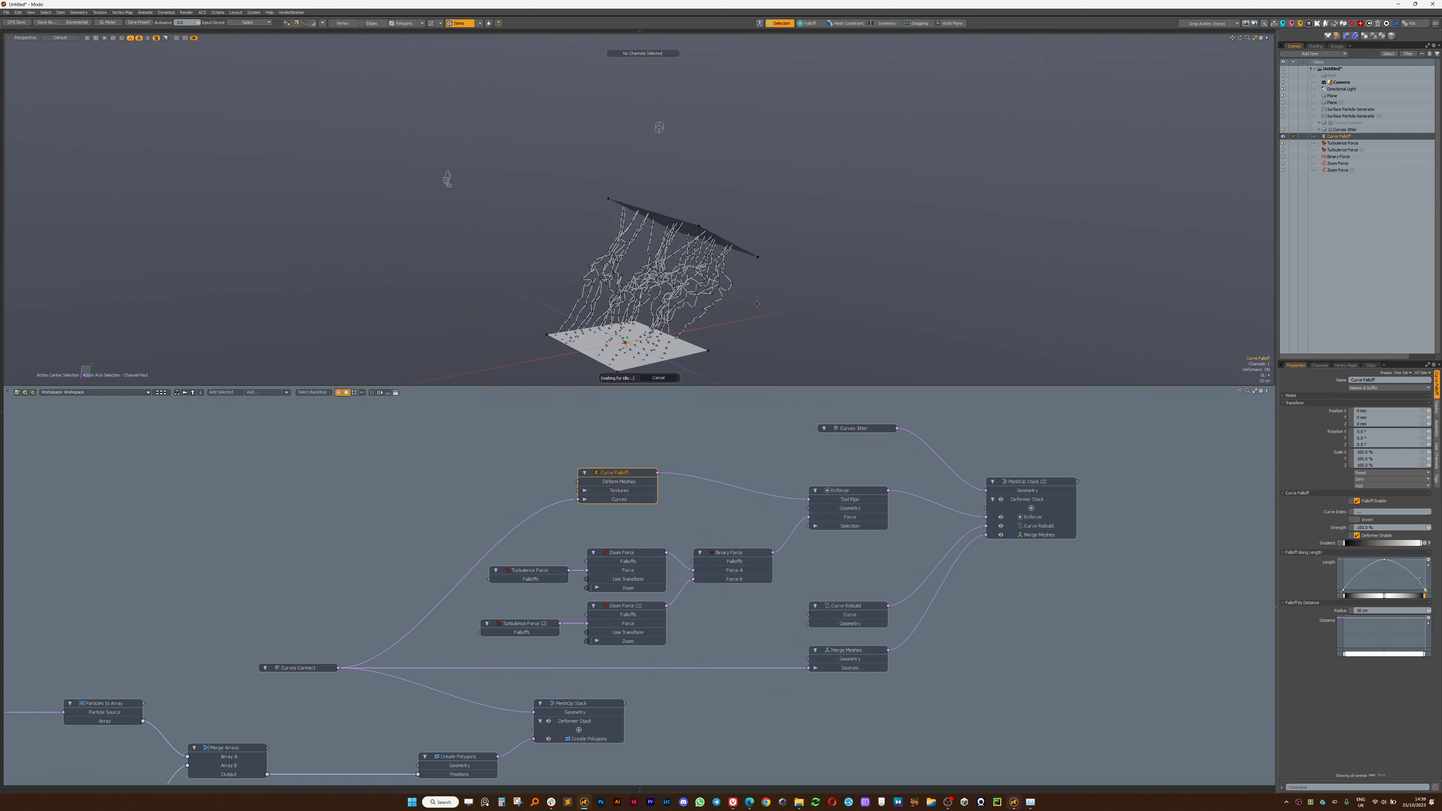
Raise the upper plane well above the lower one so the curves stretch between them.
left_click(681, 231)
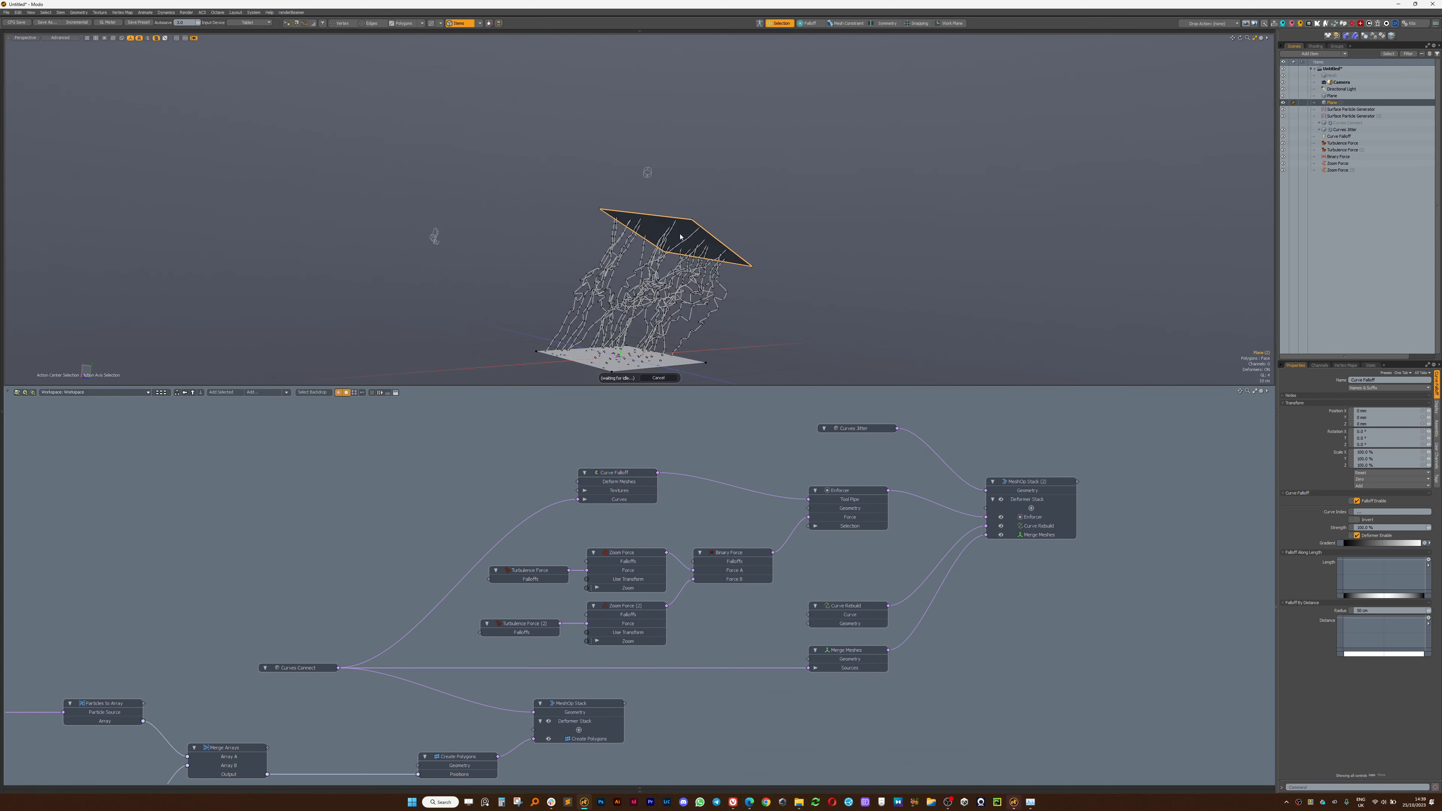
key("3")
key("w")
left_click_drag(710, 289, 675, 88, "alt+shift")
key("e")
key("w")
left_click_drag(616, 181, 679, 199, "alt")
key("space")
left_click_drag(882, 466, 561, 494, "alt")
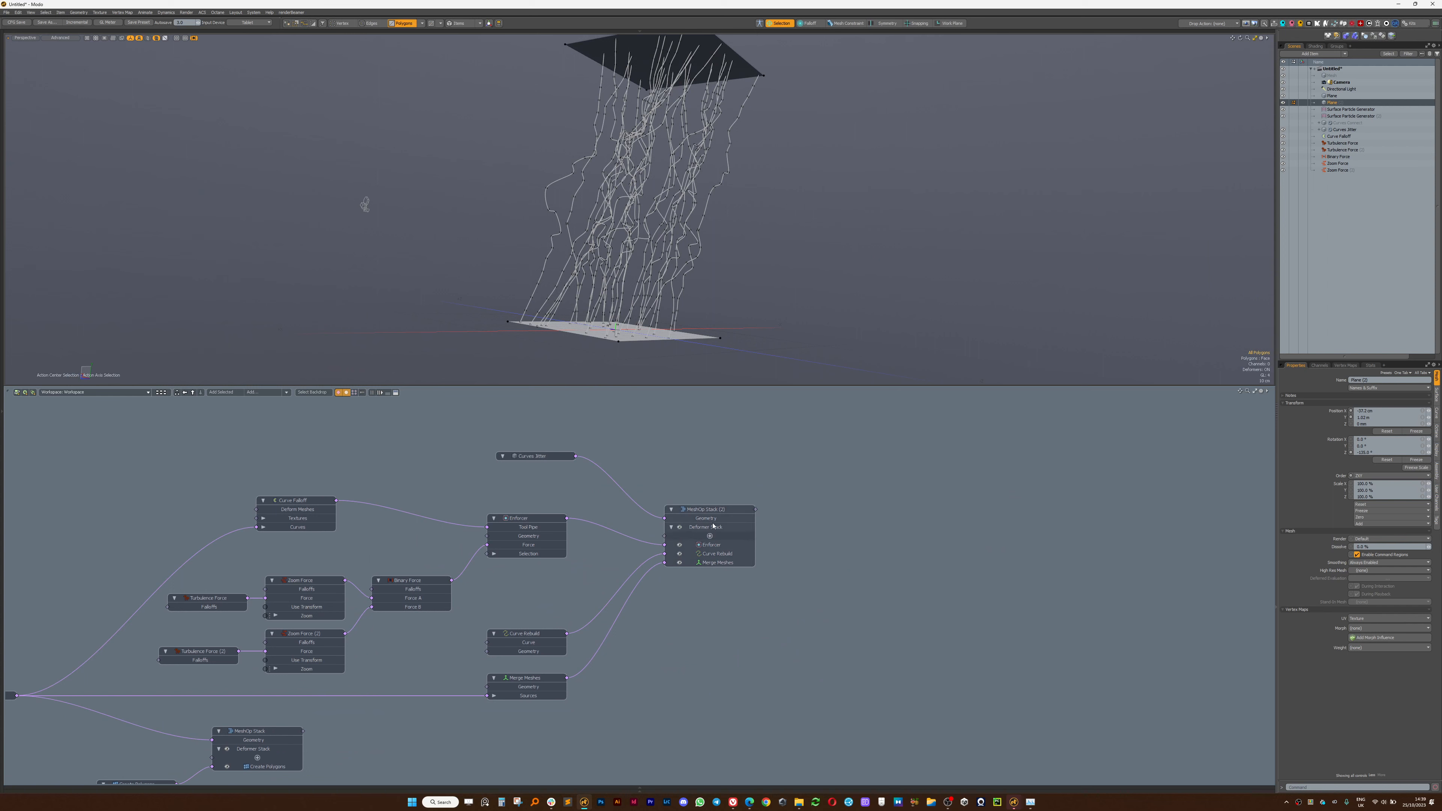
left_click_drag(758, 468, 648, 564, "alt")
key("n")
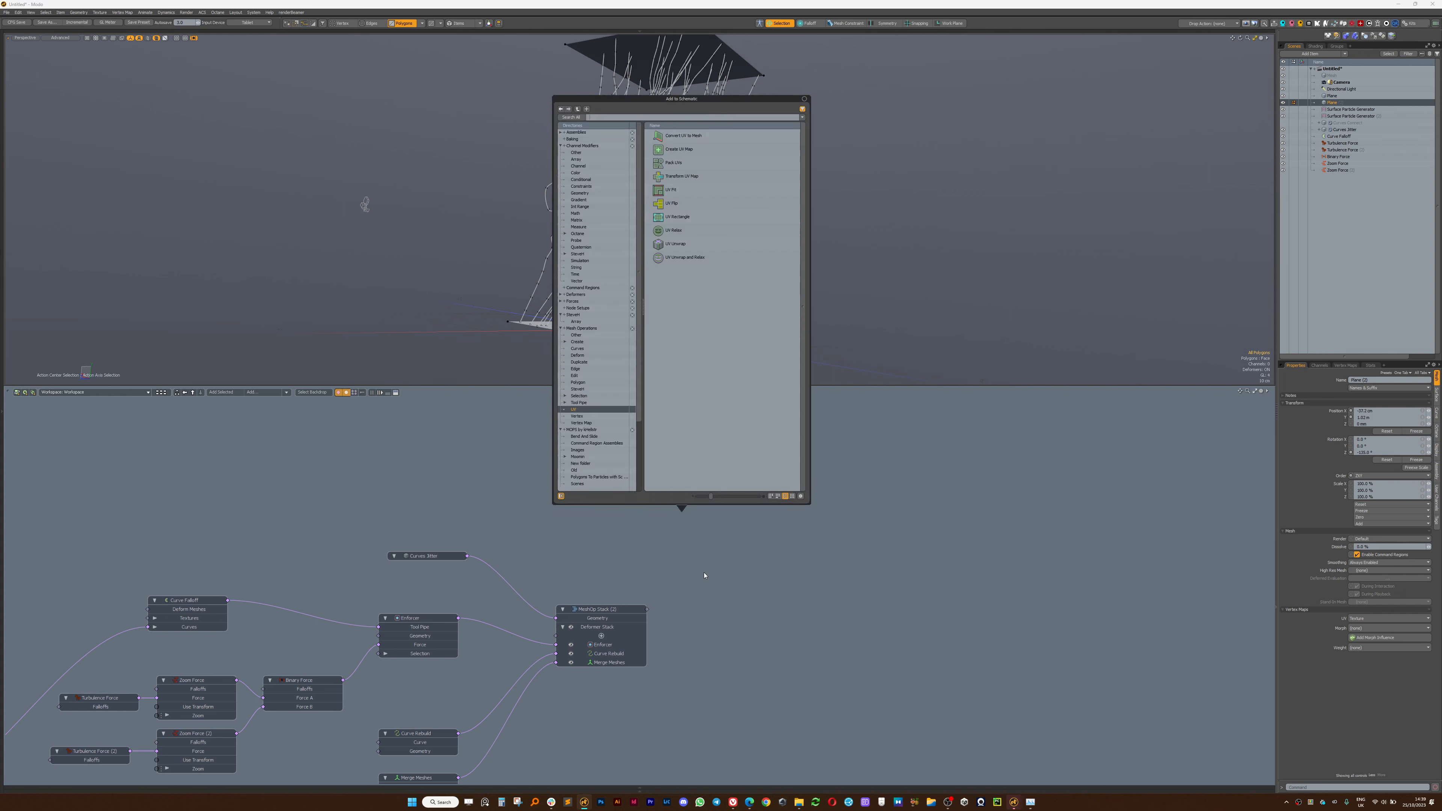
left_click(698, 572)
key("ctrl+space")
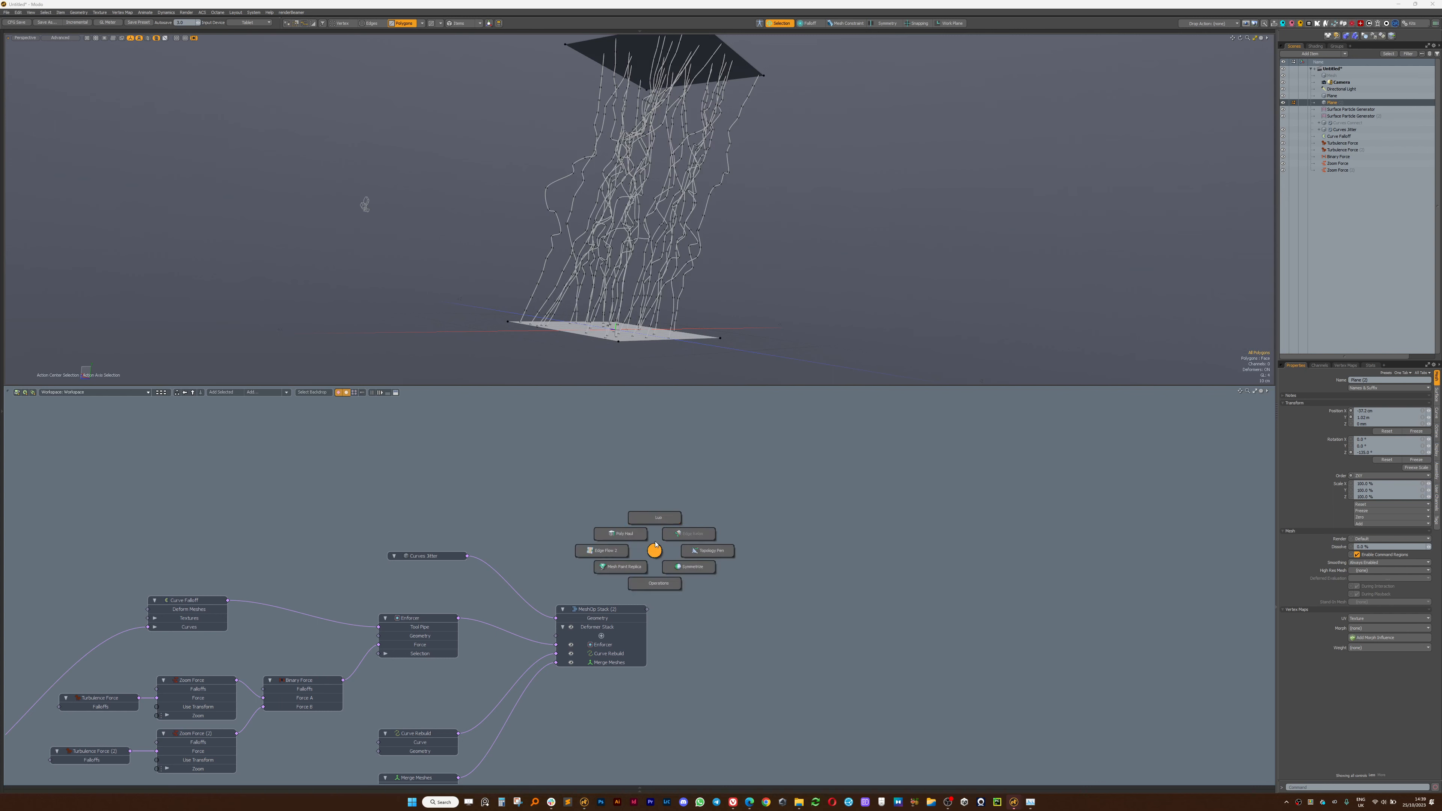
left_click(655, 548)
Add a Curve Particle Generator to the schematic and connect Curves Jitter to its Curve input.
type("n")
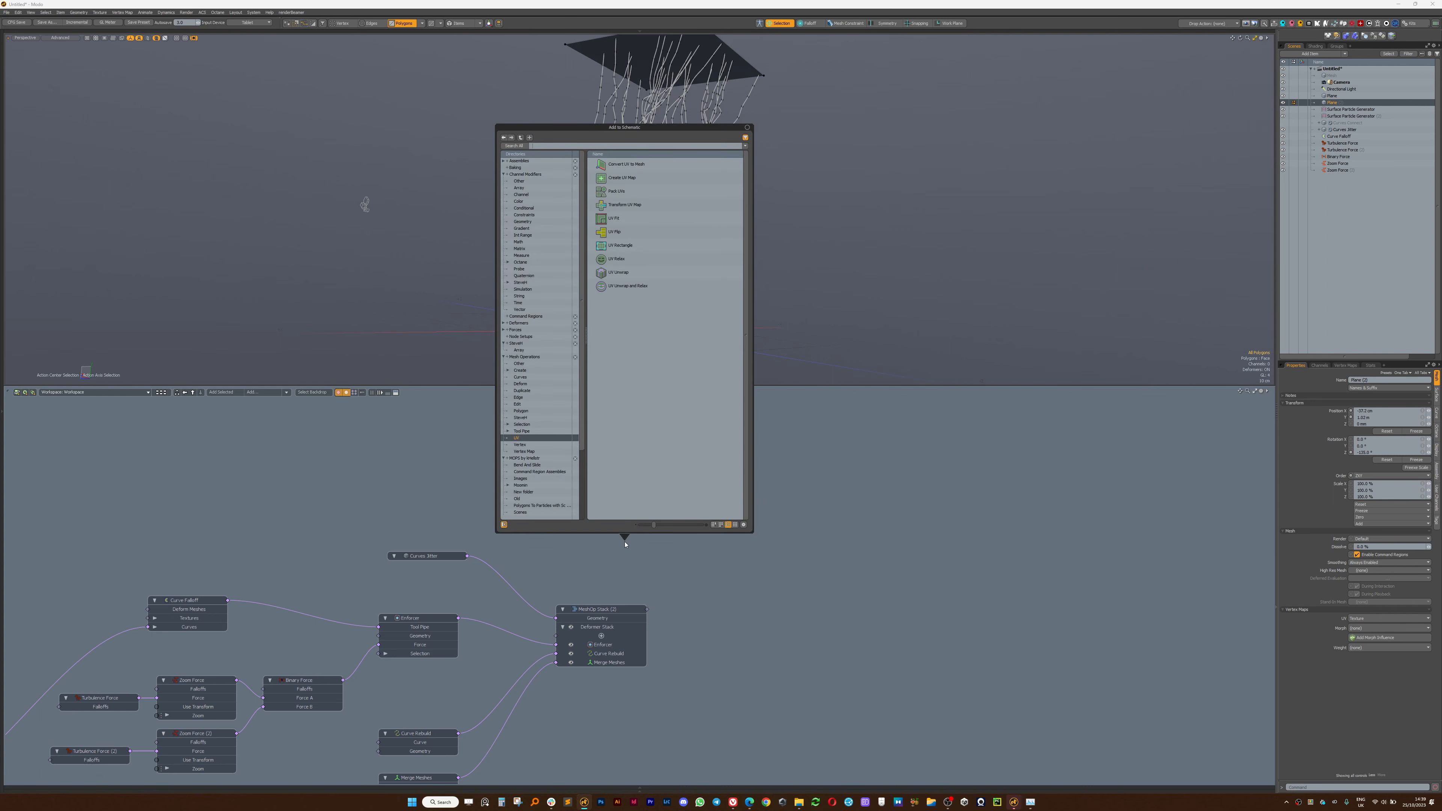
type("s")
key("BackSpace")
type("cur")
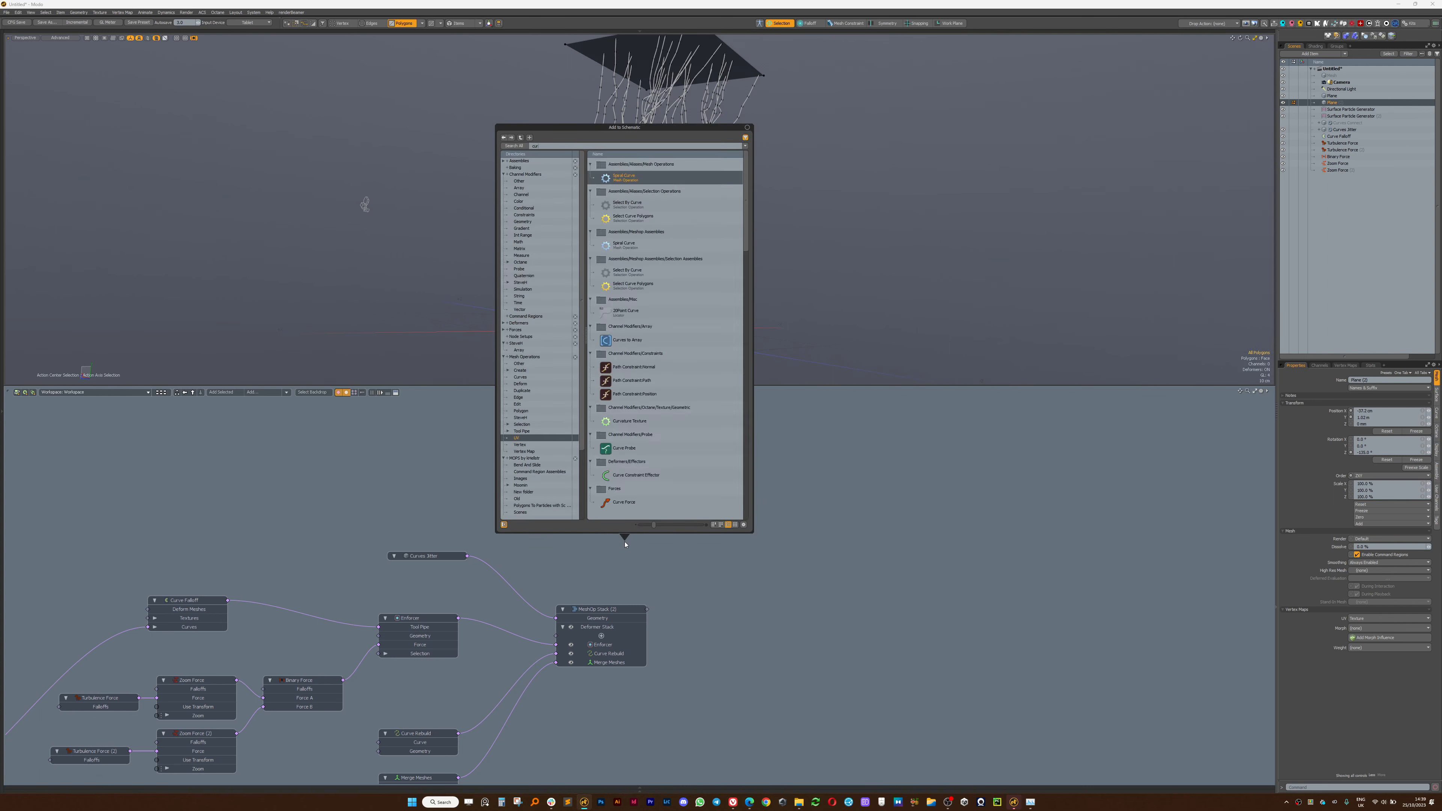
type("ve")
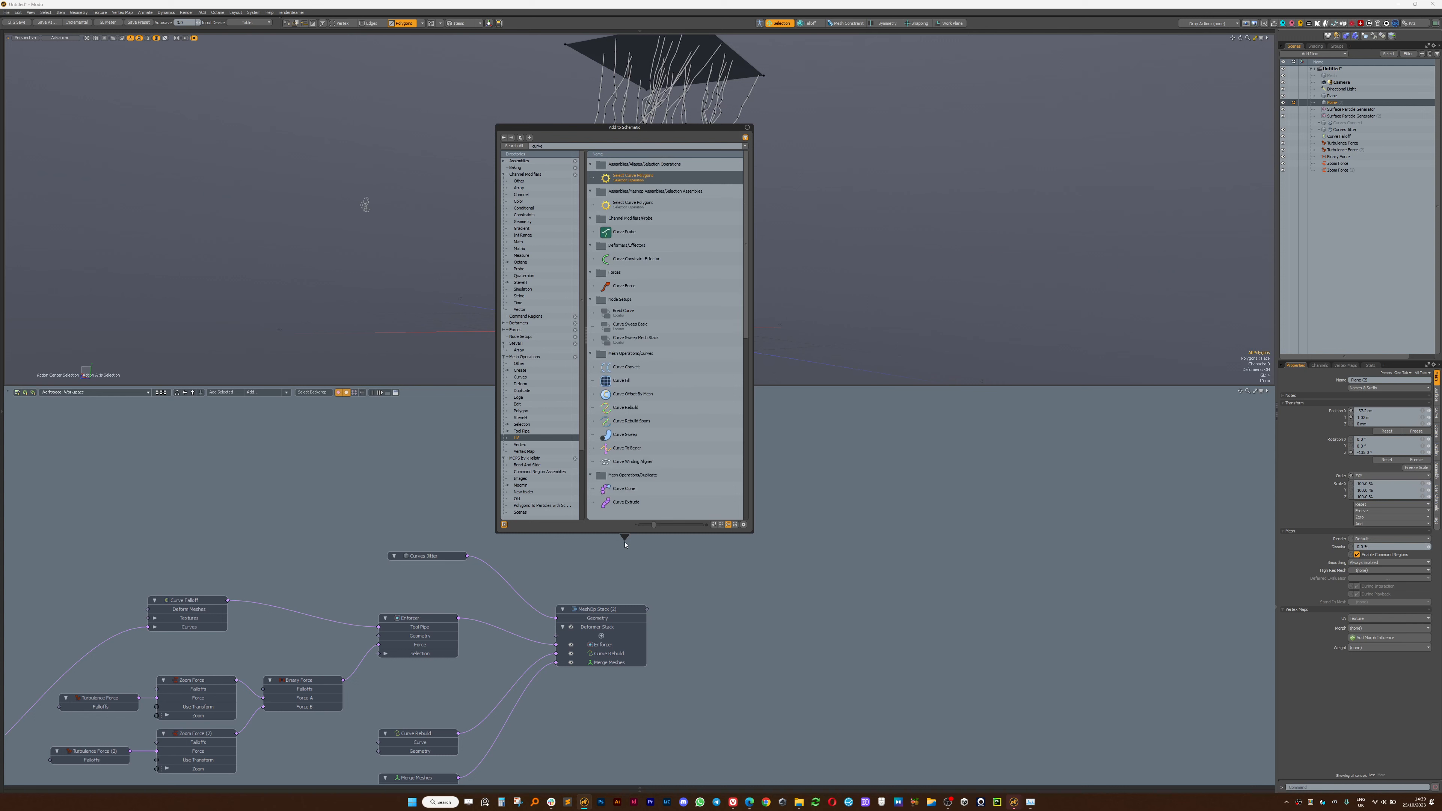
type(" pa")
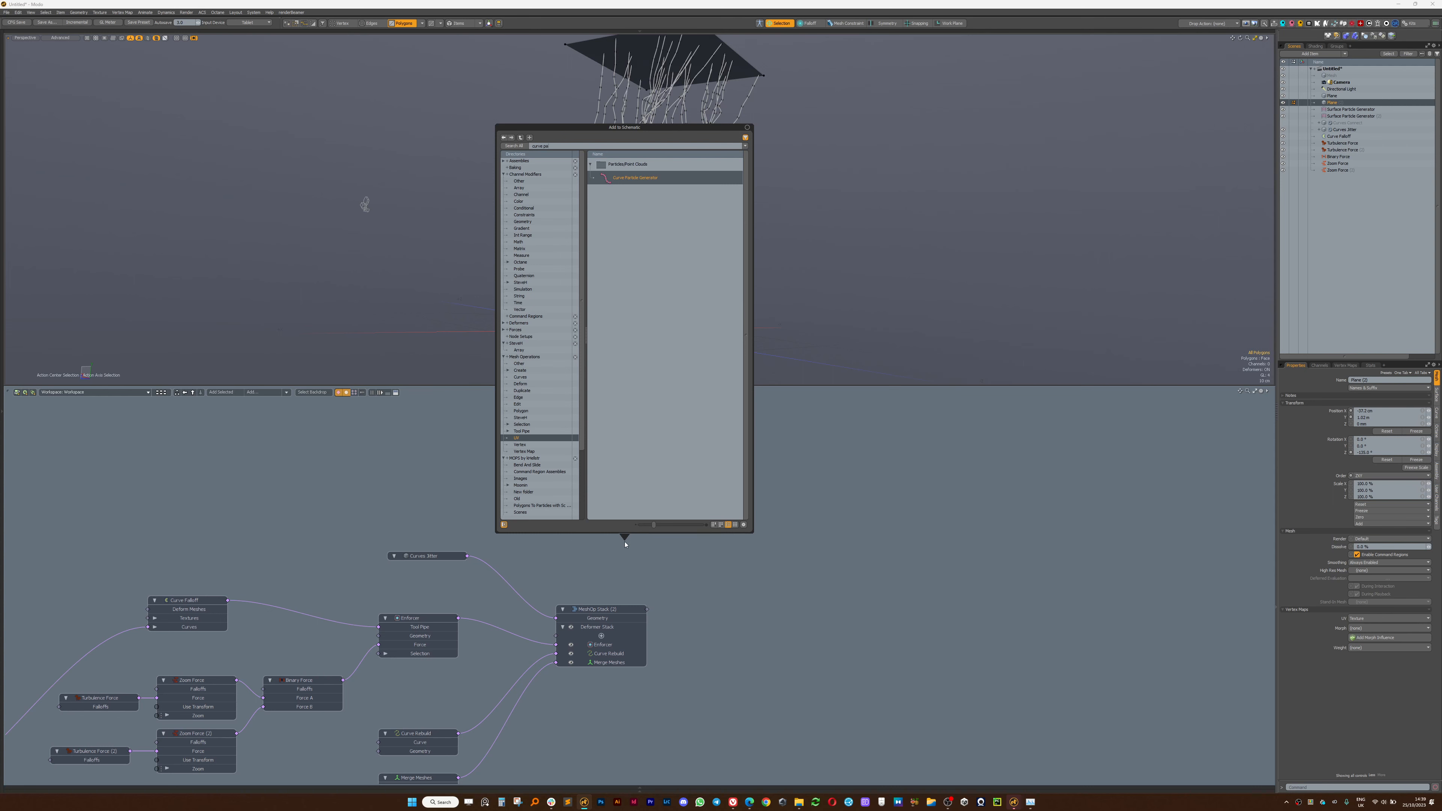
key("Return")
left_click_drag(643, 551, 661, 507)
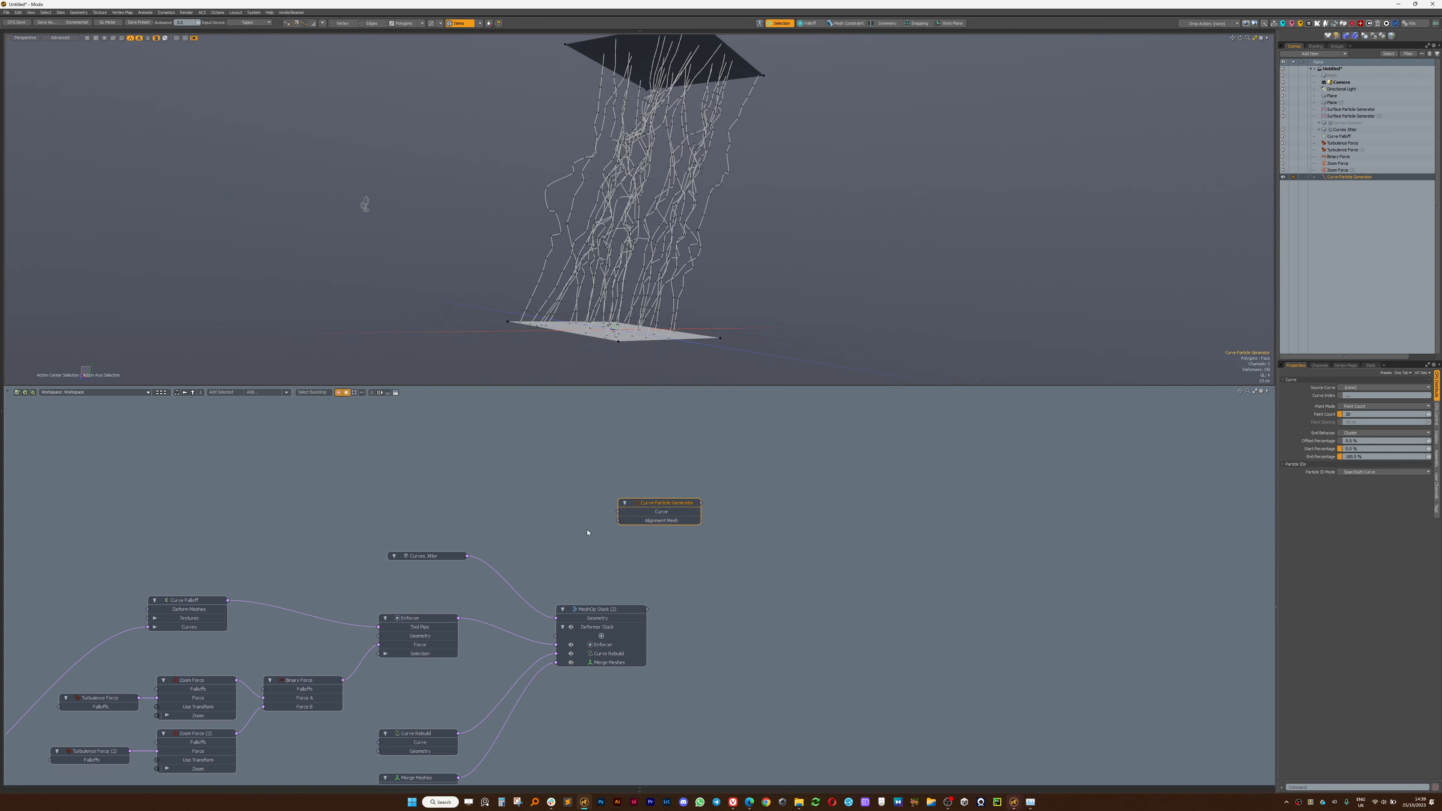
left_click_drag(469, 556, 618, 512)
Add a Replicator with a new mesh as its prototype and the Curve Particle Generator as its particle source.
left_click(805, 525)
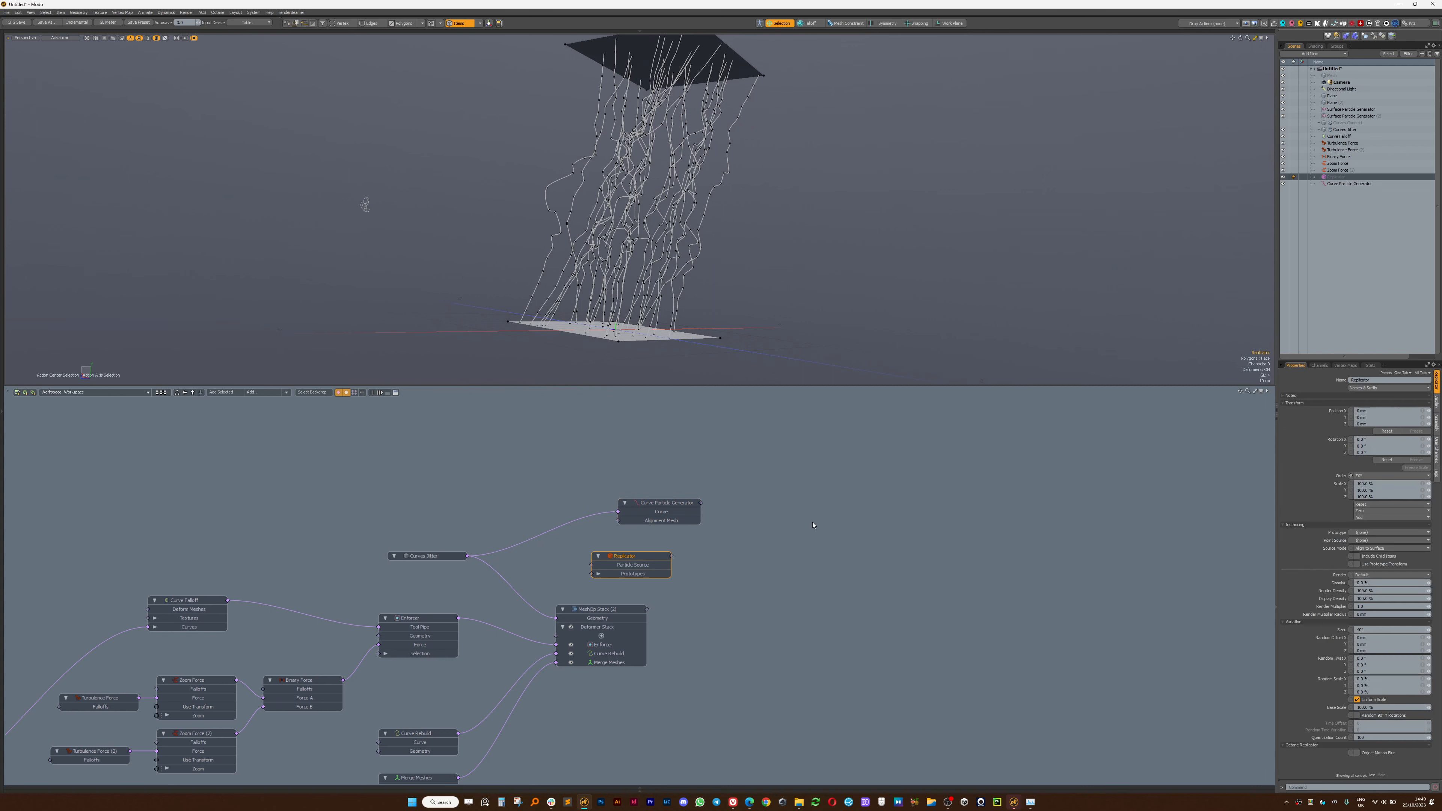
left_click_drag(596, 564, 912, 520)
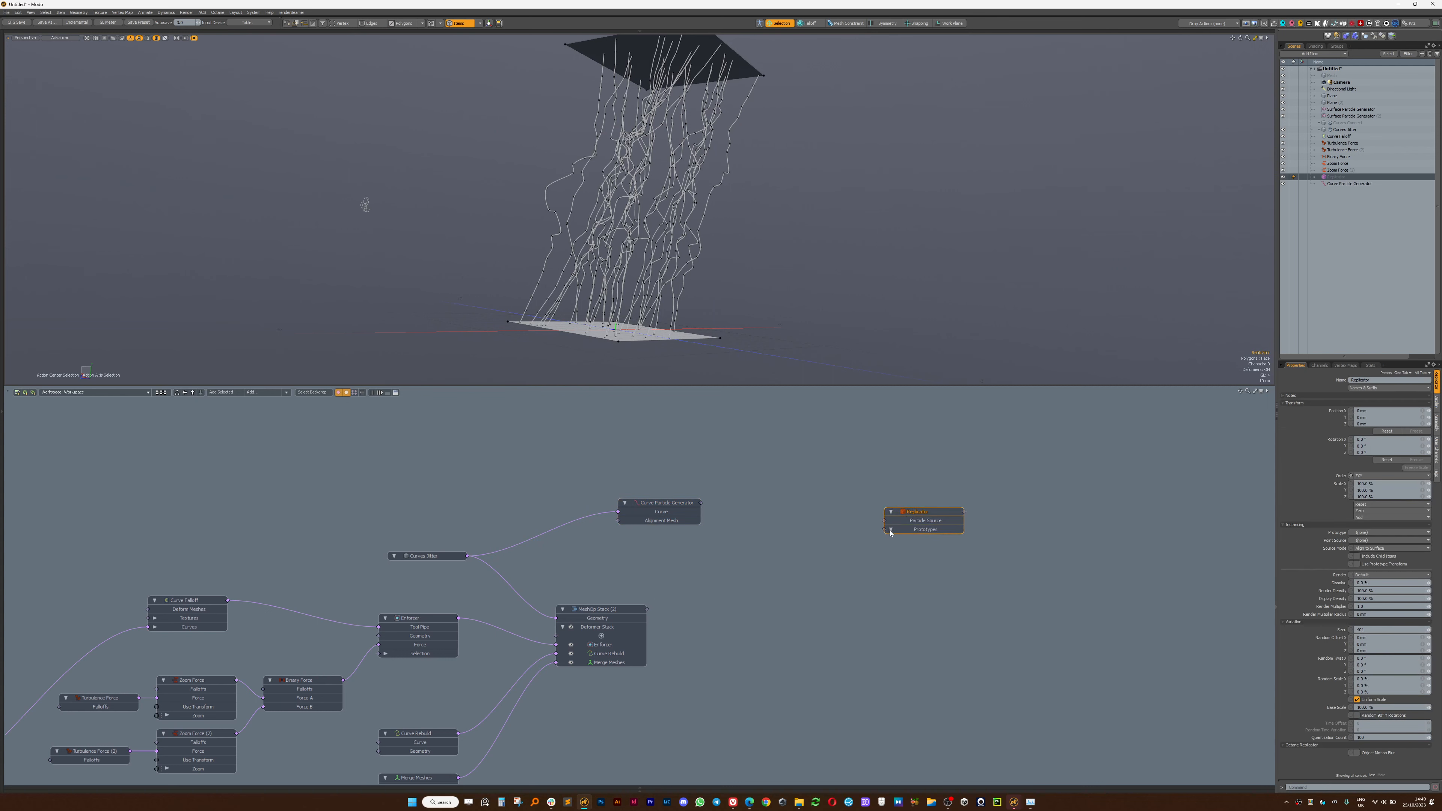
key("n")
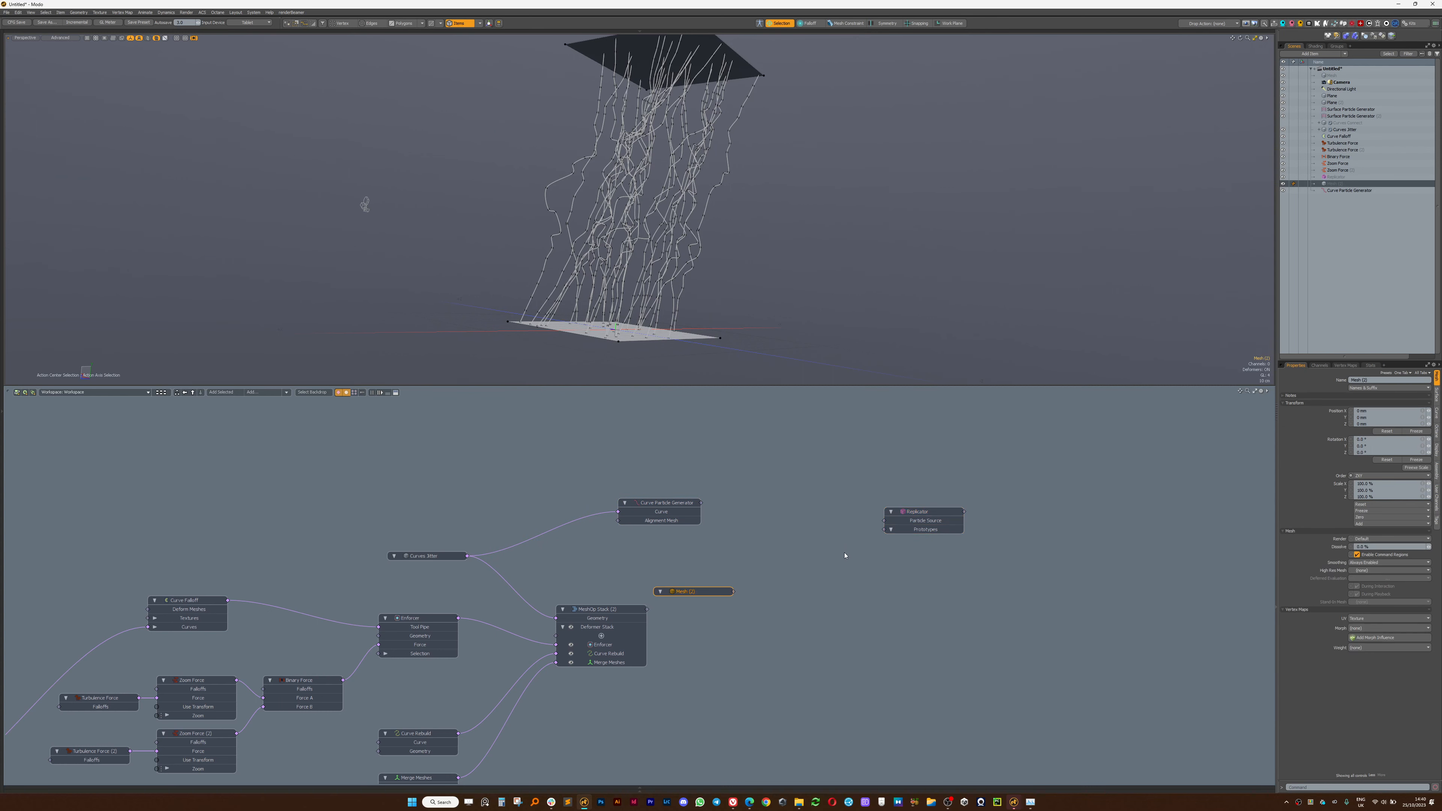
left_click_drag(689, 597, 896, 532)
left_click_drag(700, 503, 885, 520)
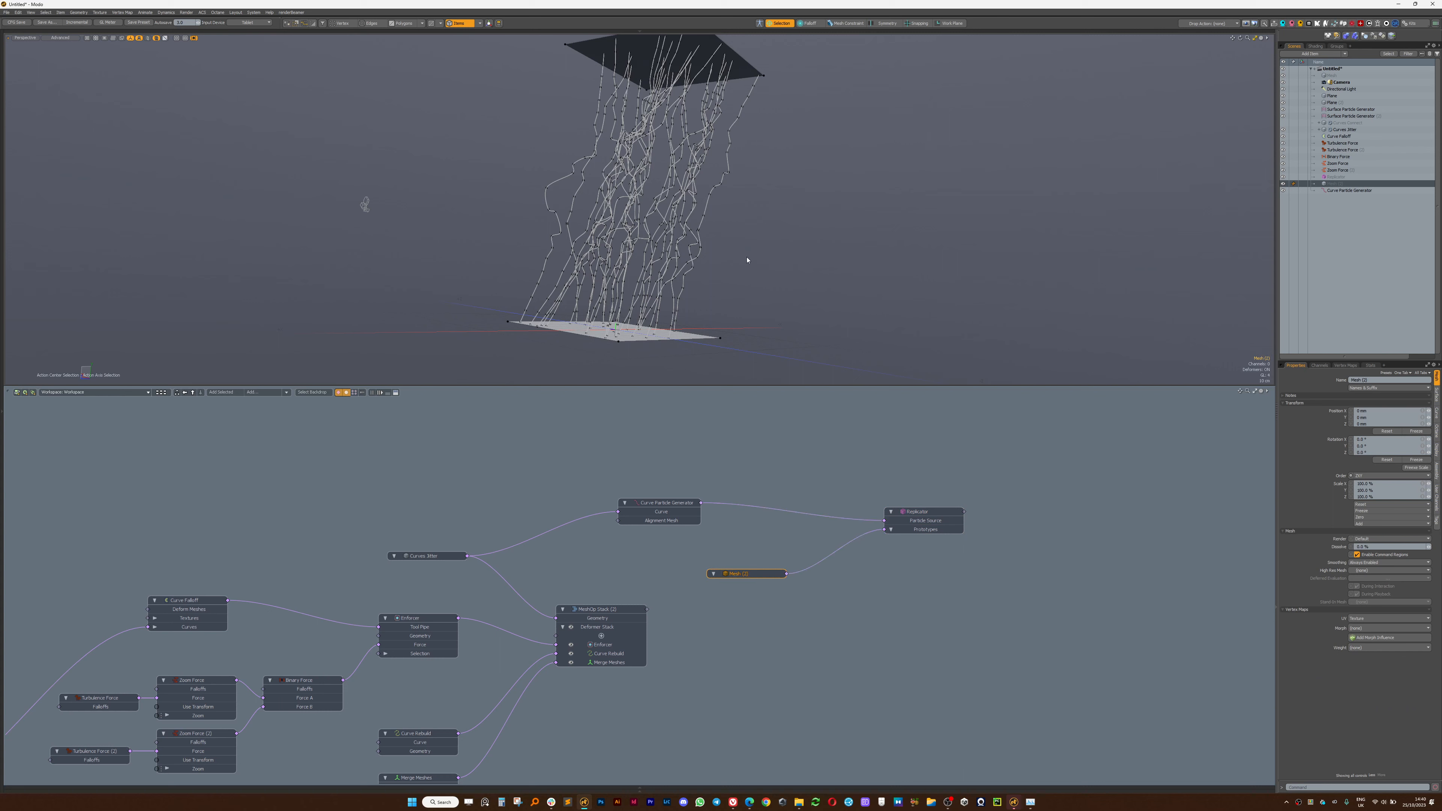
Draw a short, slightly bent upright curve in the prototype mesh near the origin, starting at ground level.
left_click_drag(657, 331, 689, 212, "ctrl+alt")
key("ctrl+space")
left_click(736, 215)
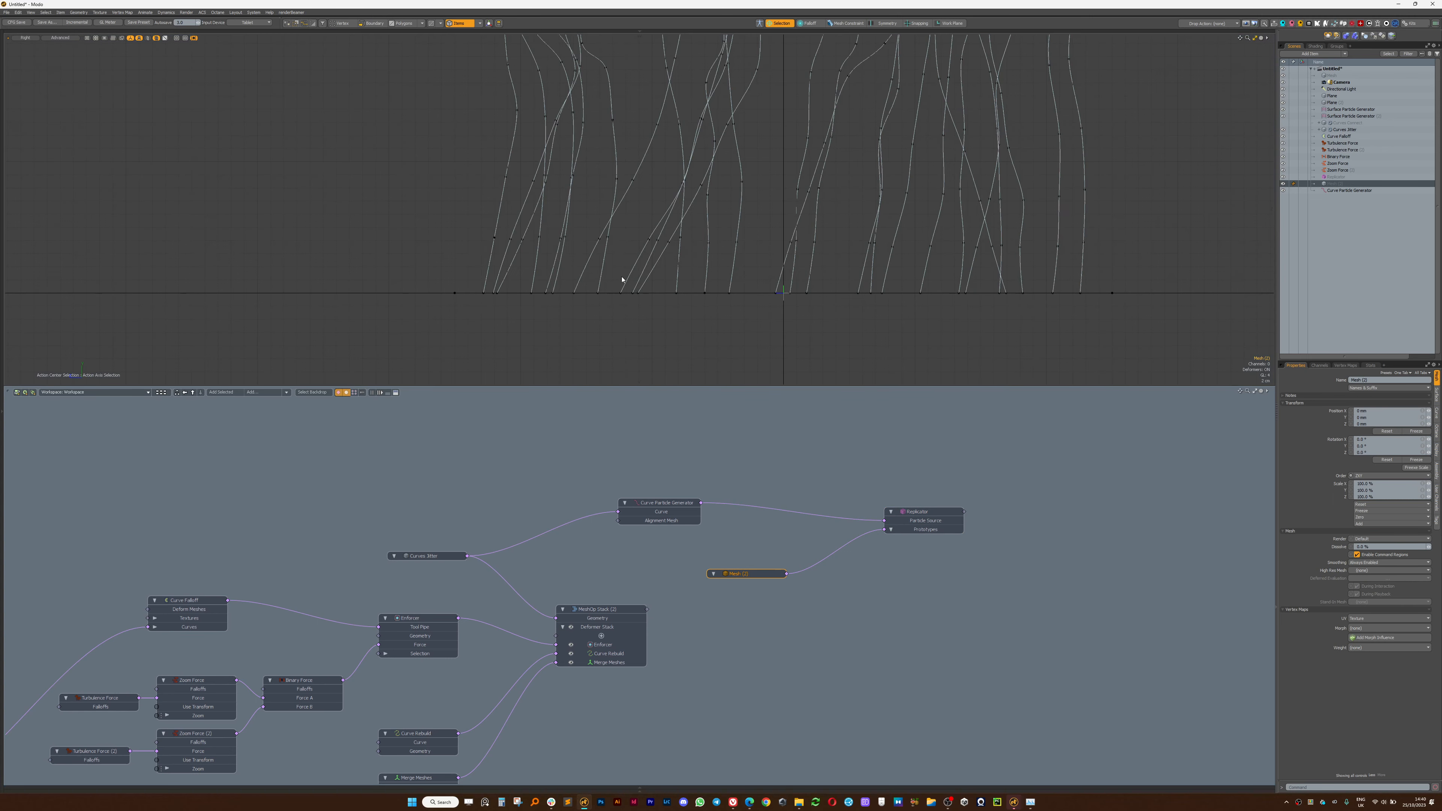
left_click_drag(688, 237, 769, 276, "ctrl+alt")
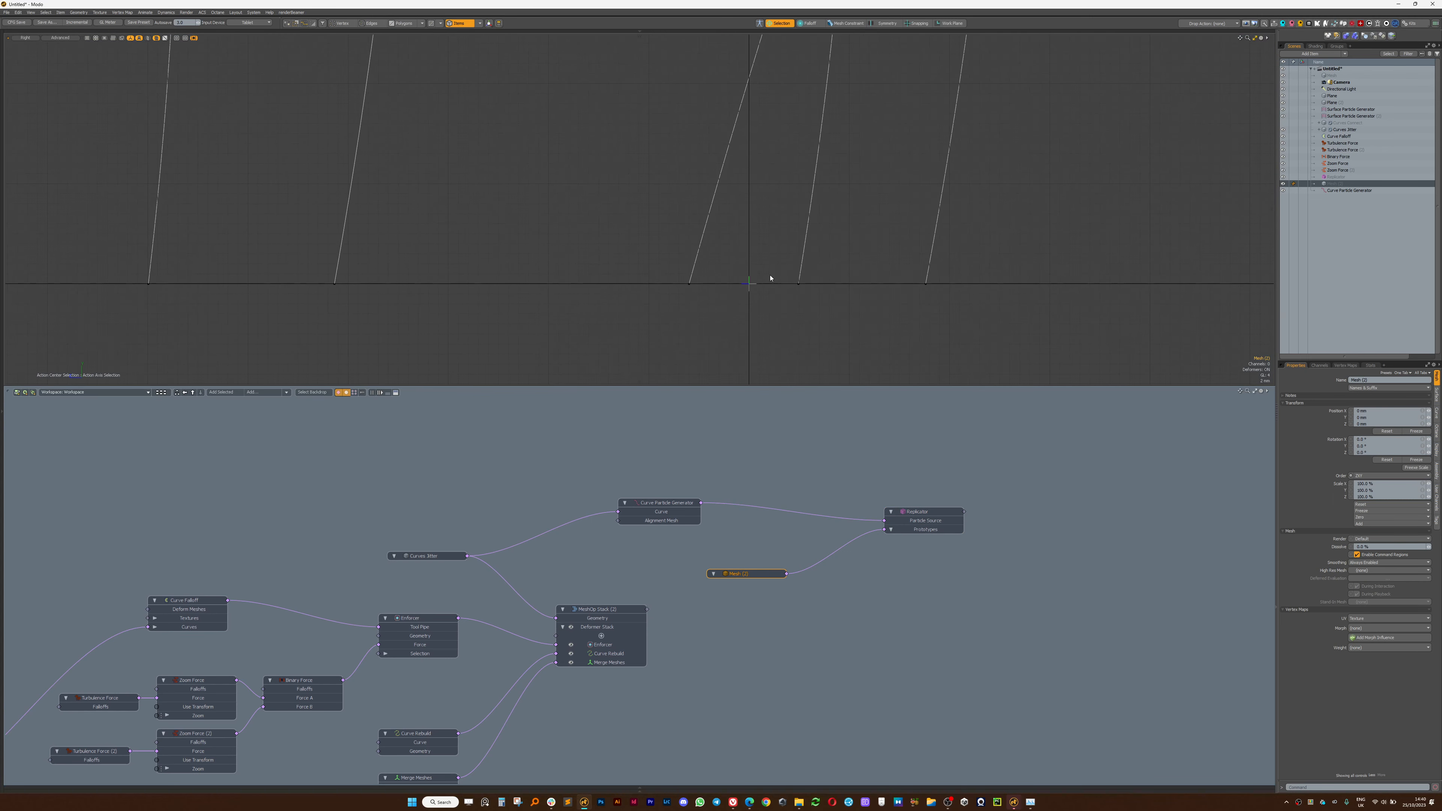
key("alt+space")
left_click(767, 240)
left_click(766, 178)
key("ctrl+z")
left_click(751, 212)
left_click(794, 134)
left_click_drag(794, 134, 773, 138)
left_click_drag(752, 212, 736, 285)
key("ctrl+space")
left_click(799, 188)
scroll(755, 227, "down", 5)
key("2")
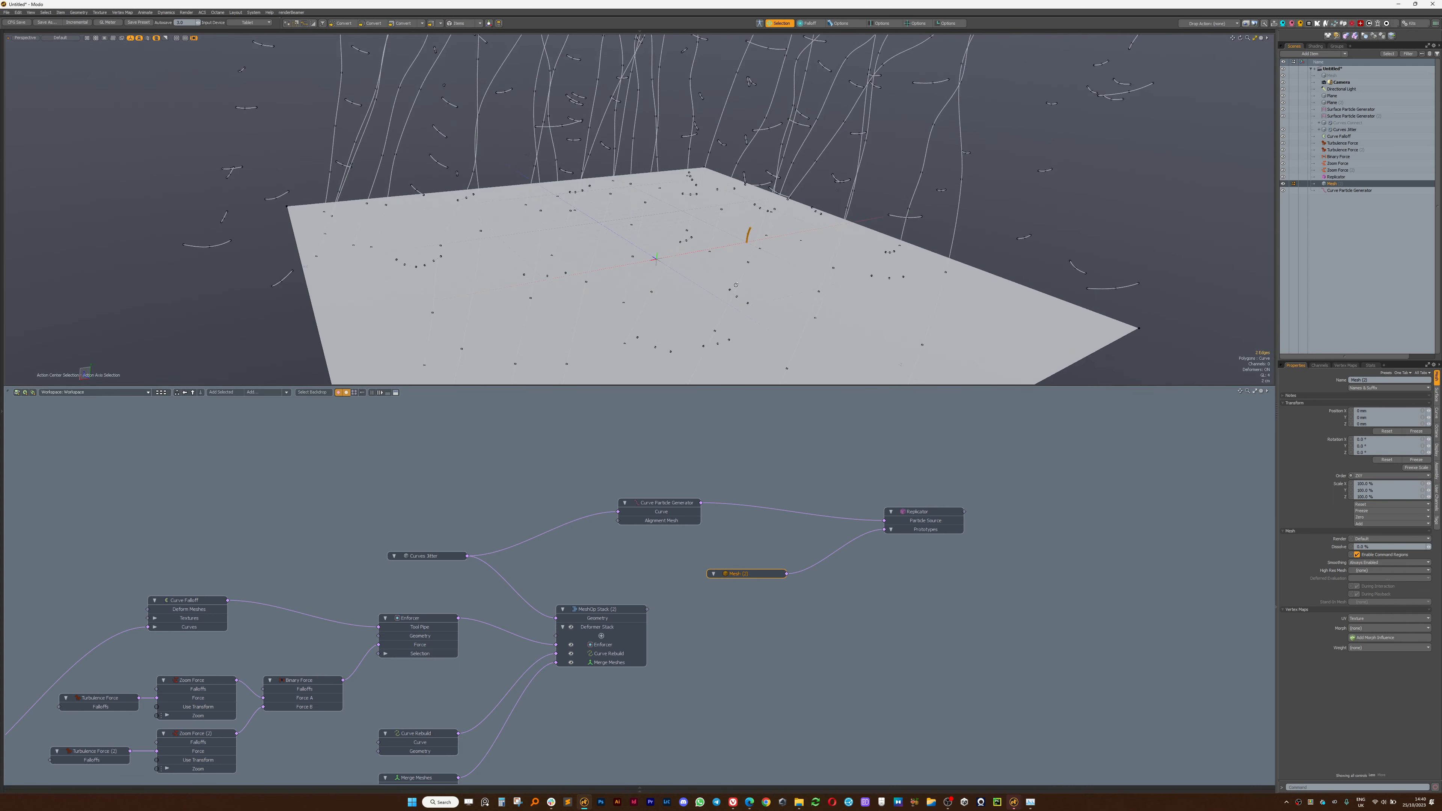
key("o")
scroll(748, 241, "up", 5)
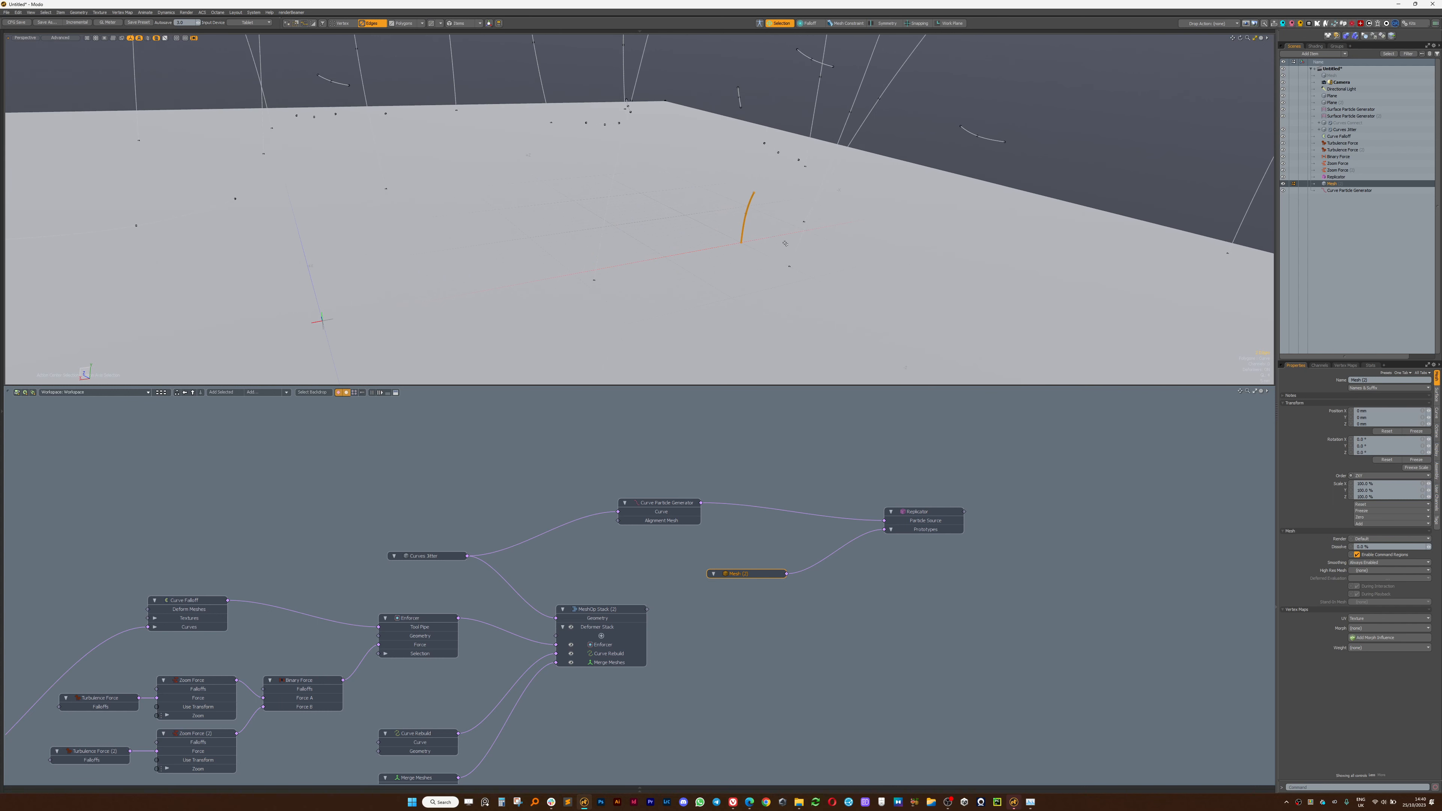
key("w")
scroll(738, 241, "down", 3)
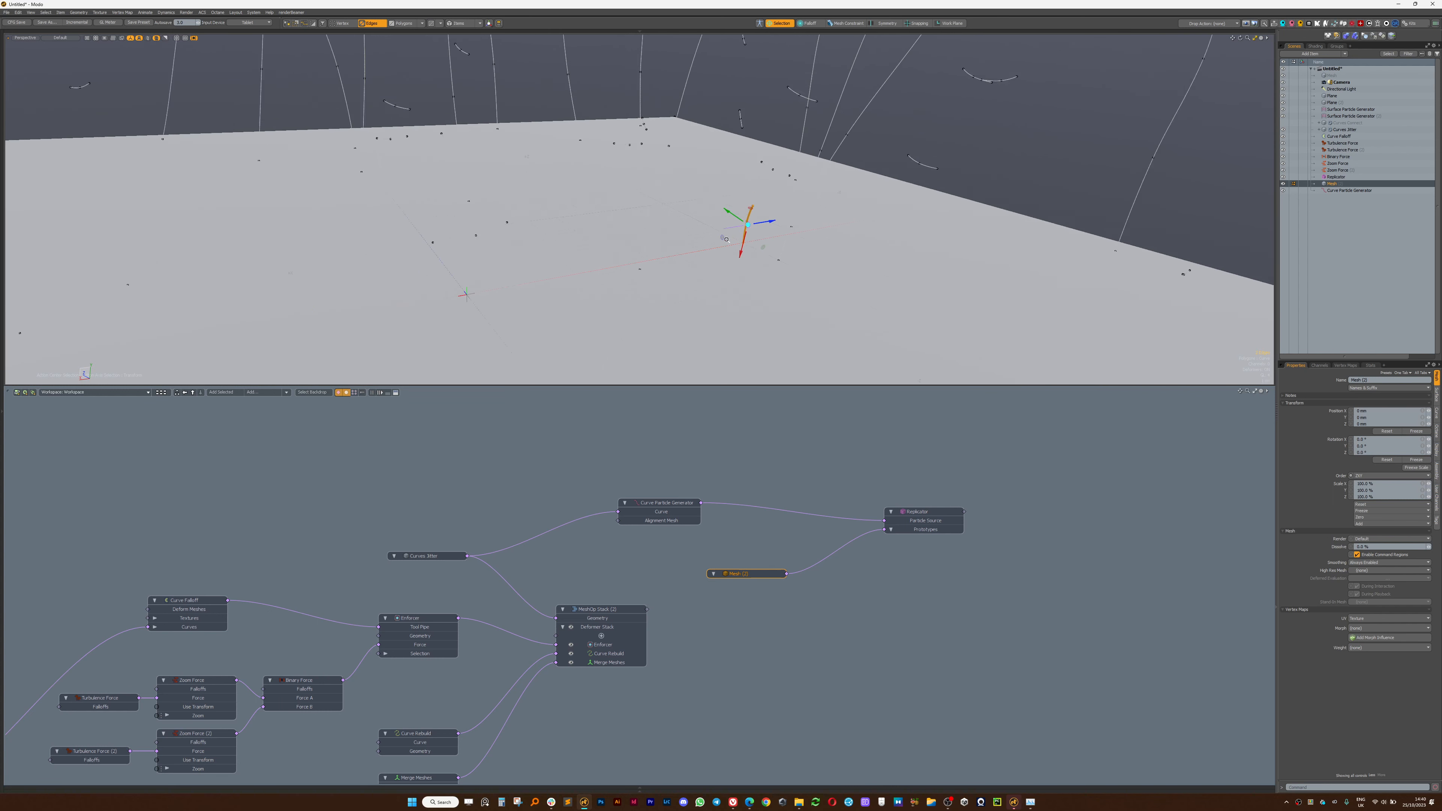
key("space")
Set the prototype mesh's center to the curve's base vertex and inspect the replicated twigs along the strands.
key("1")
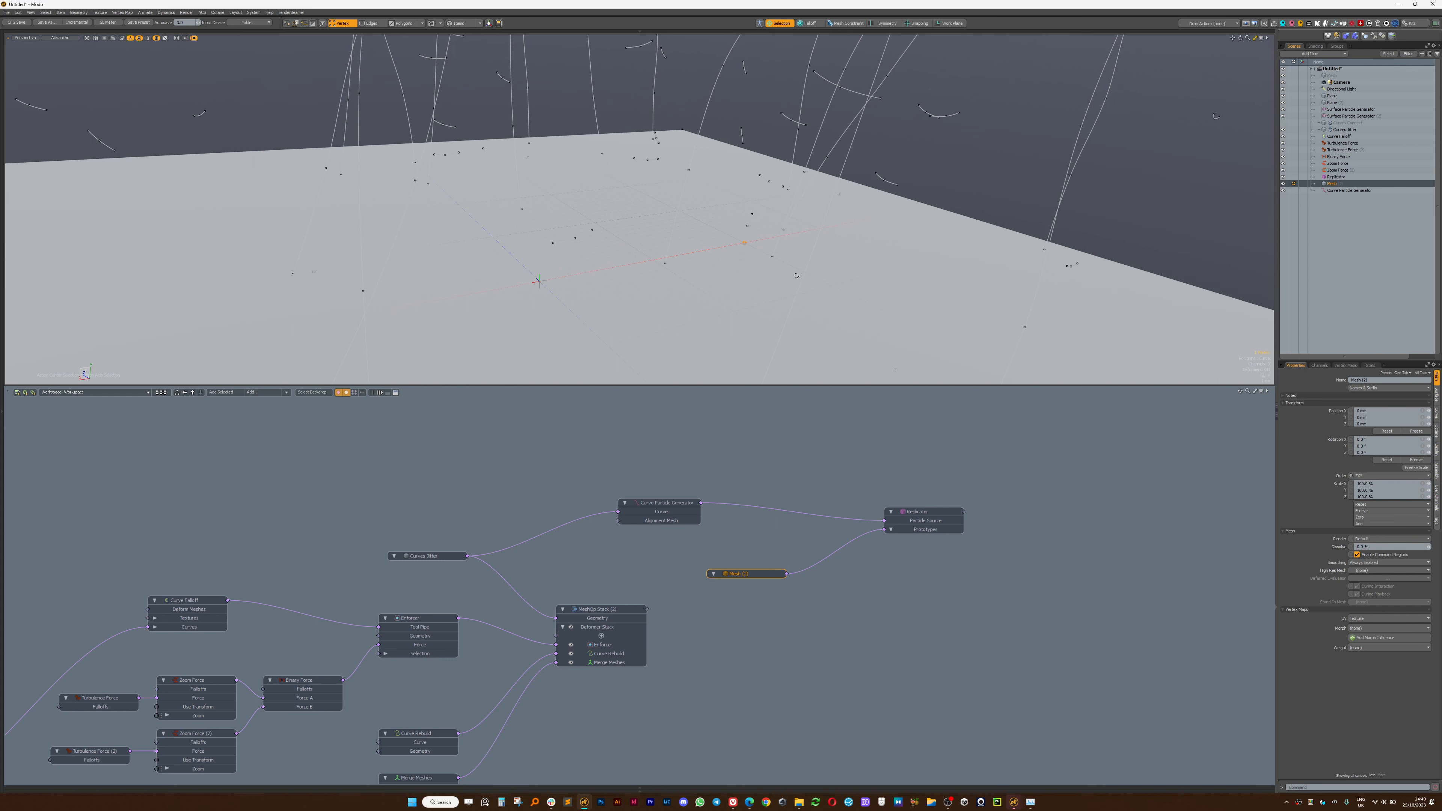
key("ctrl+3")
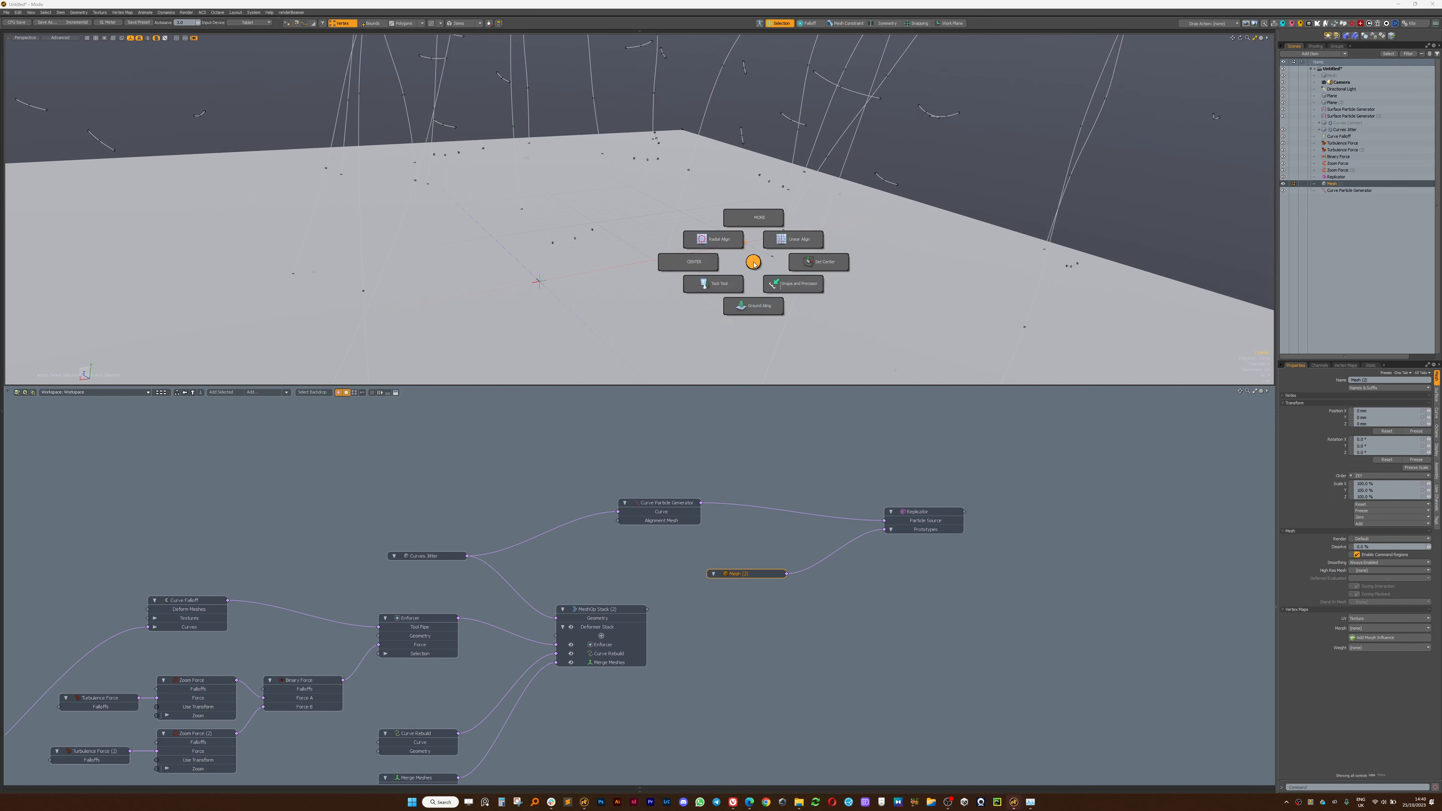
left_click(828, 260)
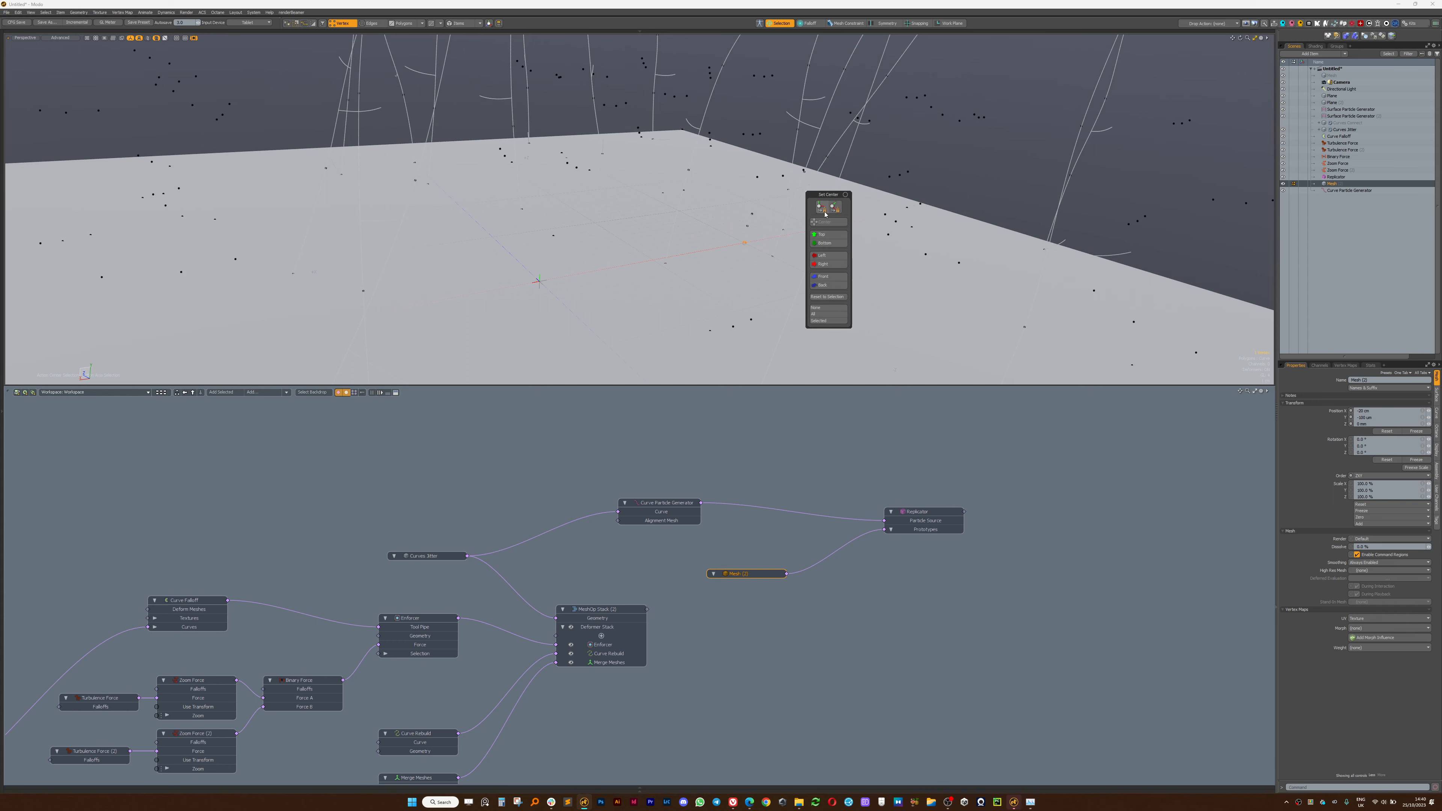
left_click(824, 218)
left_click_drag(639, 249, 722, 136, "alt")
key("ctrl+3")
scroll(641, 257, "down", 8)
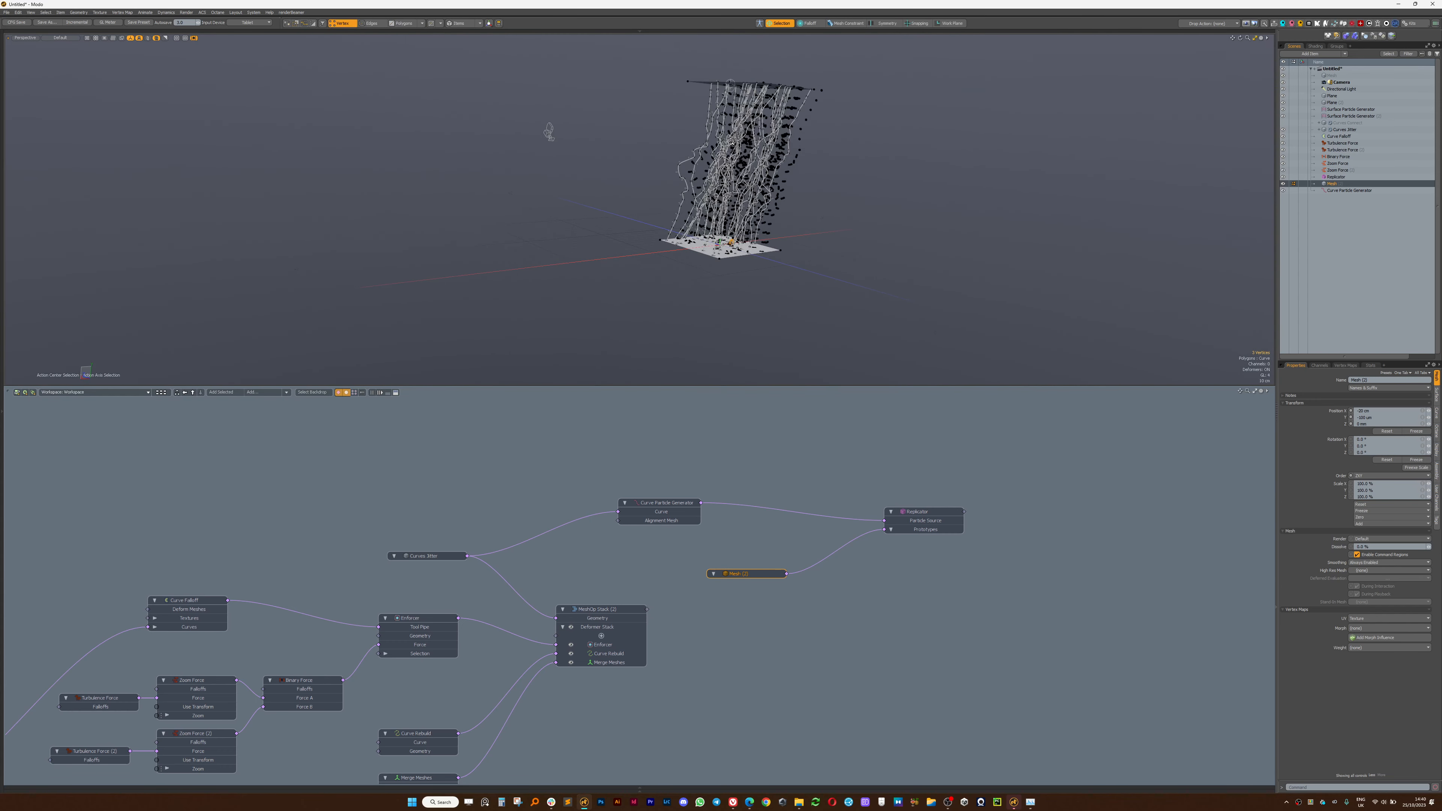
scroll(738, 153, "up", 5)
left_click(919, 211)
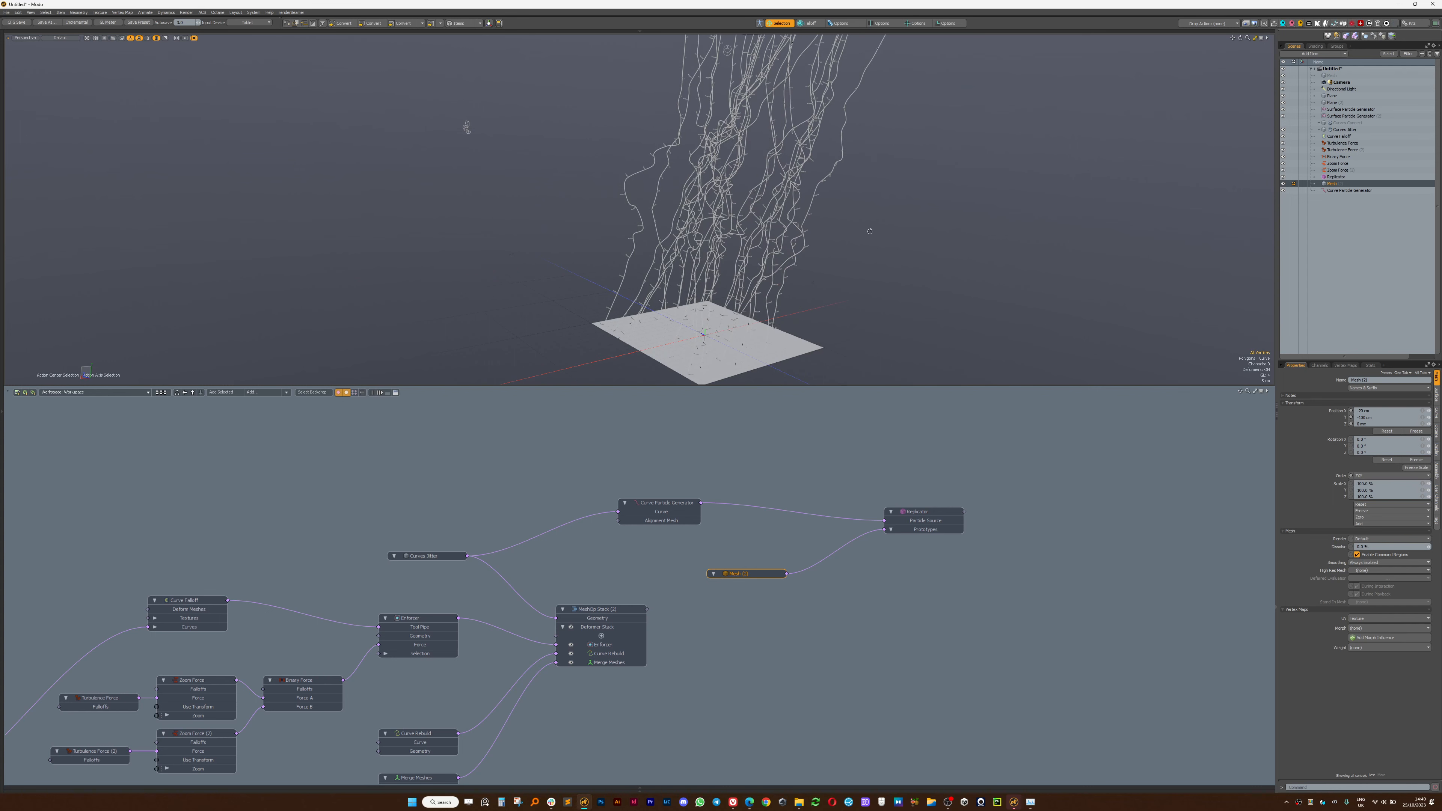
left_click_drag(466, 129, 665, 214, "alt")
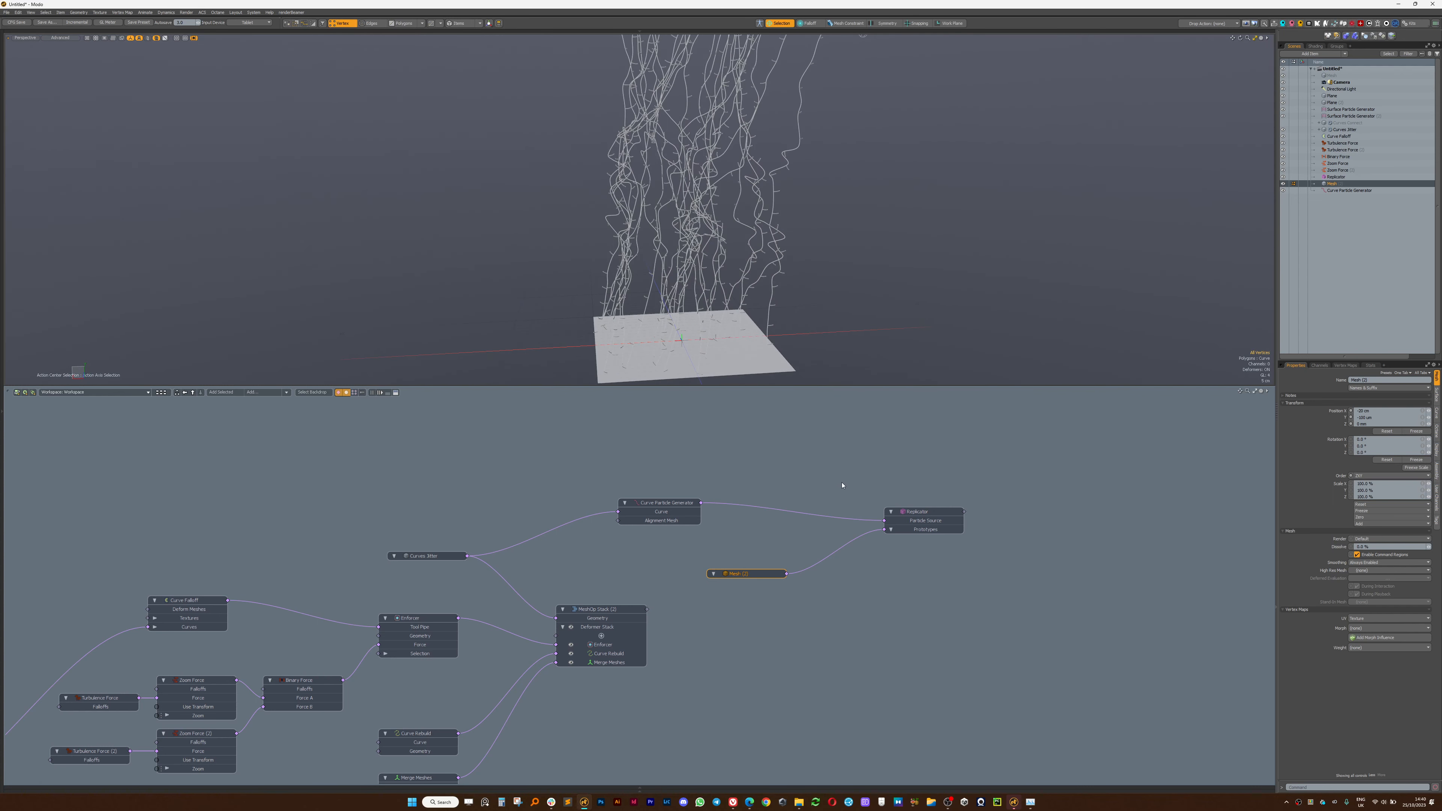
left_click_drag(795, 250, 819, 263, "alt")
Shape the Curve Particle Generator's Particle Scale gradient with end keys at 0% and a middle key of 100% at 50% input.
left_click_drag(918, 510, 954, 501)
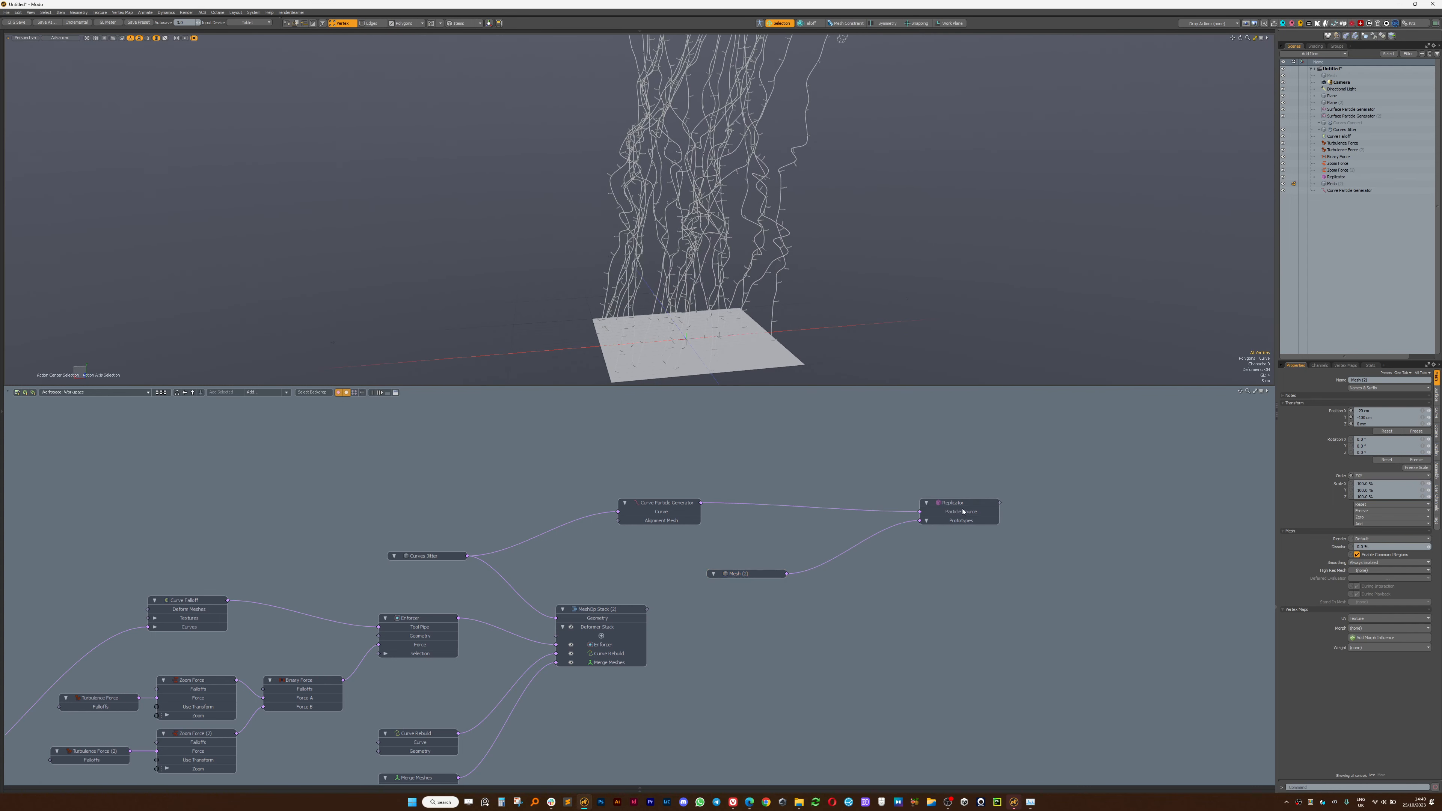
left_click(663, 509)
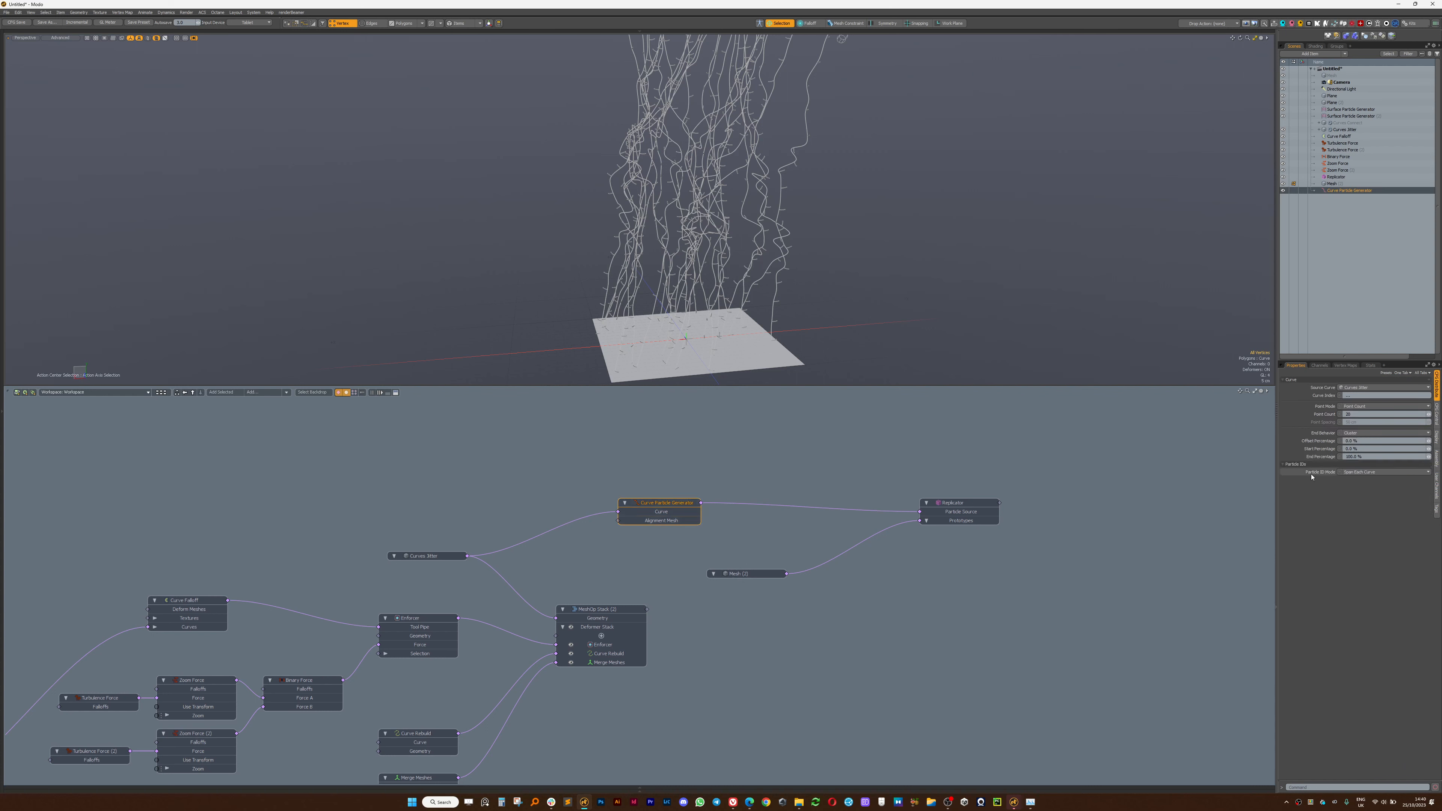
left_click(1434, 419)
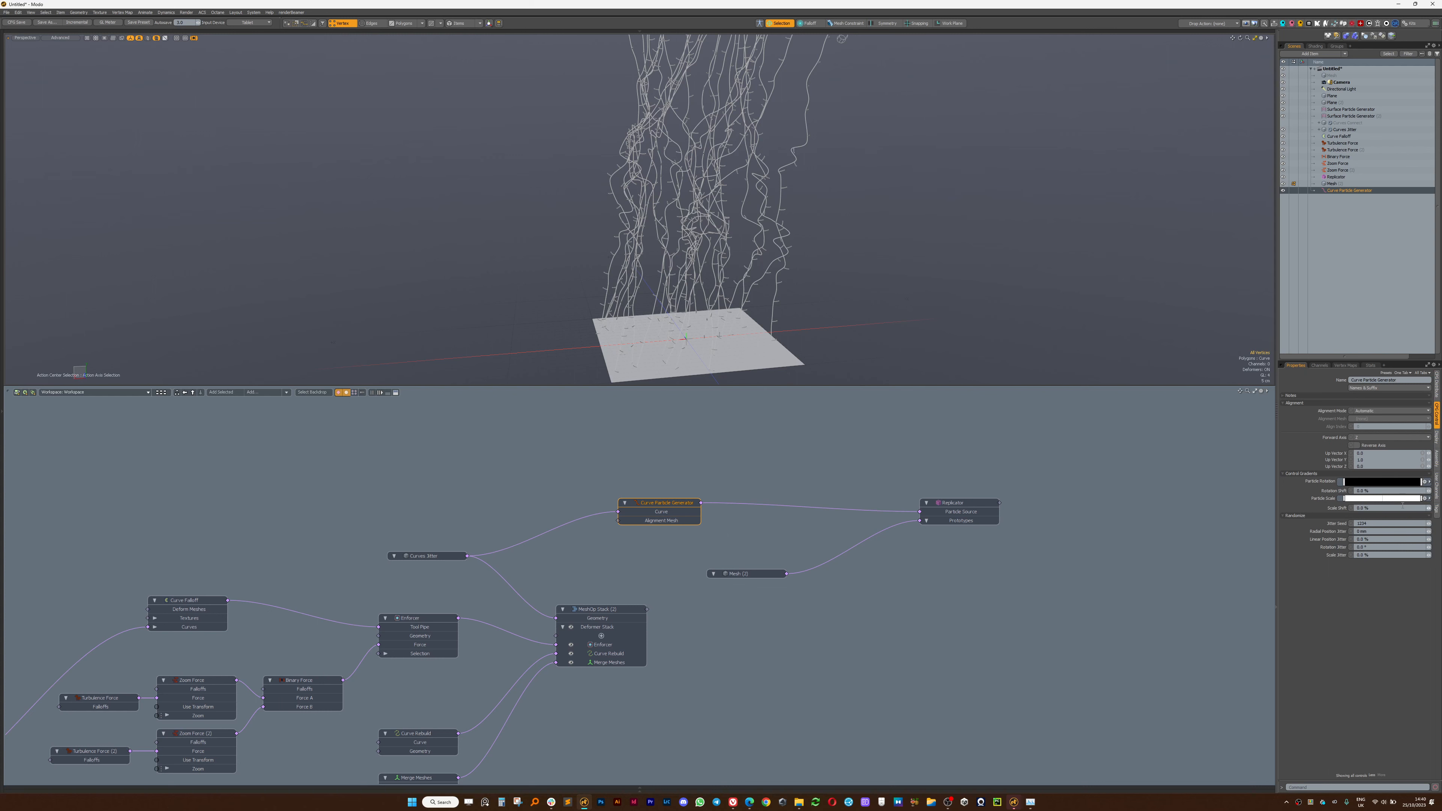
left_click(1429, 500)
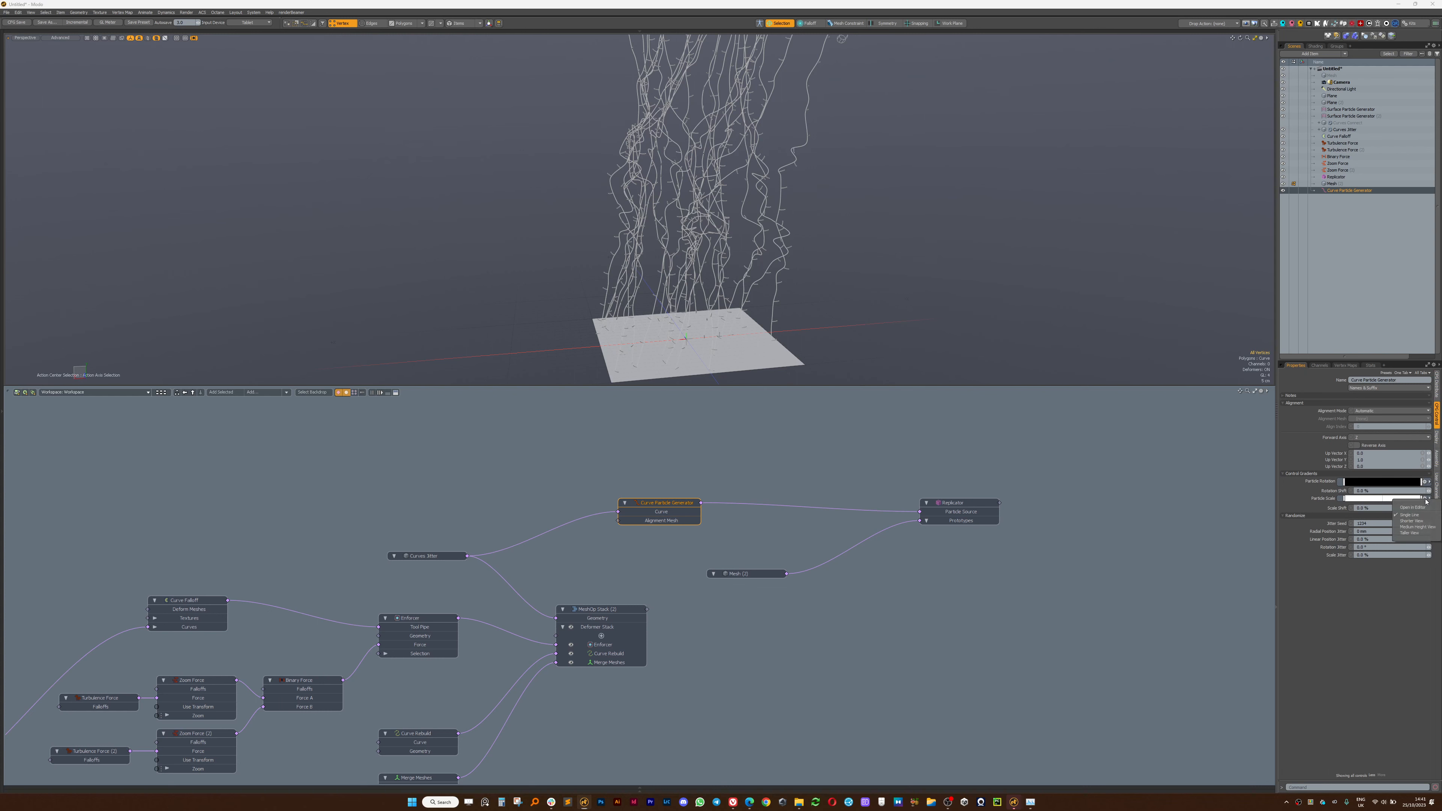
left_click(1414, 507)
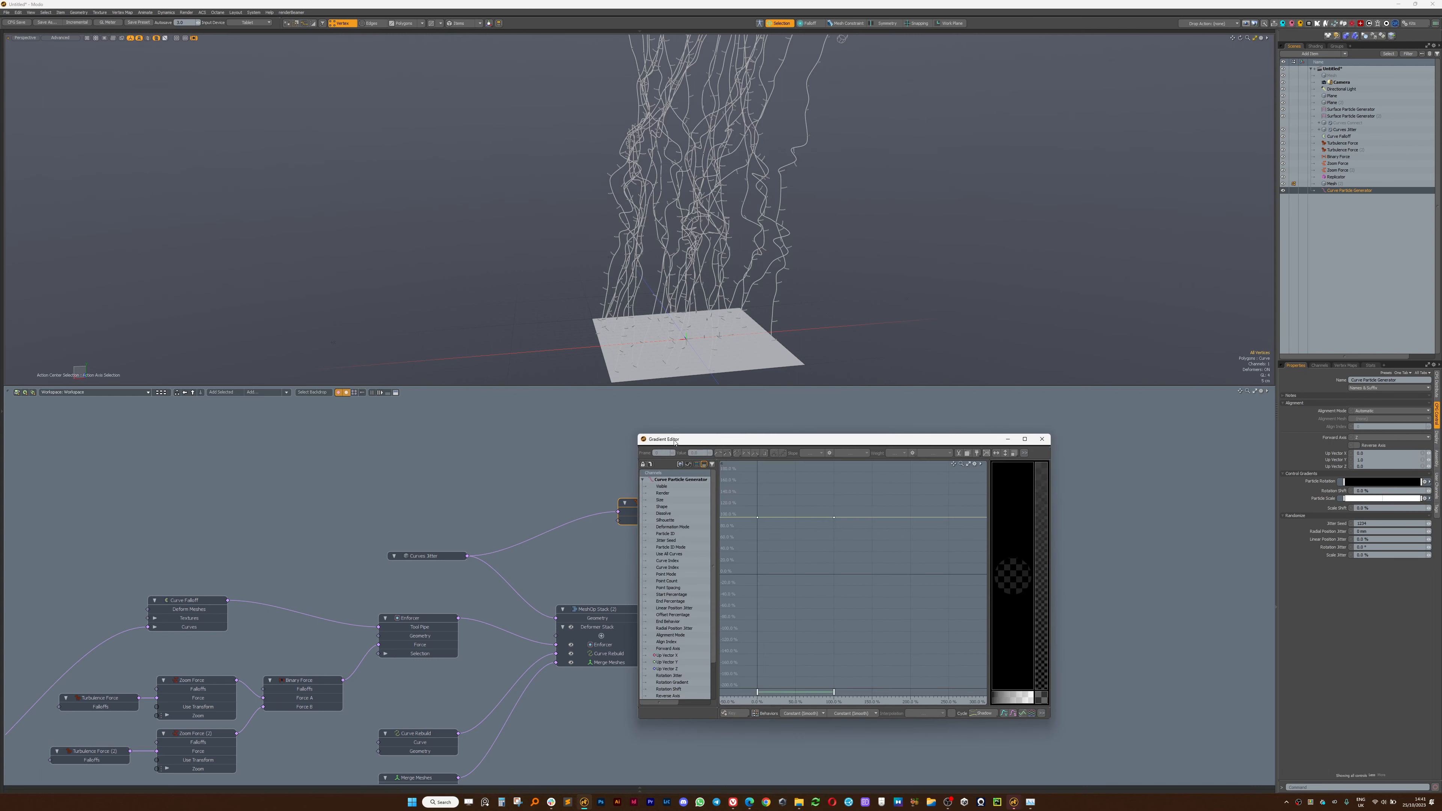
left_click(758, 691)
key("0")
left_click(834, 693)
key("0")
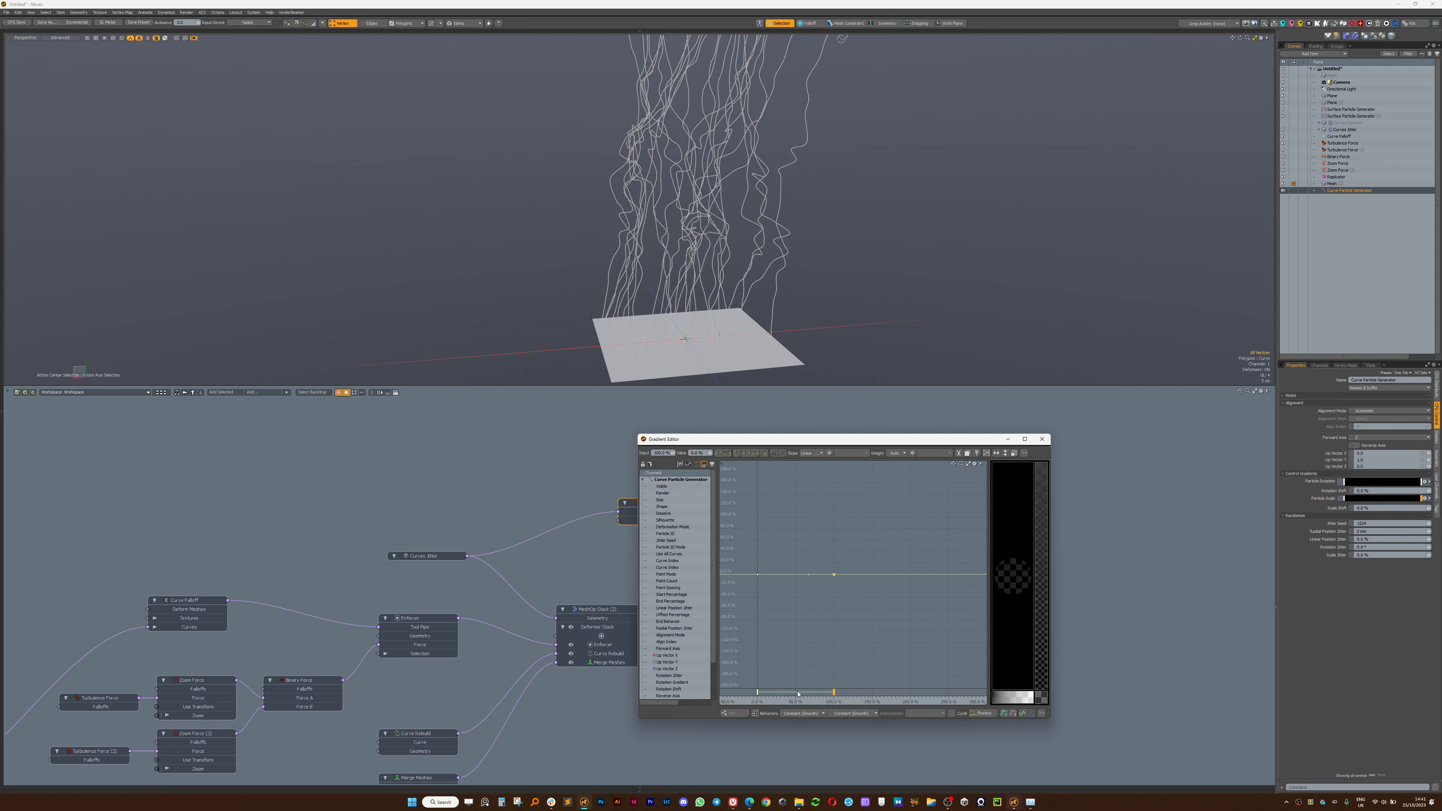
key("1")
left_click_drag(809, 539, 820, 518)
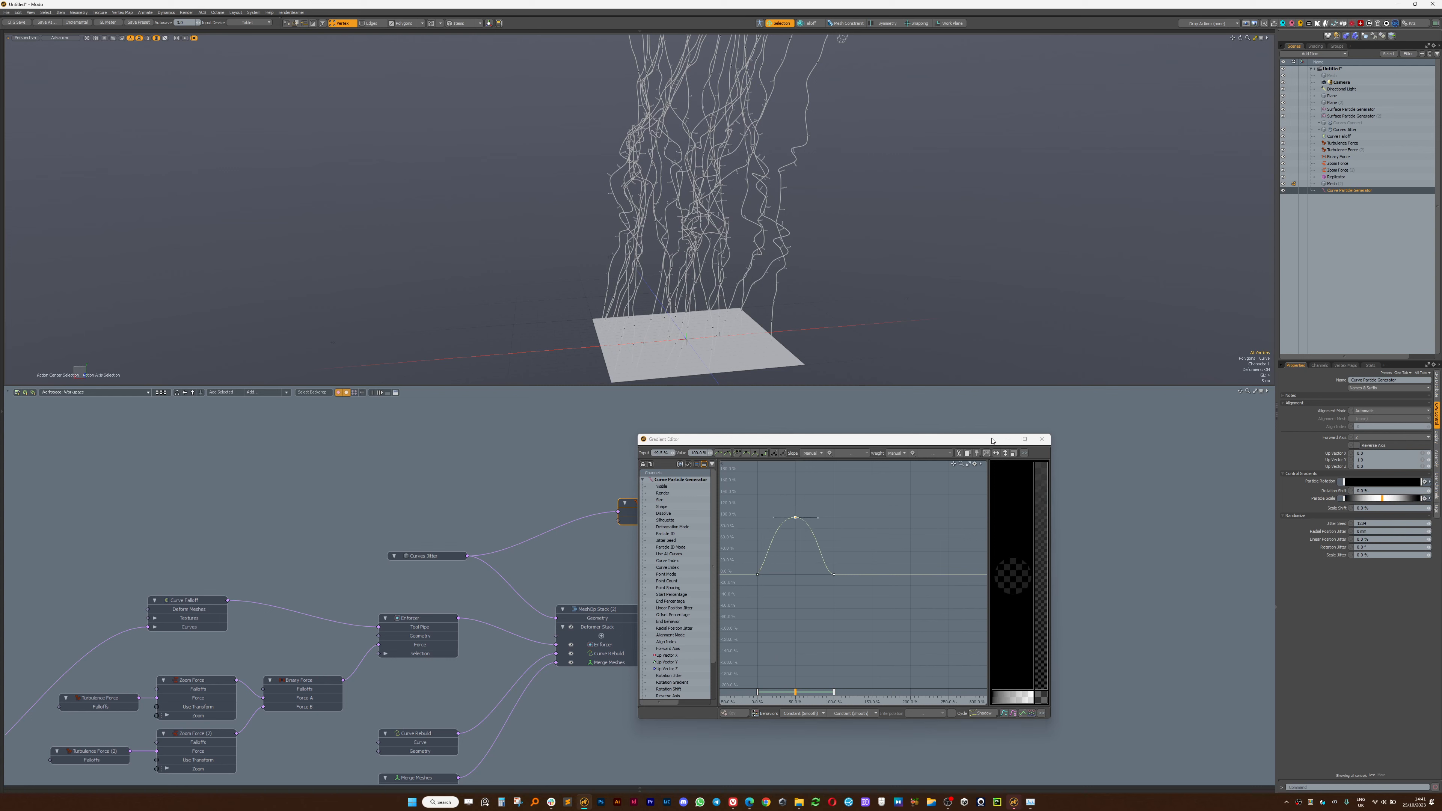
left_click(1042, 439)
Try a Base Scale of 250% on the Replicator, and settle on 350%.
left_click_drag(482, 165, 402, 176, "alt")
left_click(744, 574)
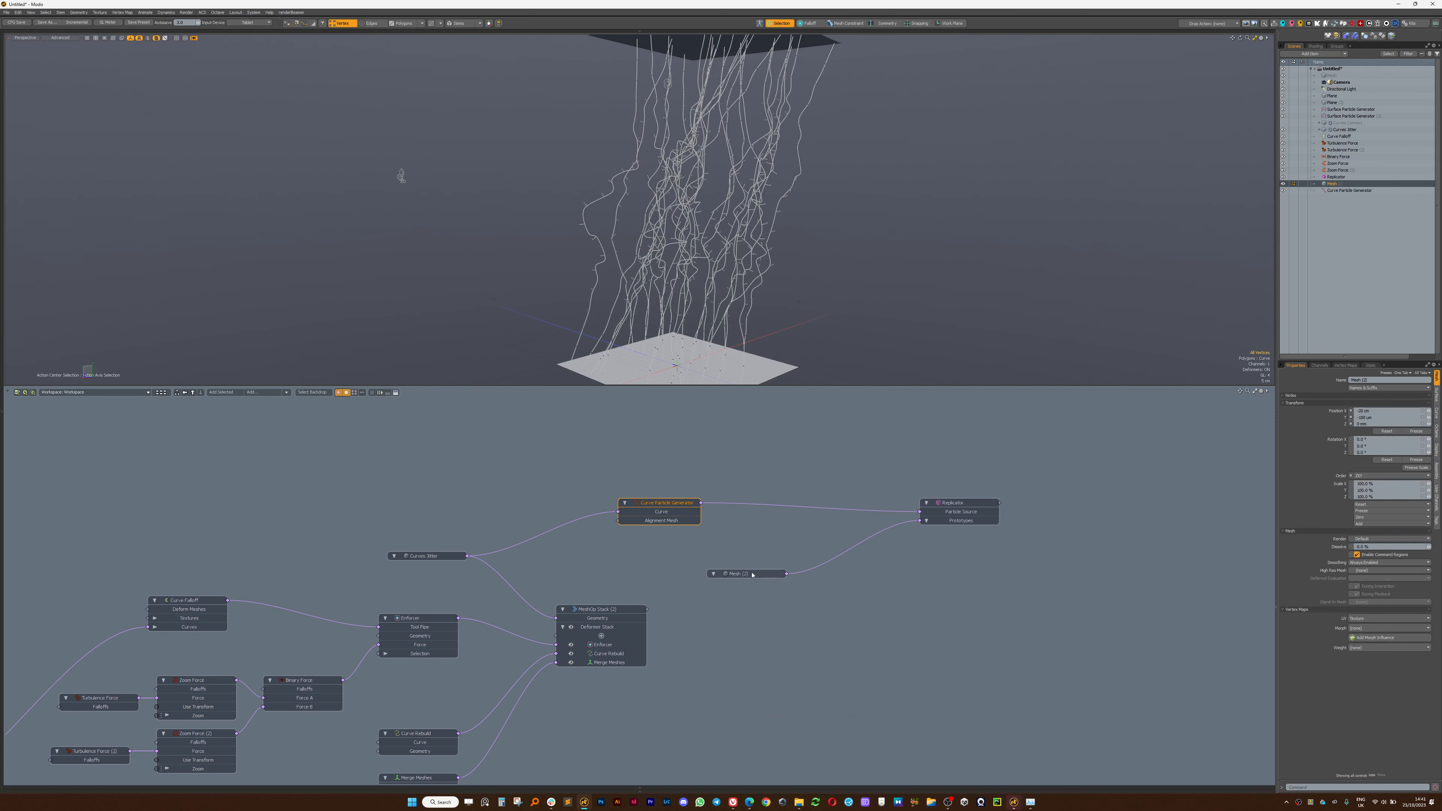
double_click(954, 512)
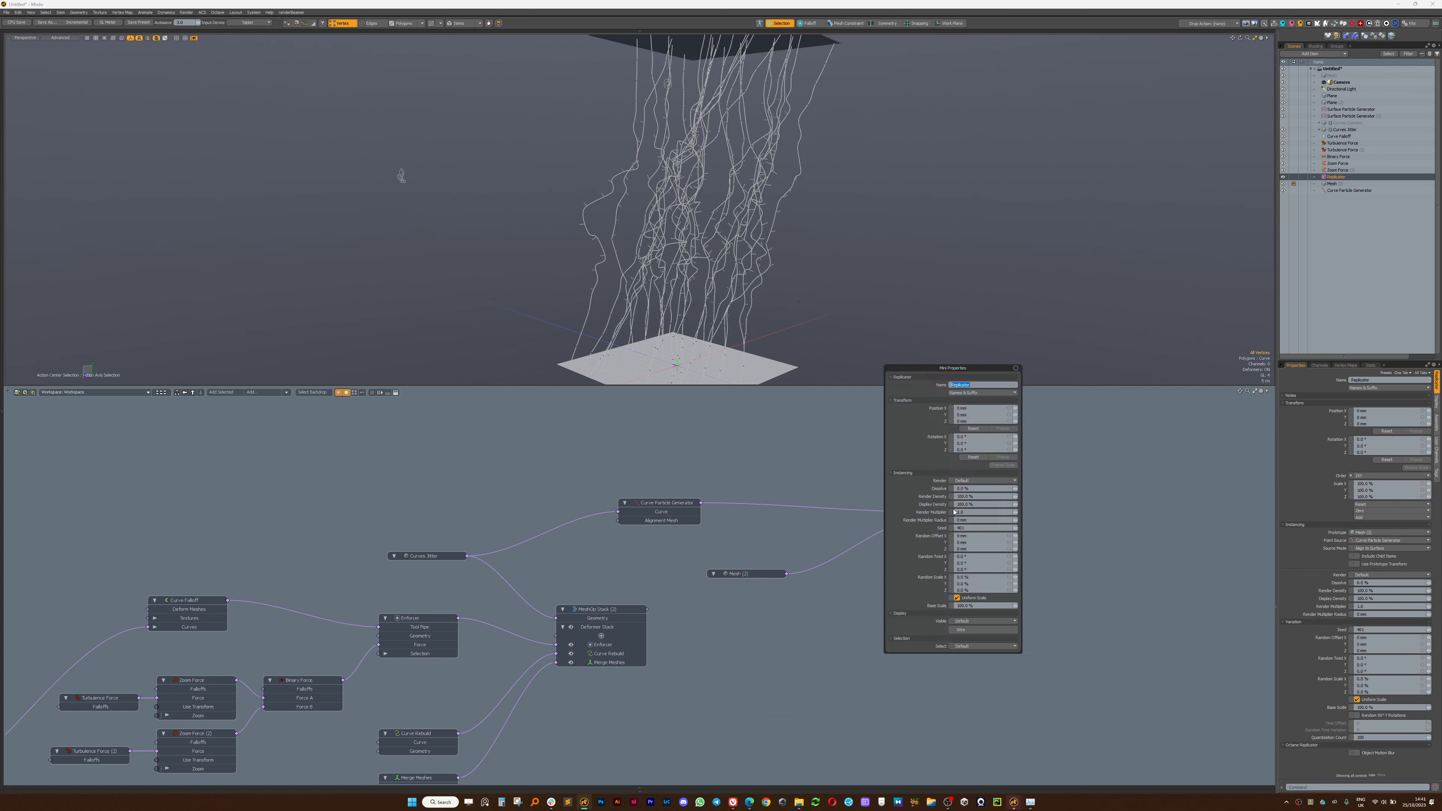
left_click(972, 605)
type("250")
key("Return")
left_click(985, 607)
type("350")
key("Return")
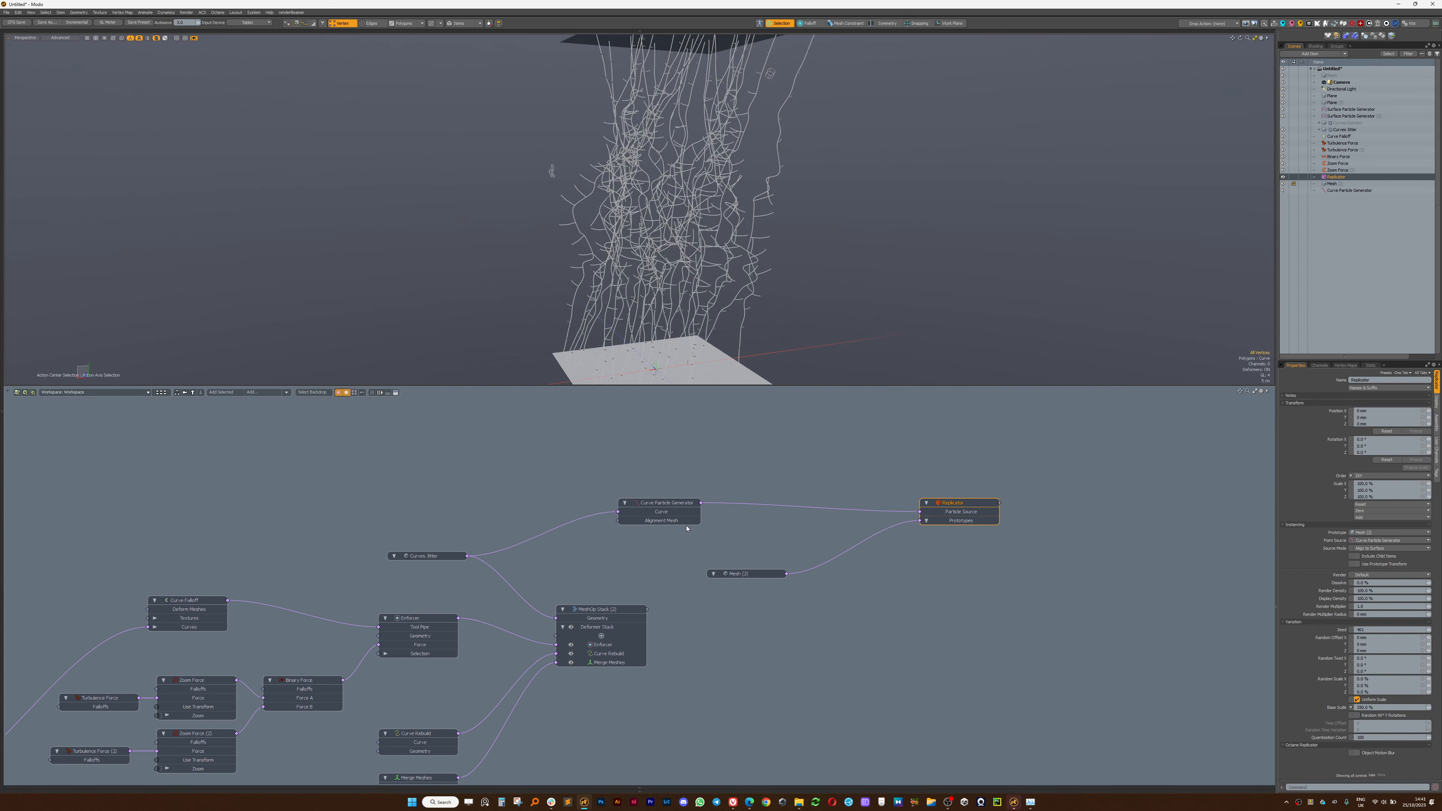
Set the Curve Particle Generator's Rotation Jitter to 100° and its Linear Position Jitter to 50%.
left_click(677, 510)
double_click(676, 510)
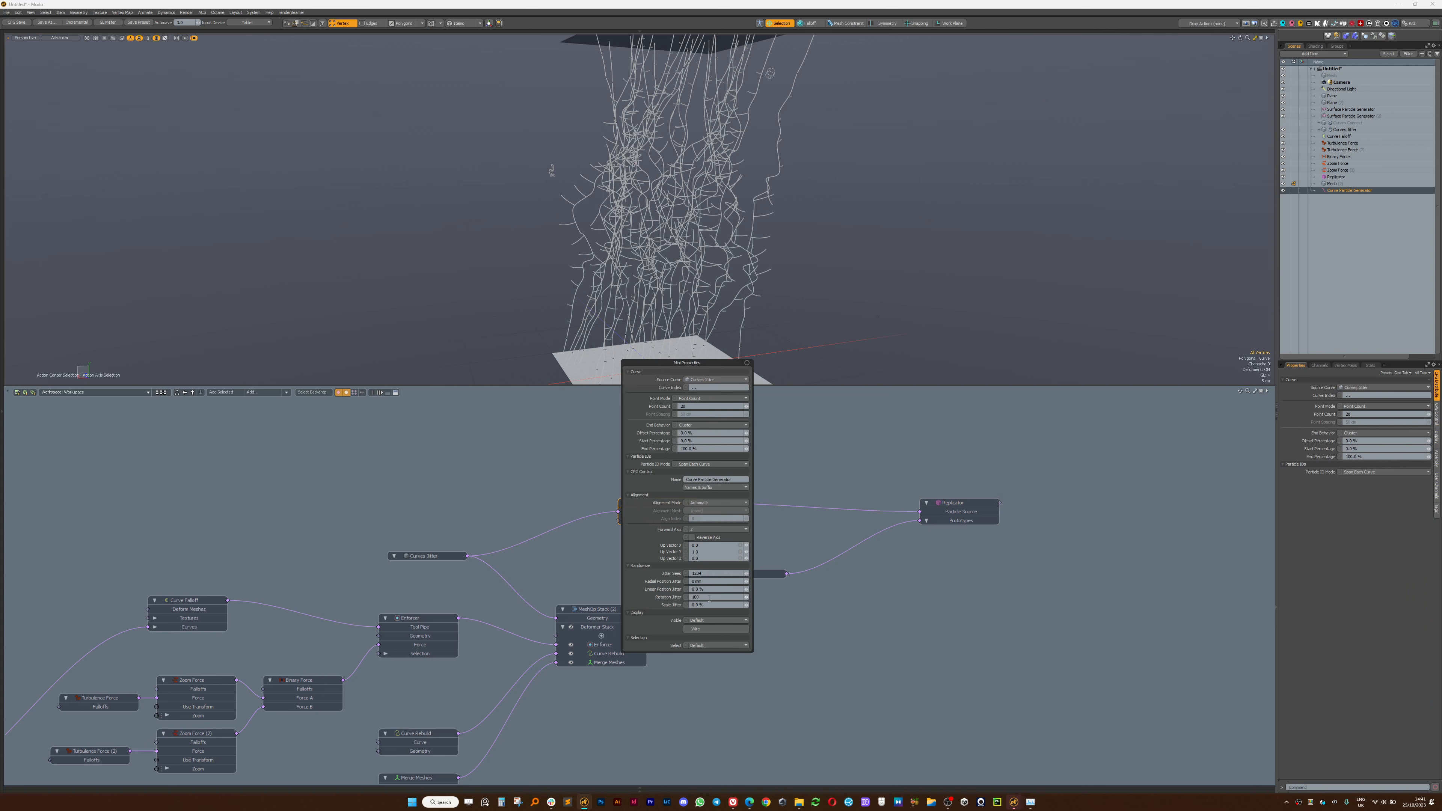
left_click(708, 597)
type("100")
key("Return")
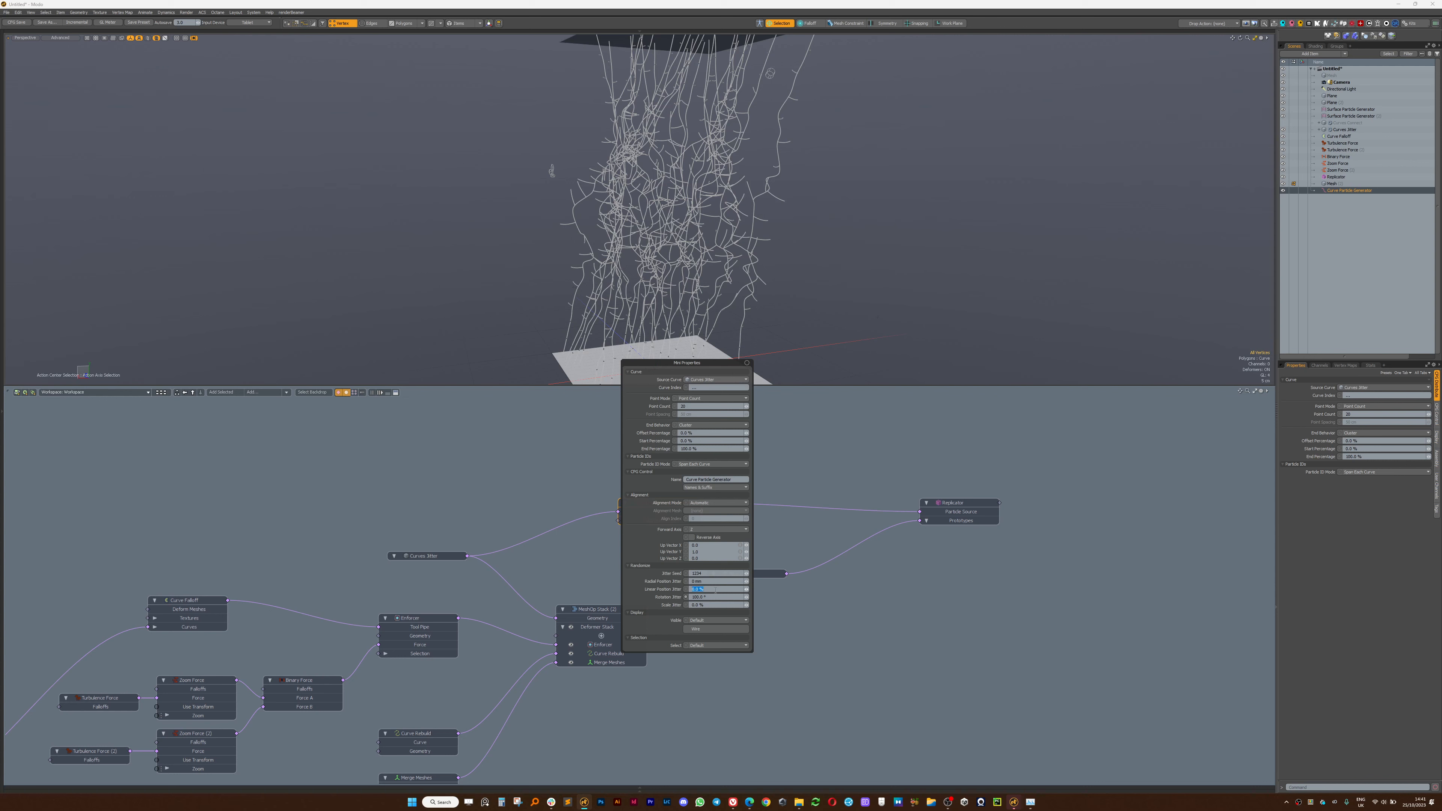
type("25")
key("Return")
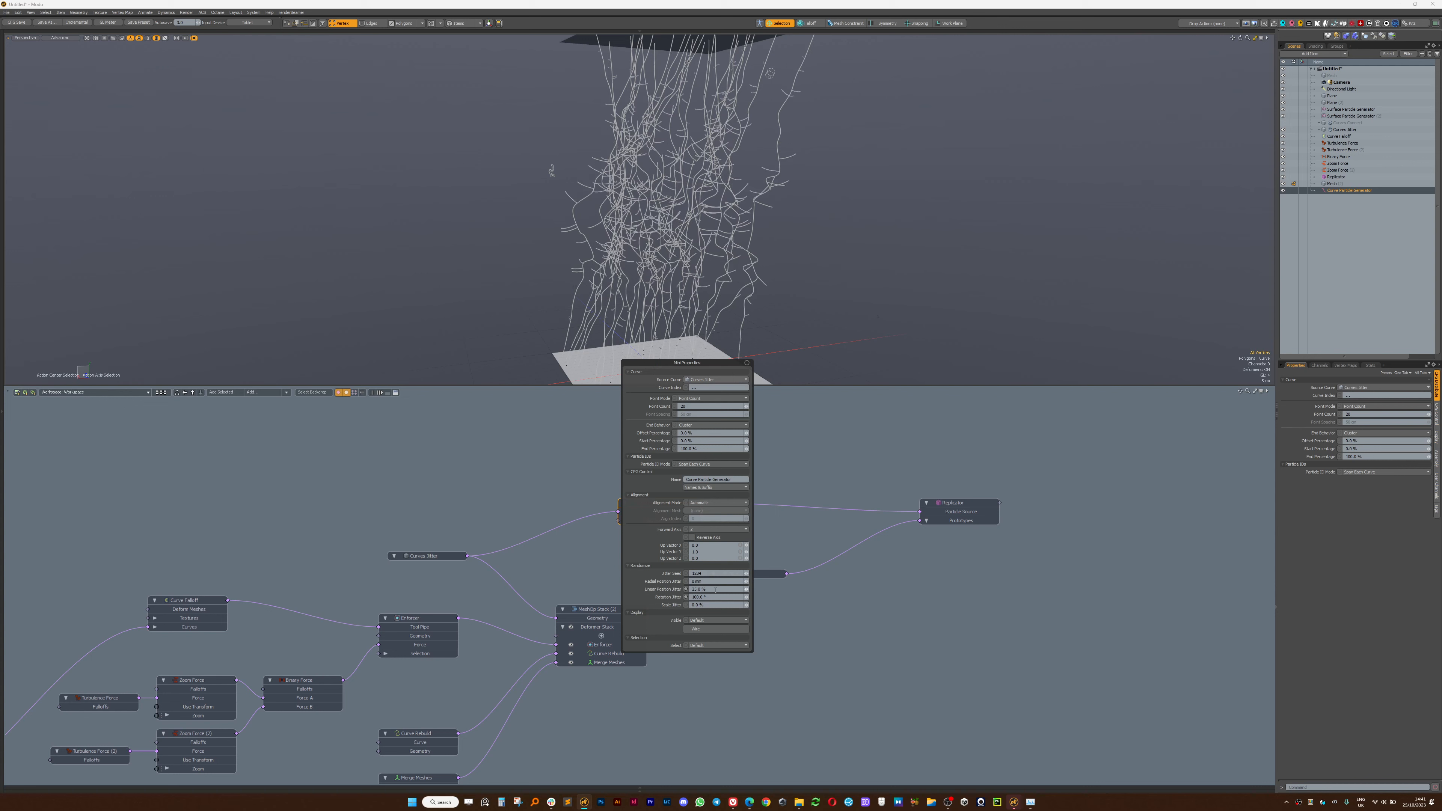
type("50")
key("Return")
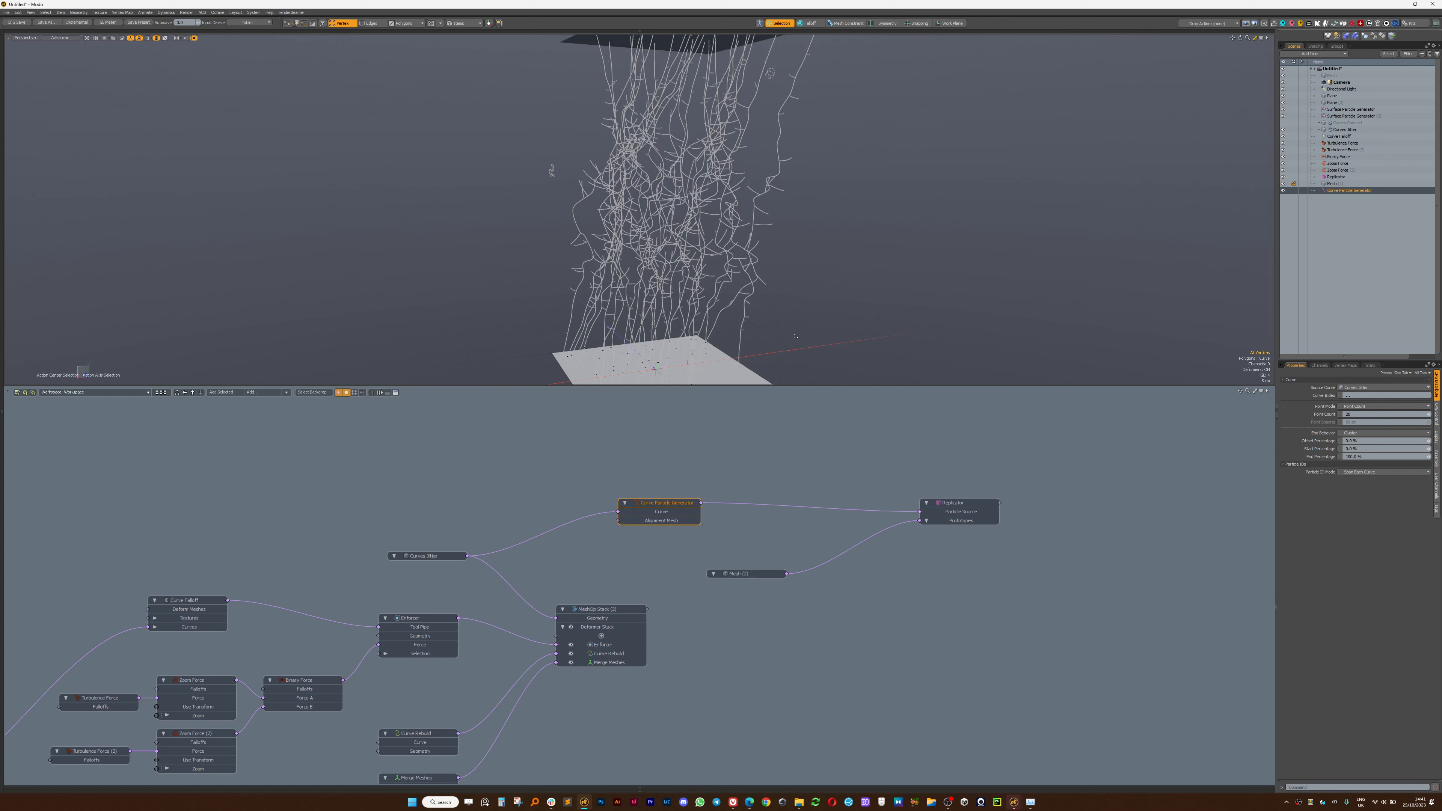
Enlarge the 3D viewport and inspect the branching strands between the two planes from several angles.
left_click_drag(681, 211, 648, 173, "alt")
key("3")
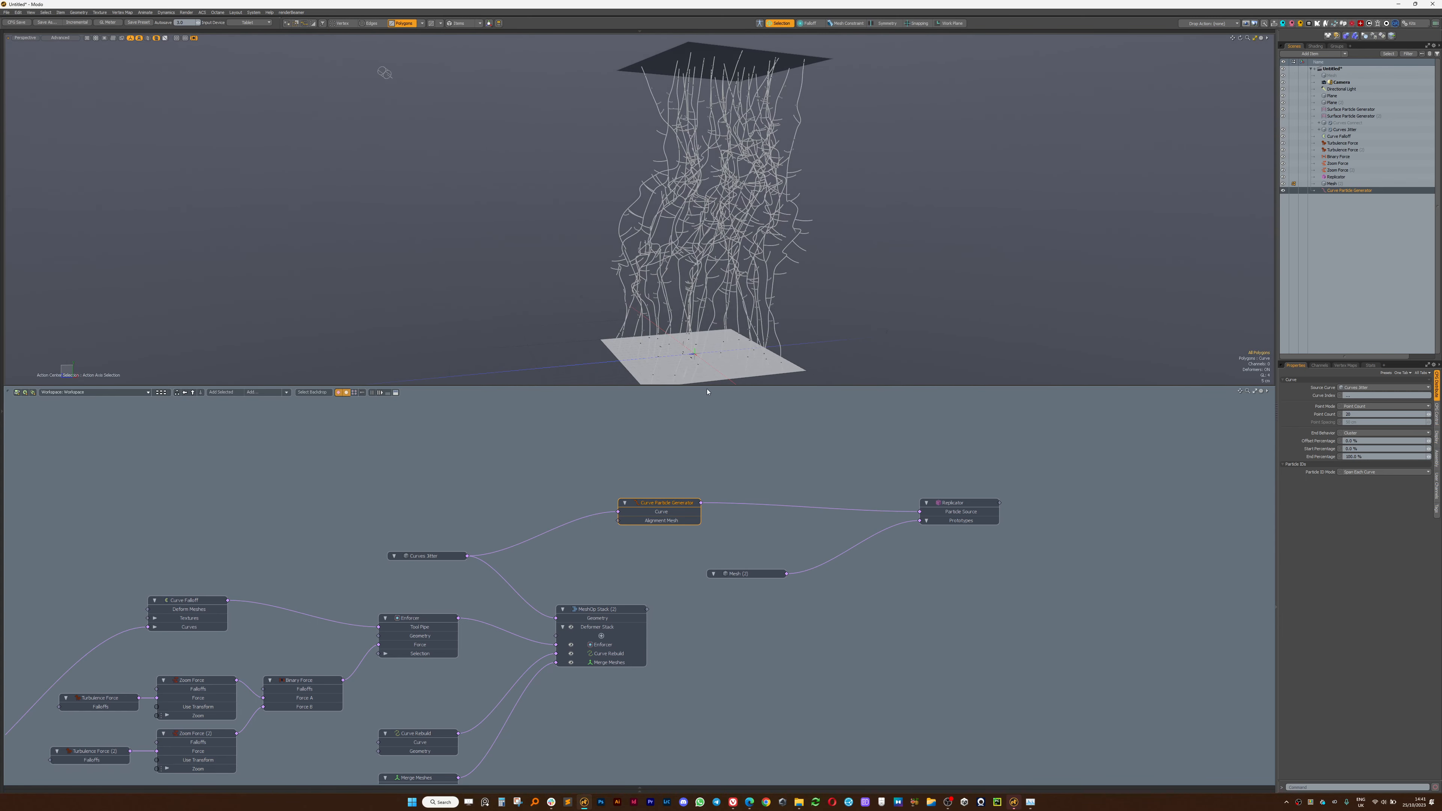
left_click_drag(707, 384, 707, 462)
left_click_drag(713, 244, 680, 284, "alt")
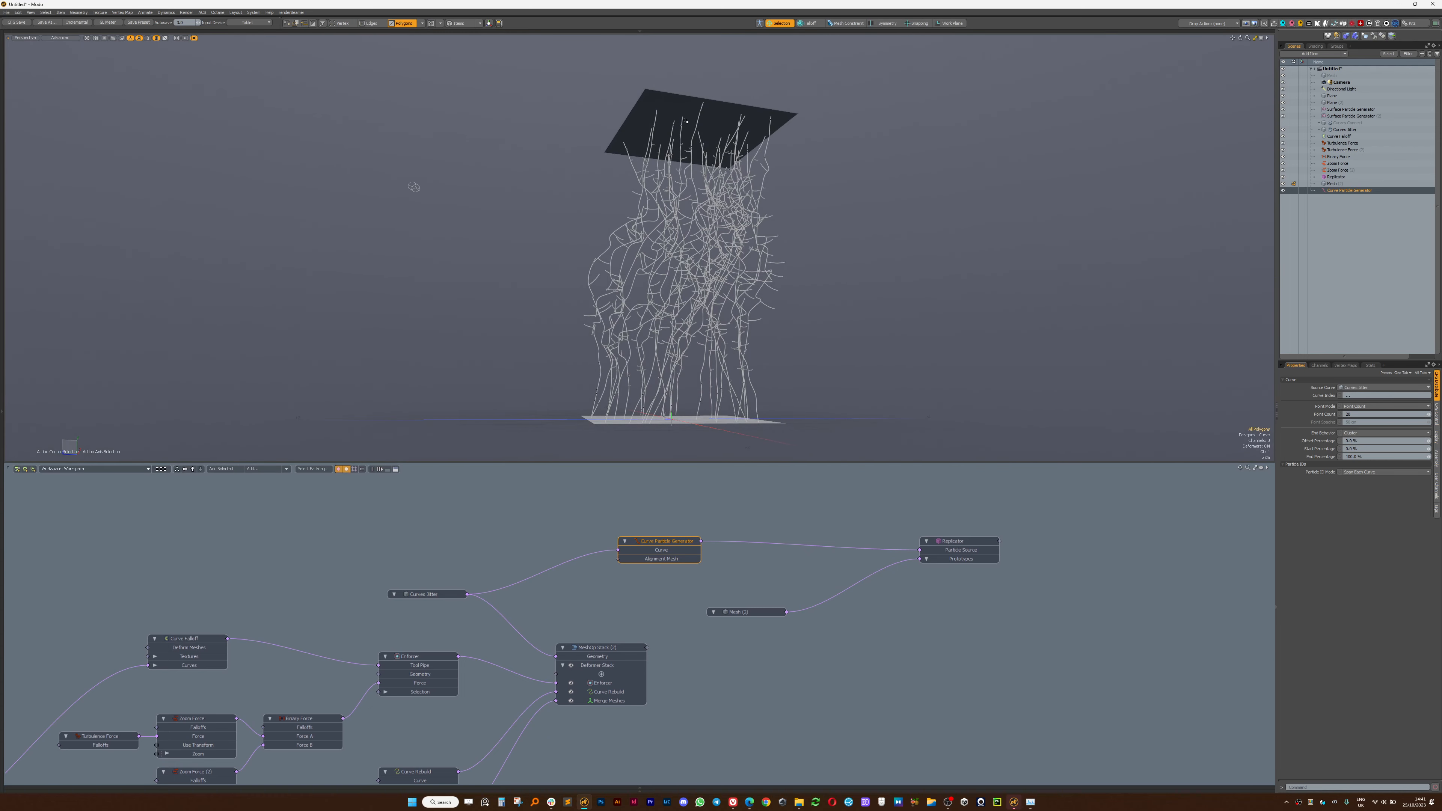
left_click_drag(702, 410, 707, 436, "alt")
left_click_drag(409, 135, 460, 183, "alt")
left_click_drag(675, 307, 619, 251, "alt")
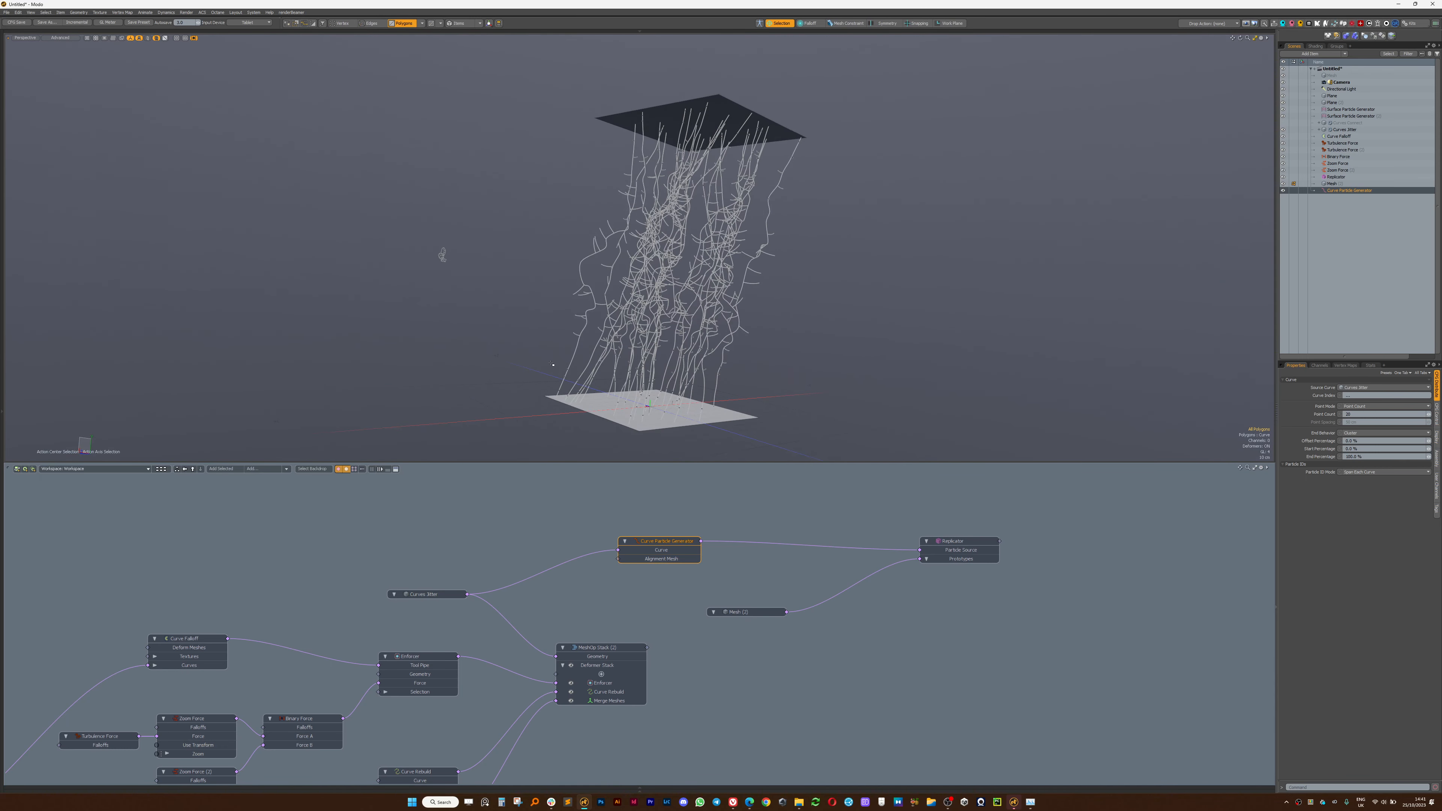
left_click_drag(591, 312, 565, 324, "ctrl+alt")
left_click_drag(565, 324, 548, 304, "alt")
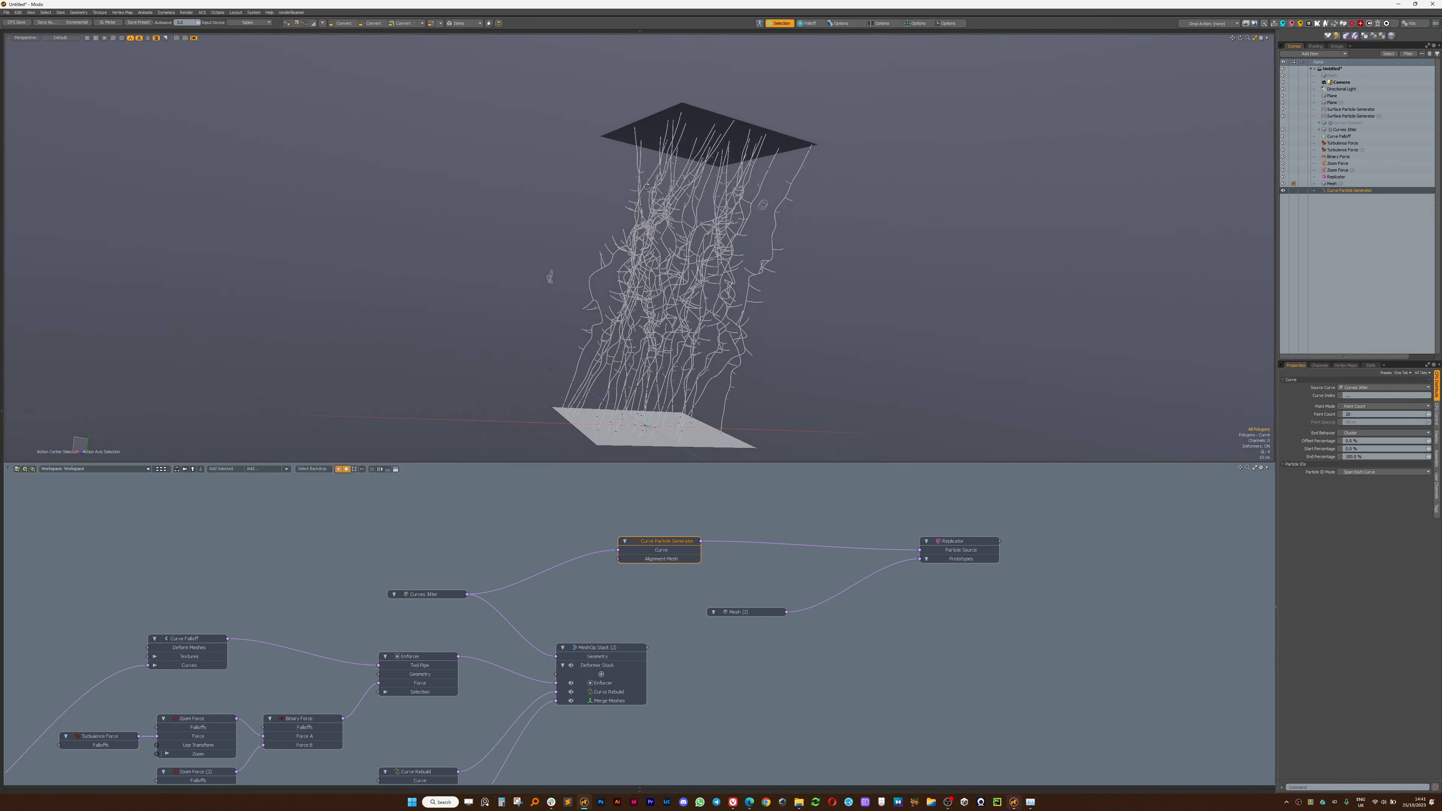
Move the Curve Falloff node in the schematic down to just above the first Zoom Force node.
left_click_drag(317, 625, 293, 625, "ctrl+alt")
left_click_drag(292, 625, 590, 569, "alt")
left_click_drag(591, 569, 613, 570, "ctrl+alt")
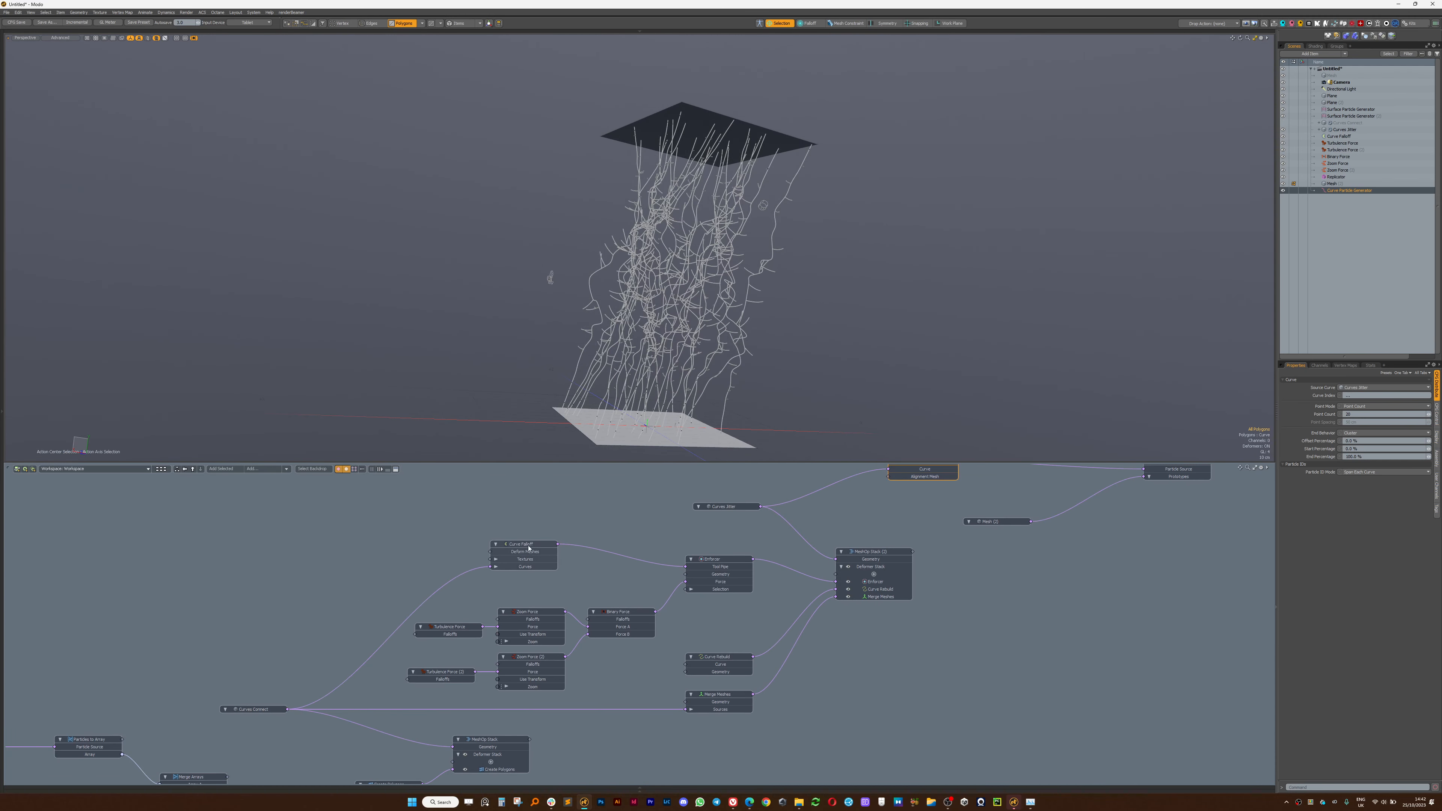
left_click_drag(528, 548, 538, 579)
Examine the branching strands and trace the node network back to the two planes and their particle generators.
left_click_drag(696, 208, 607, 232, "alt")
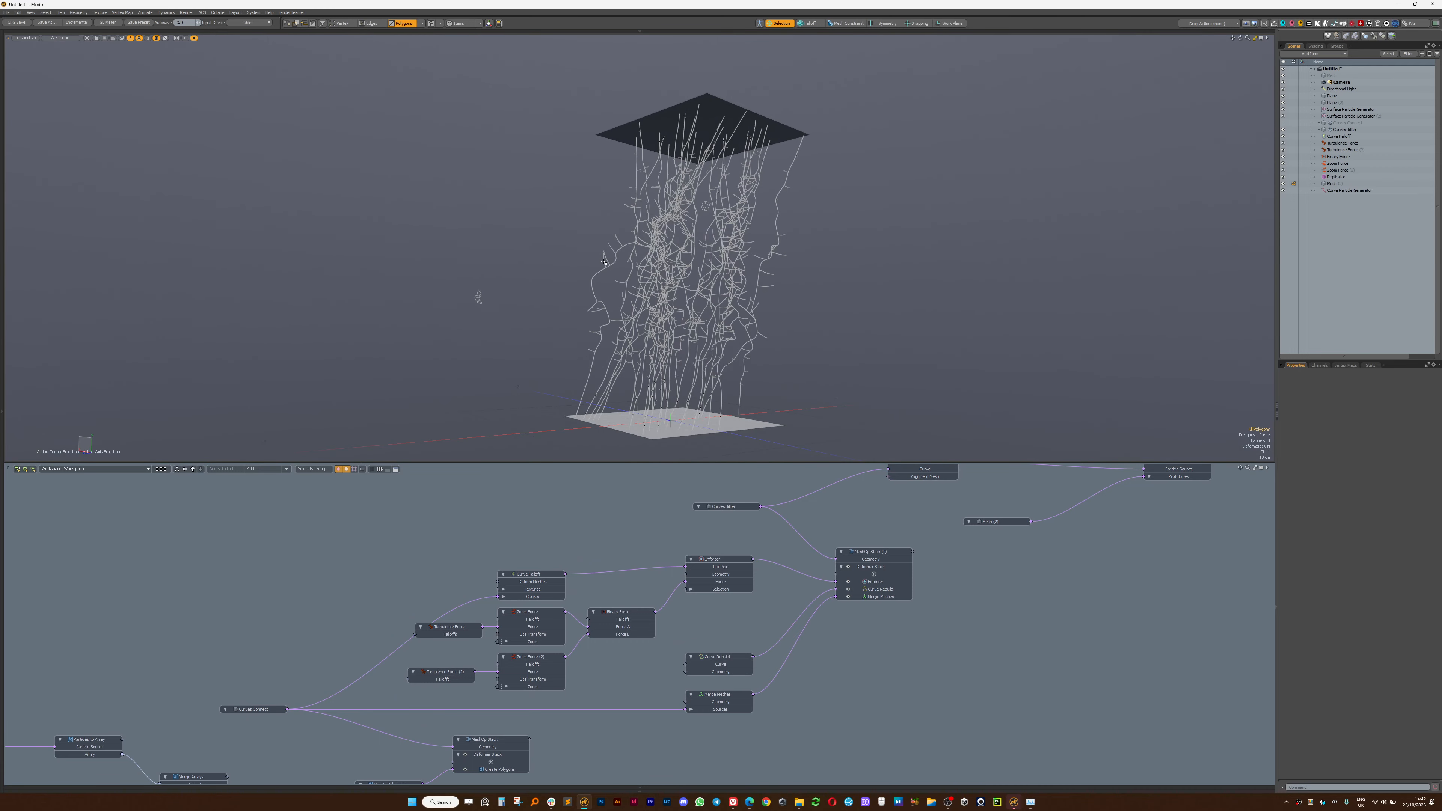
left_click_drag(754, 313, 703, 276, "alt")
scroll(691, 292, "up", 3)
scroll(694, 300, "down", 2)
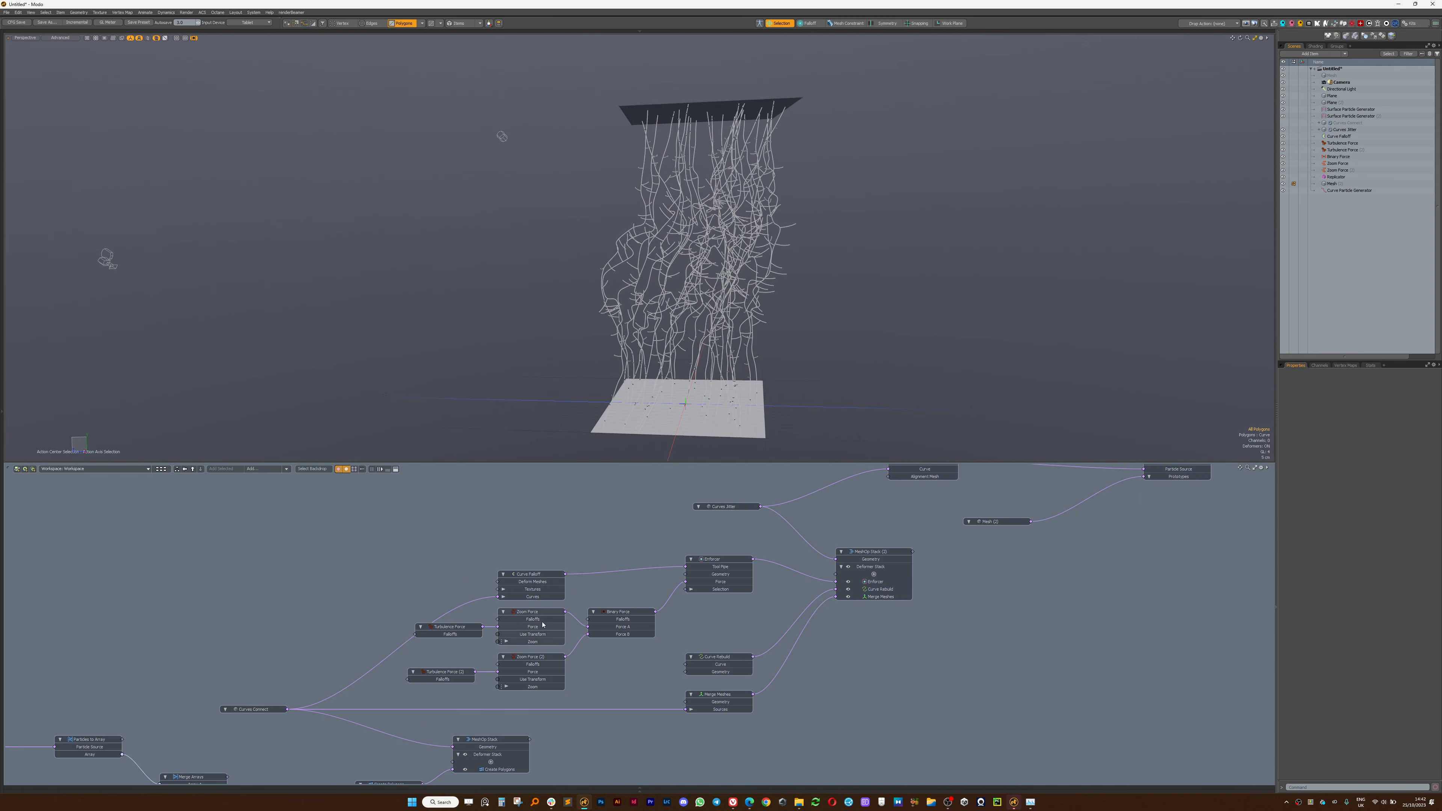
left_click_drag(542, 625, 640, 534, "alt")
scroll(769, 576, "down", 4)
scroll(514, 576, "up", 7)
left_click_drag(513, 575, 791, 525, "alt")
scroll(610, 568, "down", 3, "alt")
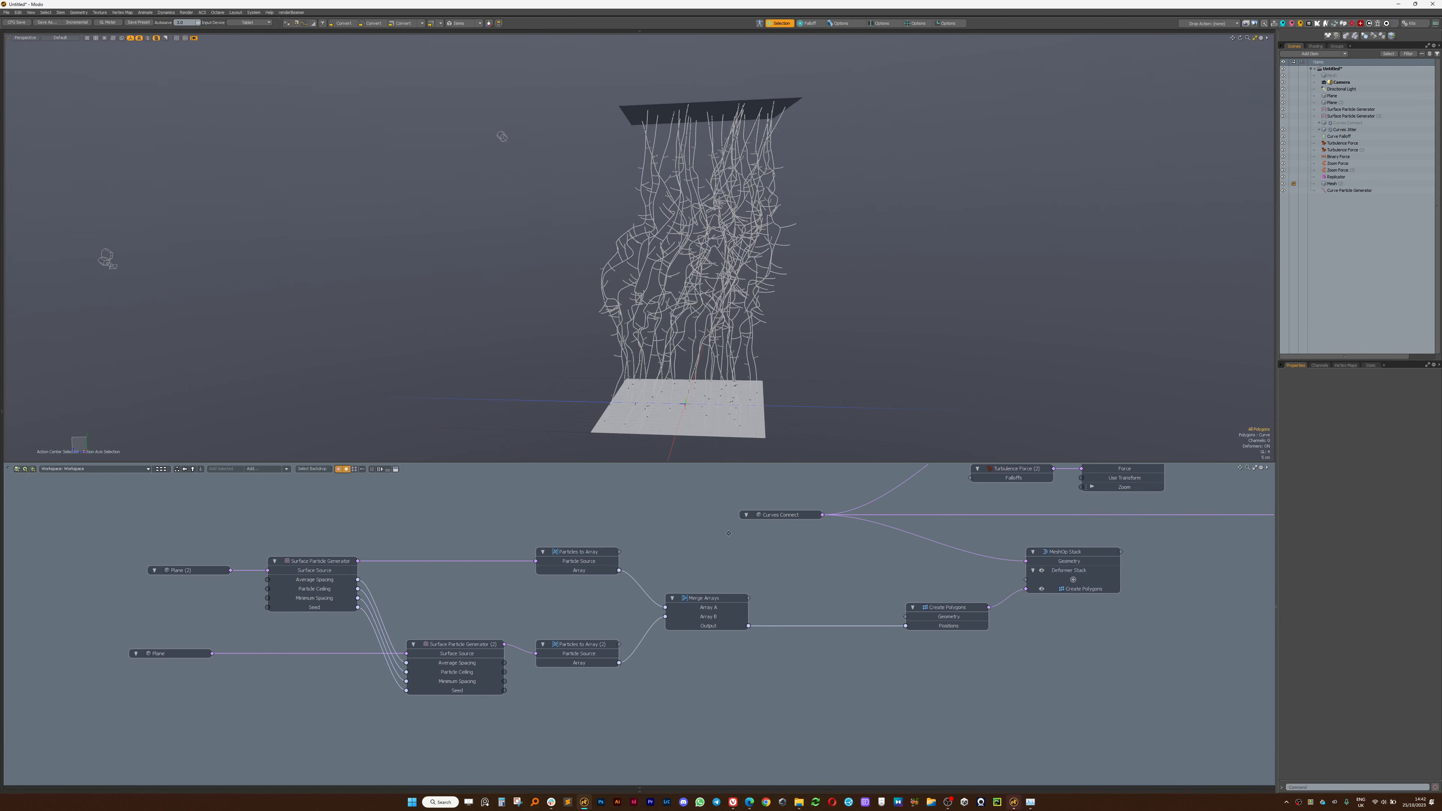
Move the upper plane's polygon sideways so it sits roughly above the lower plane.
left_click(186, 654)
left_click_drag(719, 115, 540, 340, "alt")
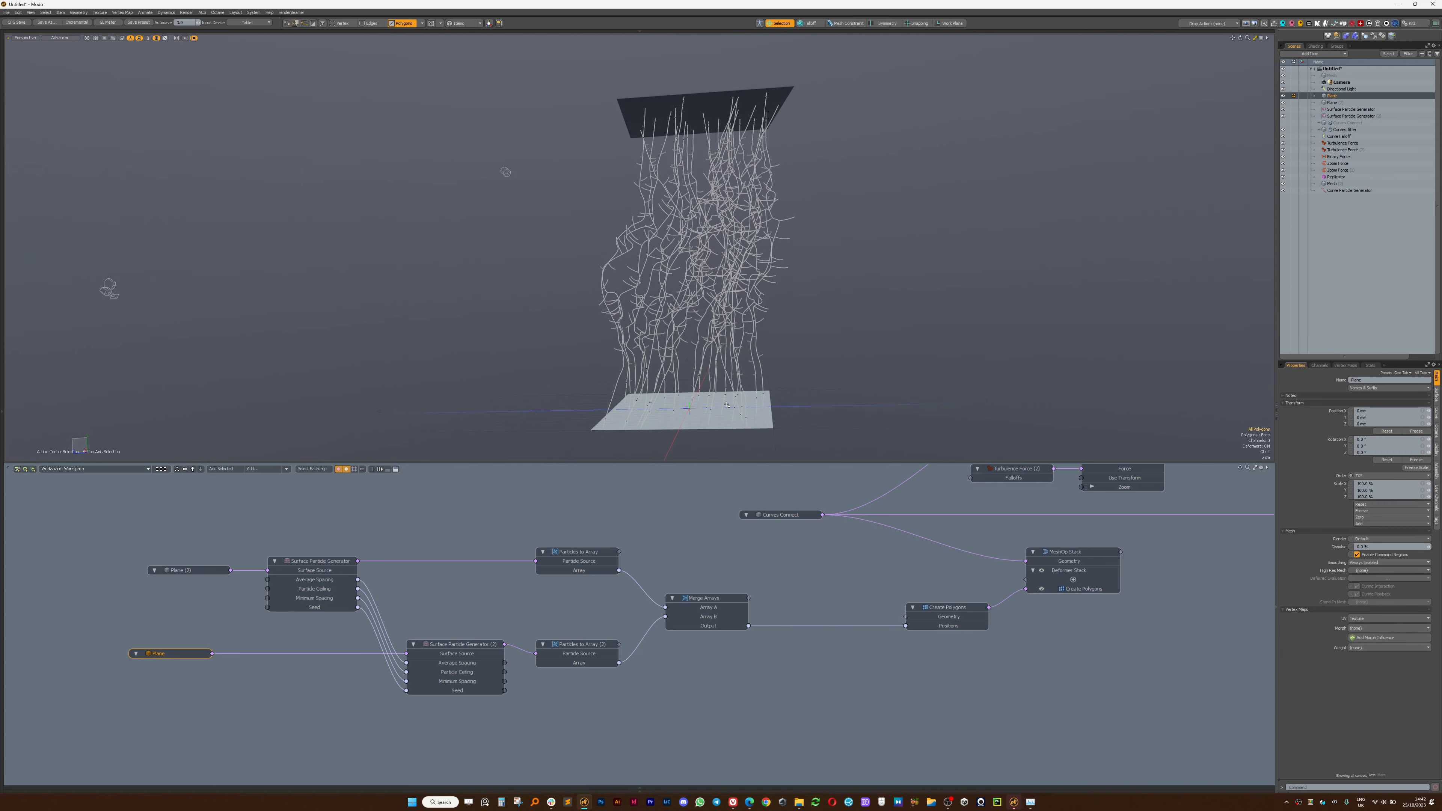
left_click(707, 109)
key("w")
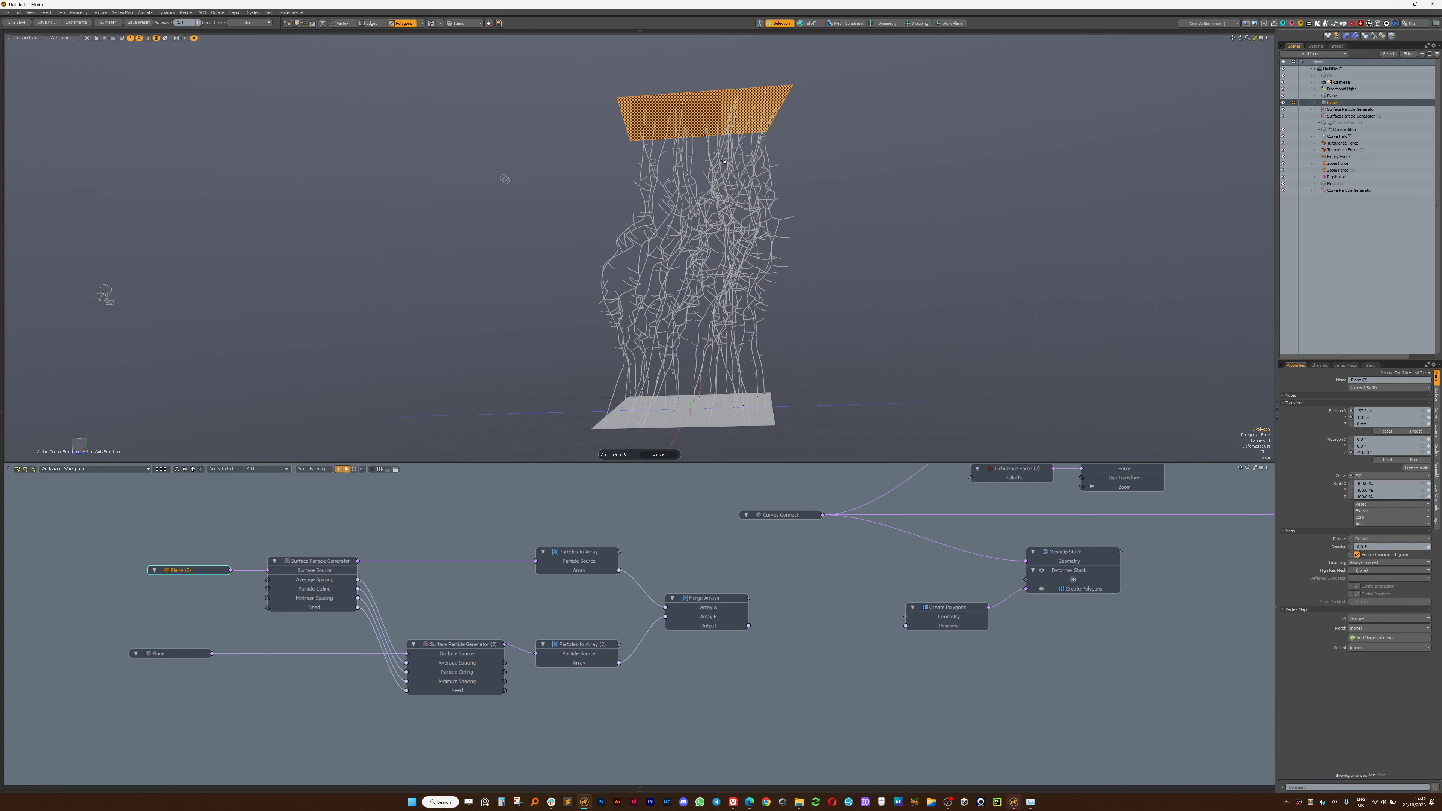
left_click_drag(700, 118, 617, 91)
scroll(668, 215, "up", 3)
key("space")
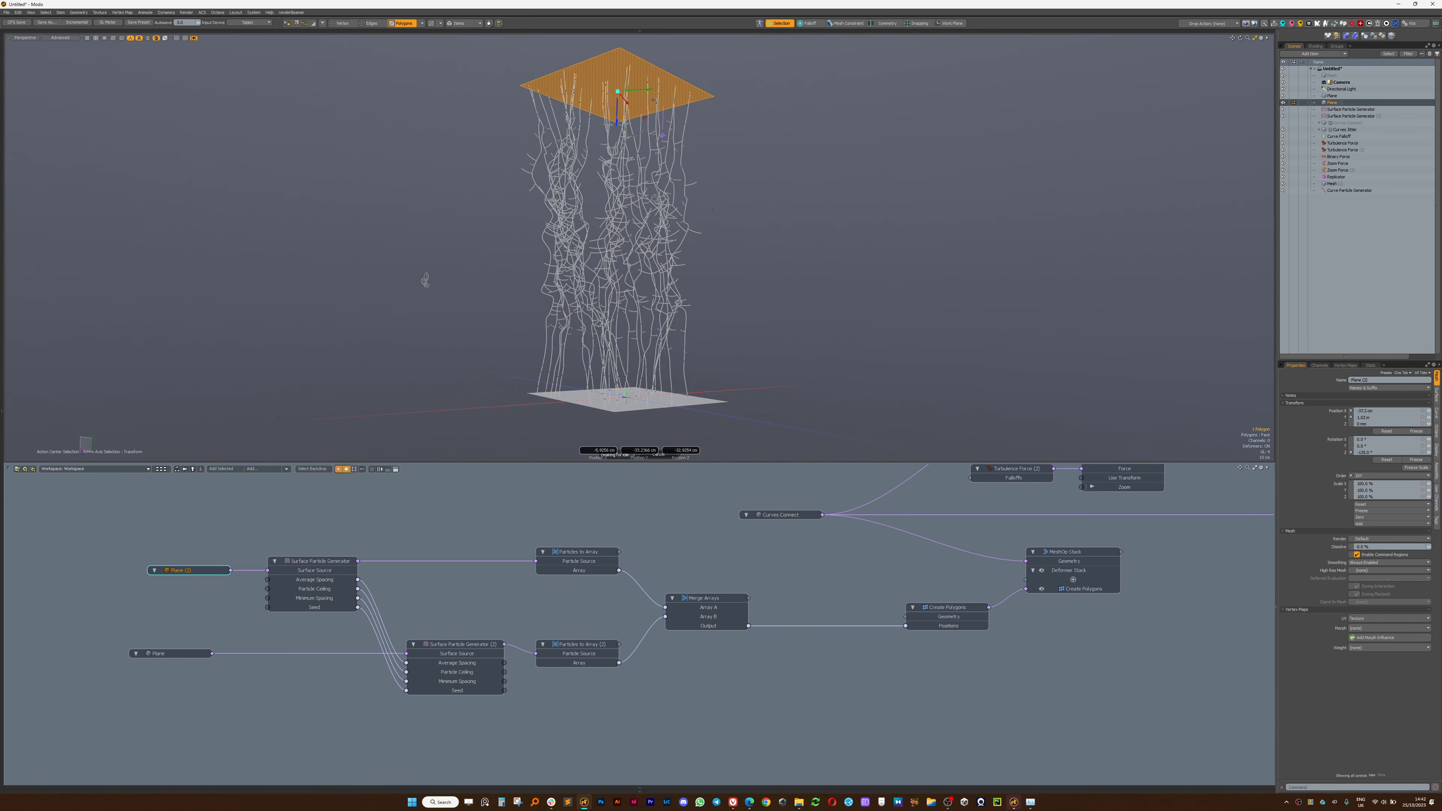
left_click(761, 222)
left_click_drag(761, 222, 909, 286, "alt")
Start saving the scene and dismiss the Save Scene As dialog.
key("ctrl+s")
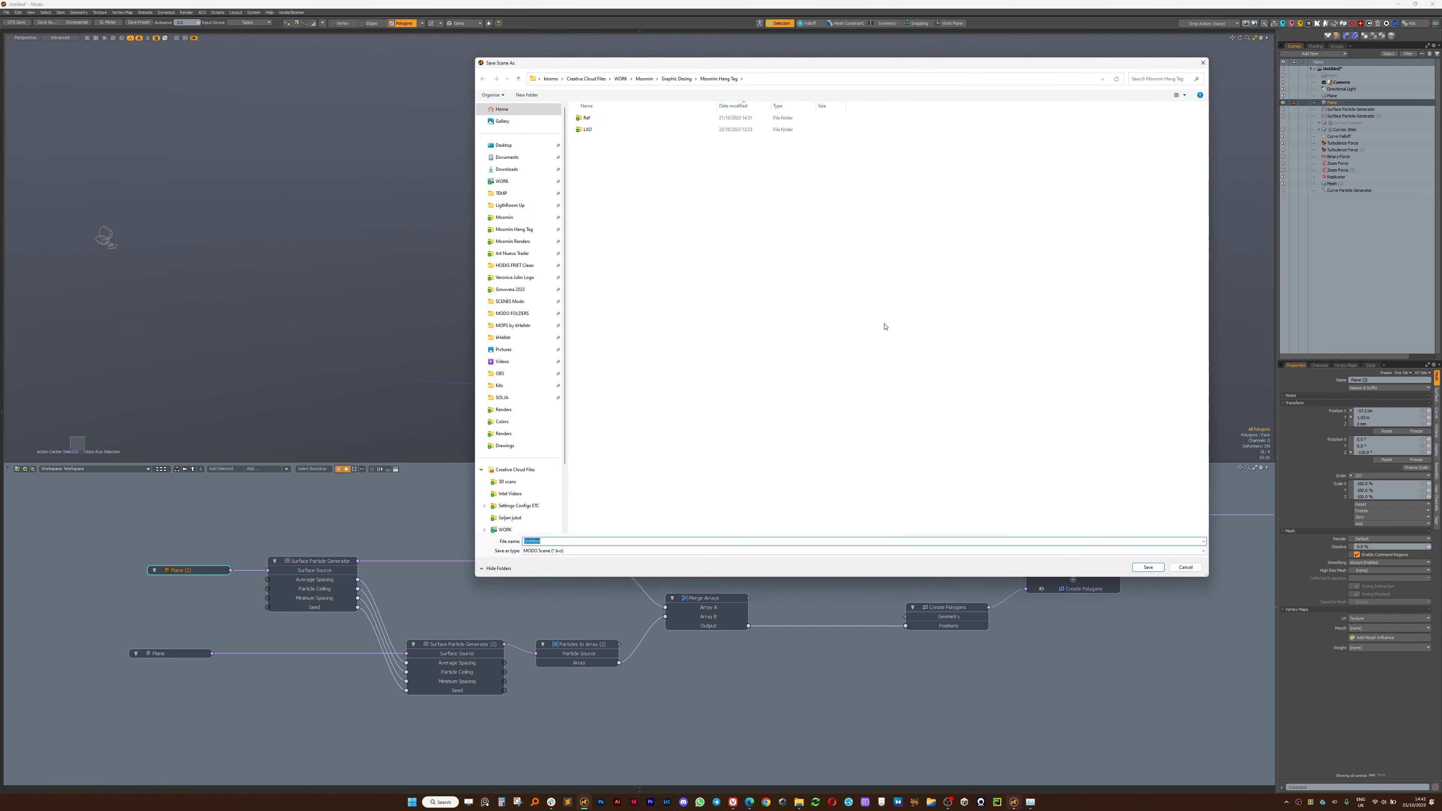
key("Return")
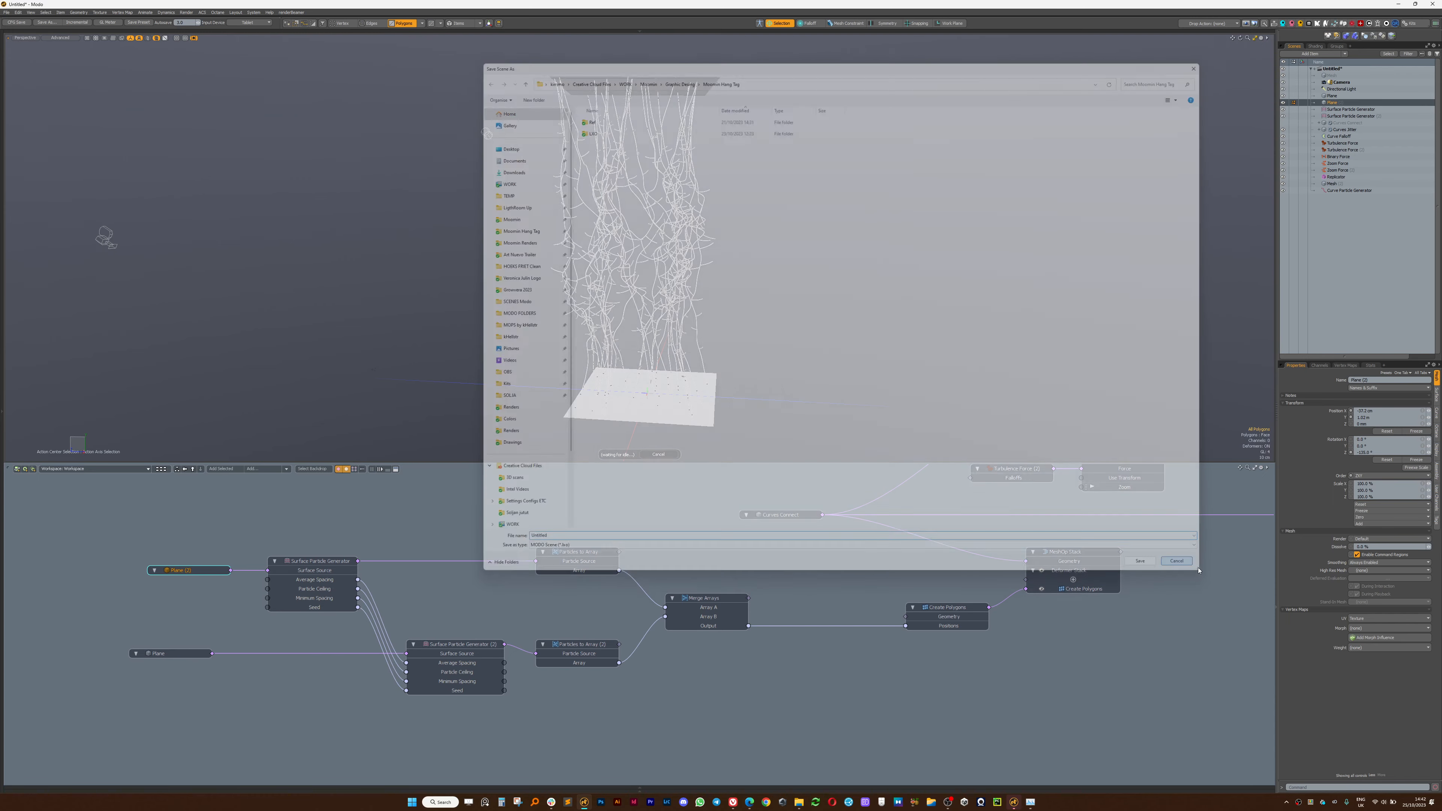